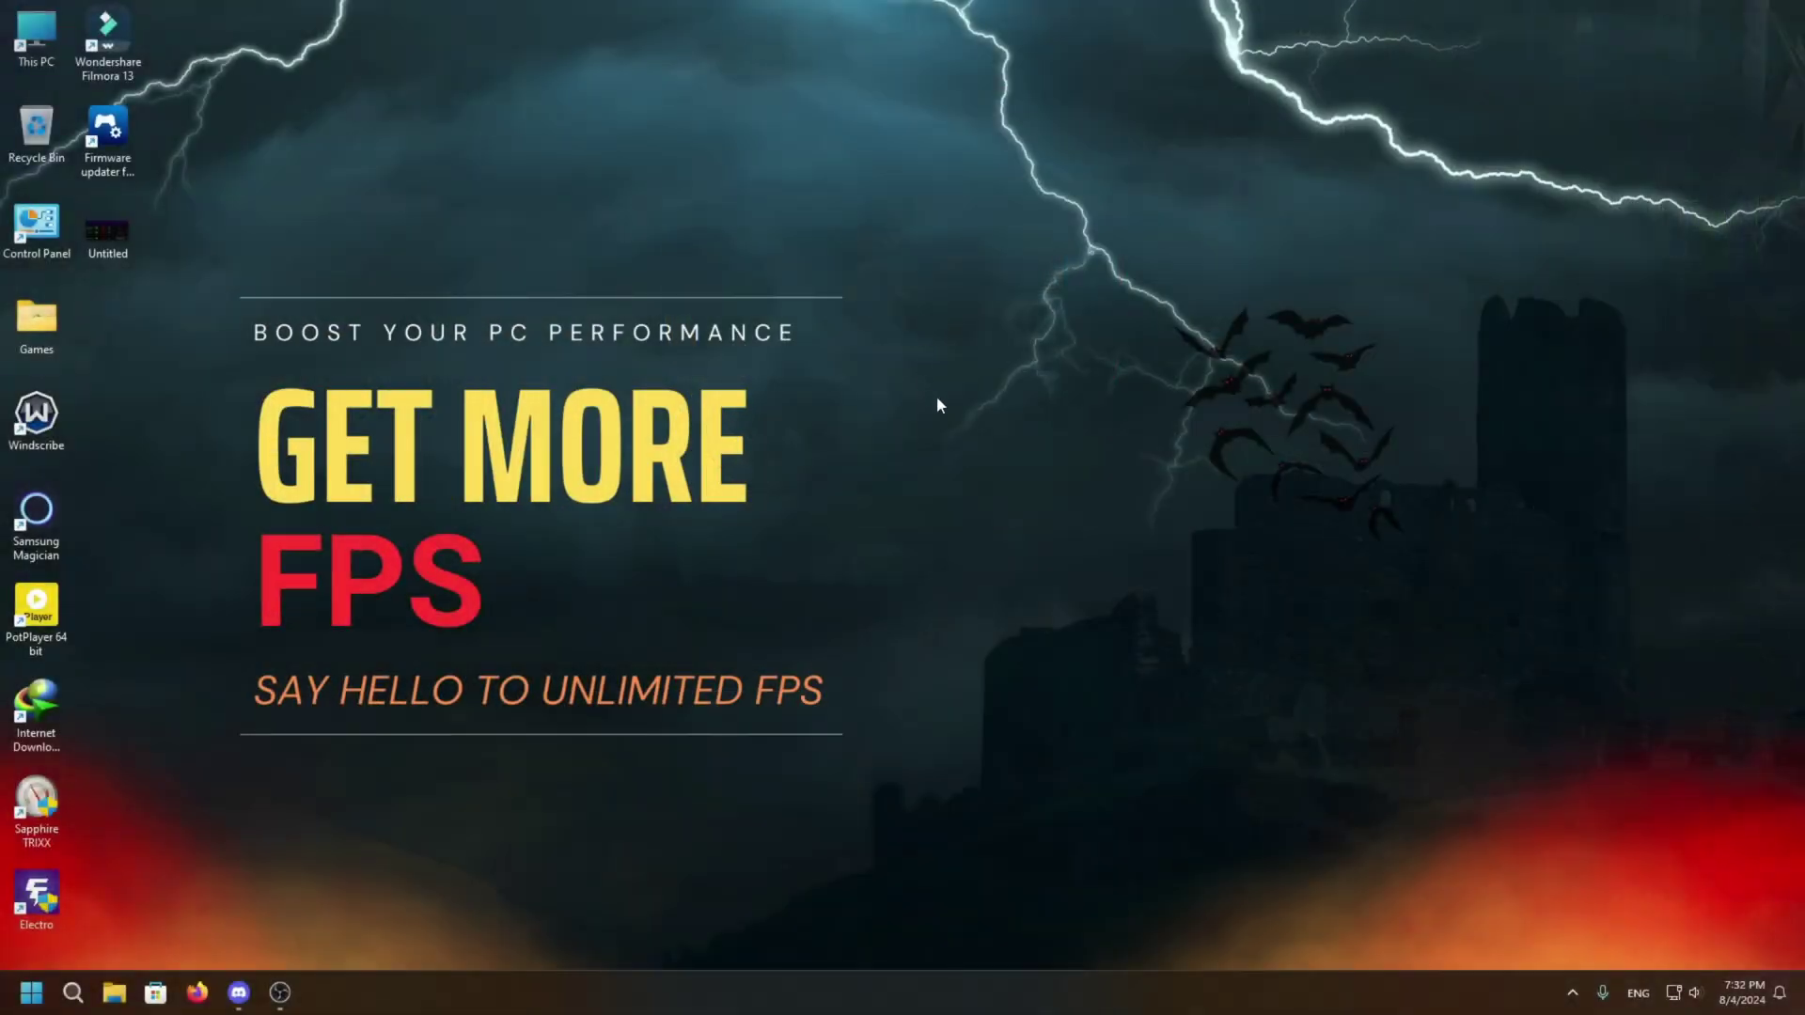
# Step: Open the Windows display settings and set the display resolution to 1920 × 1080 (Recommended)
pyautogui.click(72, 991)
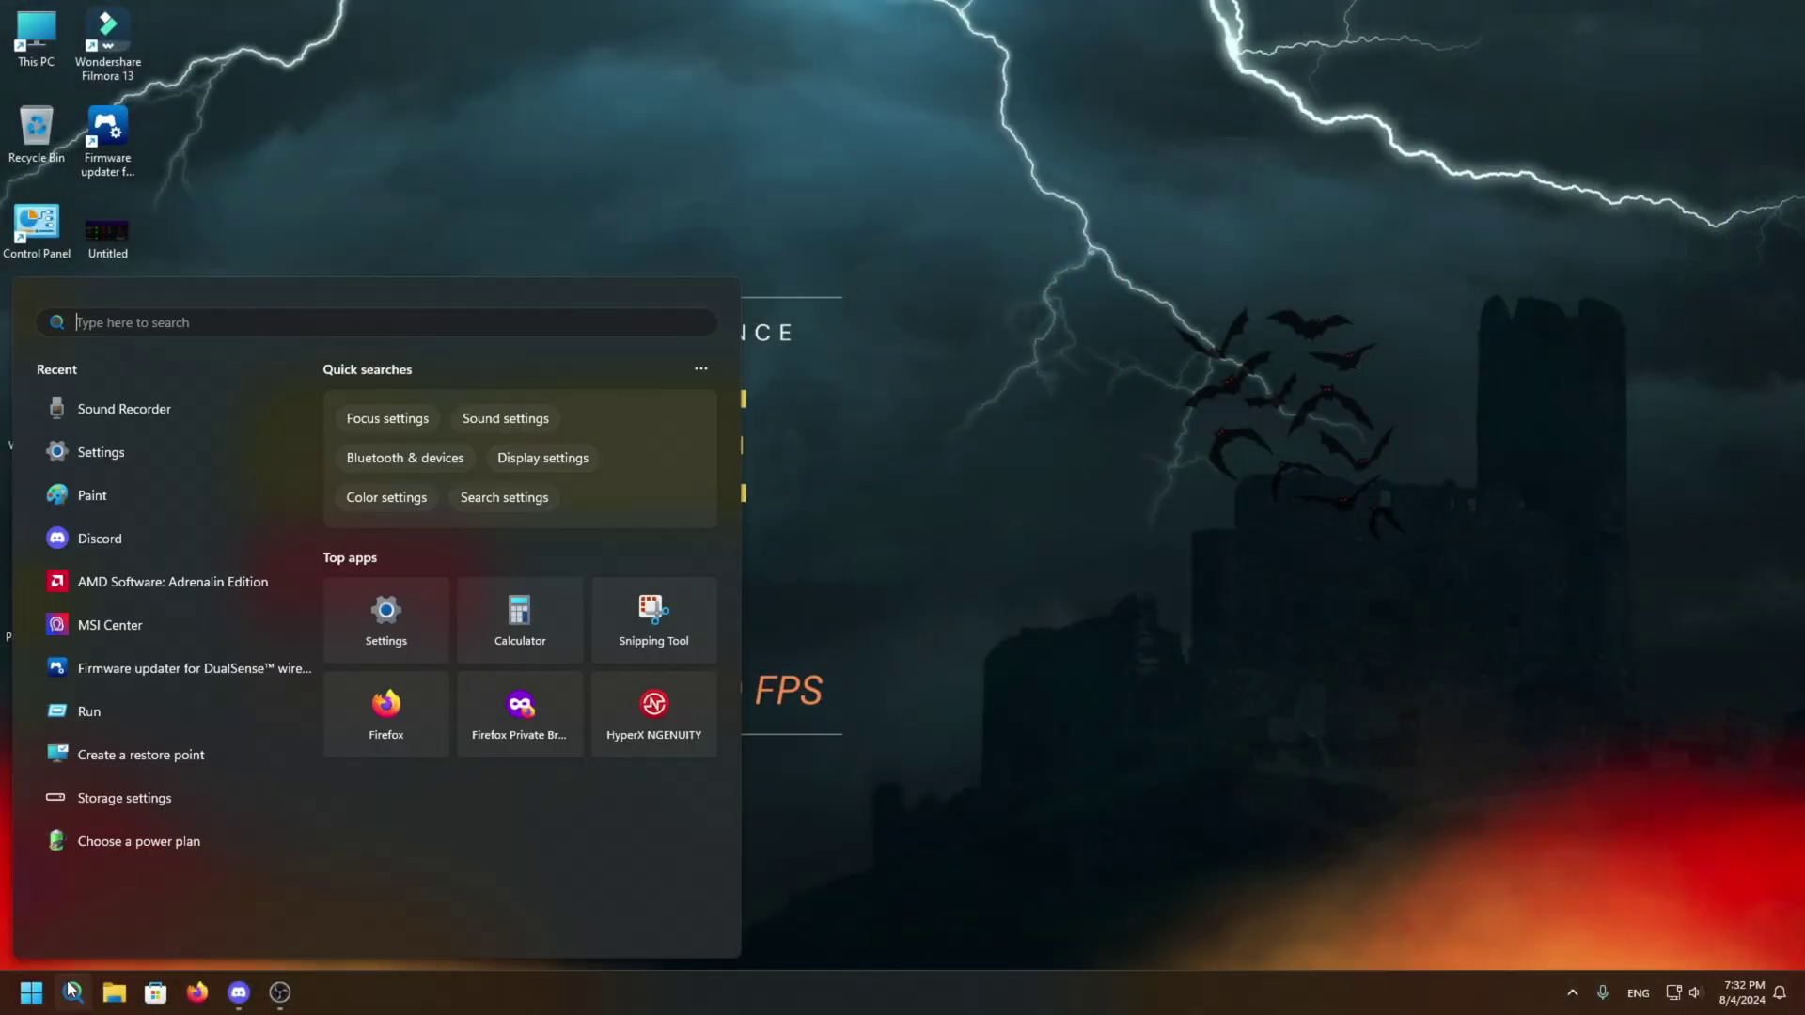
pyautogui.click(121, 453)
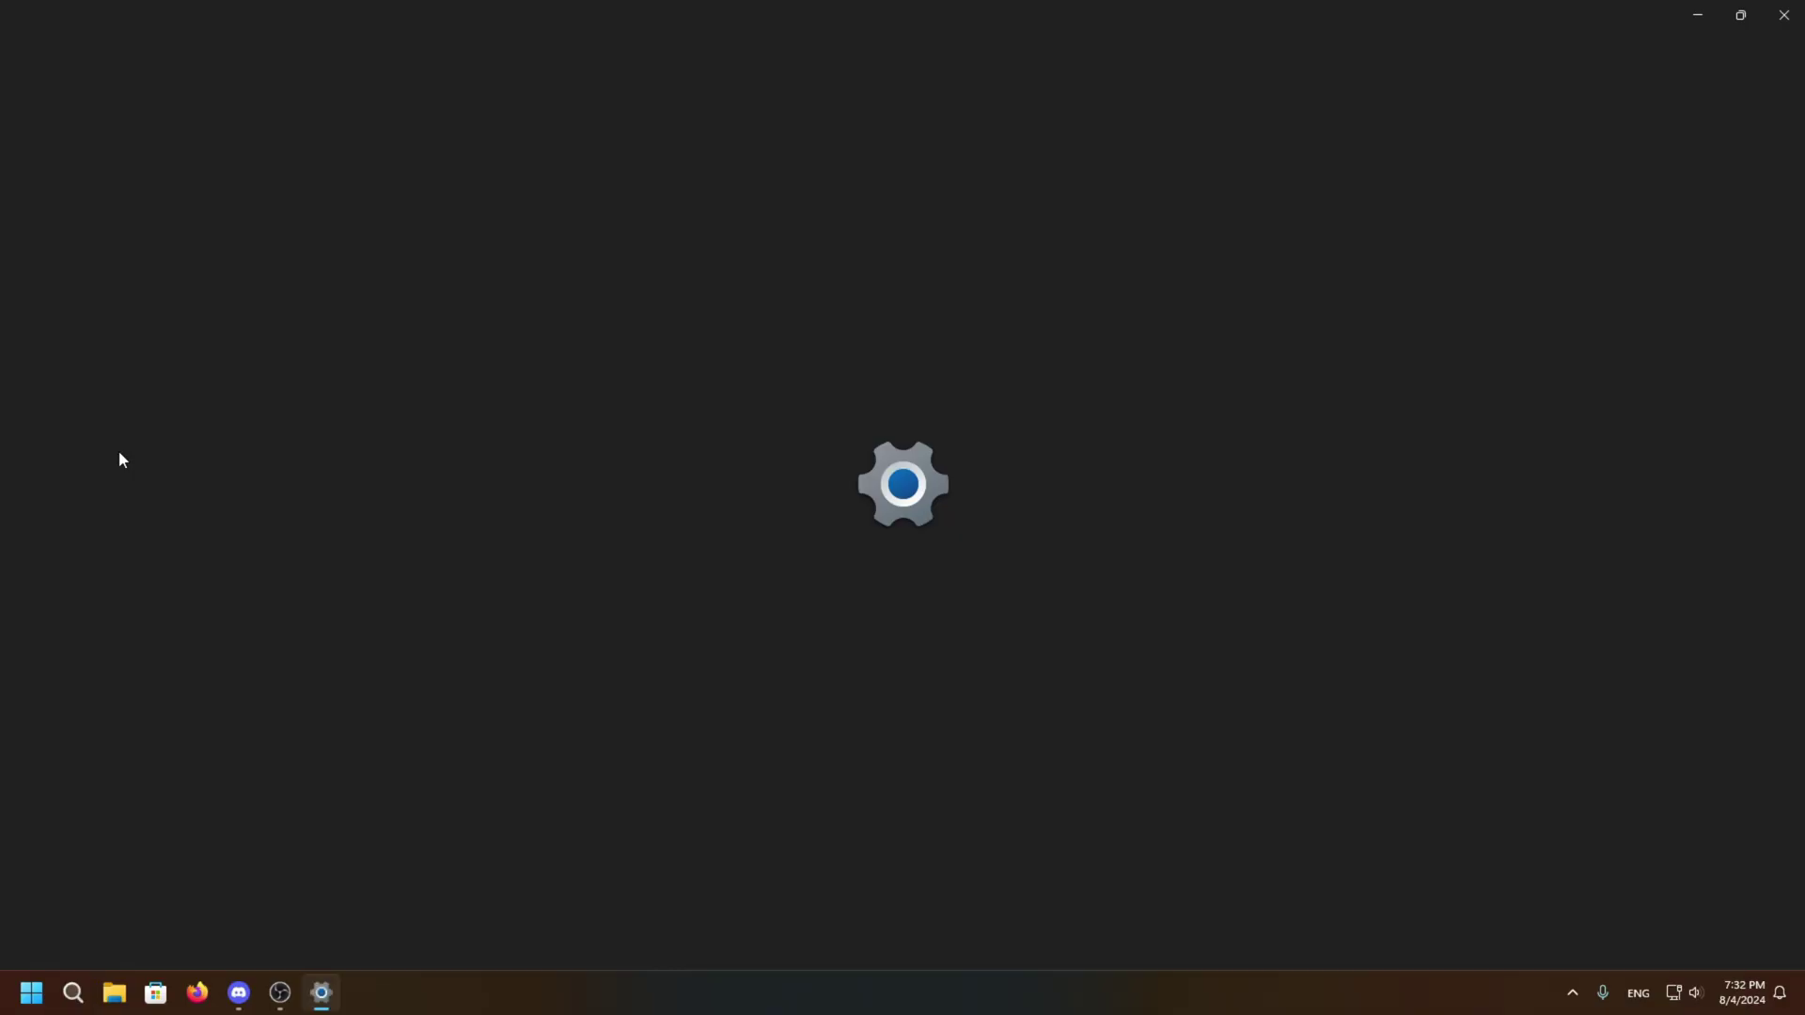
pyautogui.click(146, 242)
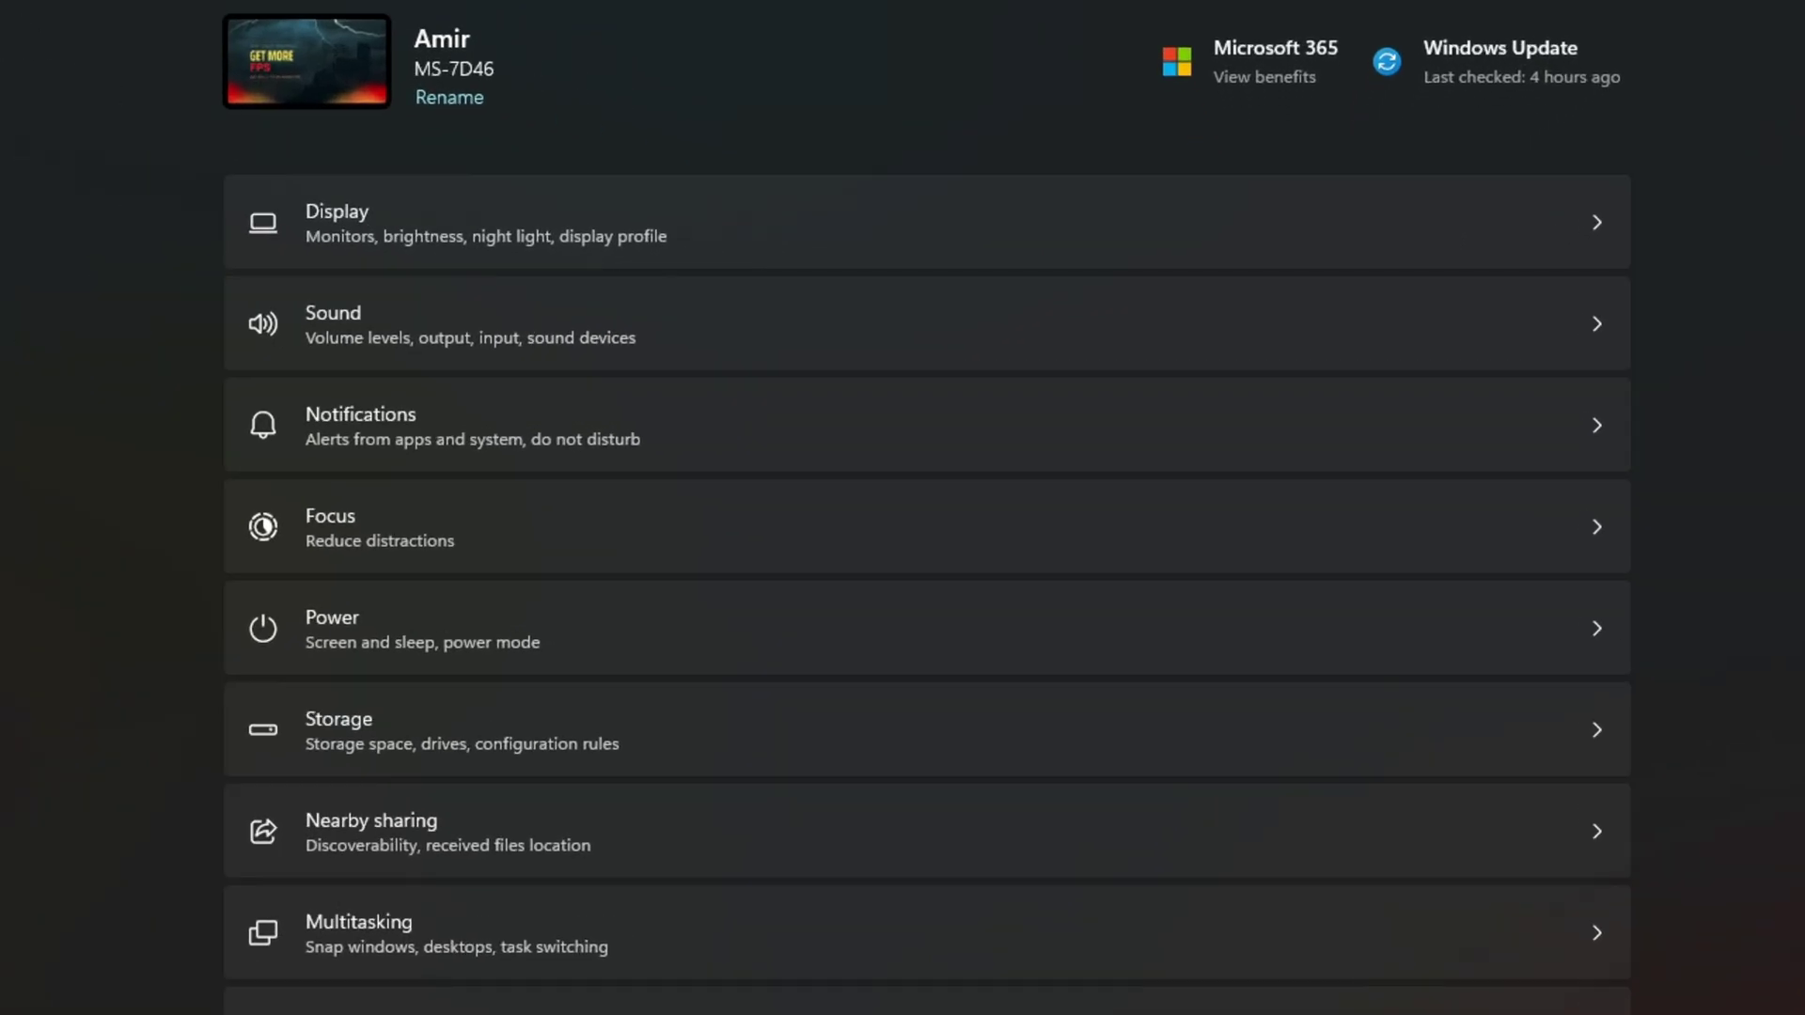
pyautogui.click(500, 214)
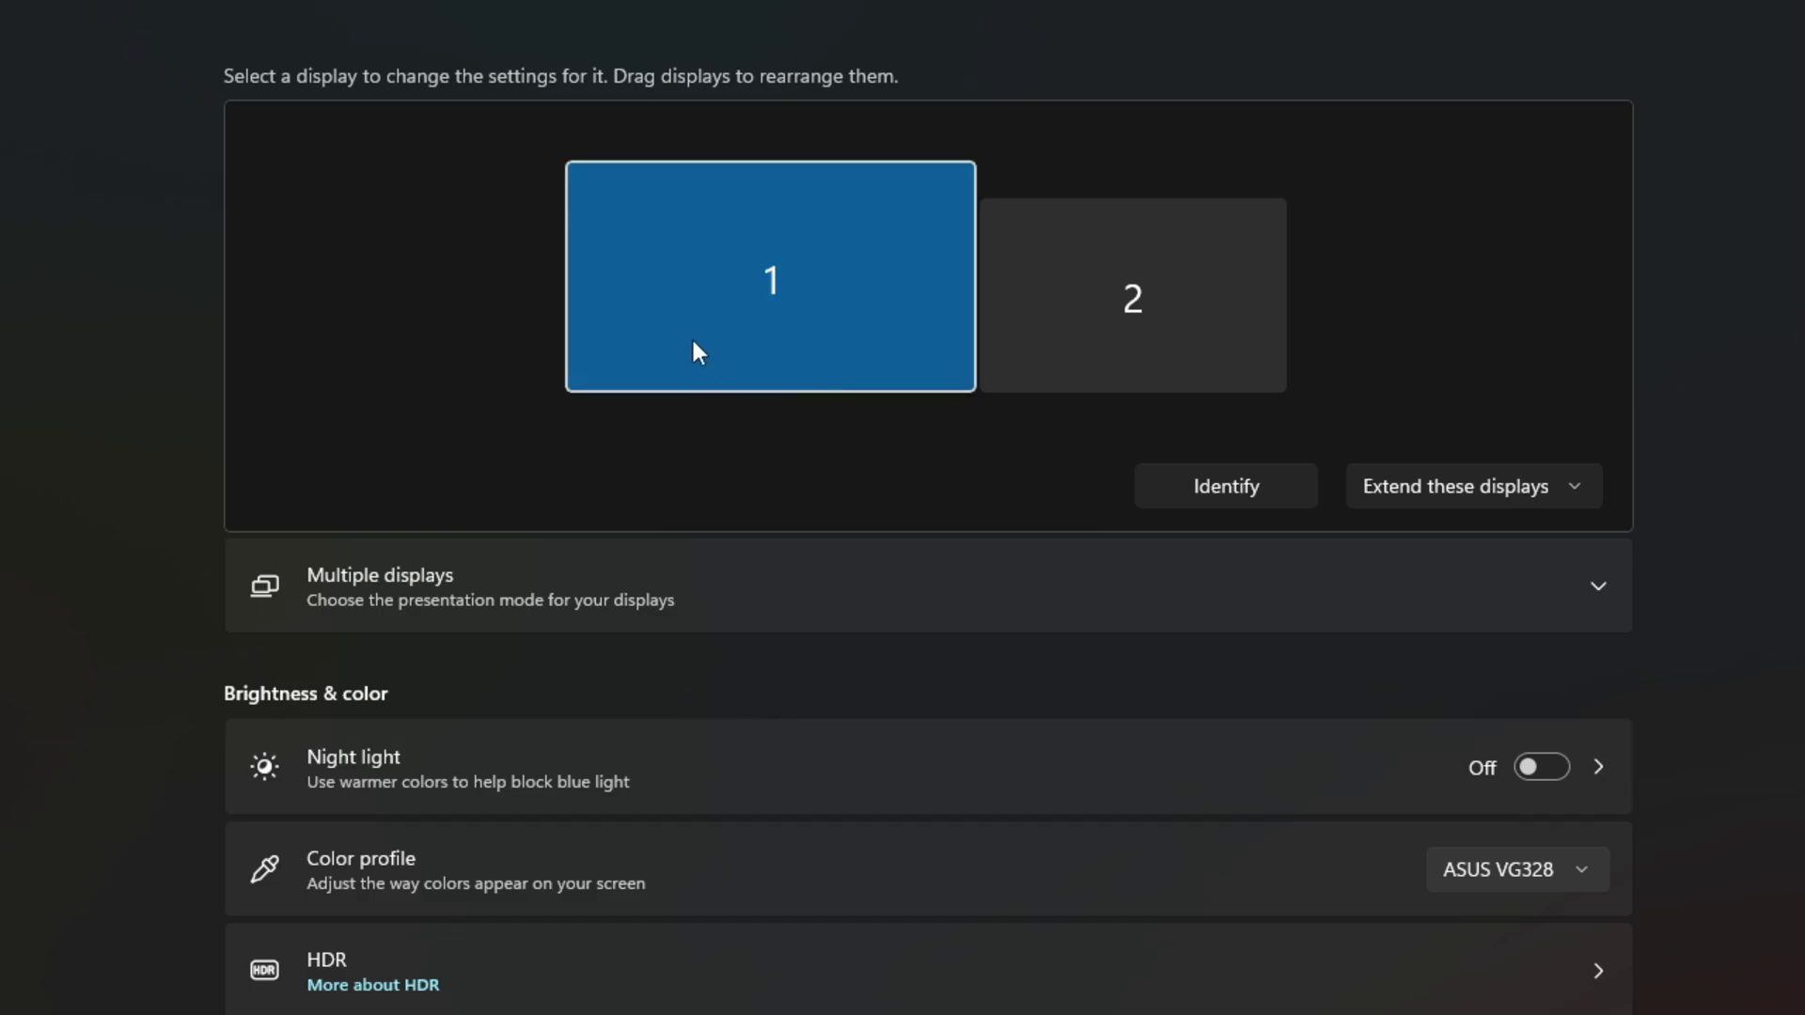
pyautogui.scroll(-5, 978, 669)
pyautogui.scroll(-2, 1033, 630)
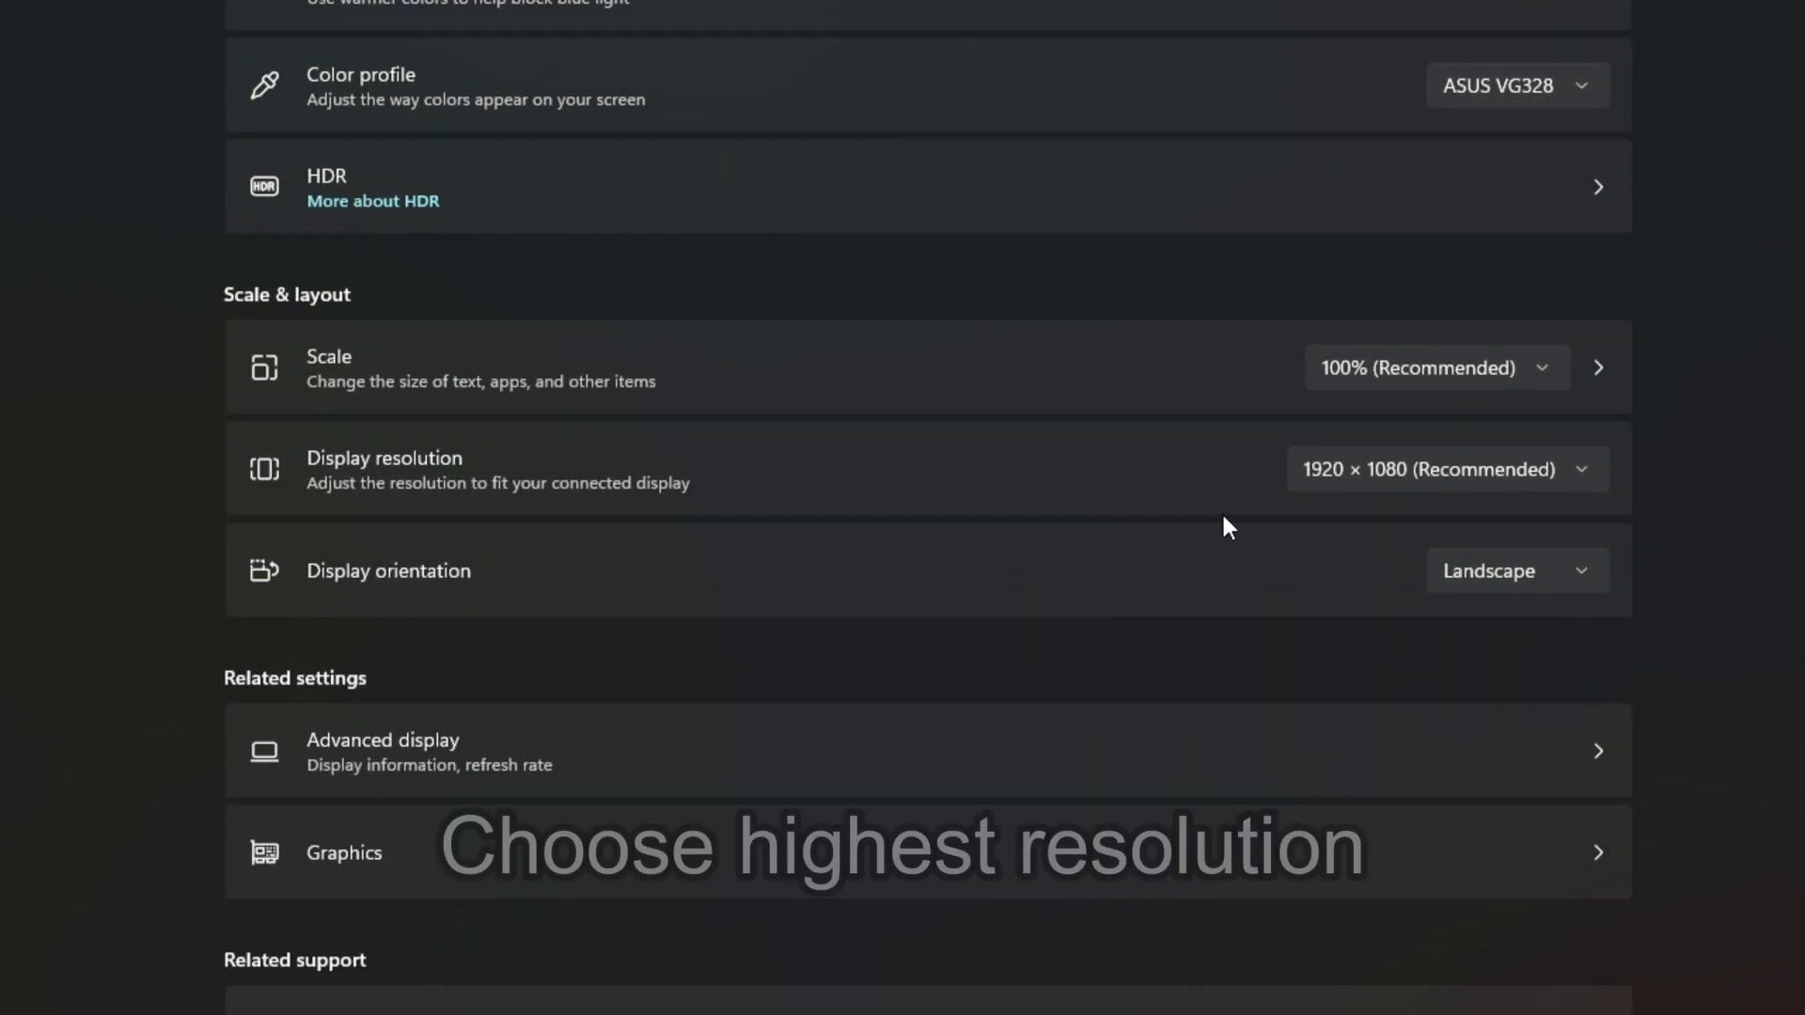
pyautogui.click(1436, 468)
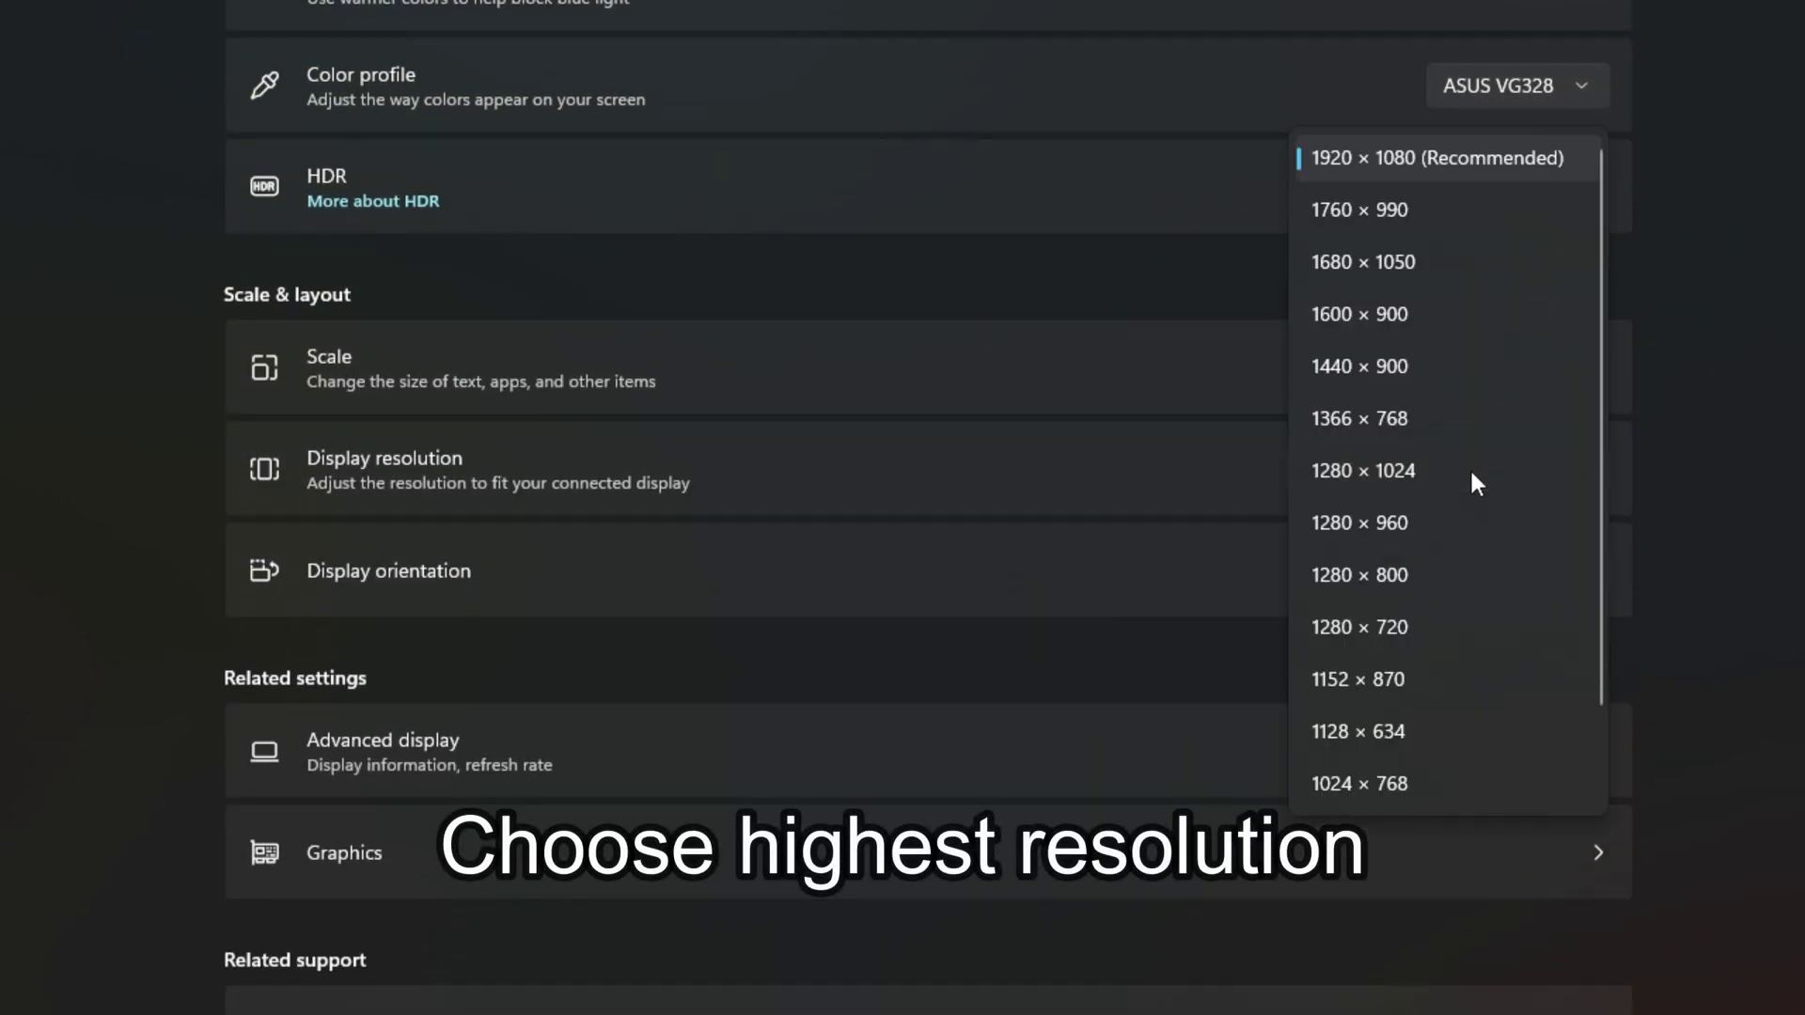
pyautogui.click(1442, 157)
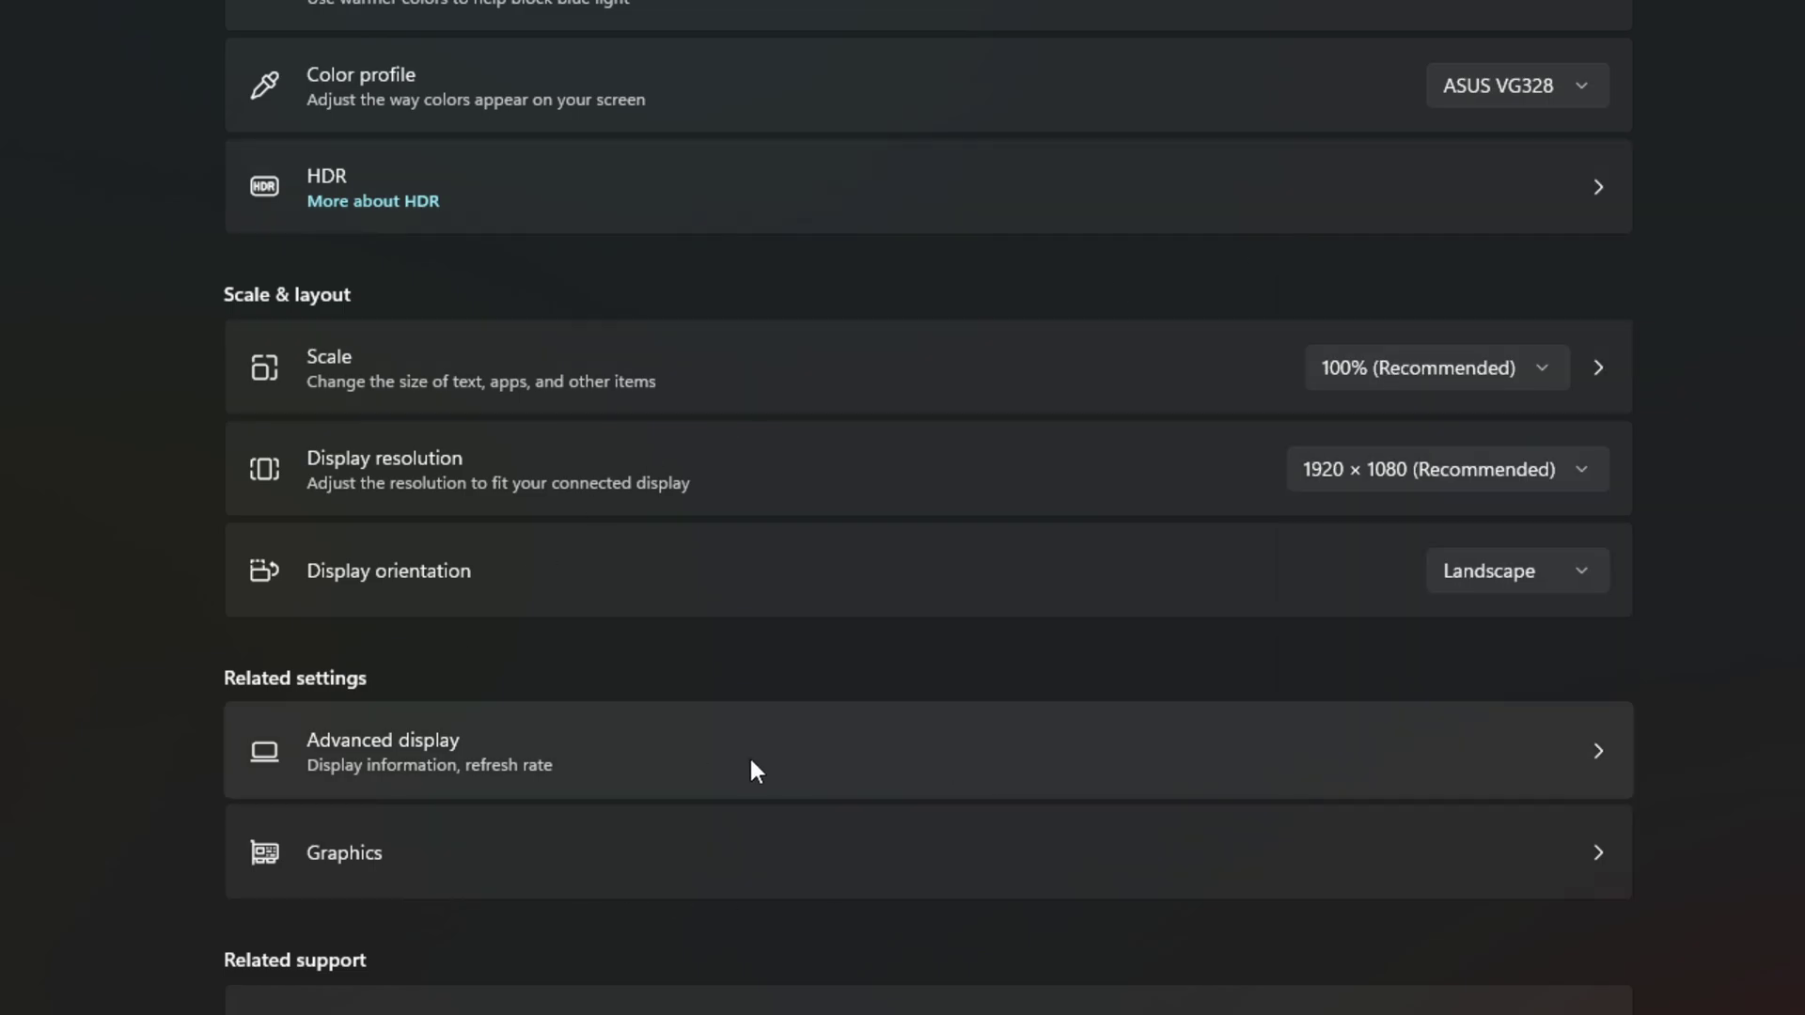
# Step: Set the refresh rate of Display 1 to 165 Hz in the advanced display settings
pyautogui.click(781, 742)
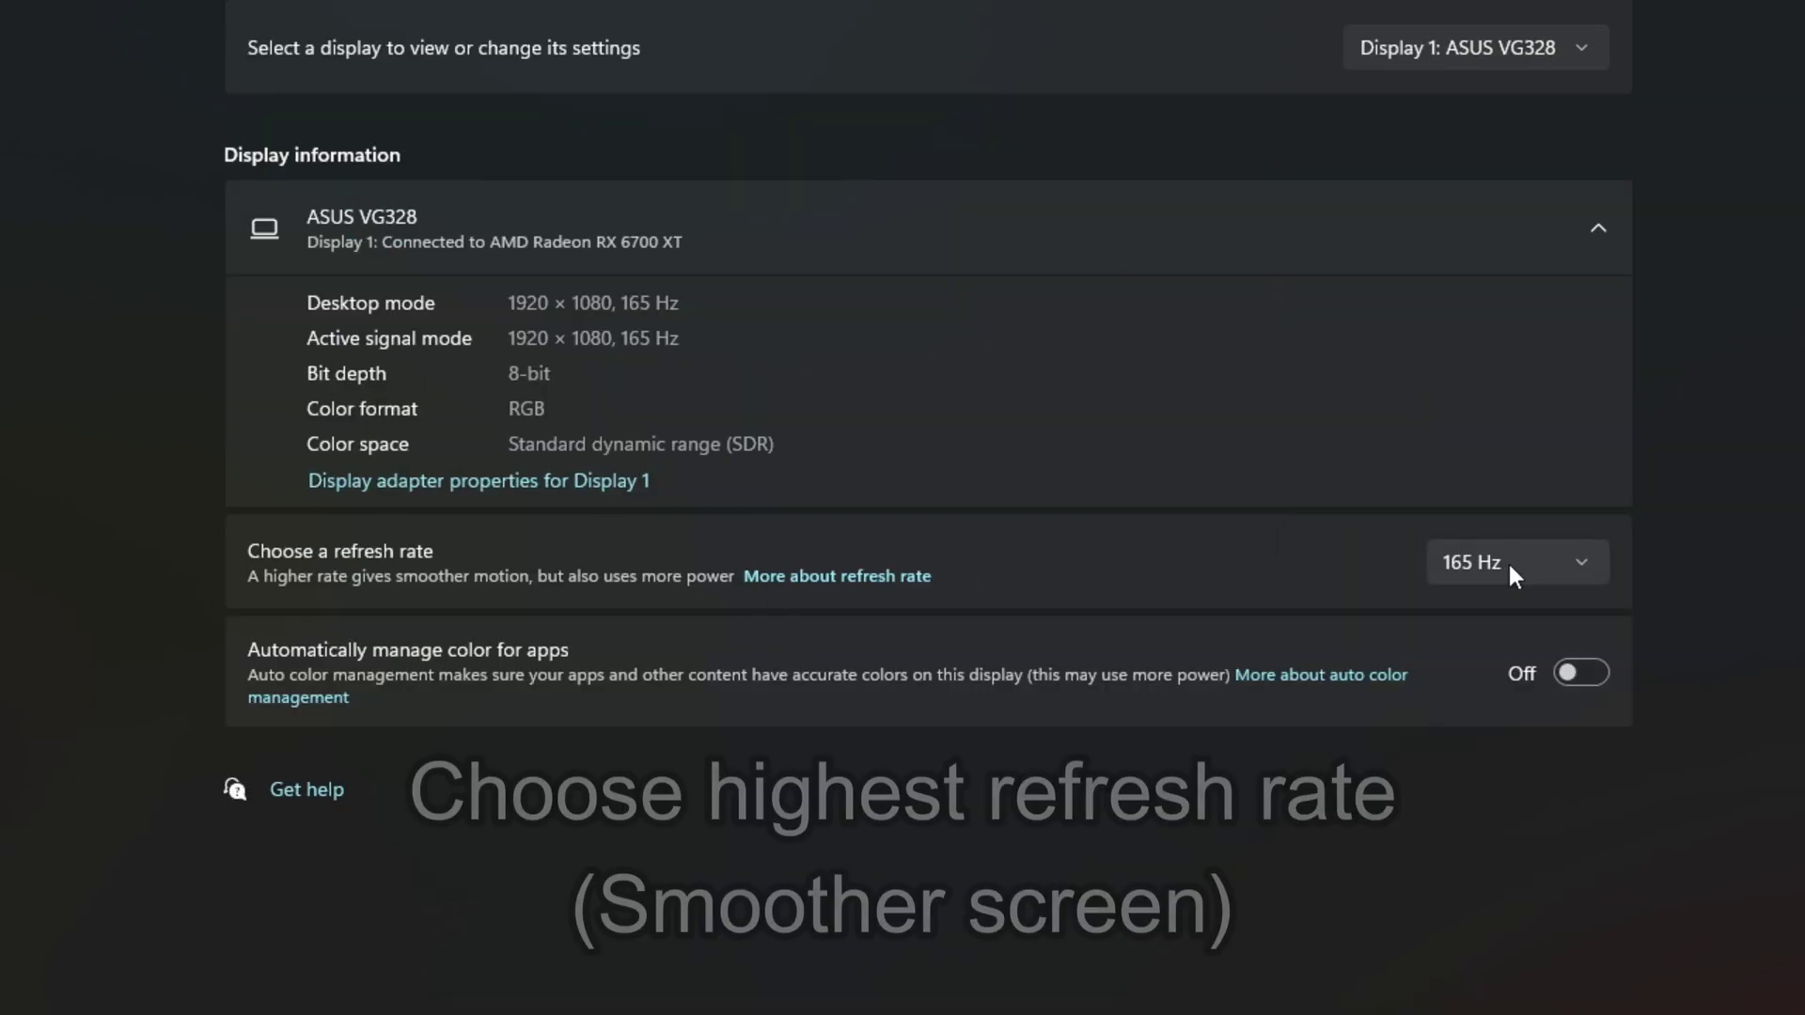
pyautogui.click(1521, 583)
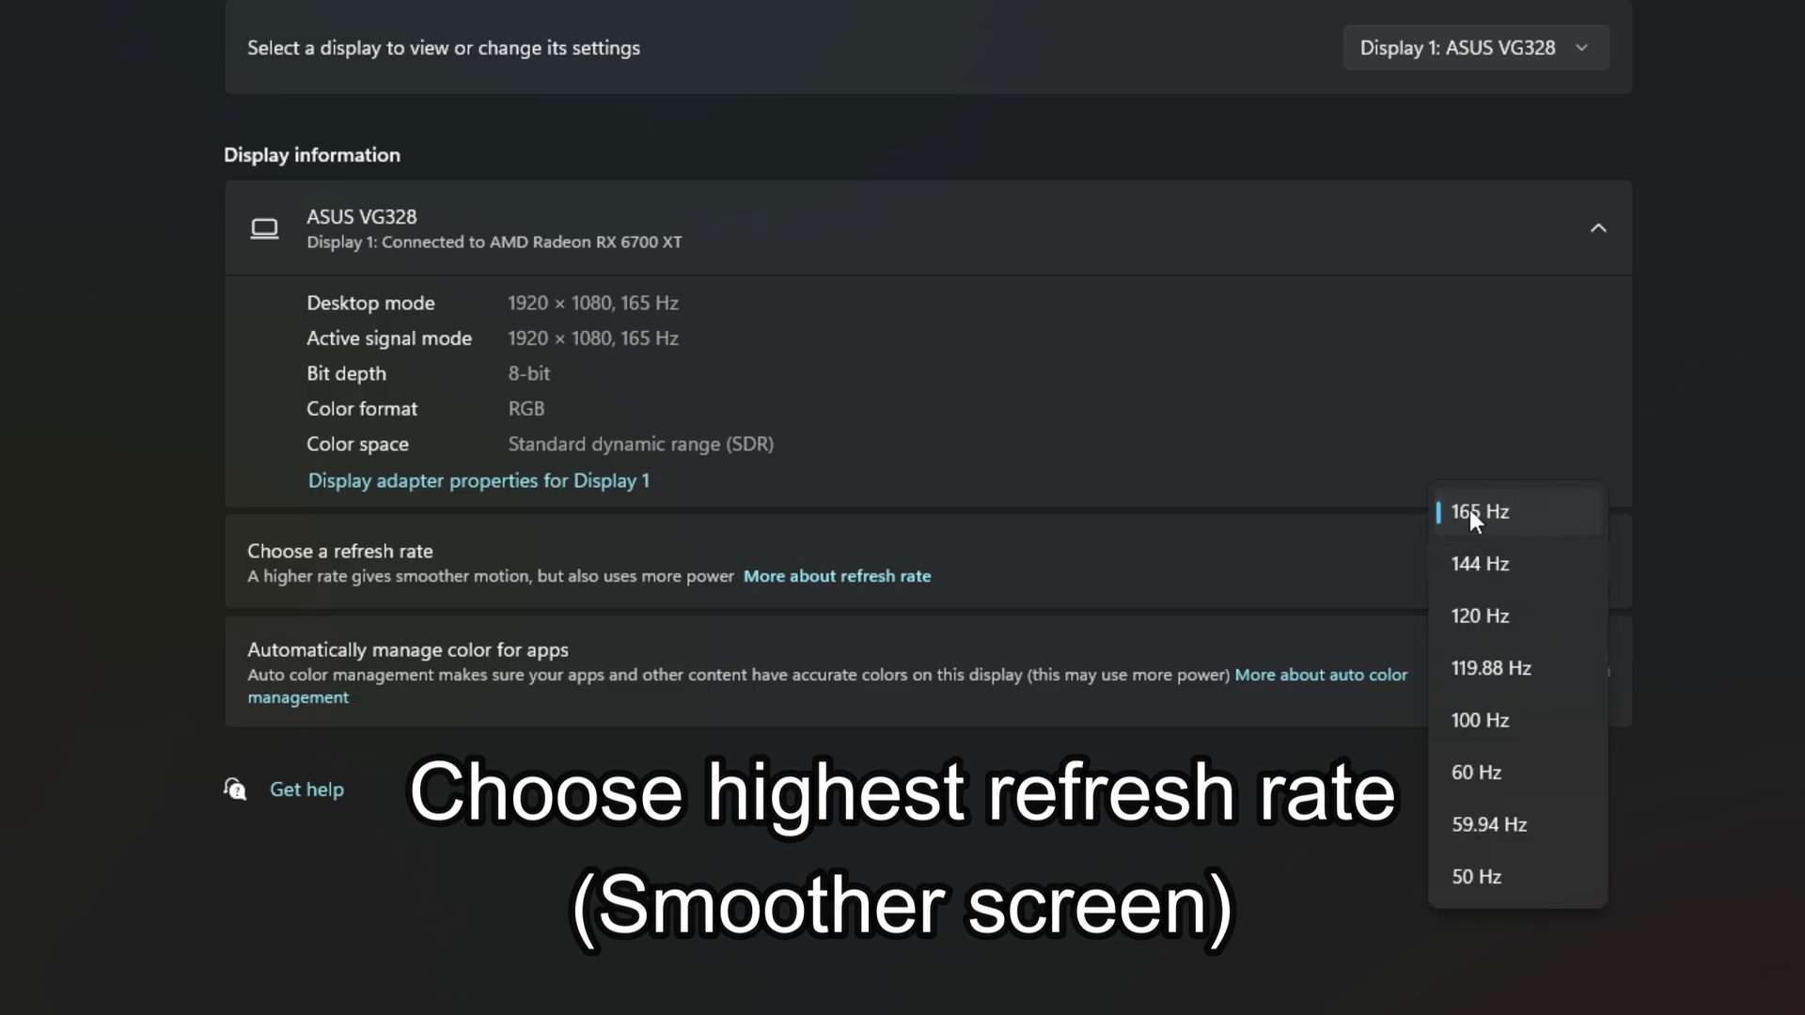
pyautogui.click(1566, 515)
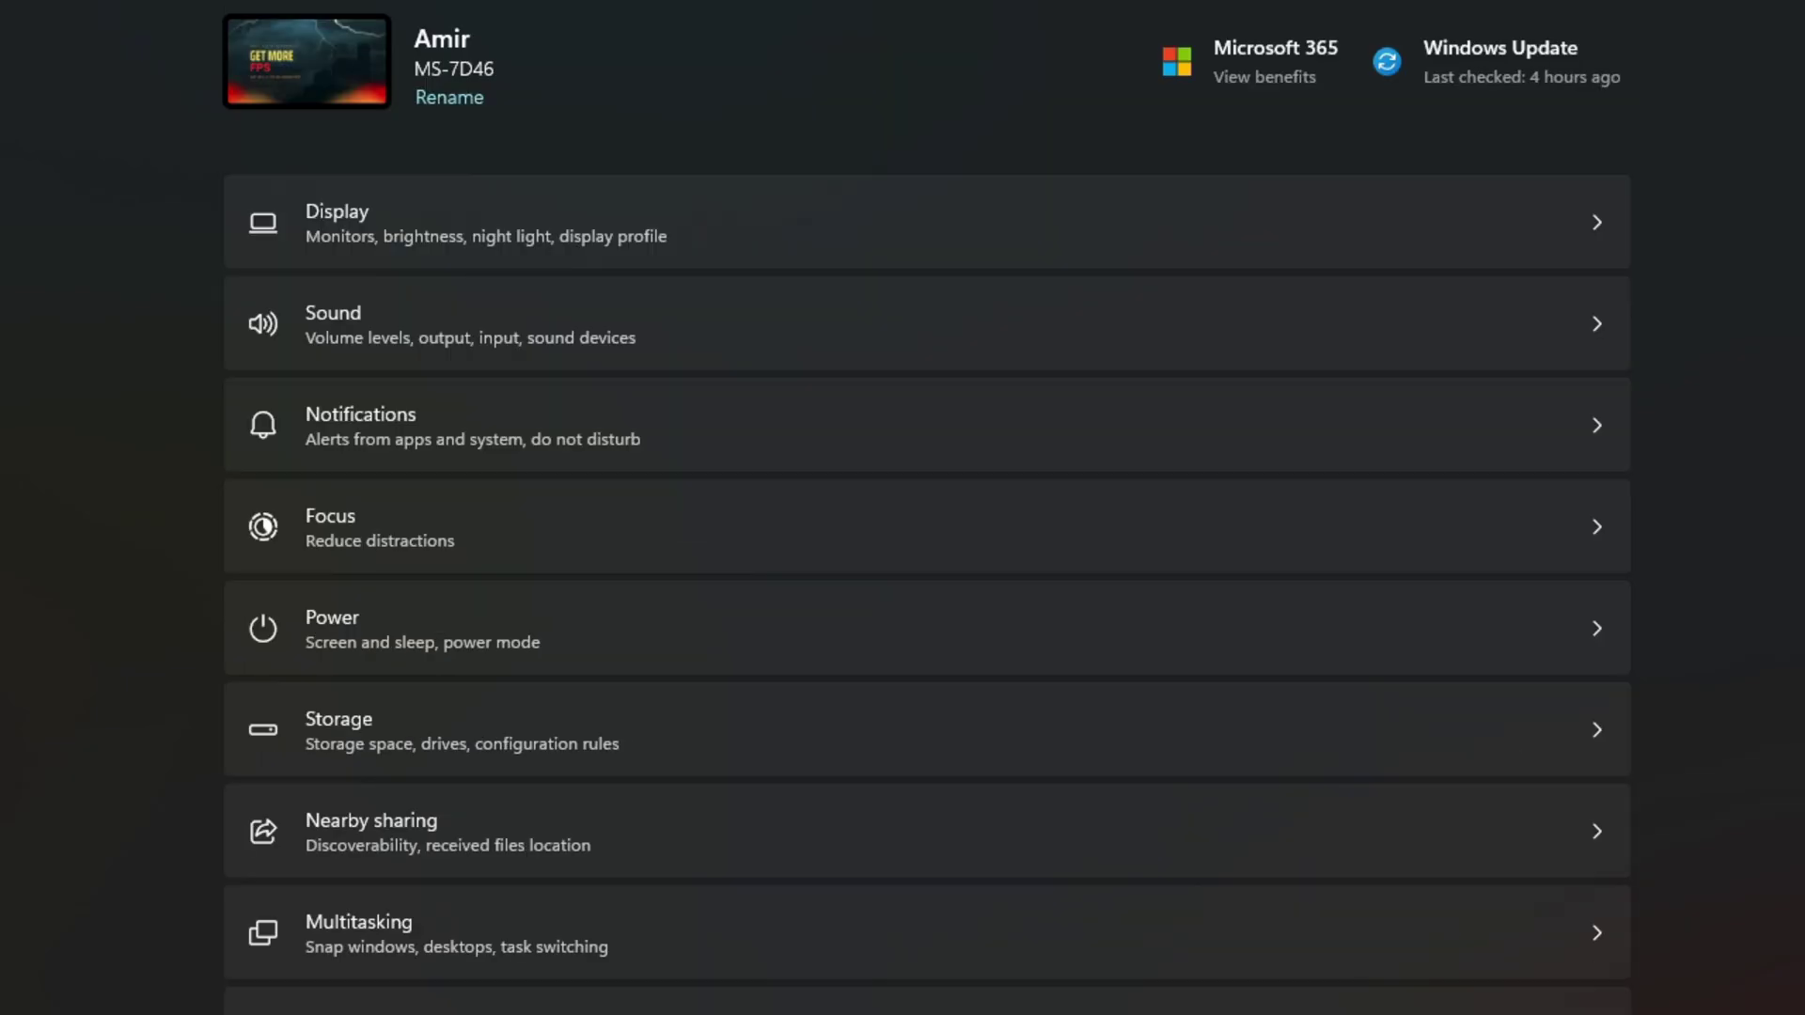
# Step: Review the Notifications and Nearby sharing settings of the system
pyautogui.click(404, 456)
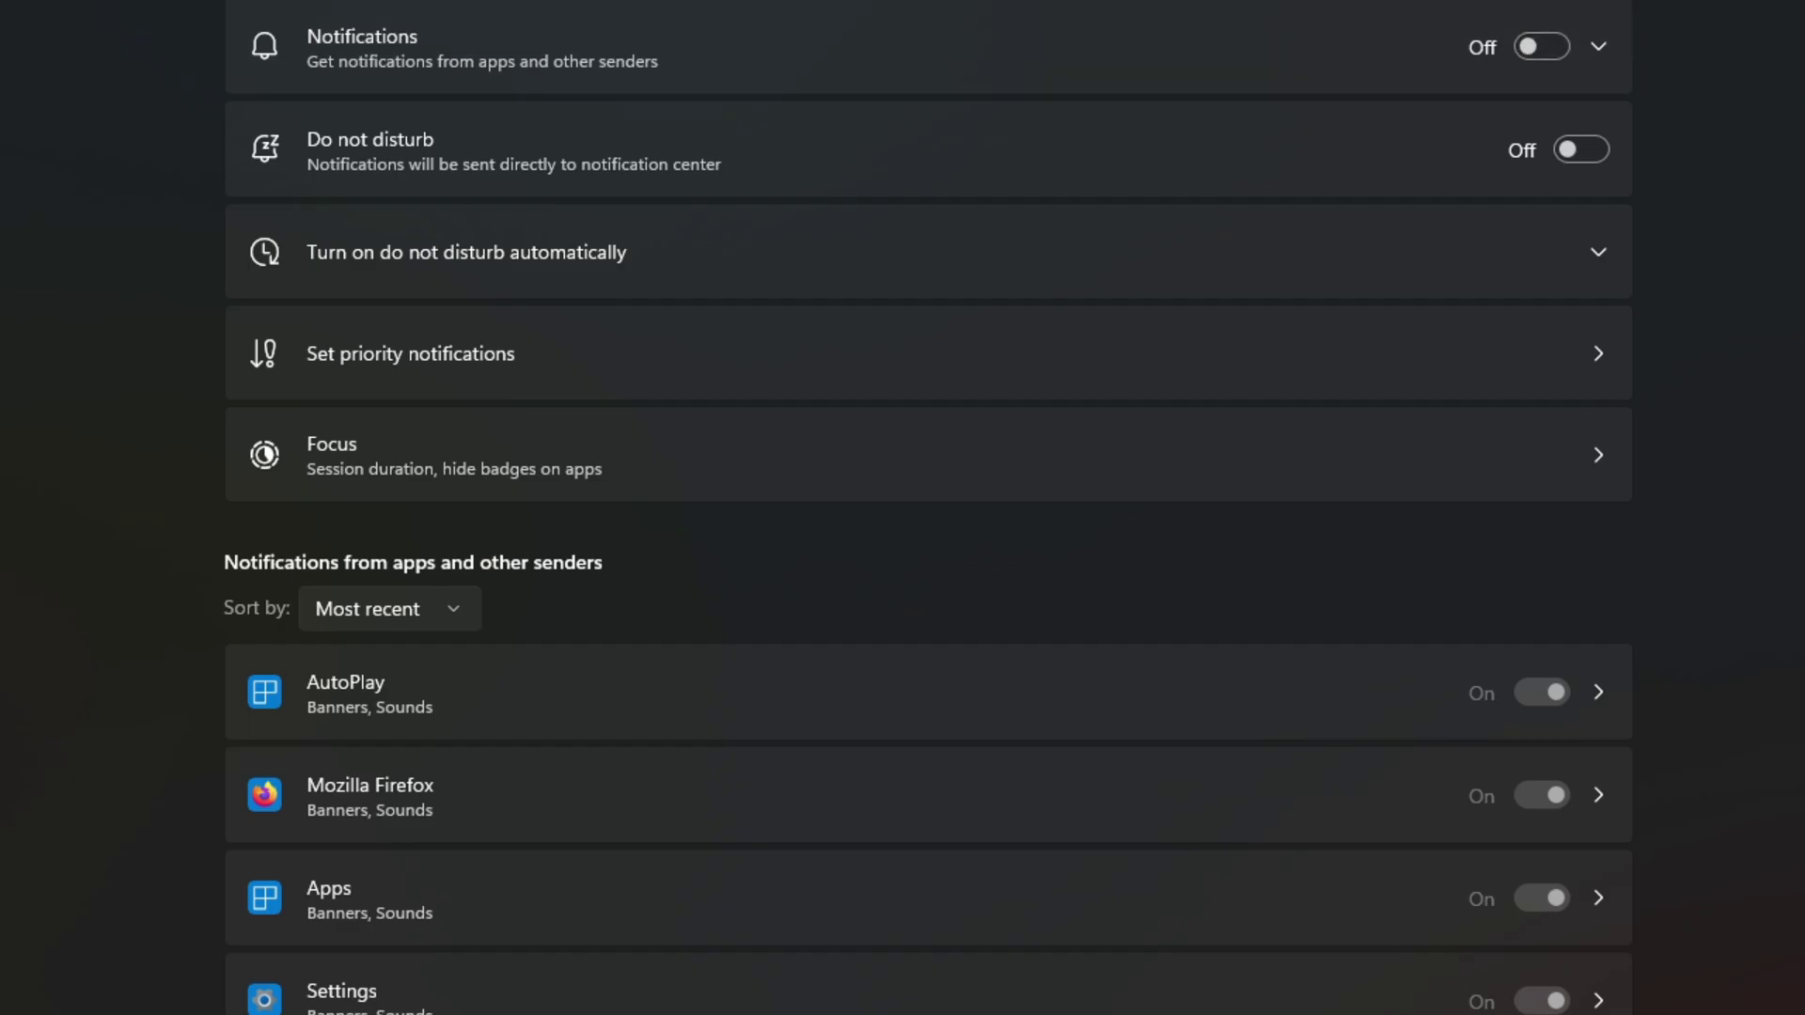
pyautogui.hotkey('alt', 'Left')
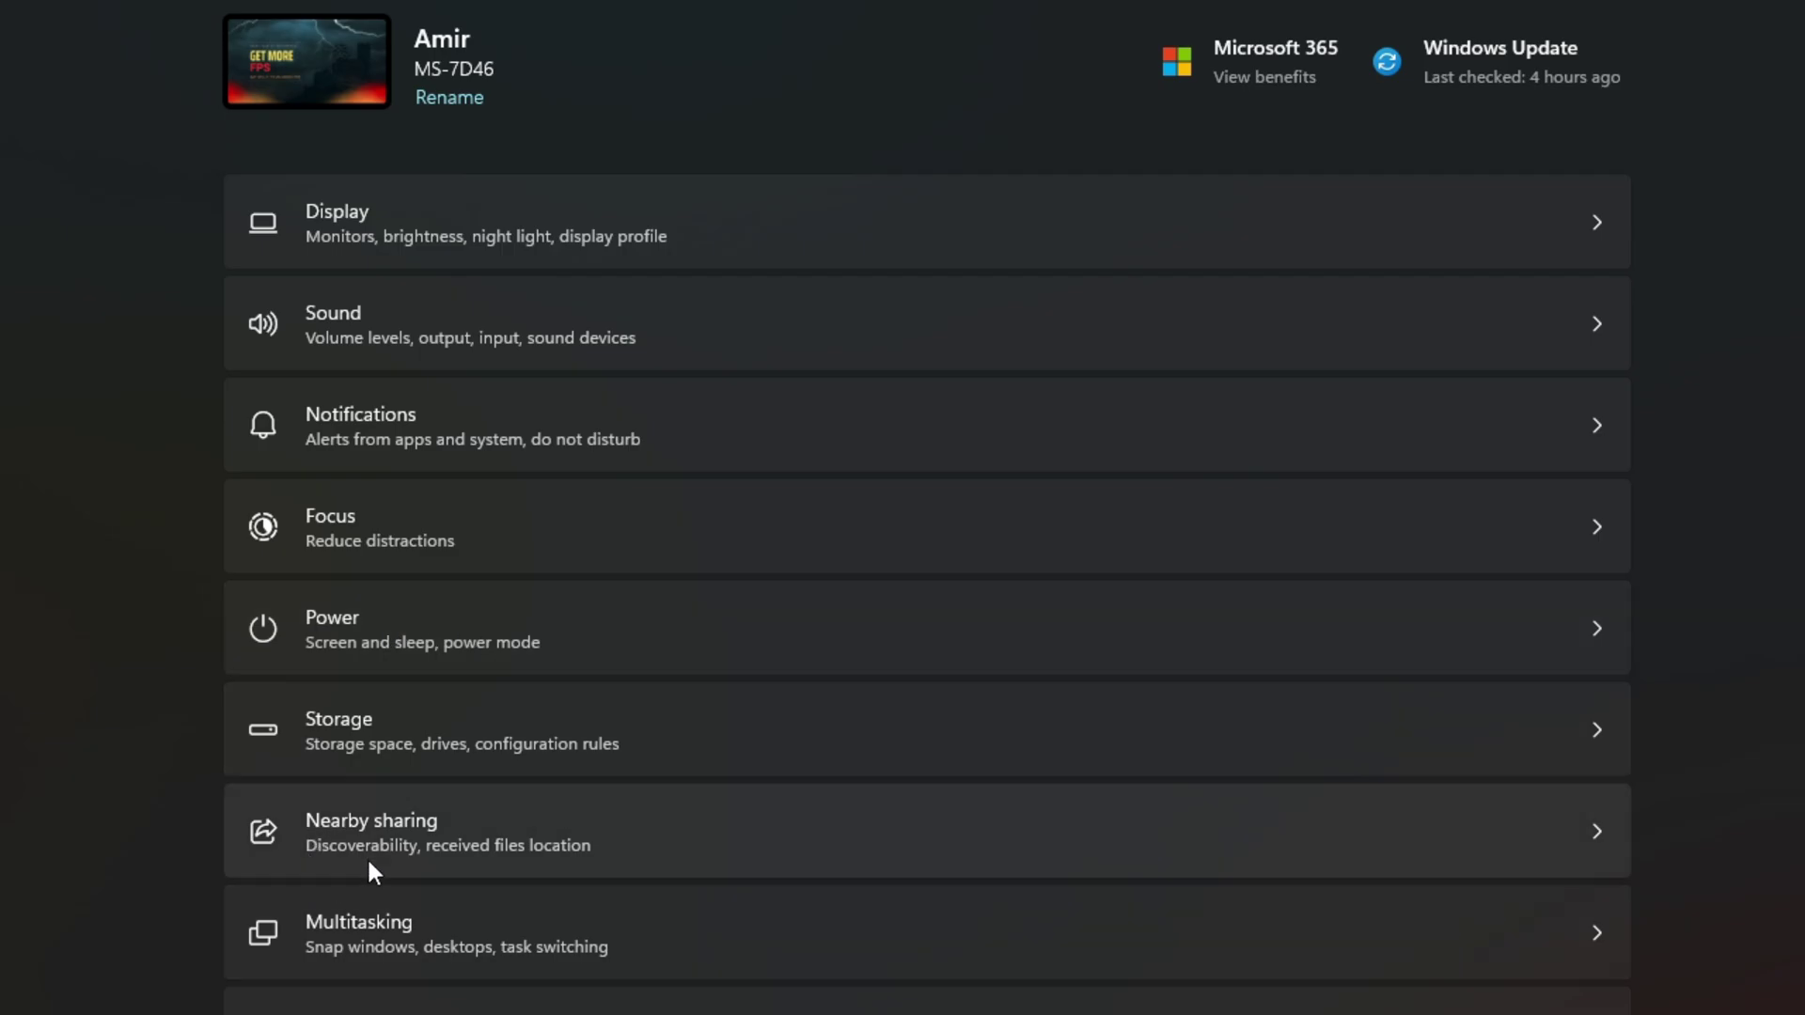
pyautogui.click(451, 844)
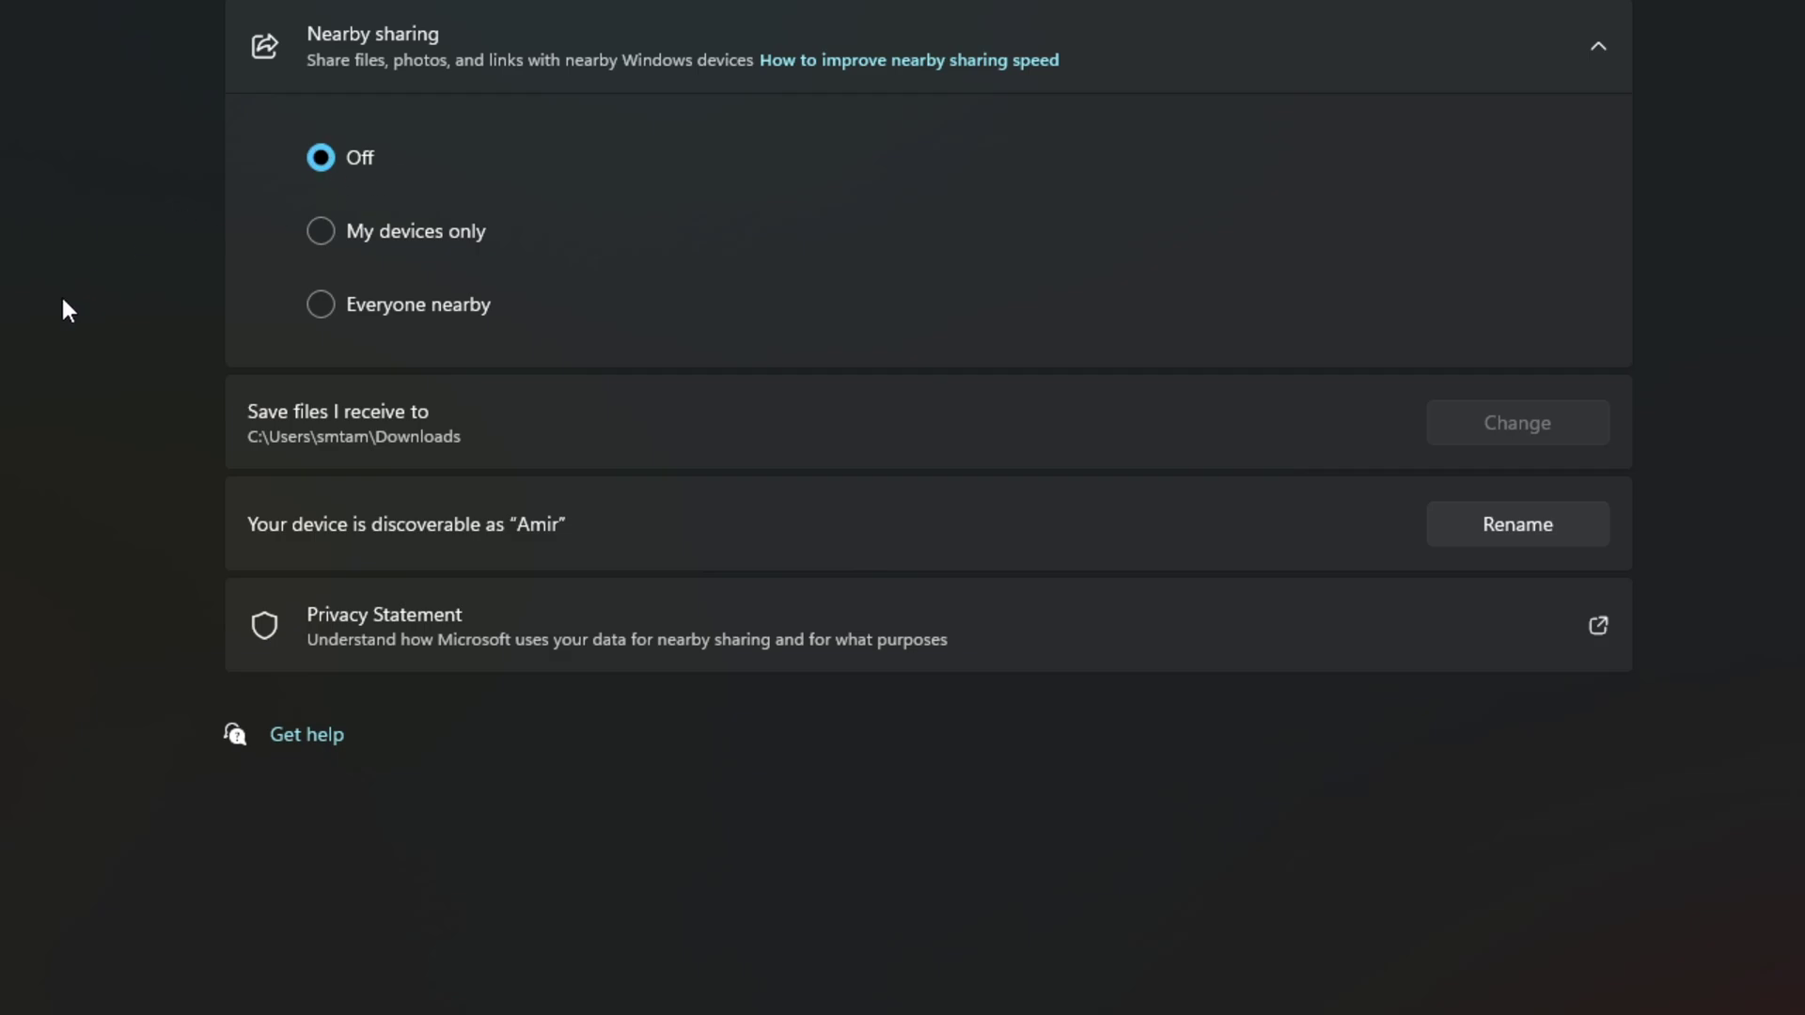
pyautogui.hotkey('alt', 'Left')
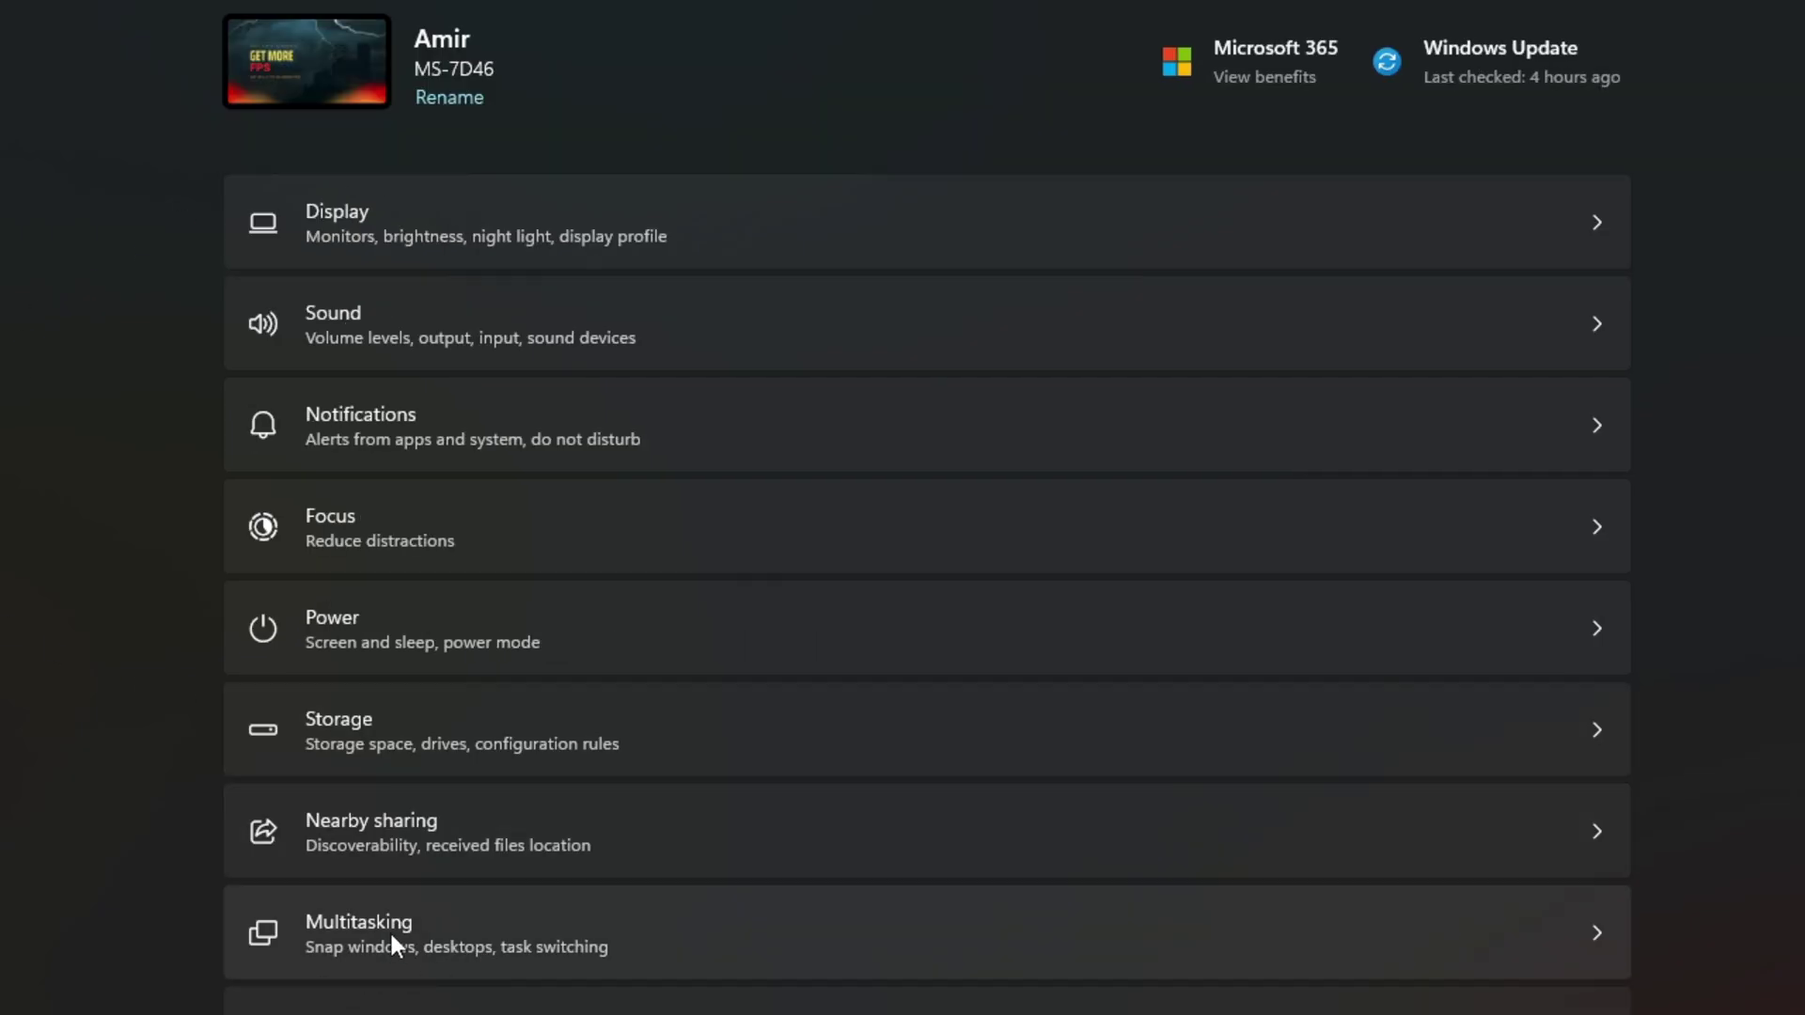
# Step: Review the Multitasking and Remote Desktop settings of the system
pyautogui.click(317, 935)
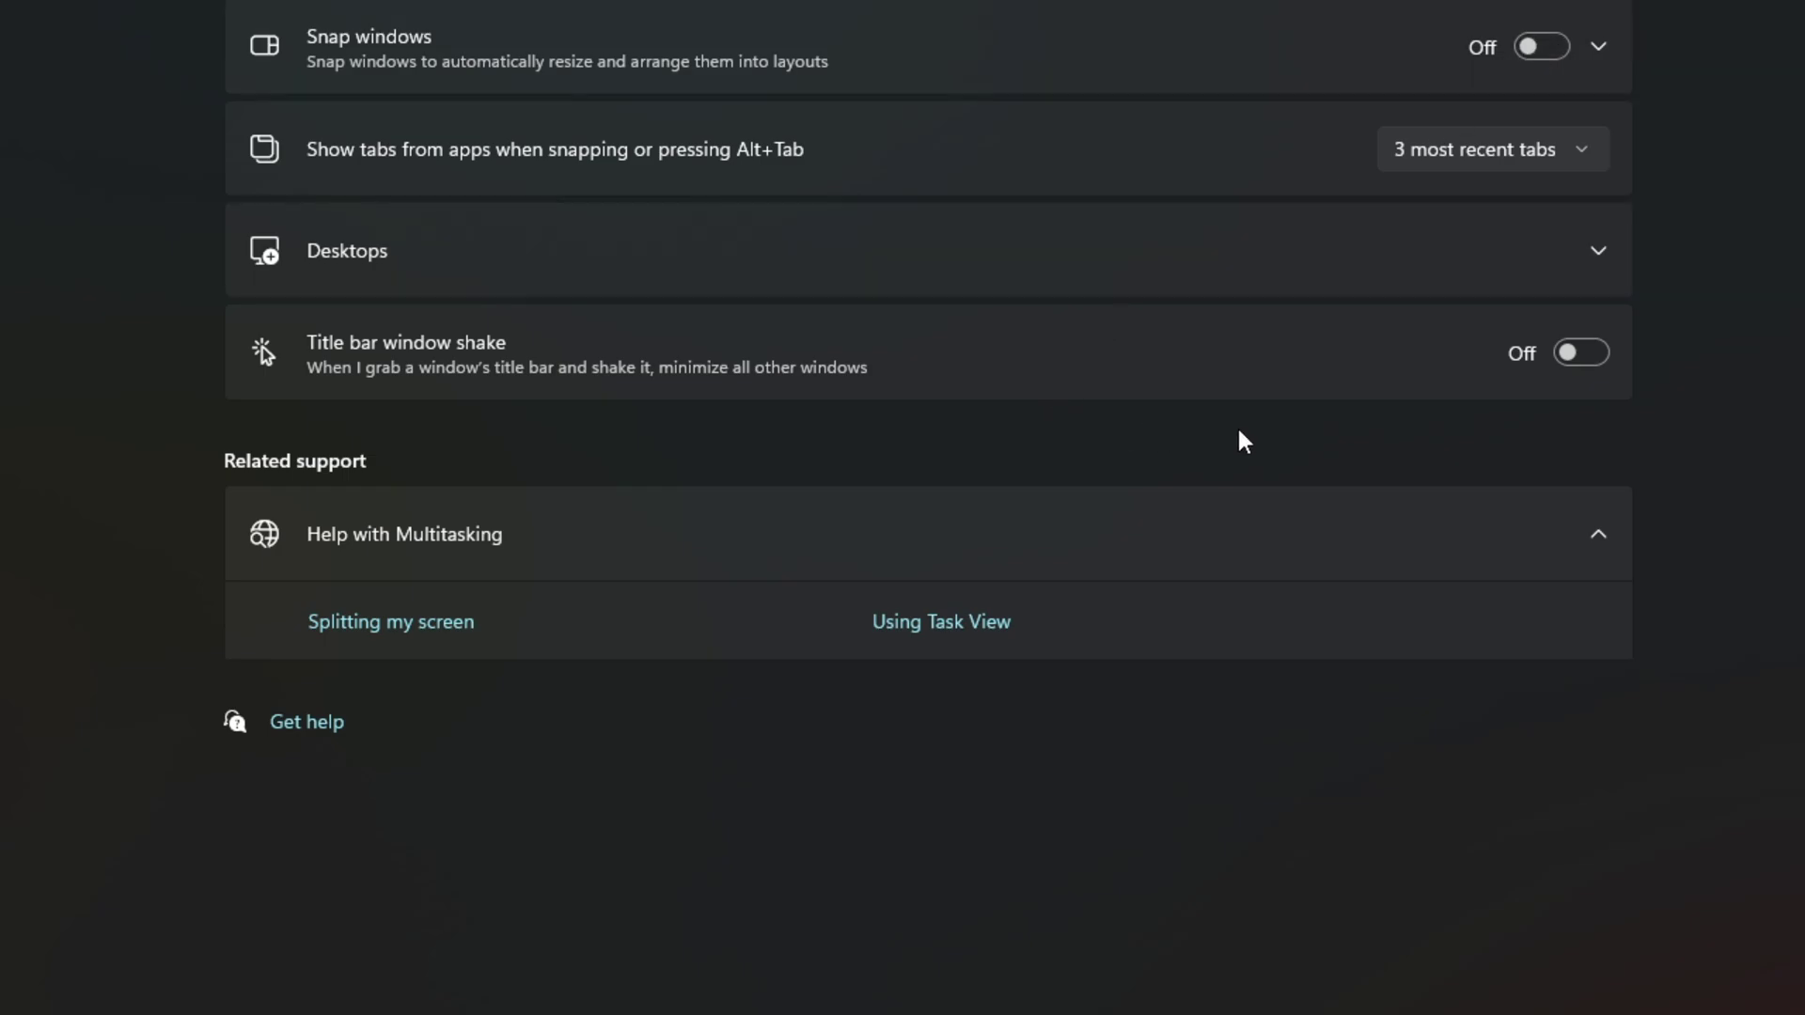
pyautogui.hotkey('alt', 'Left')
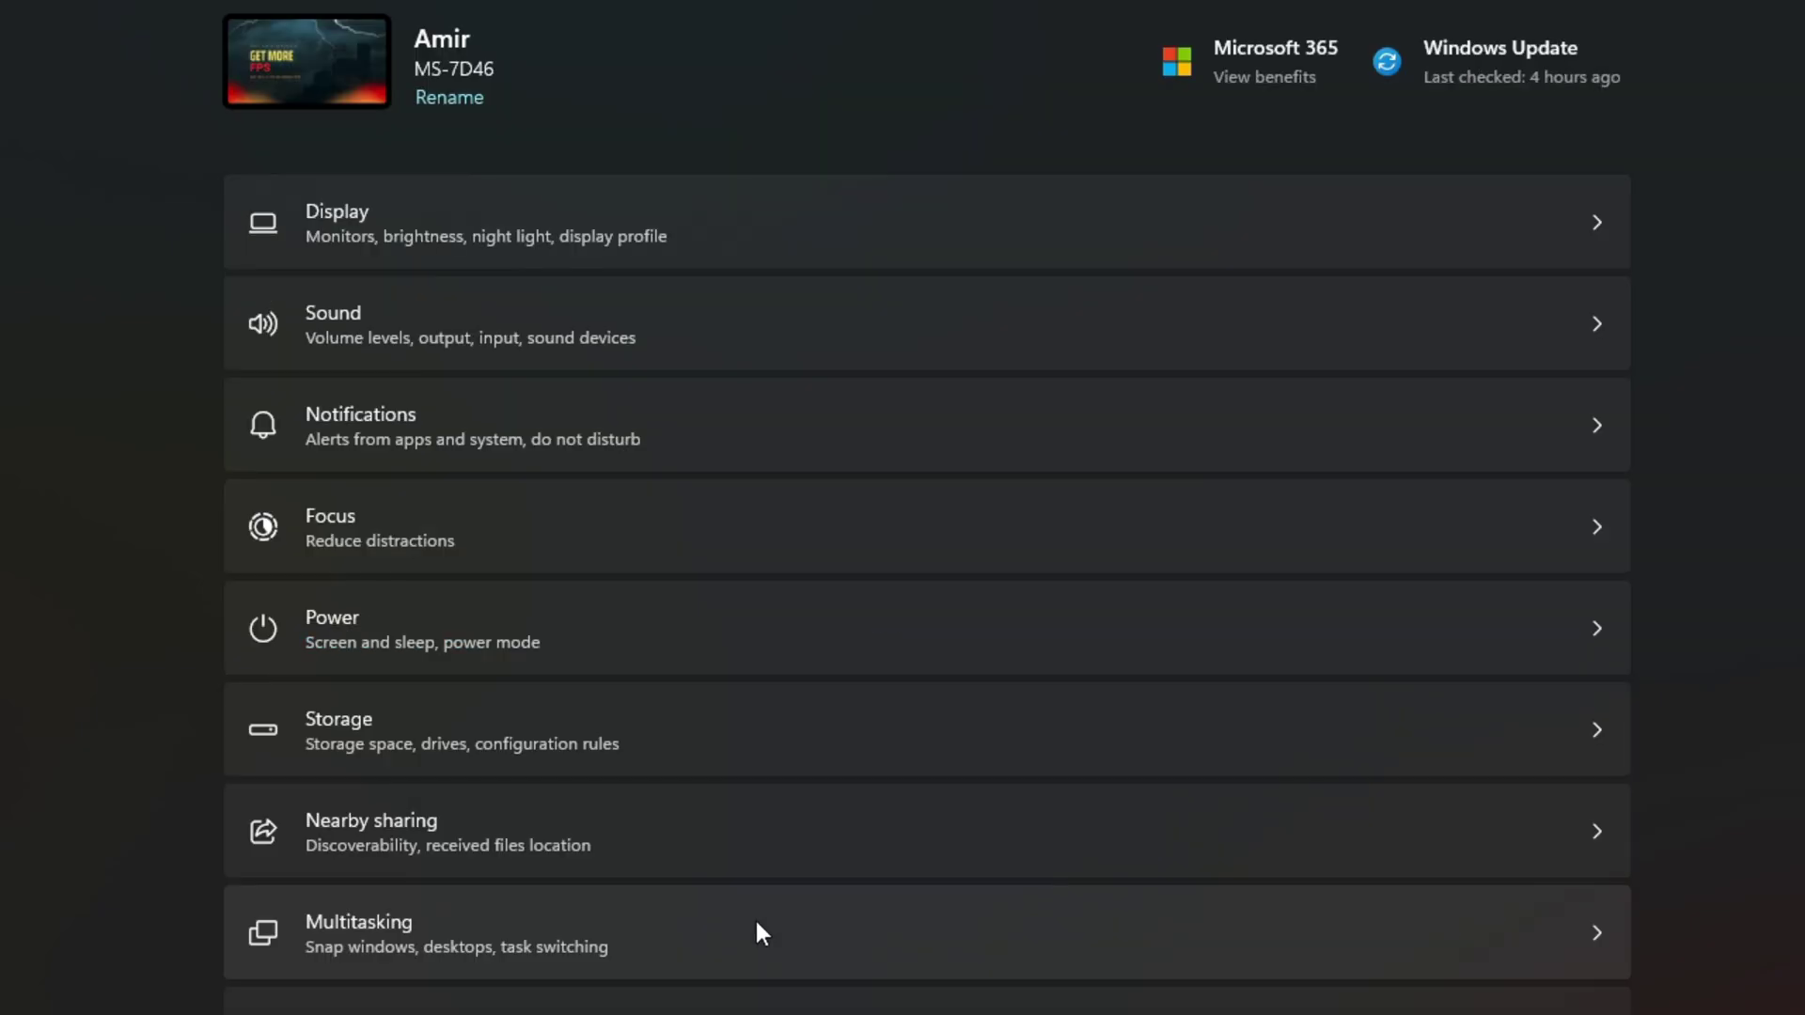
pyautogui.scroll(-6, 784, 715)
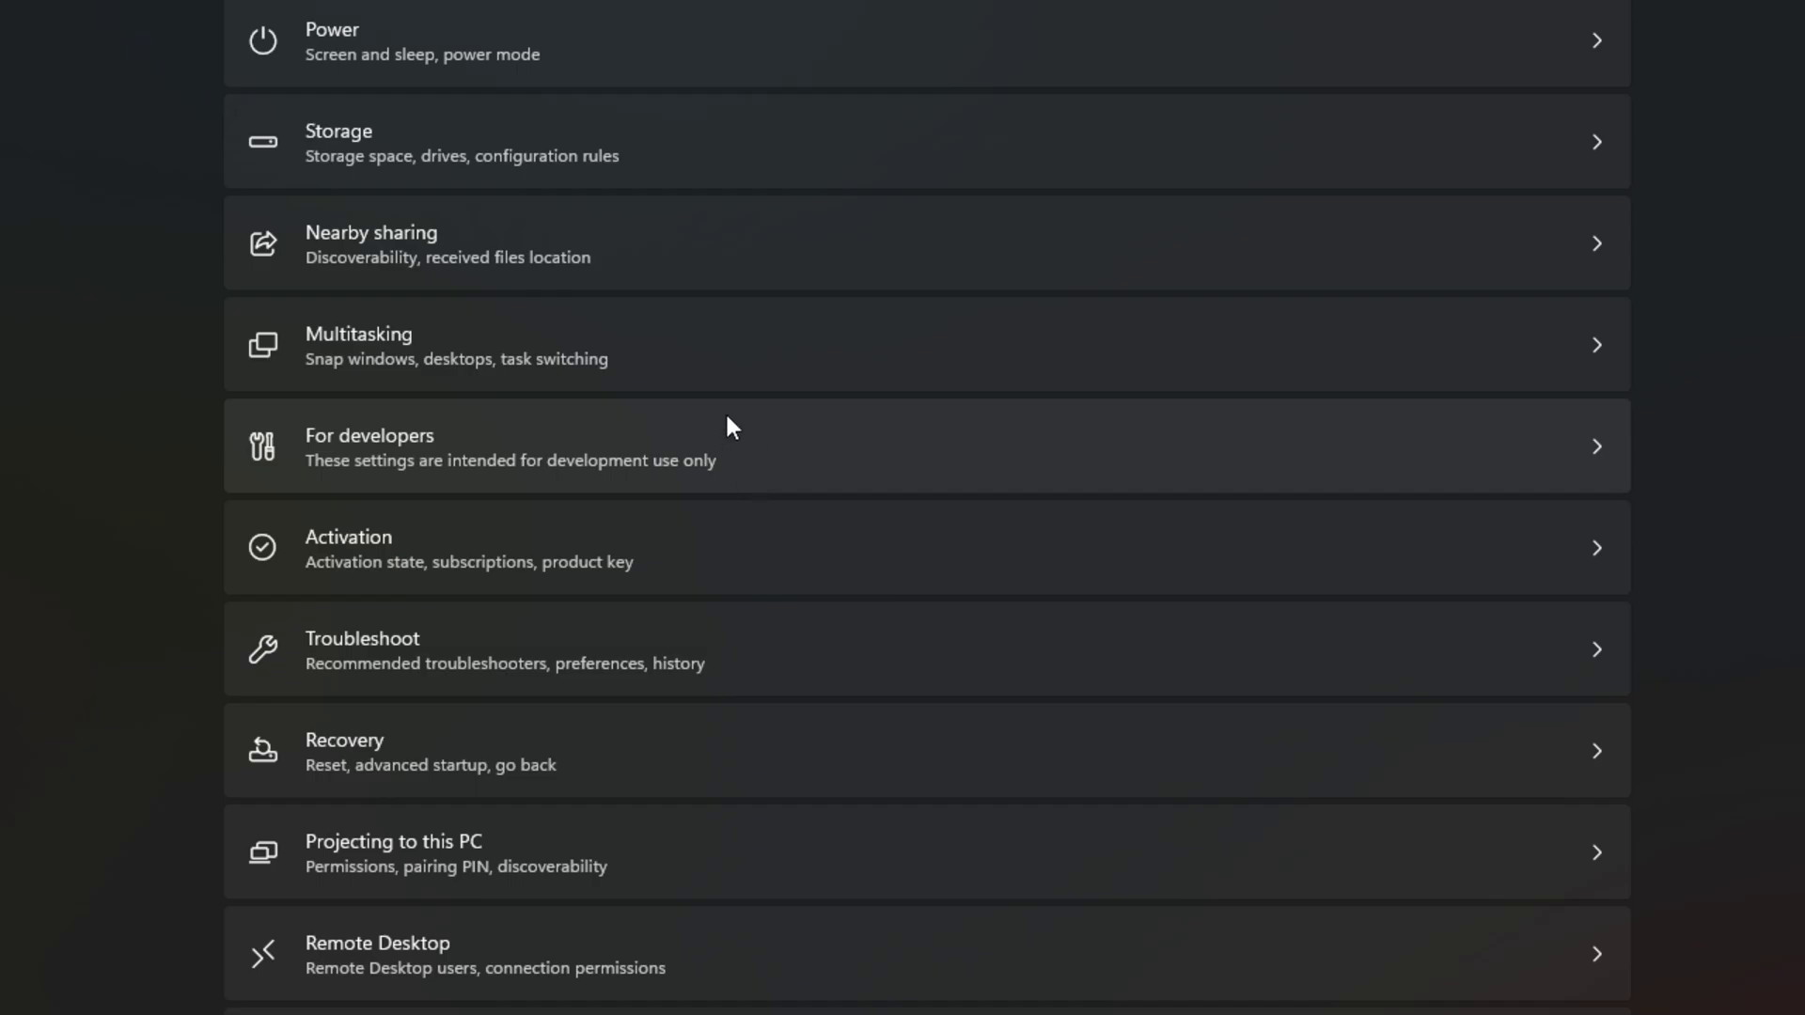
pyautogui.scroll(-2, 675, 451)
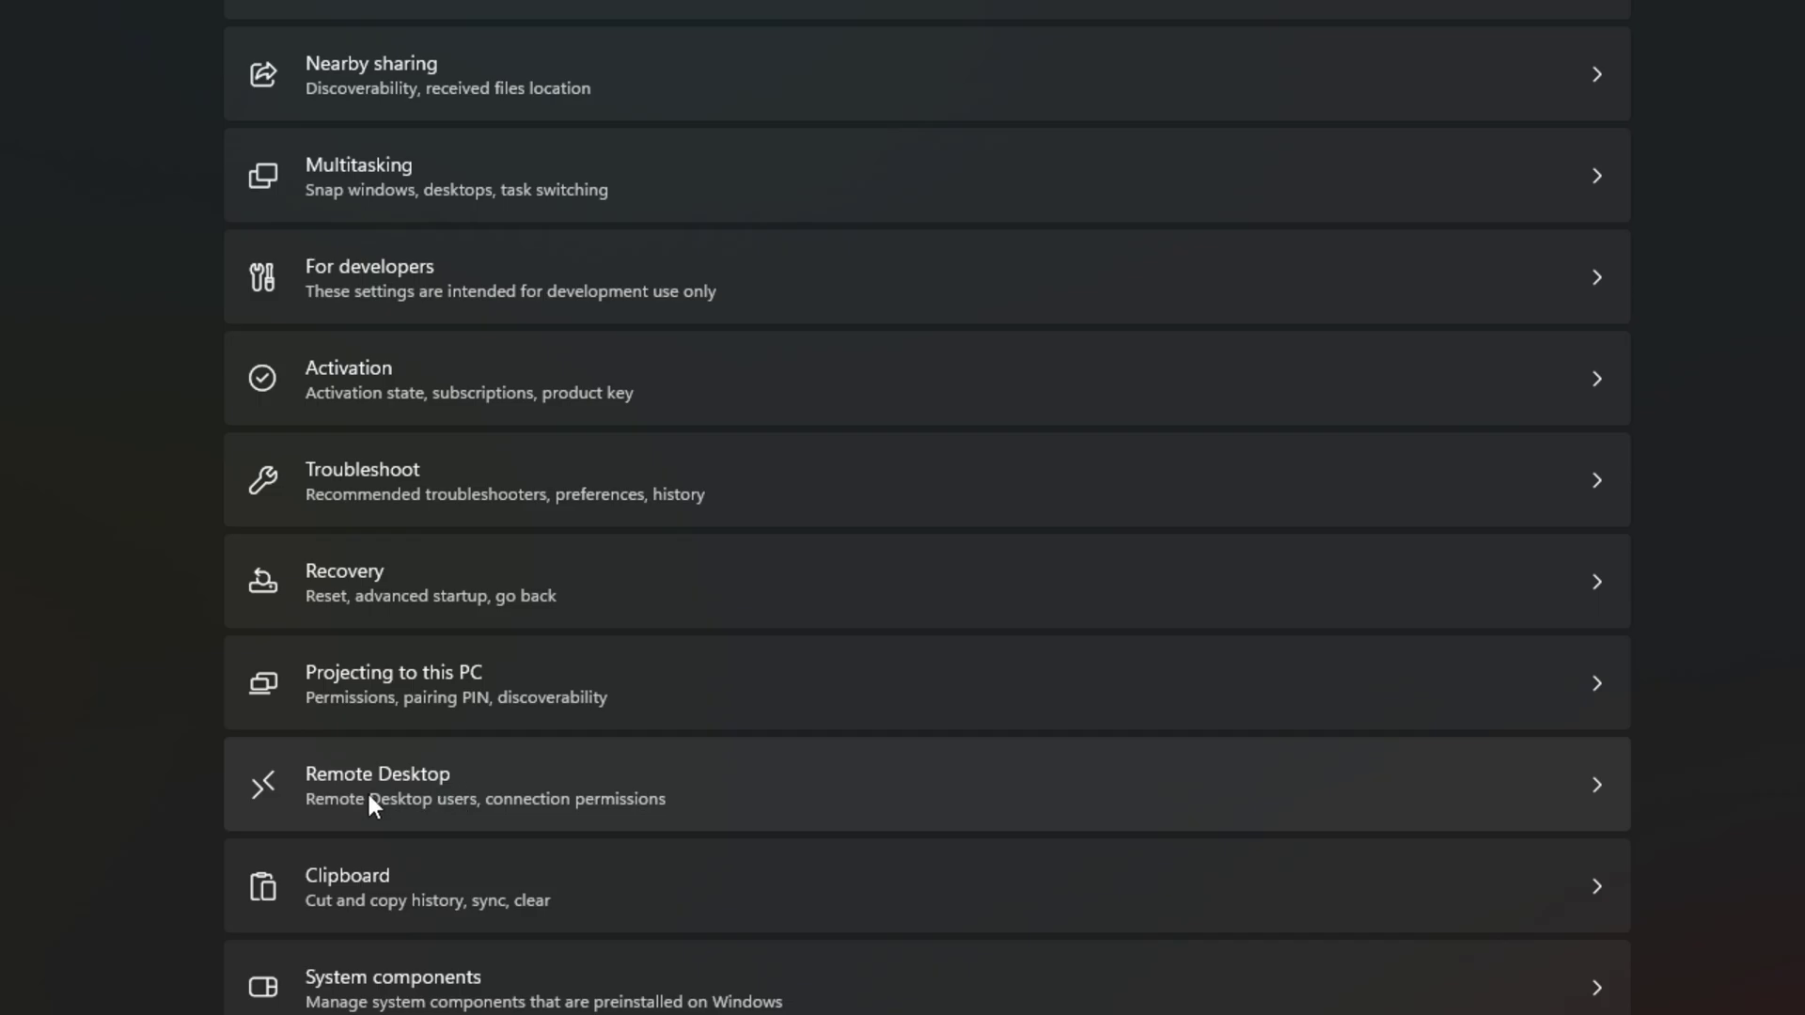
pyautogui.click(409, 783)
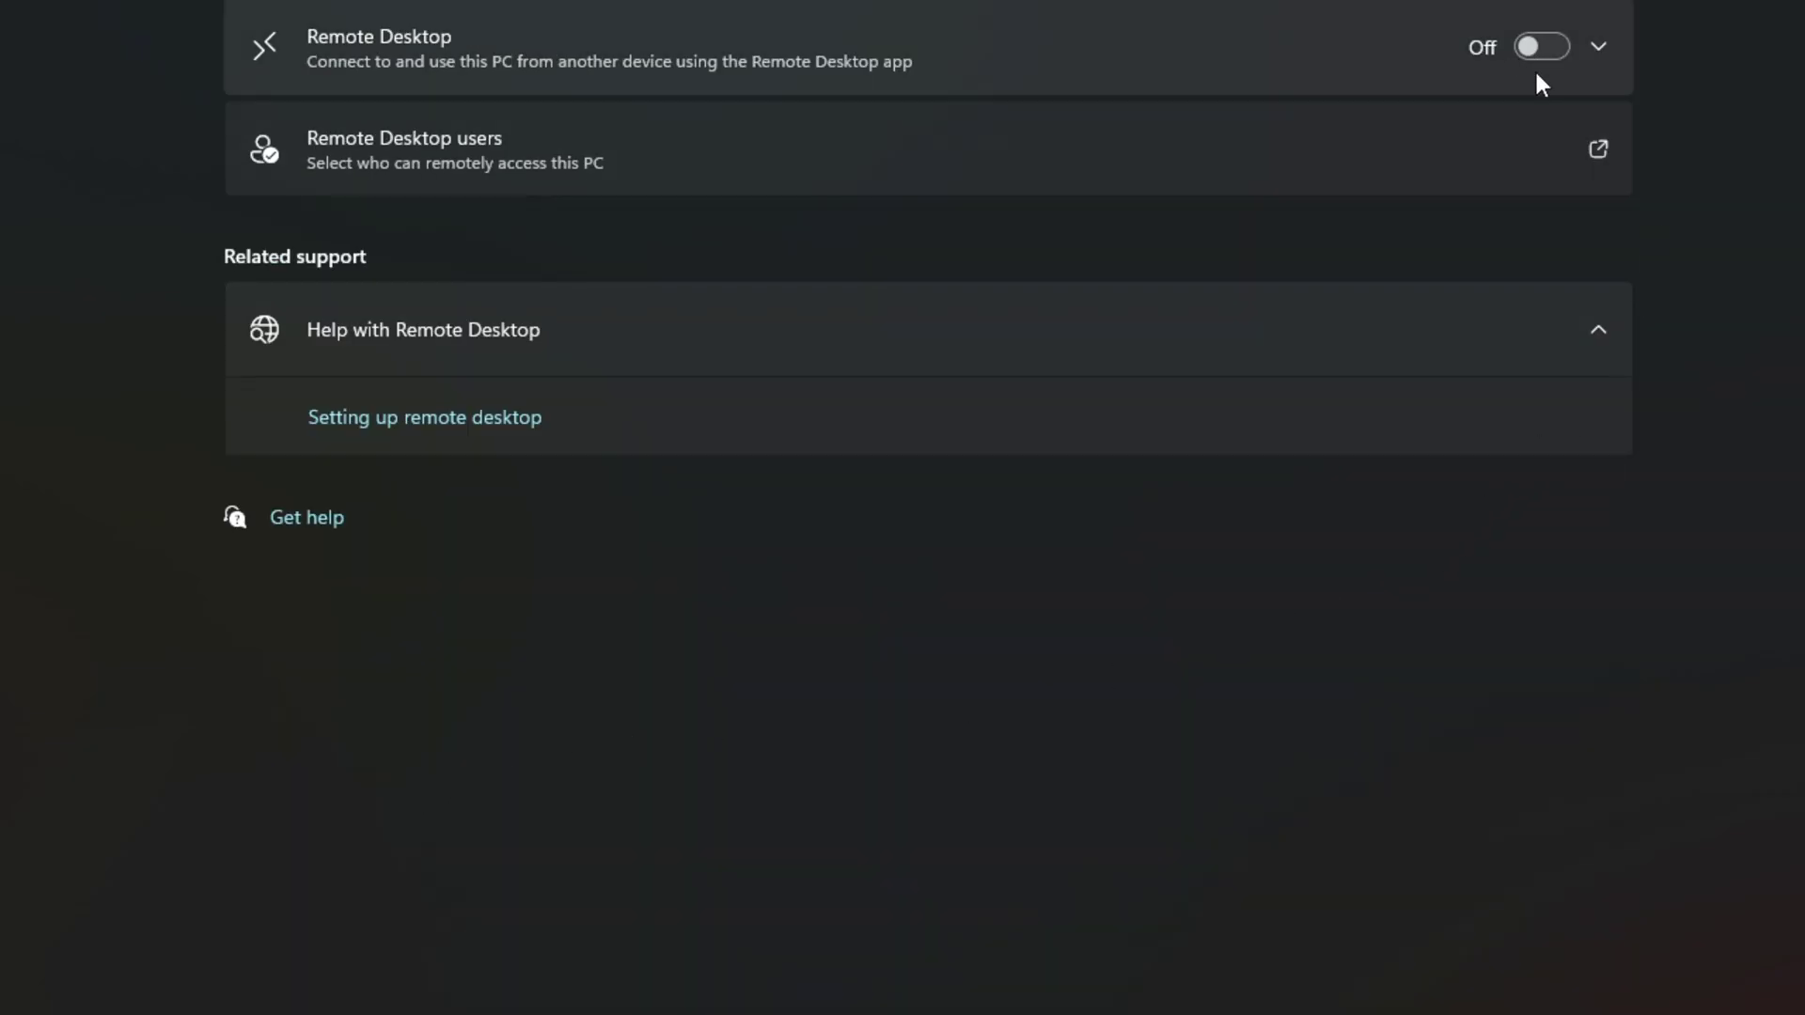
pyautogui.hotkey('alt', 'Left')
# Step: Set the background permission of the Dev Home system component to Never
pyautogui.scroll(-8, 986, 748)
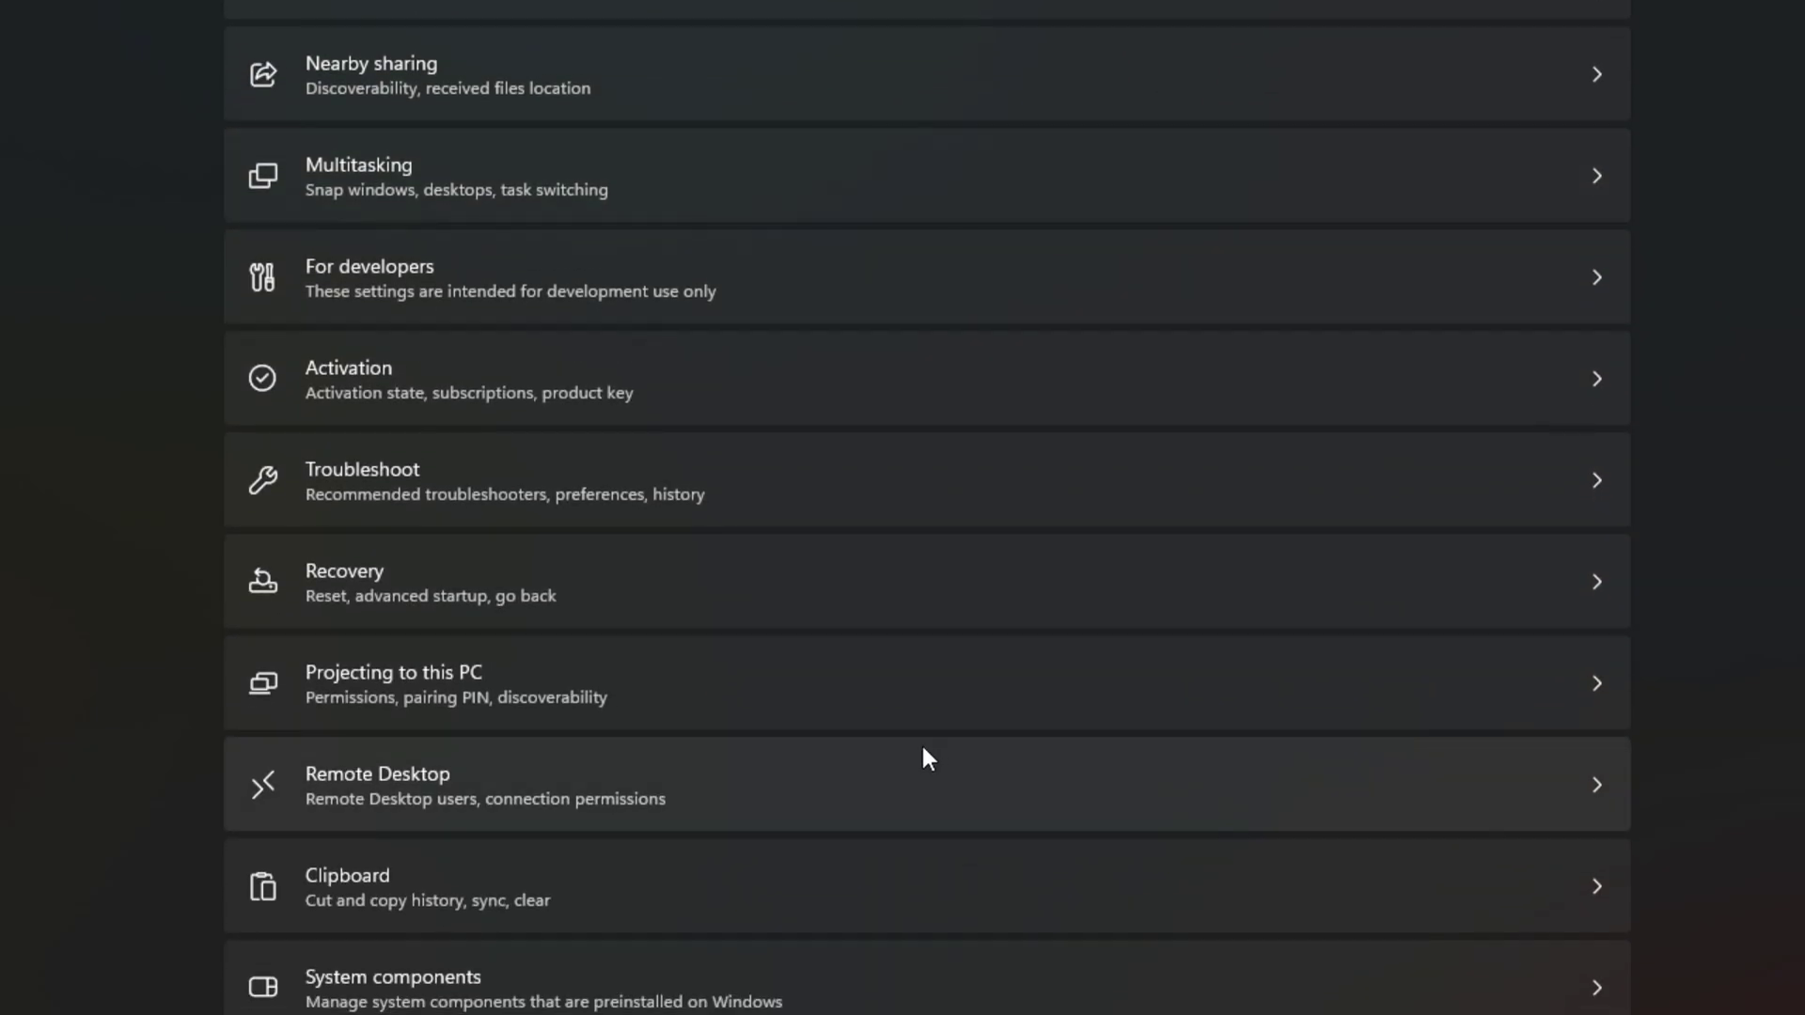
pyautogui.click(539, 987)
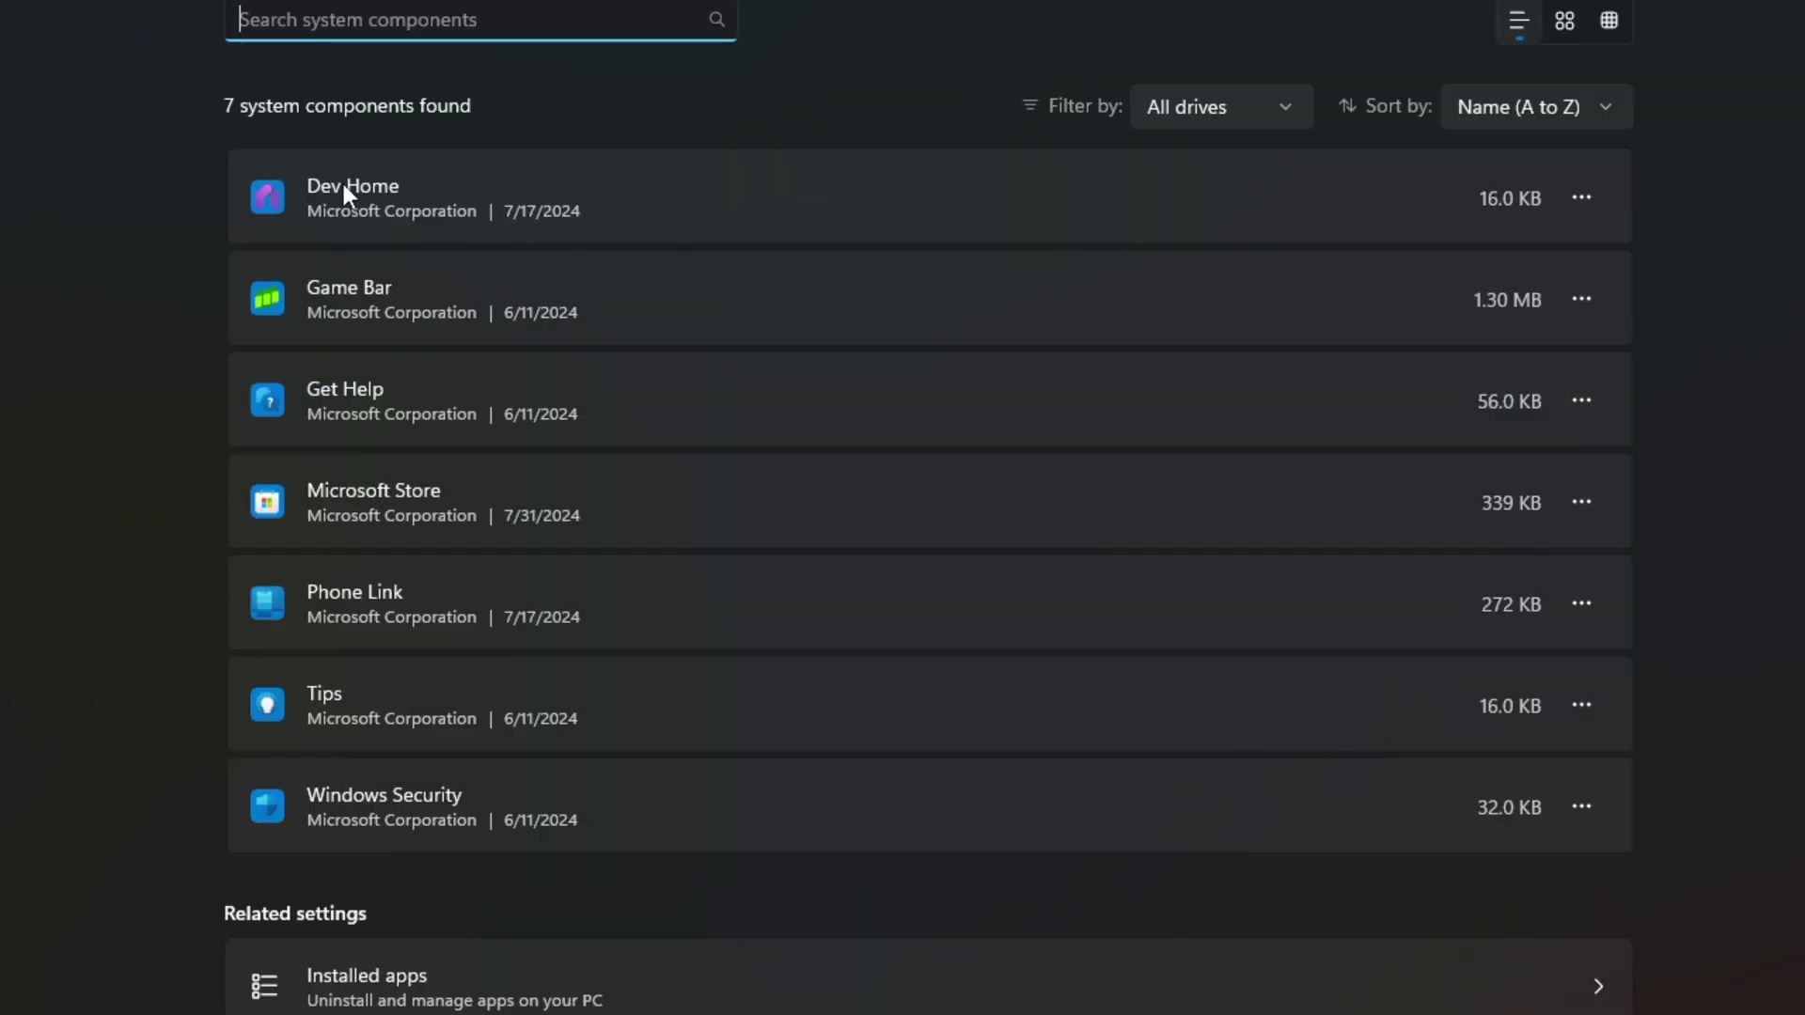
pyautogui.click(1582, 197)
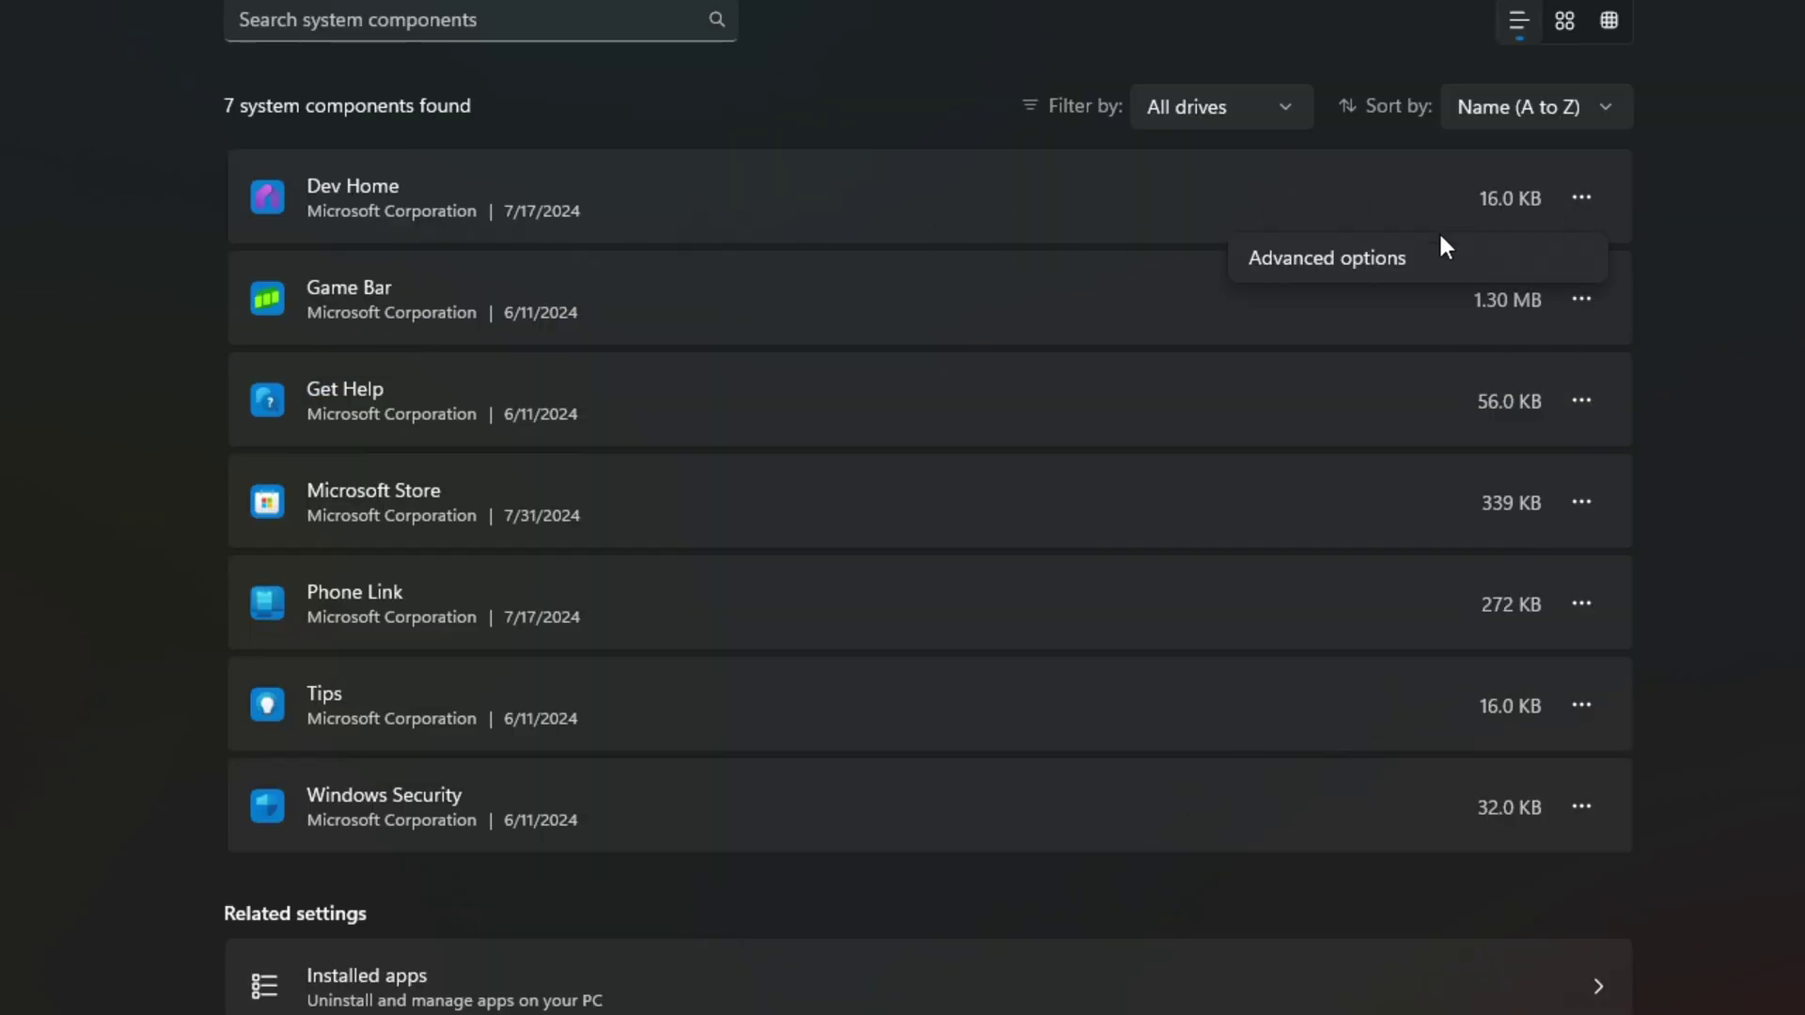
pyautogui.click(1362, 268)
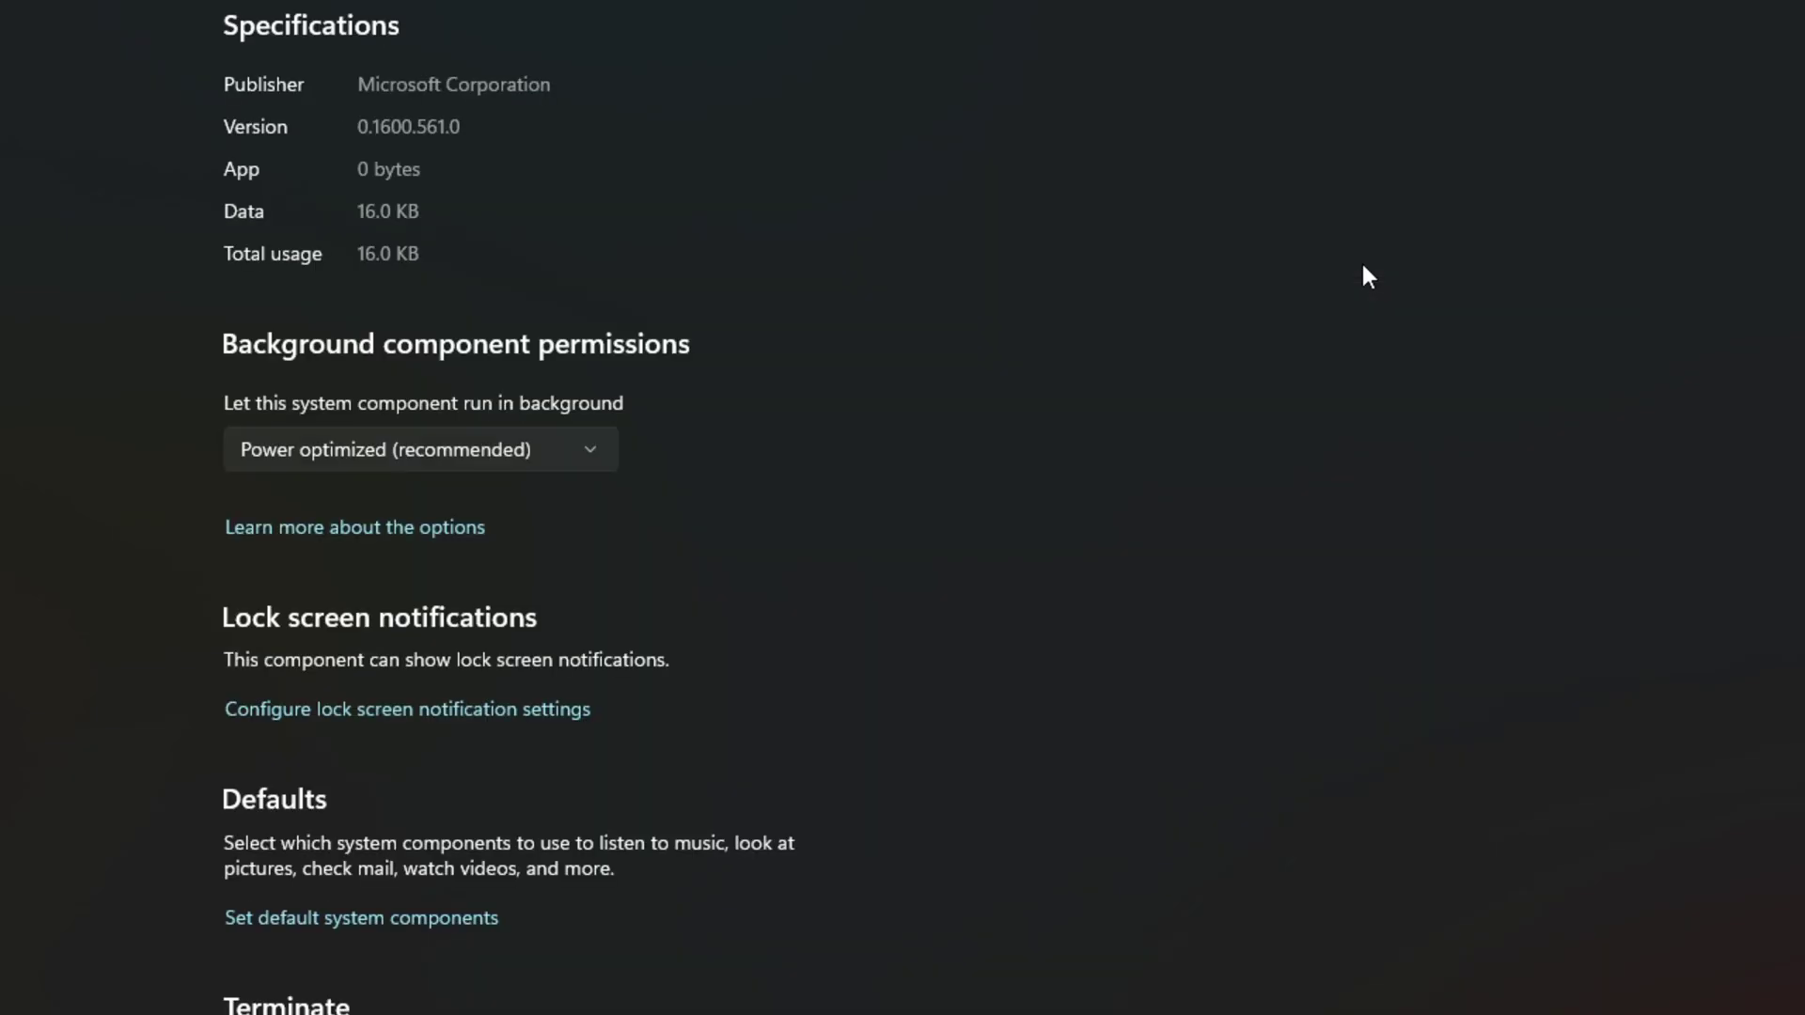
pyautogui.click(470, 450)
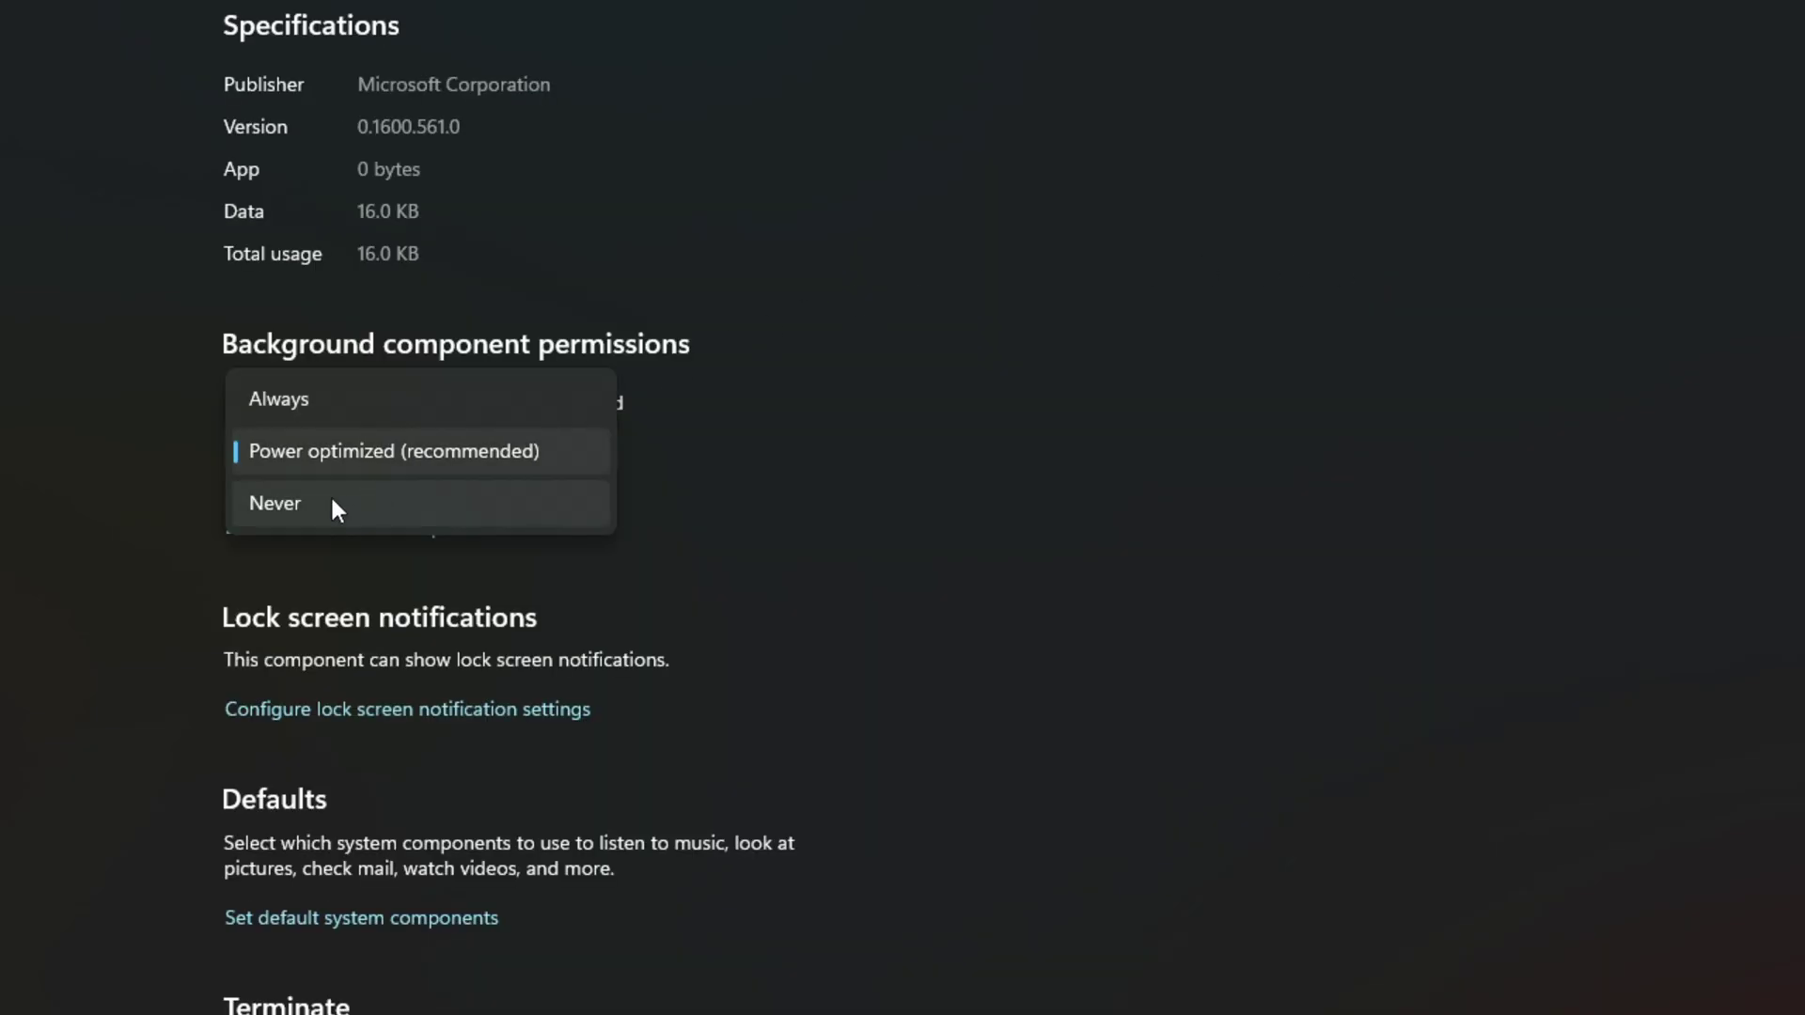
pyautogui.click(414, 508)
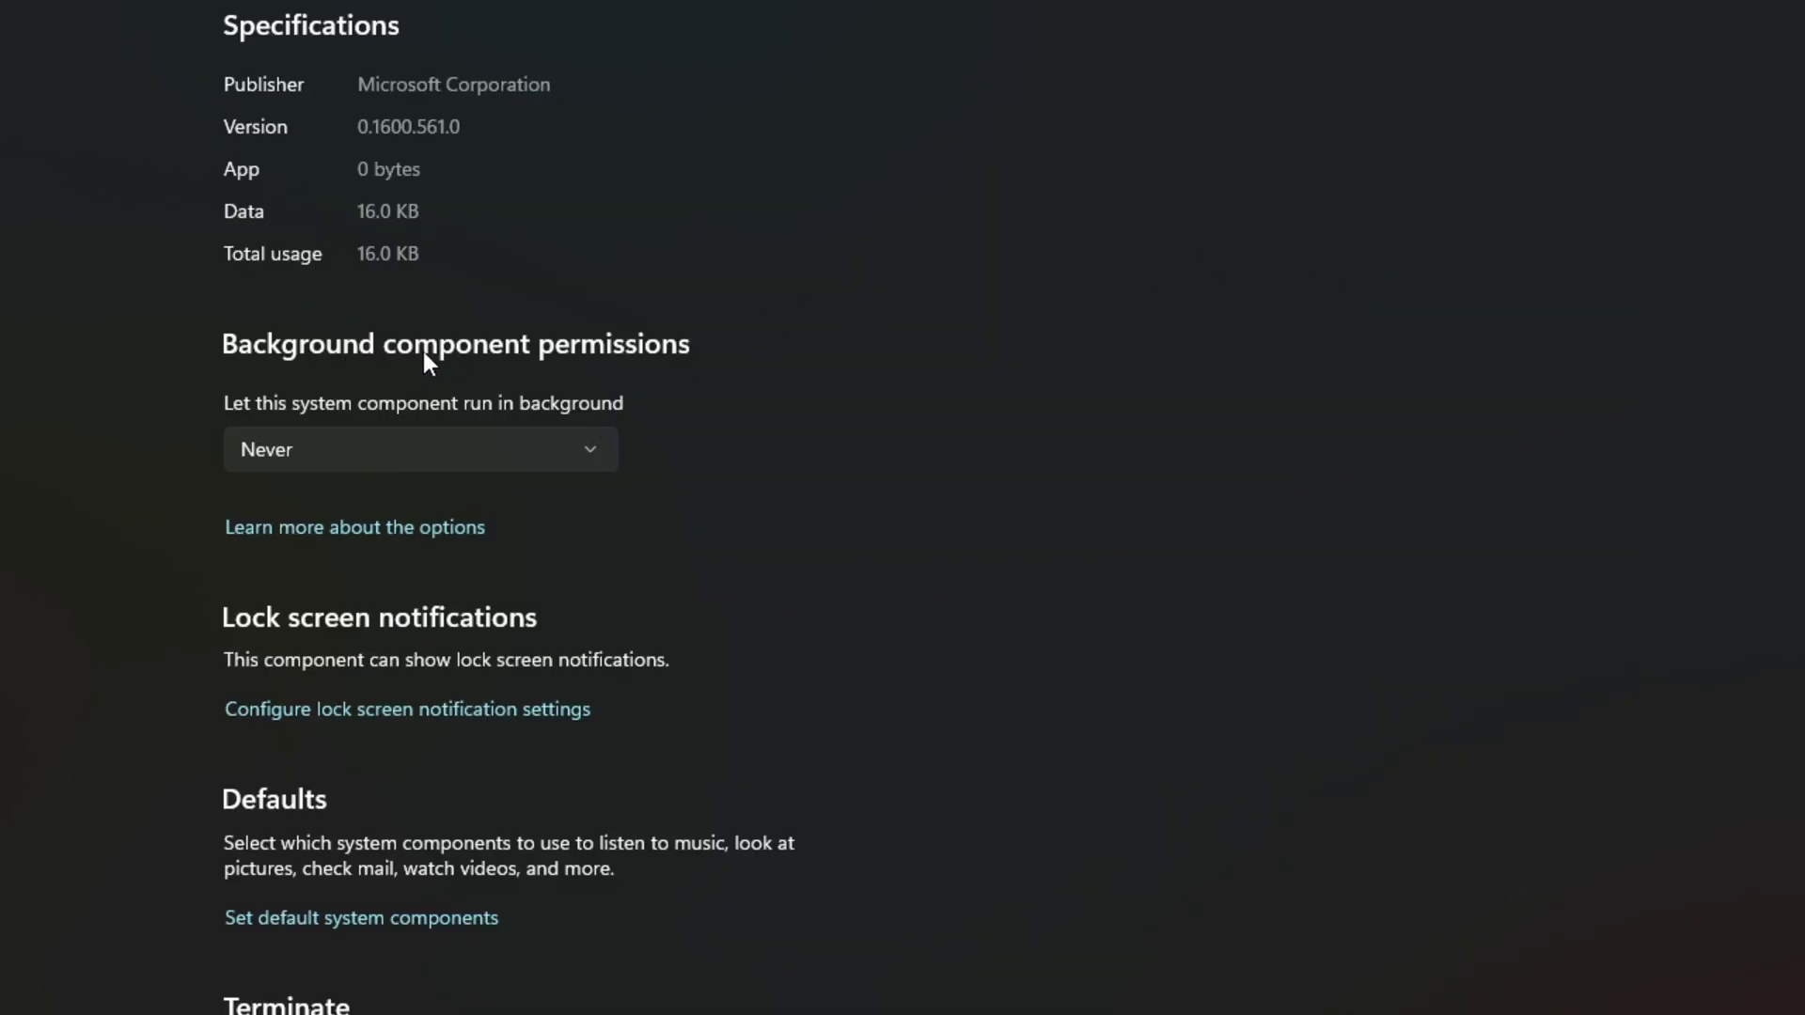
pyautogui.scroll(-2, 854, 402)
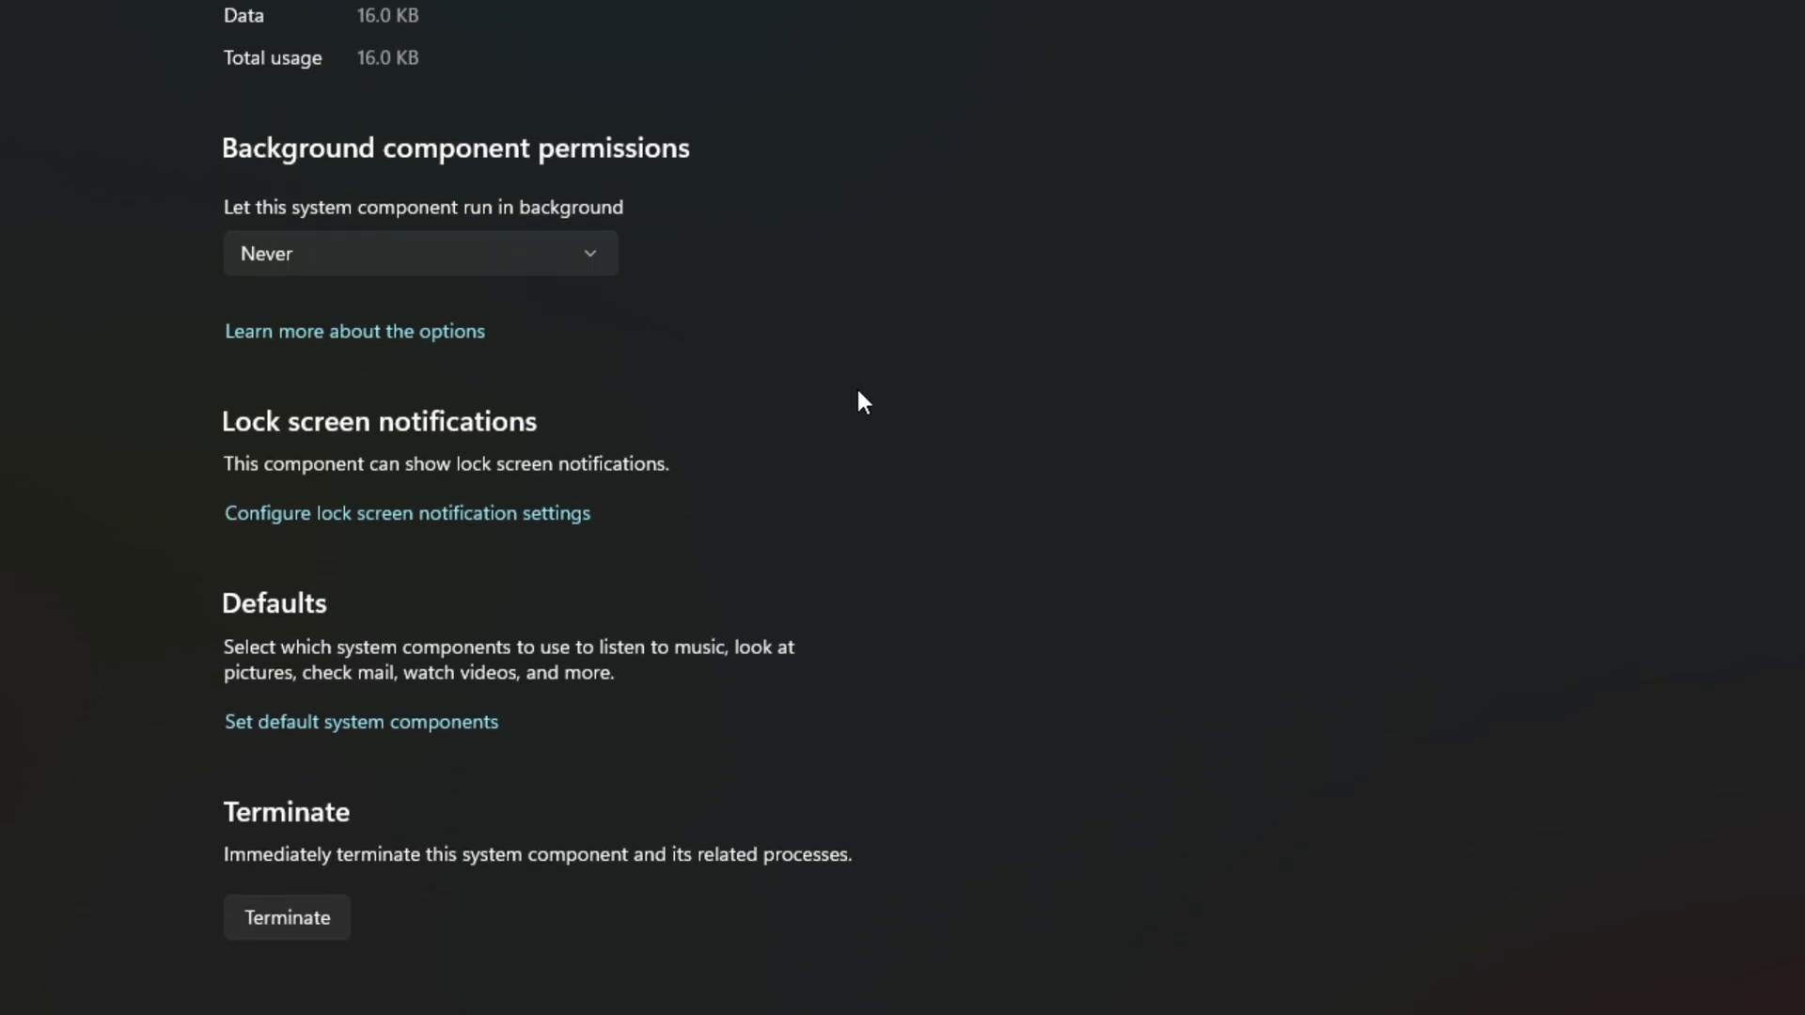
pyautogui.scroll(2, 862, 402)
pyautogui.hotkey('alt', 'Left')
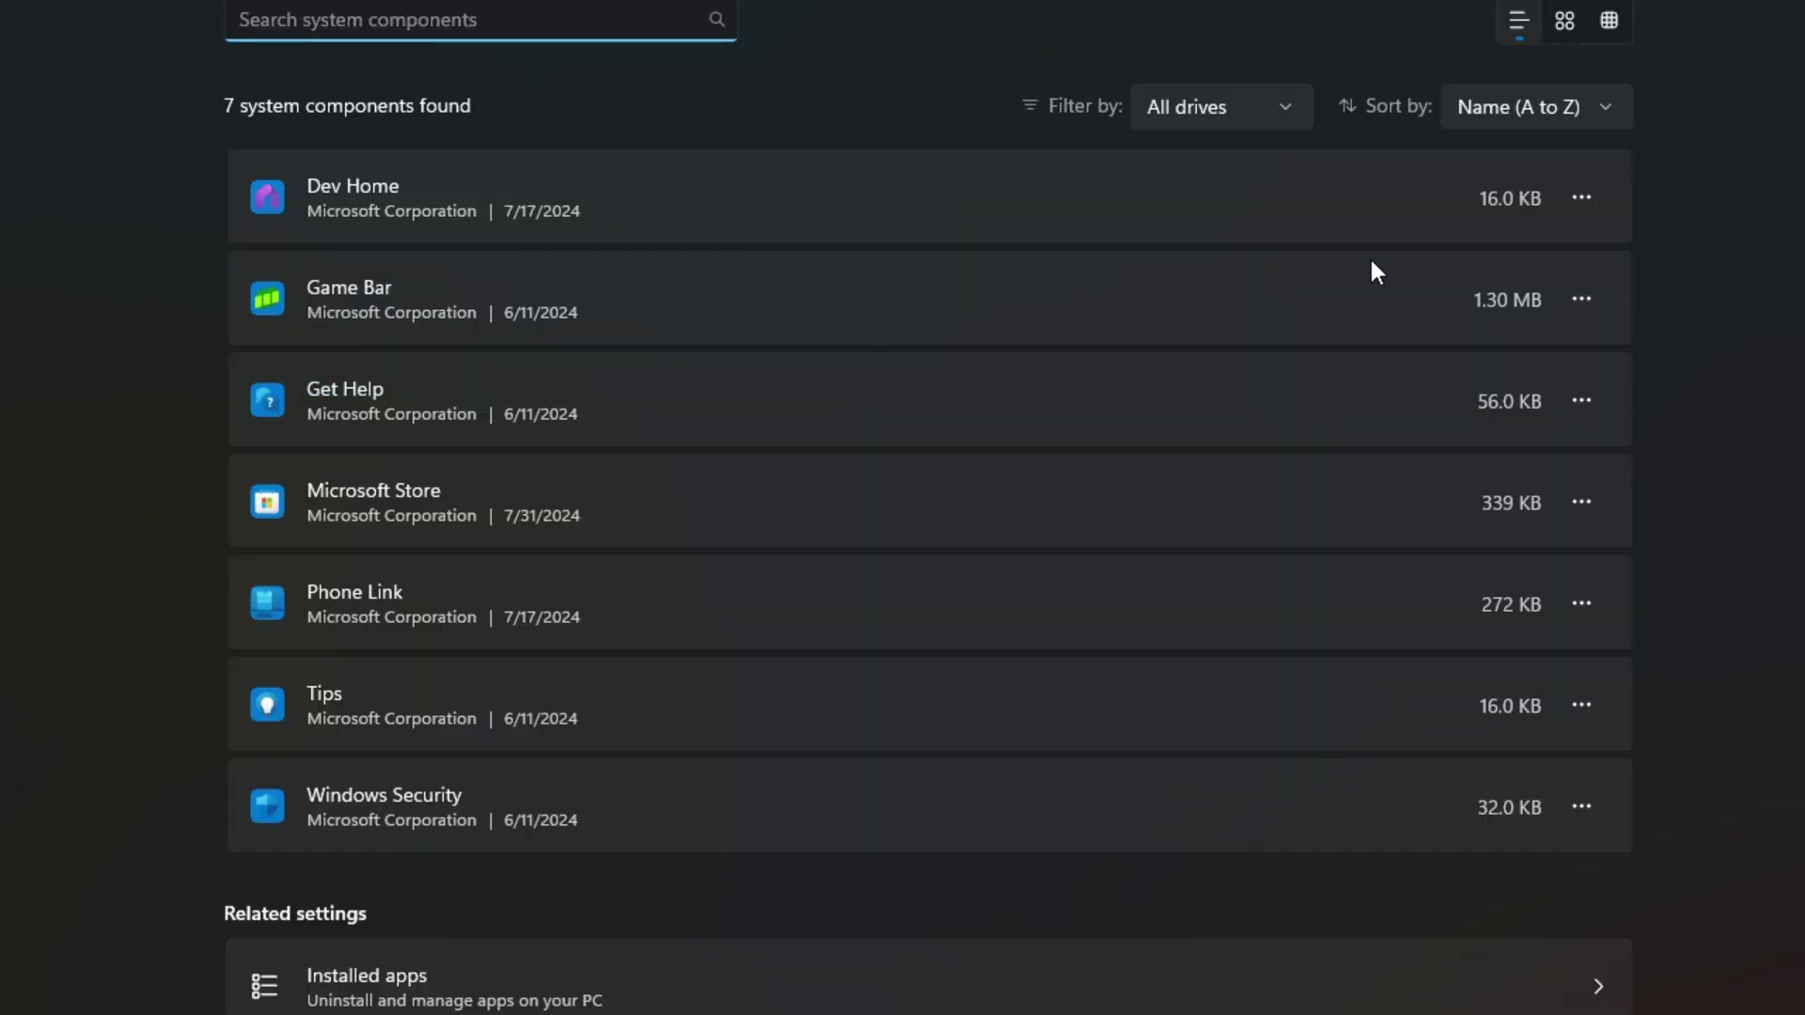
# Step: Set the background permission of the Game Bar system component to Never
pyautogui.click(1583, 303)
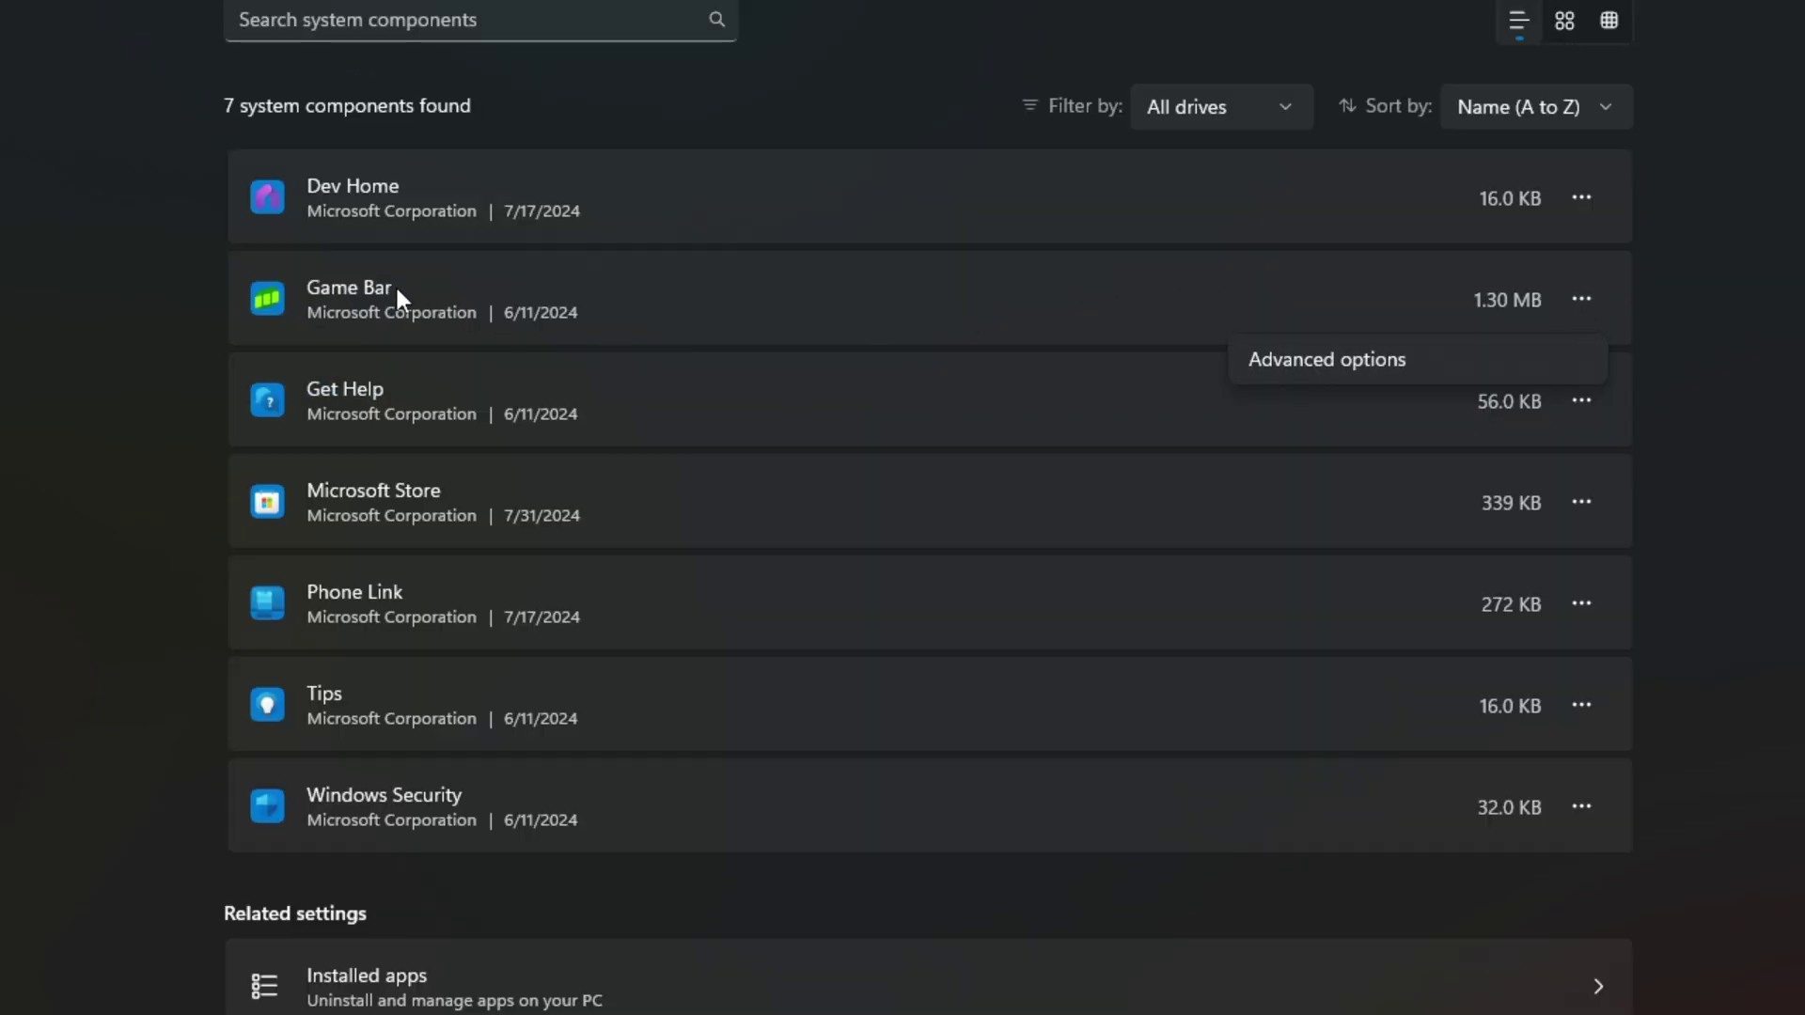
pyautogui.click(1297, 357)
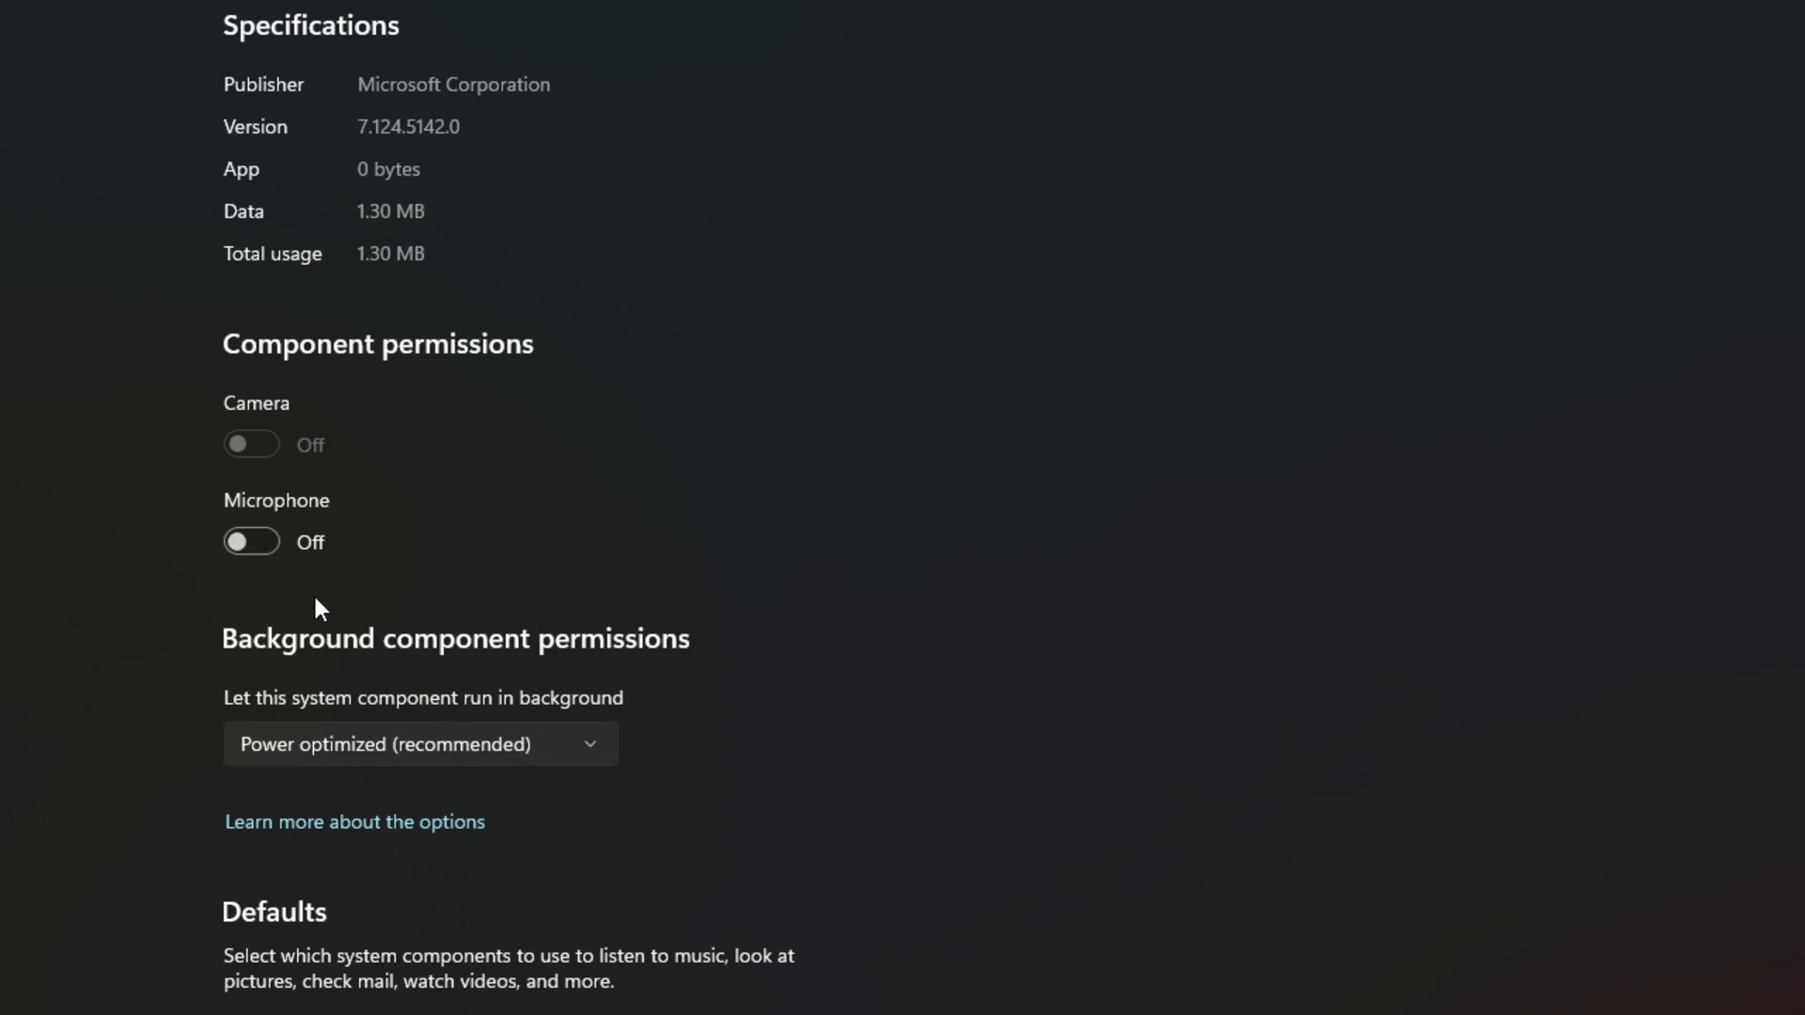
pyautogui.click(539, 738)
pyautogui.click(404, 793)
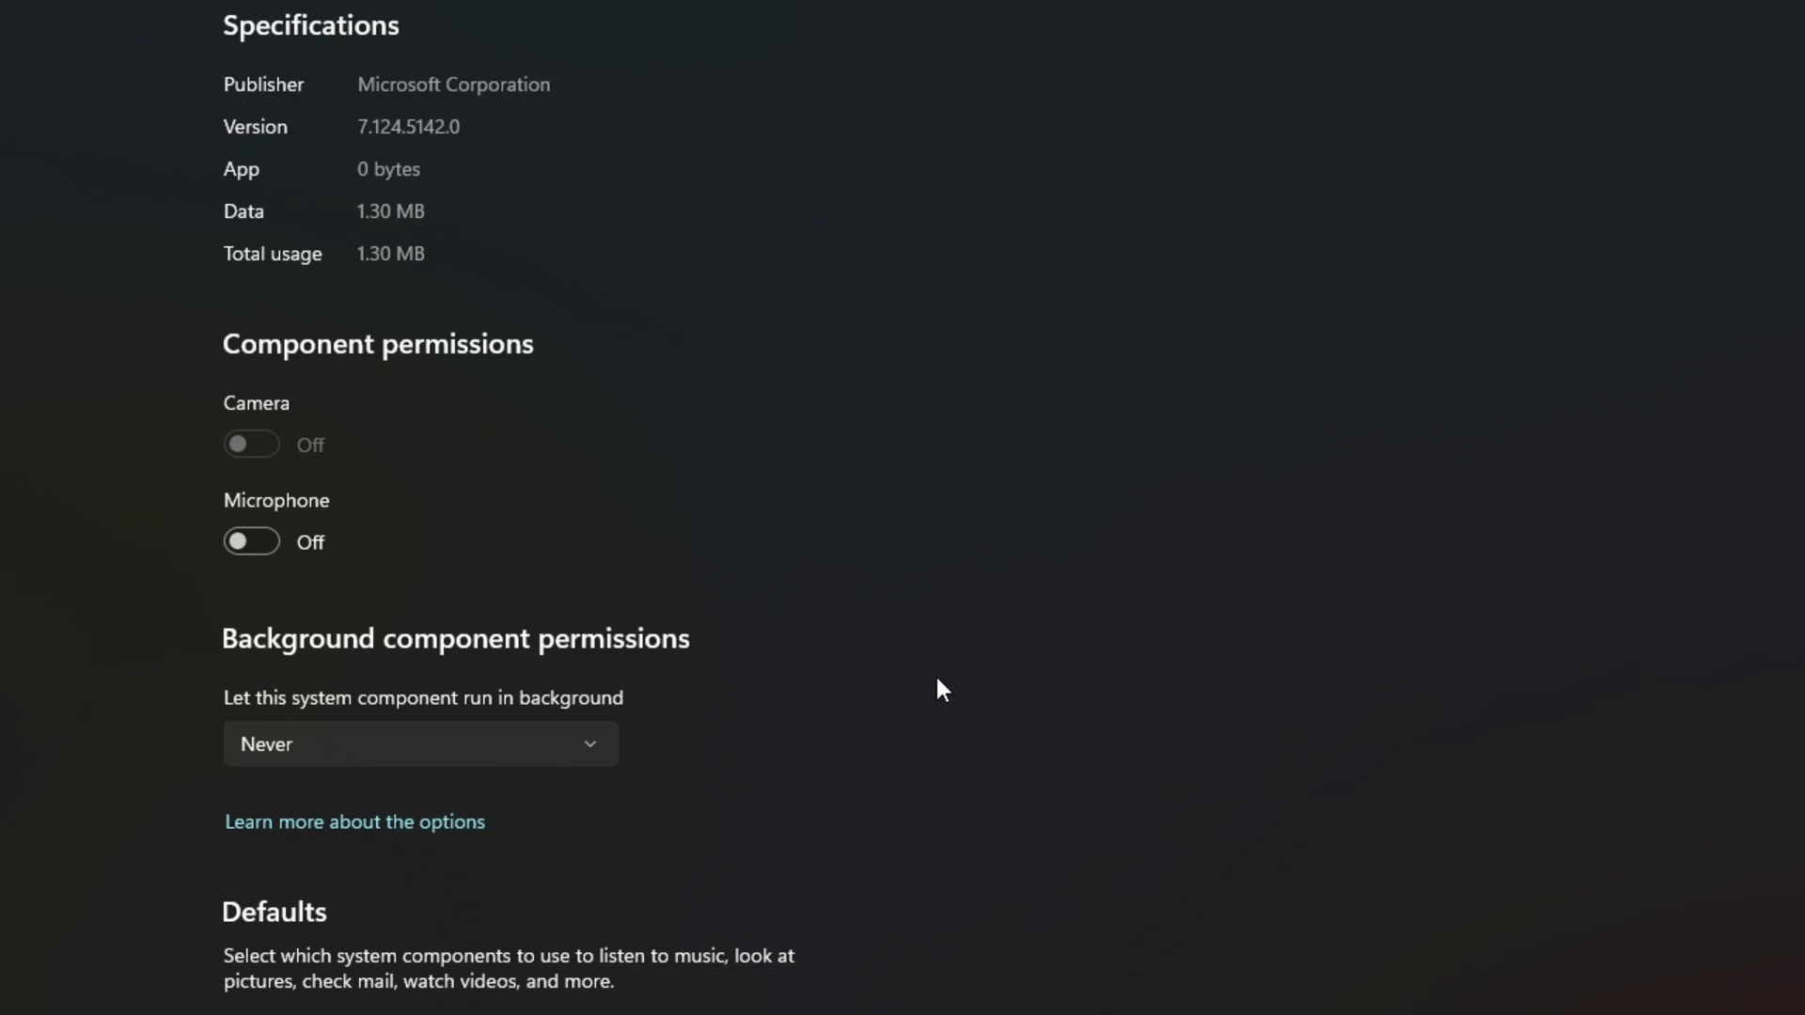
pyautogui.hotkey('alt', 'Left')
# Step: Set the background permission of the Get Help system component to Never
pyautogui.click(1576, 404)
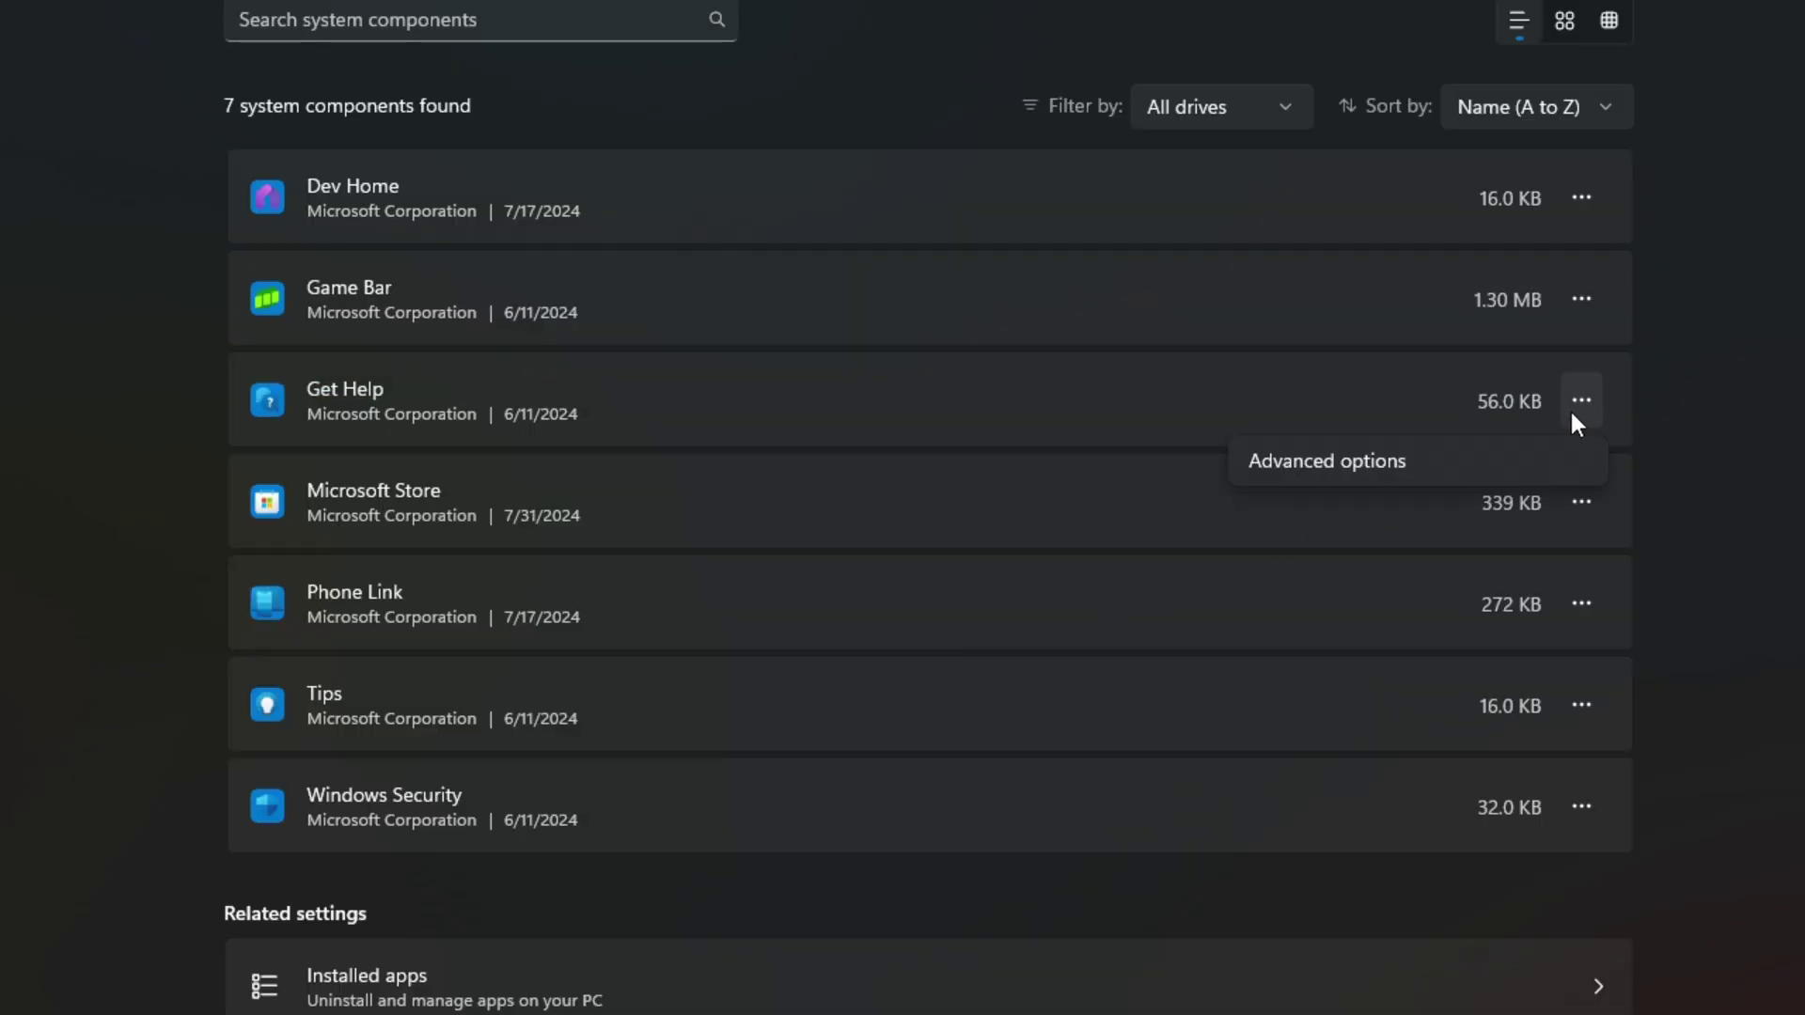
pyautogui.click(1401, 473)
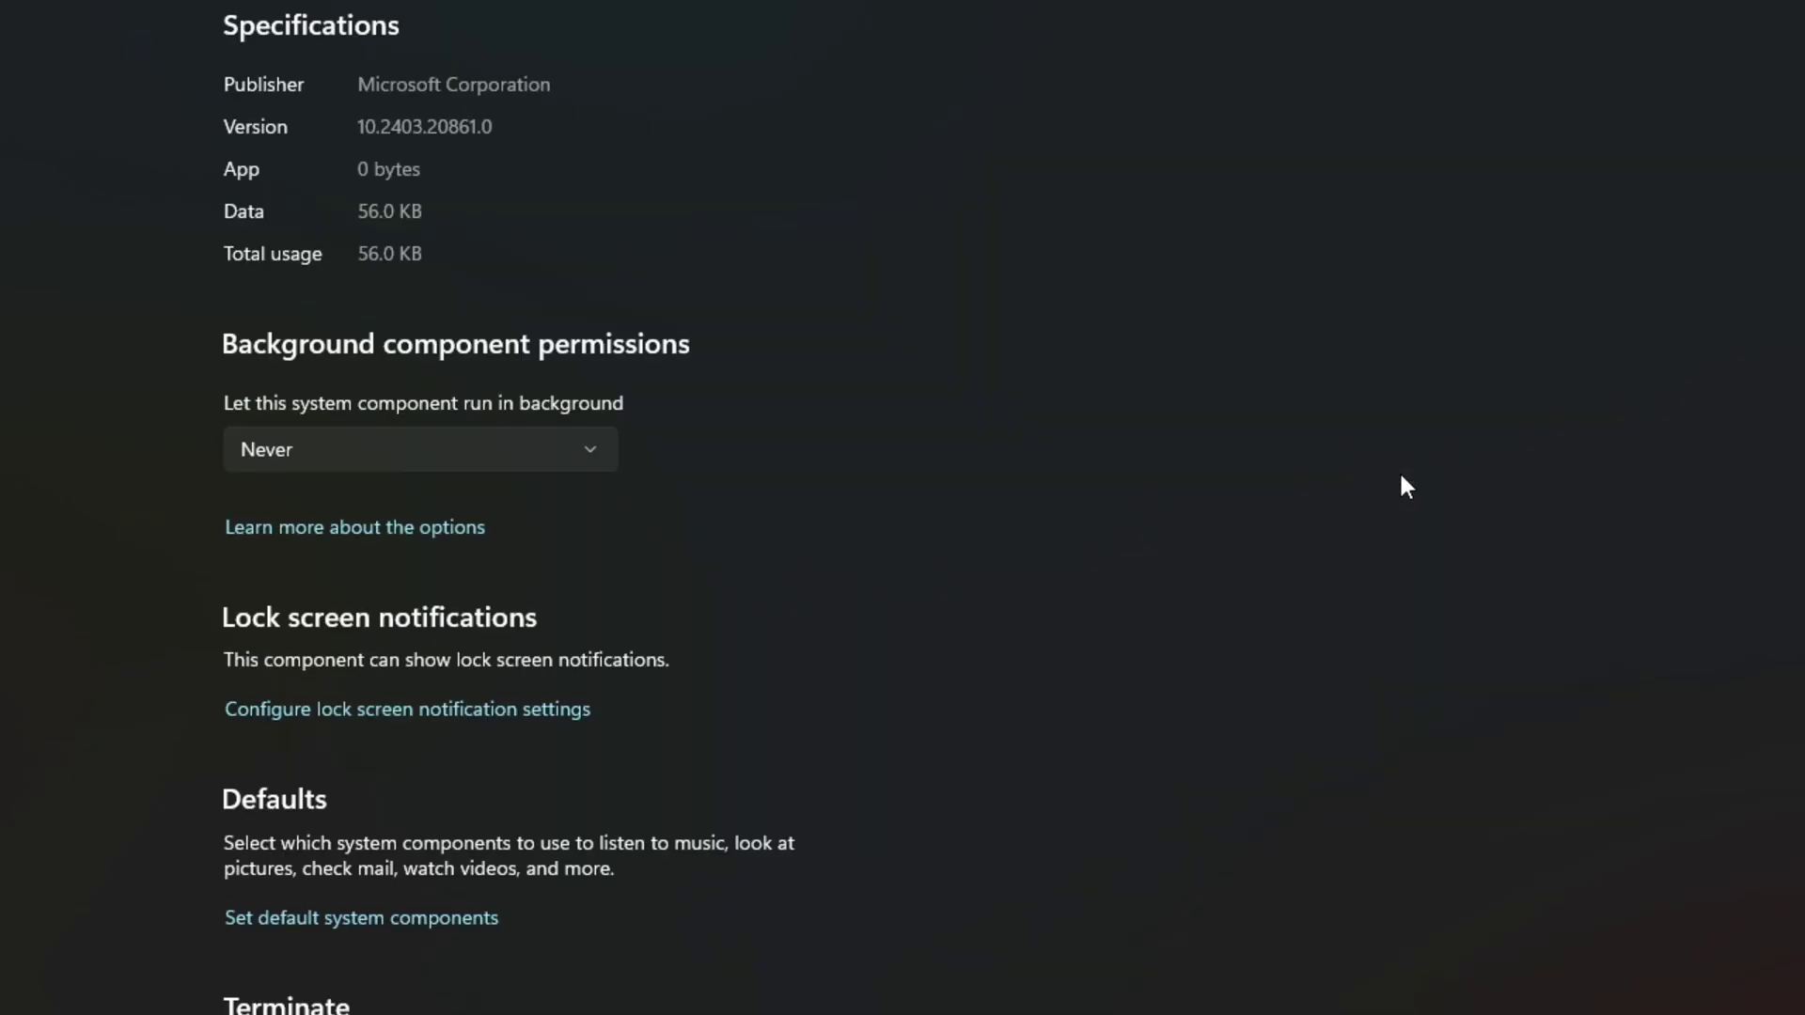
pyautogui.click(533, 467)
pyautogui.click(347, 457)
pyautogui.hotkey('alt', 'Left')
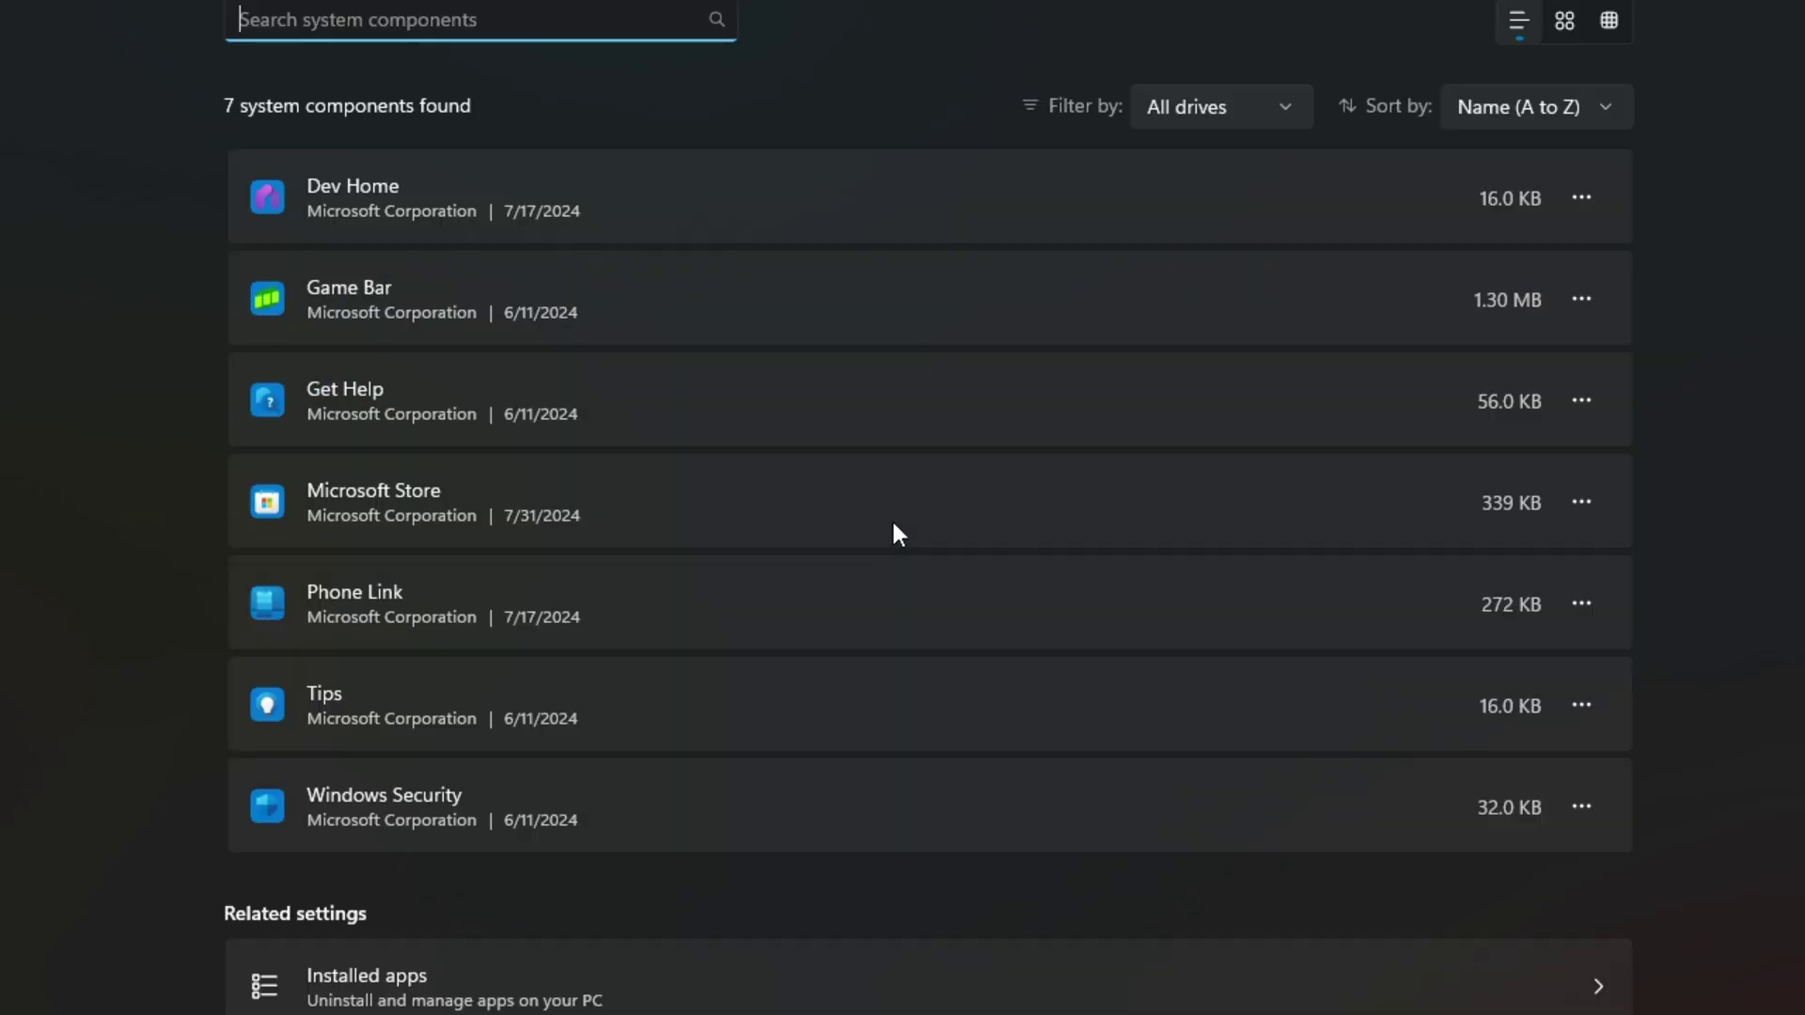
# Step: Set the background permission of the Microsoft Store system component to Never
pyautogui.click(1579, 502)
pyautogui.click(1459, 559)
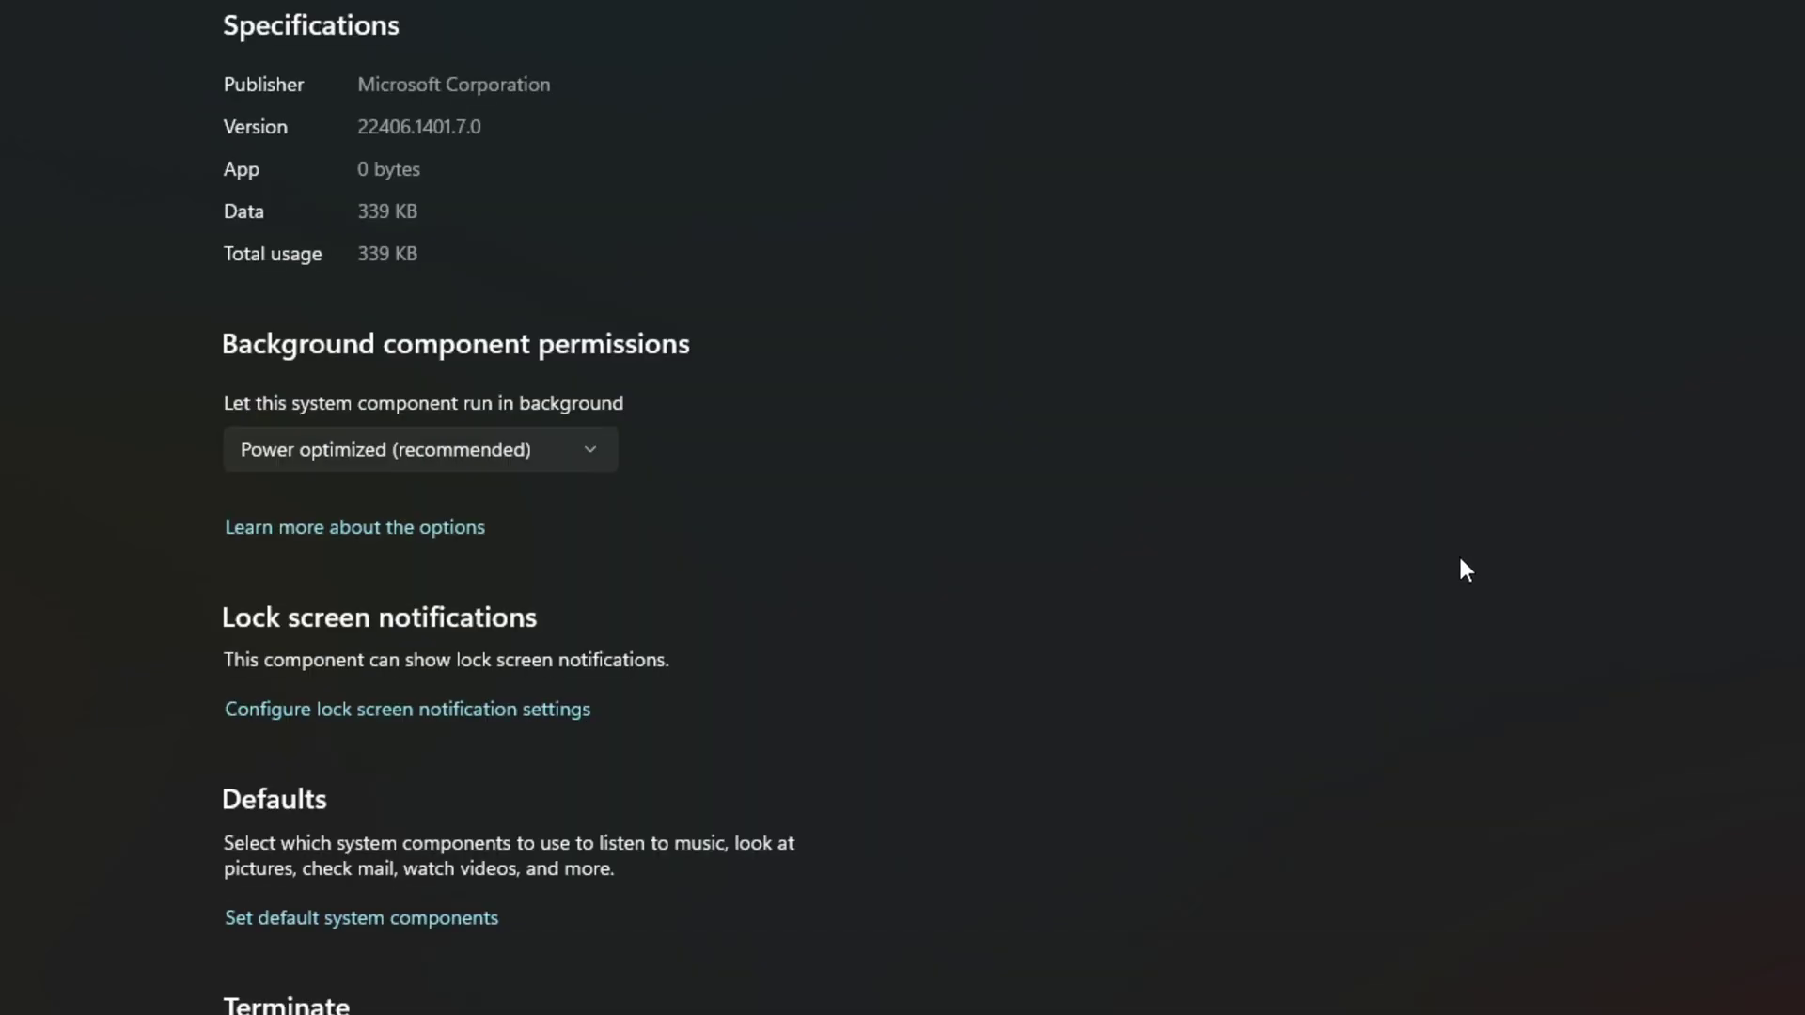
pyautogui.click(527, 461)
pyautogui.click(416, 506)
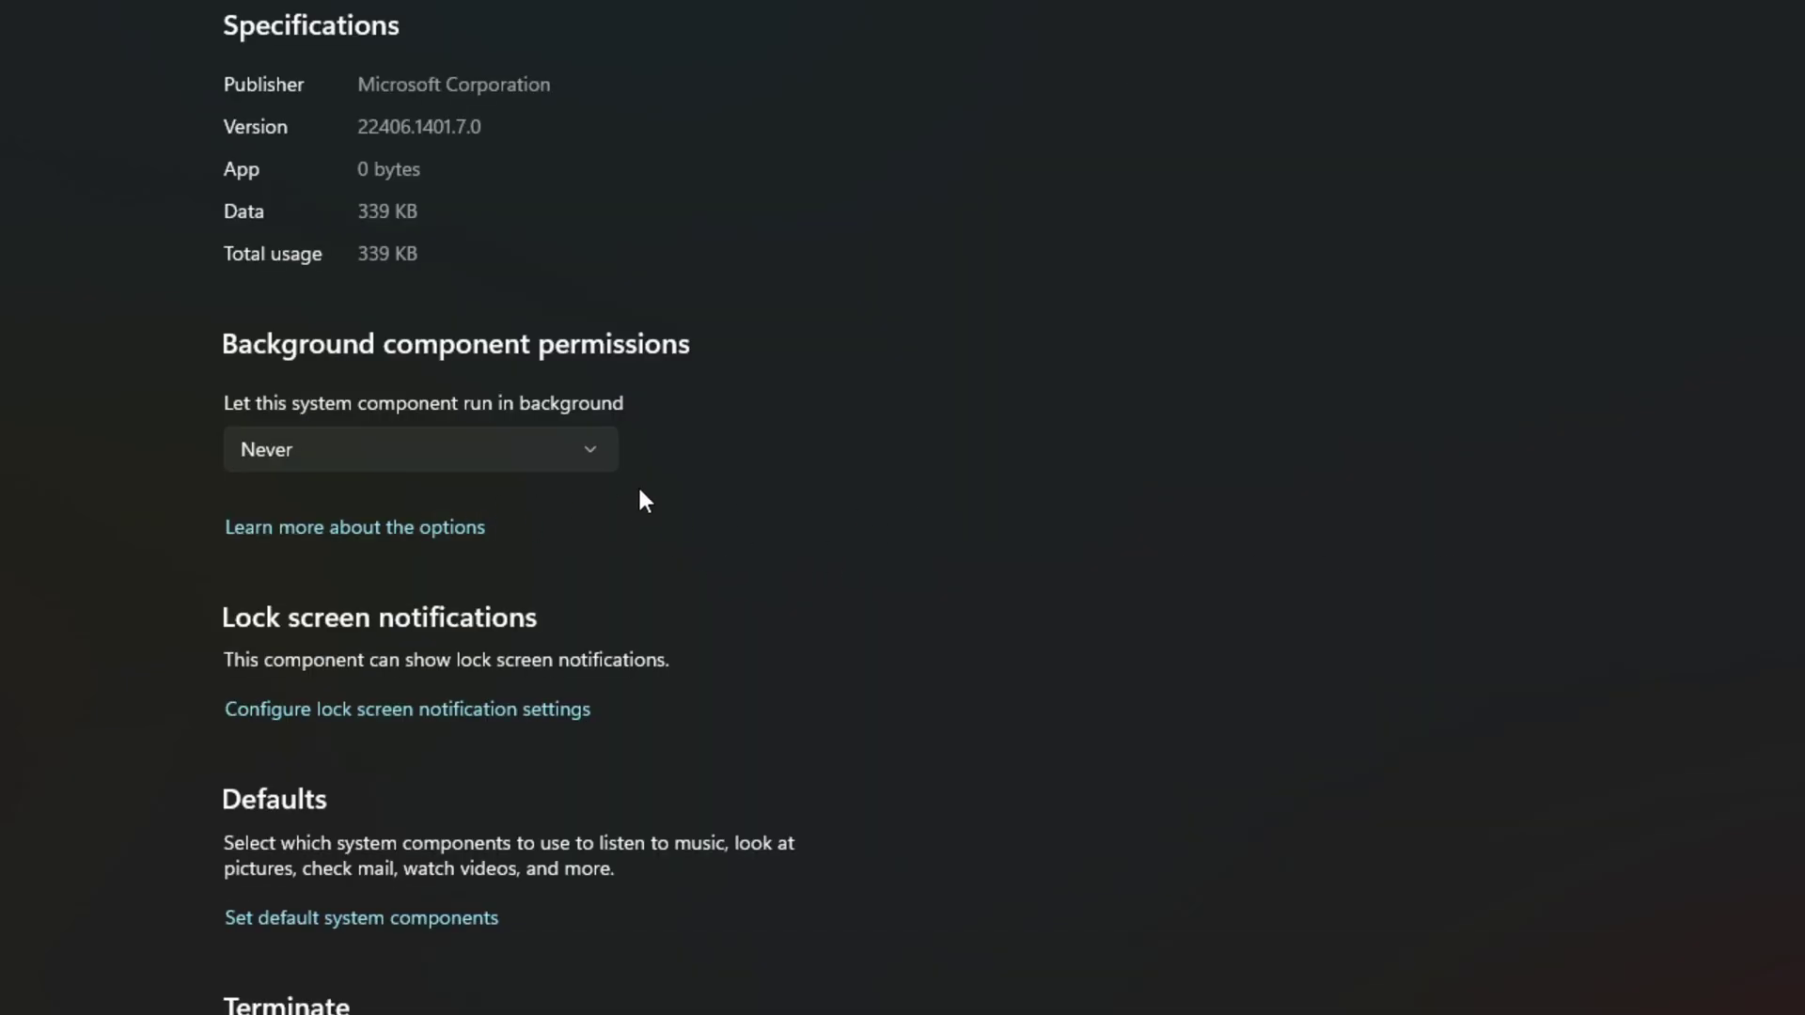
# Step: Set the background permission of the Phone Link system component to Never
pyautogui.hotkey('alt', 'Left')
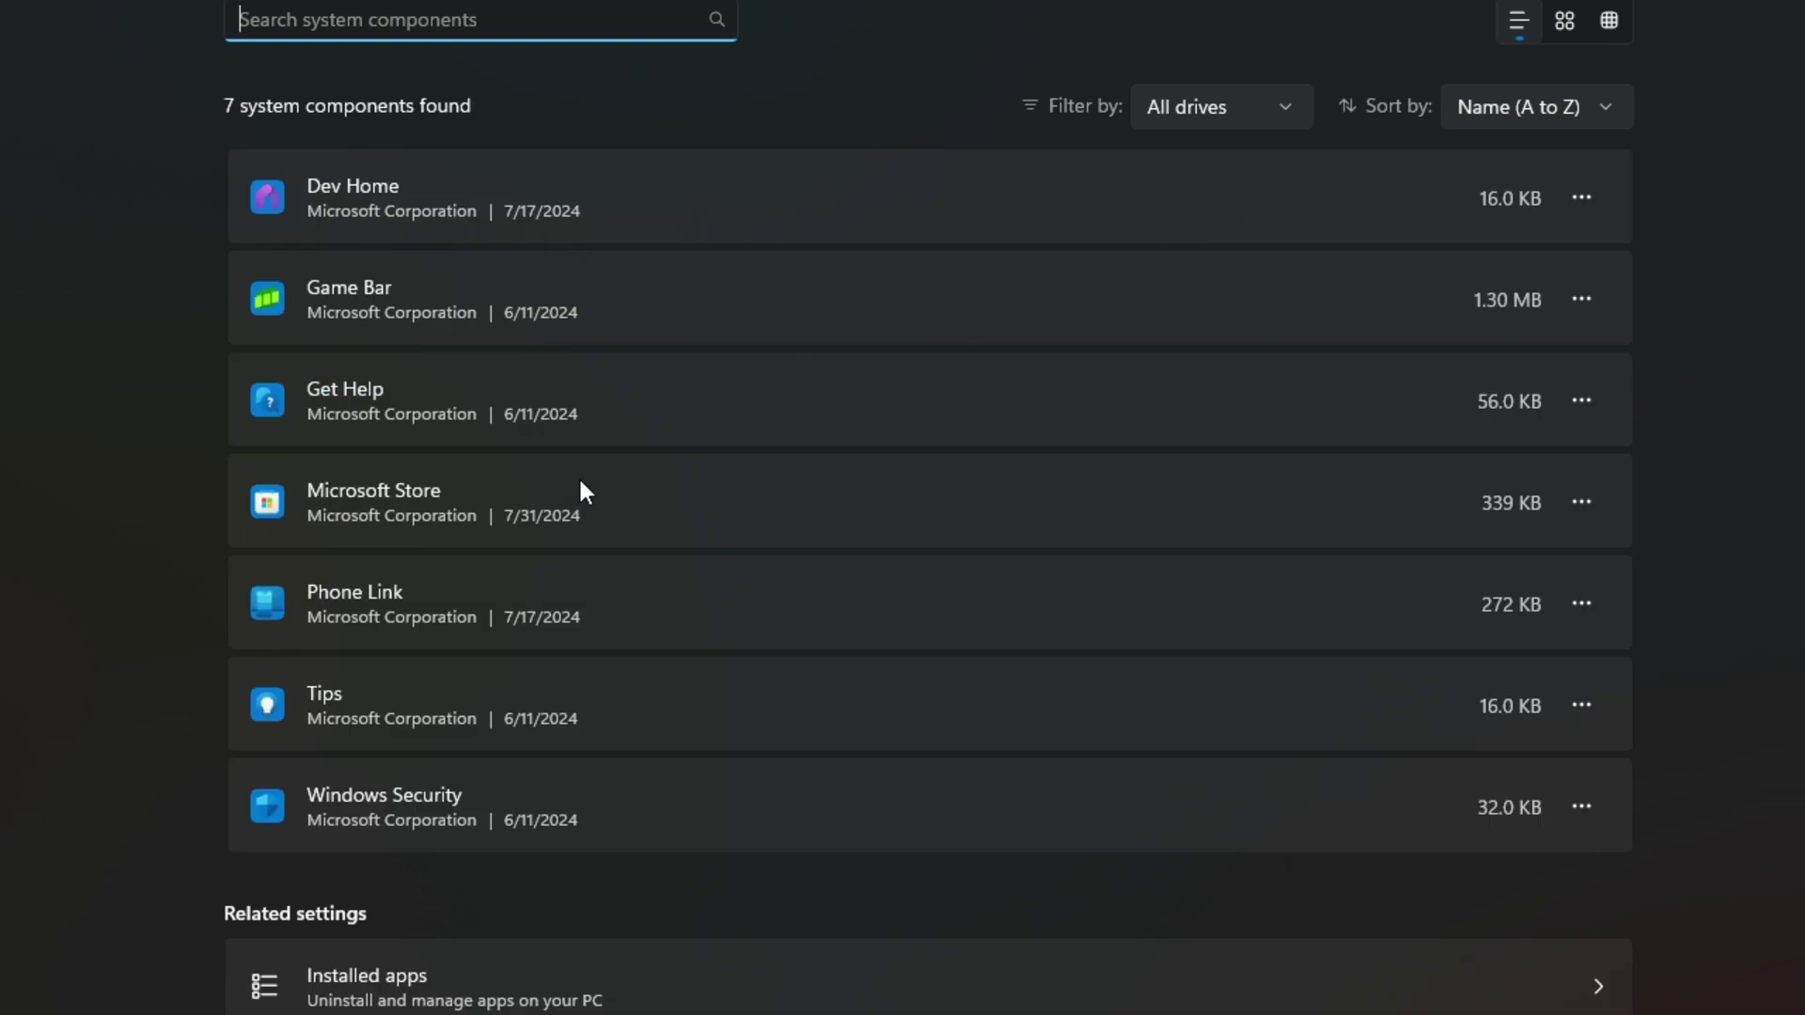
pyautogui.click(1581, 604)
pyautogui.click(1407, 662)
pyautogui.click(534, 452)
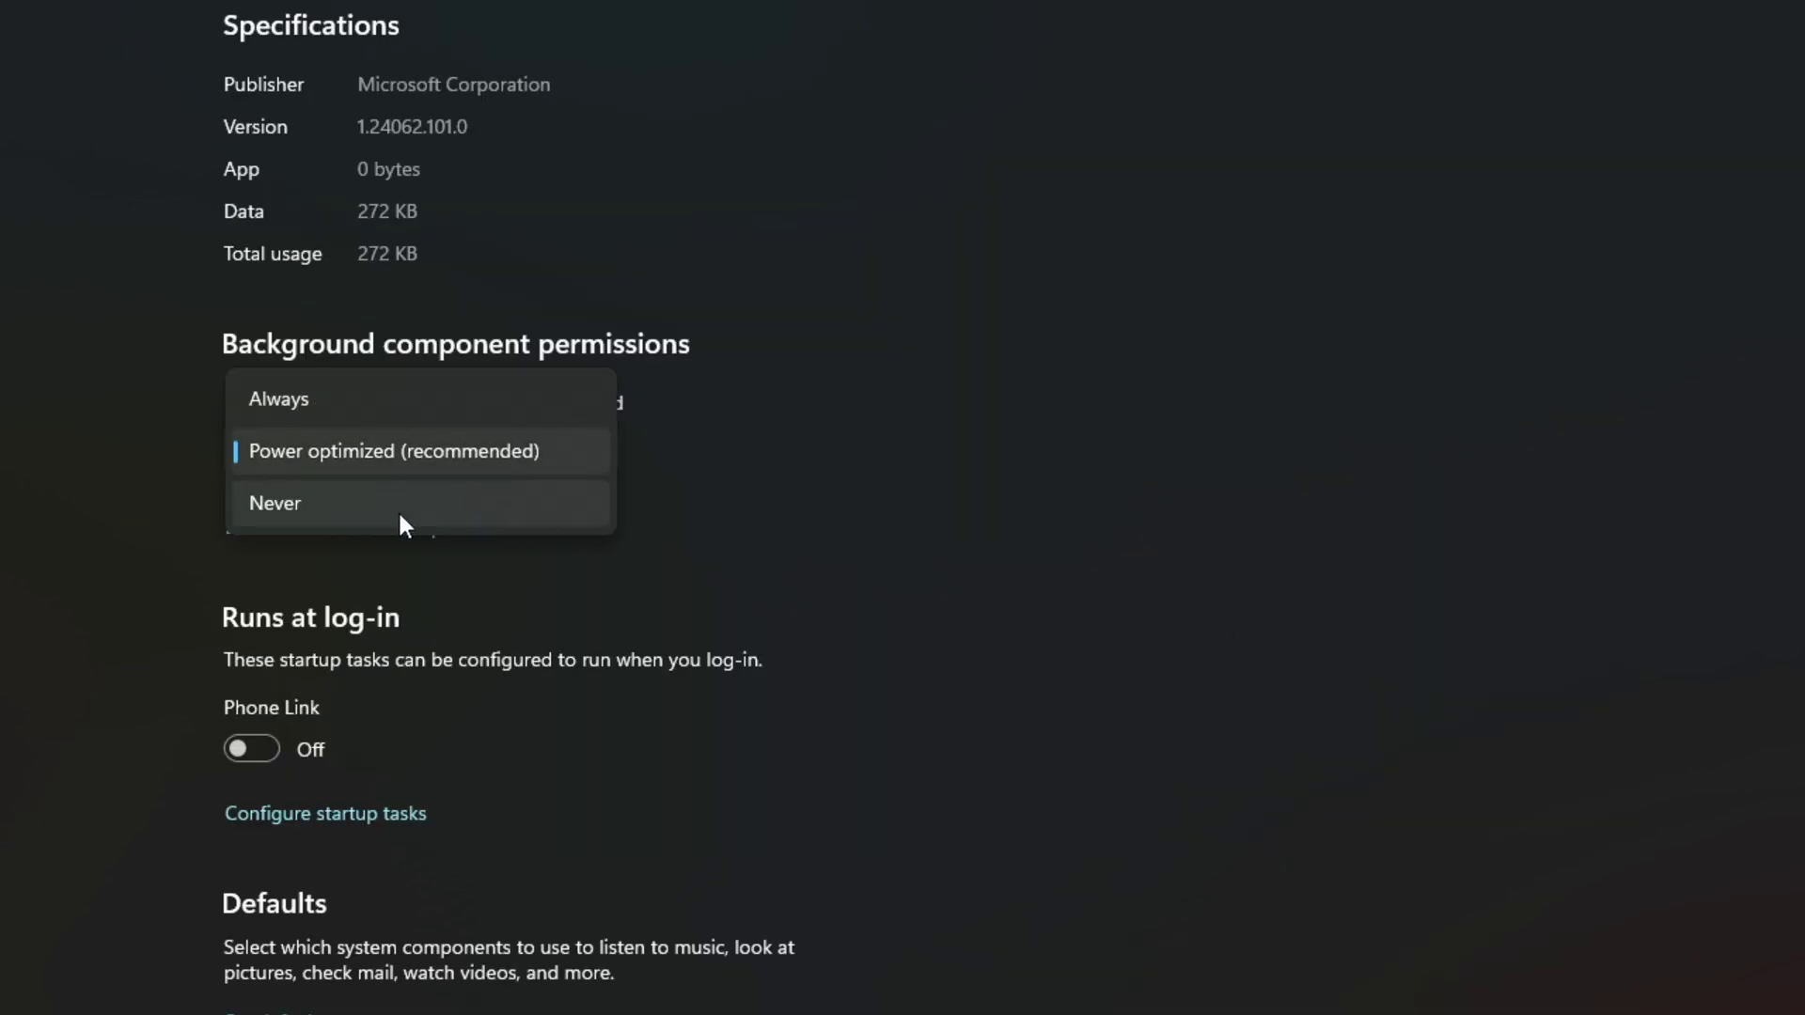
pyautogui.click(404, 517)
pyautogui.hotkey('alt', 'Left')
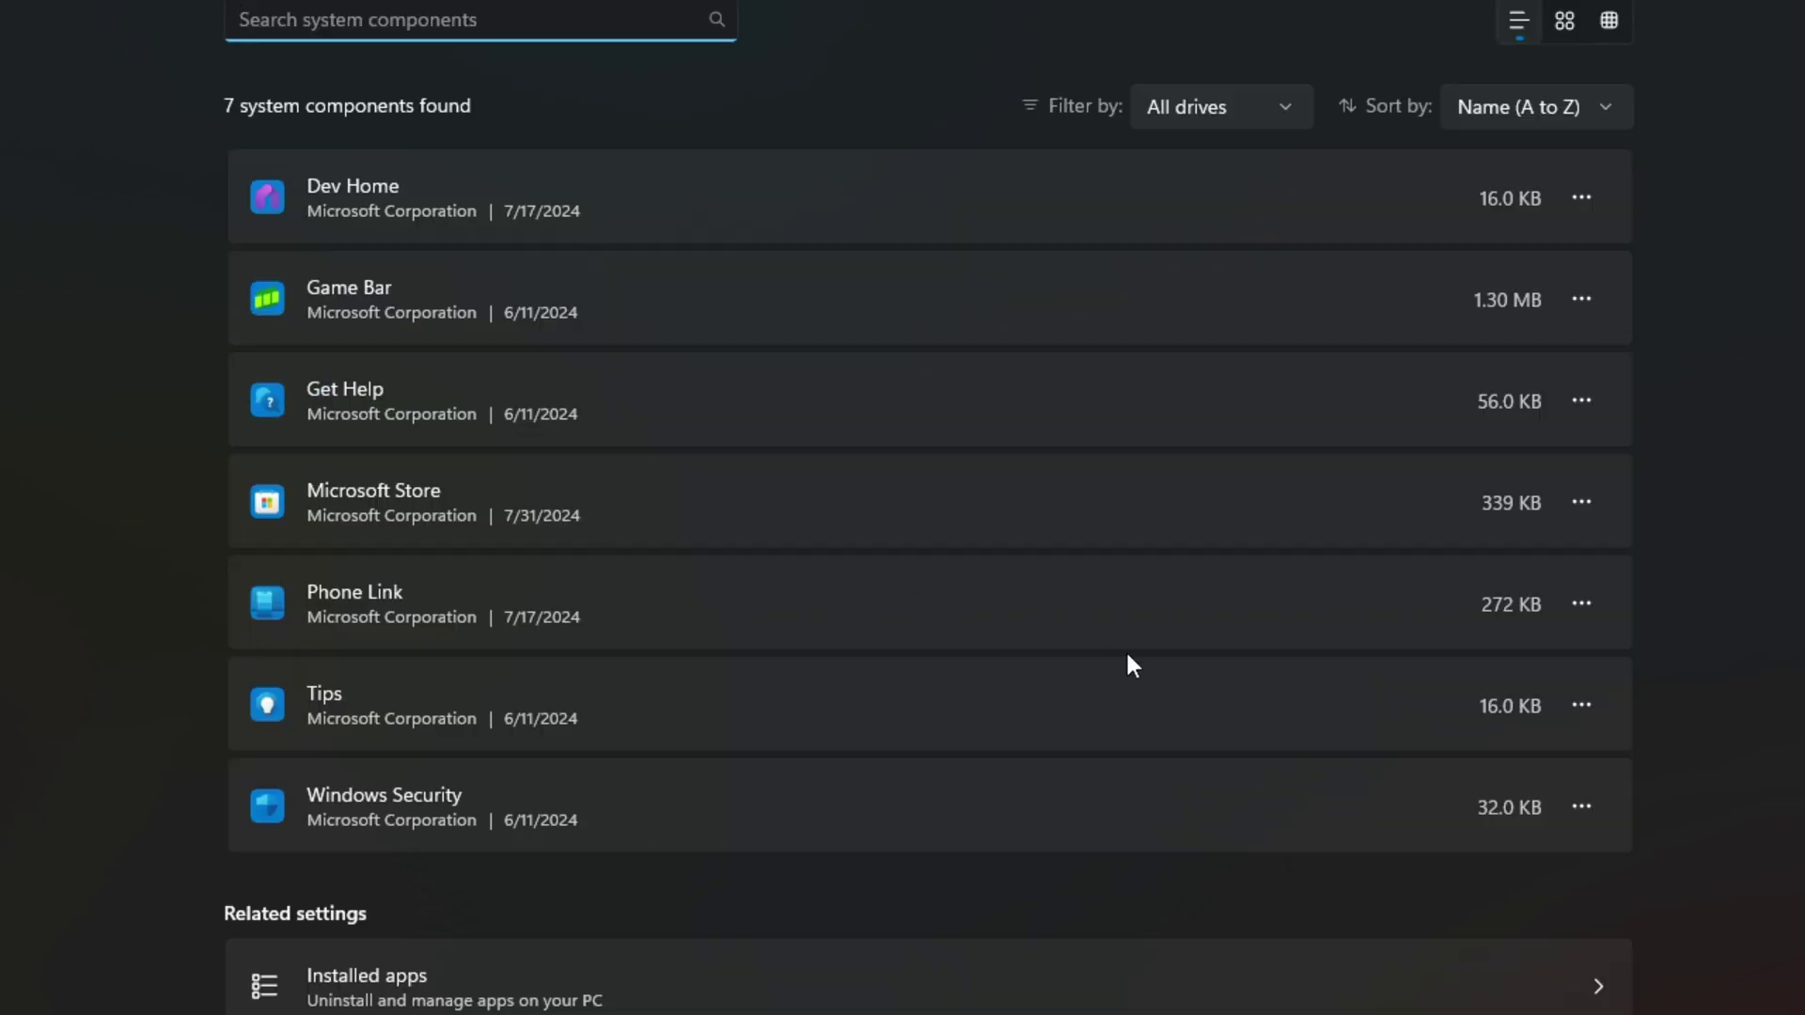
# Step: Set the background permission of the Tips system component to Never
pyautogui.click(1583, 705)
pyautogui.click(1429, 765)
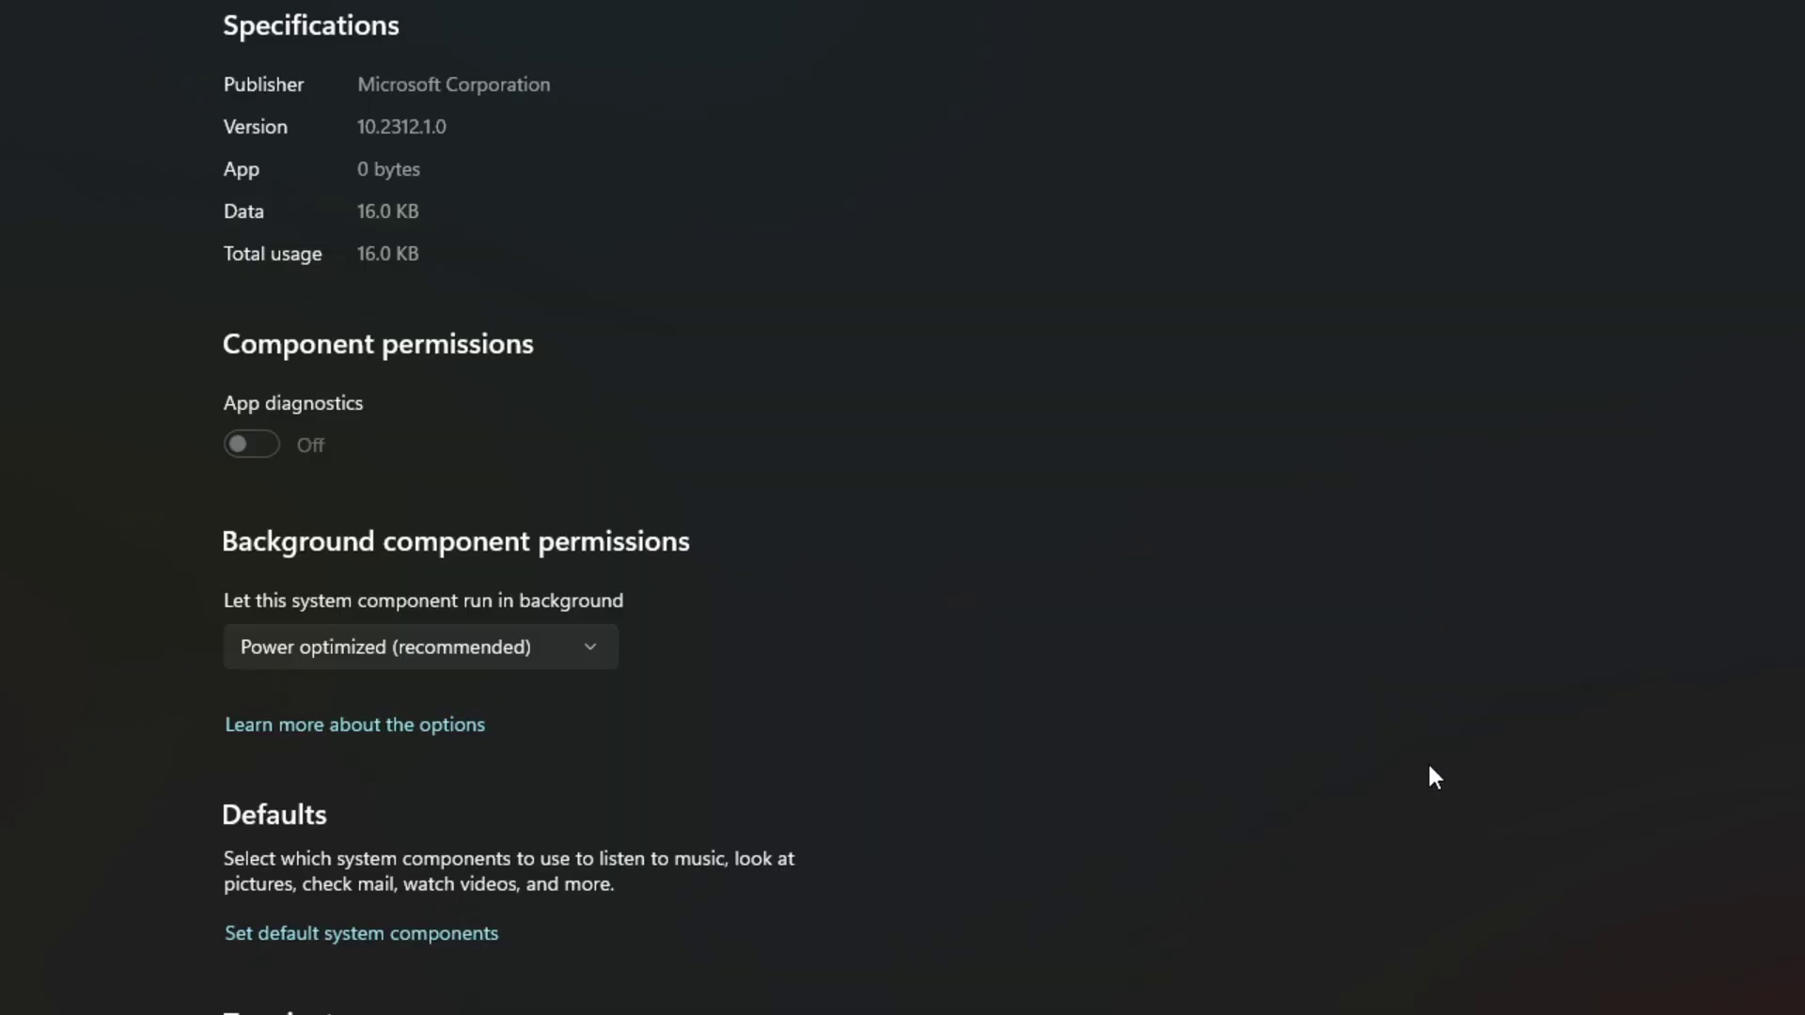
pyautogui.click(498, 647)
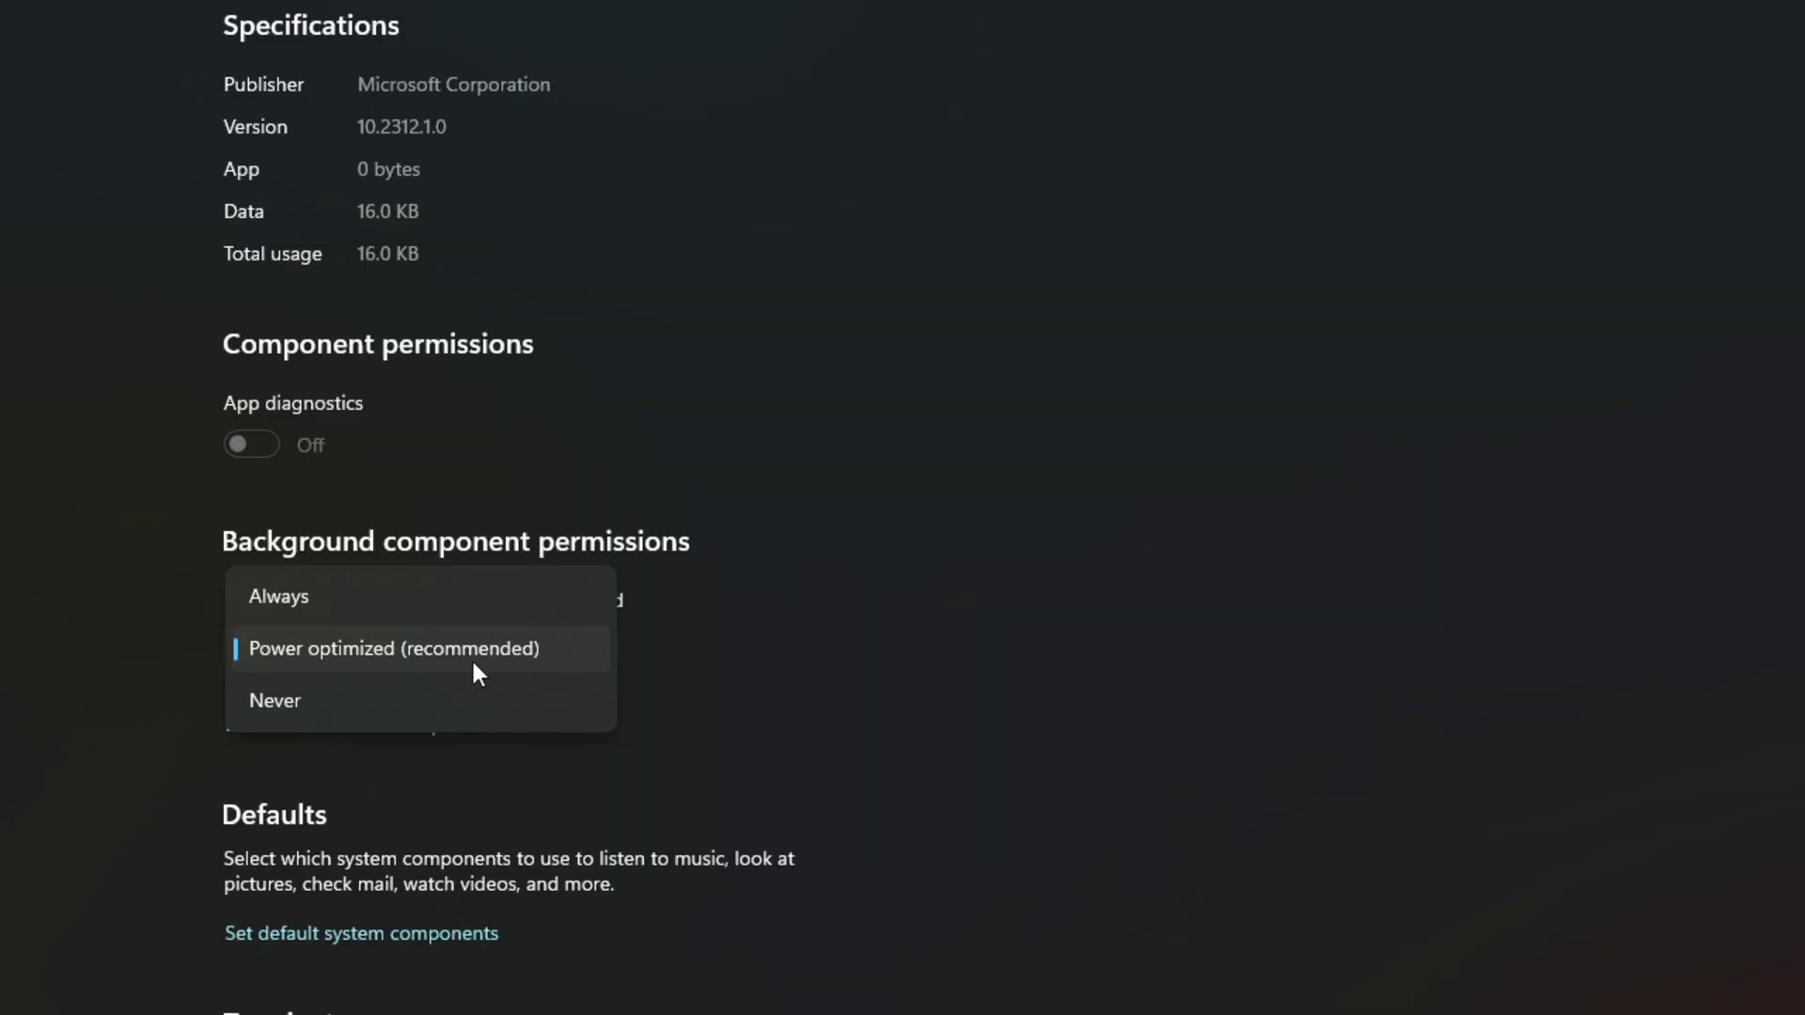
pyautogui.click(417, 700)
pyautogui.hotkey('alt', 'Left')
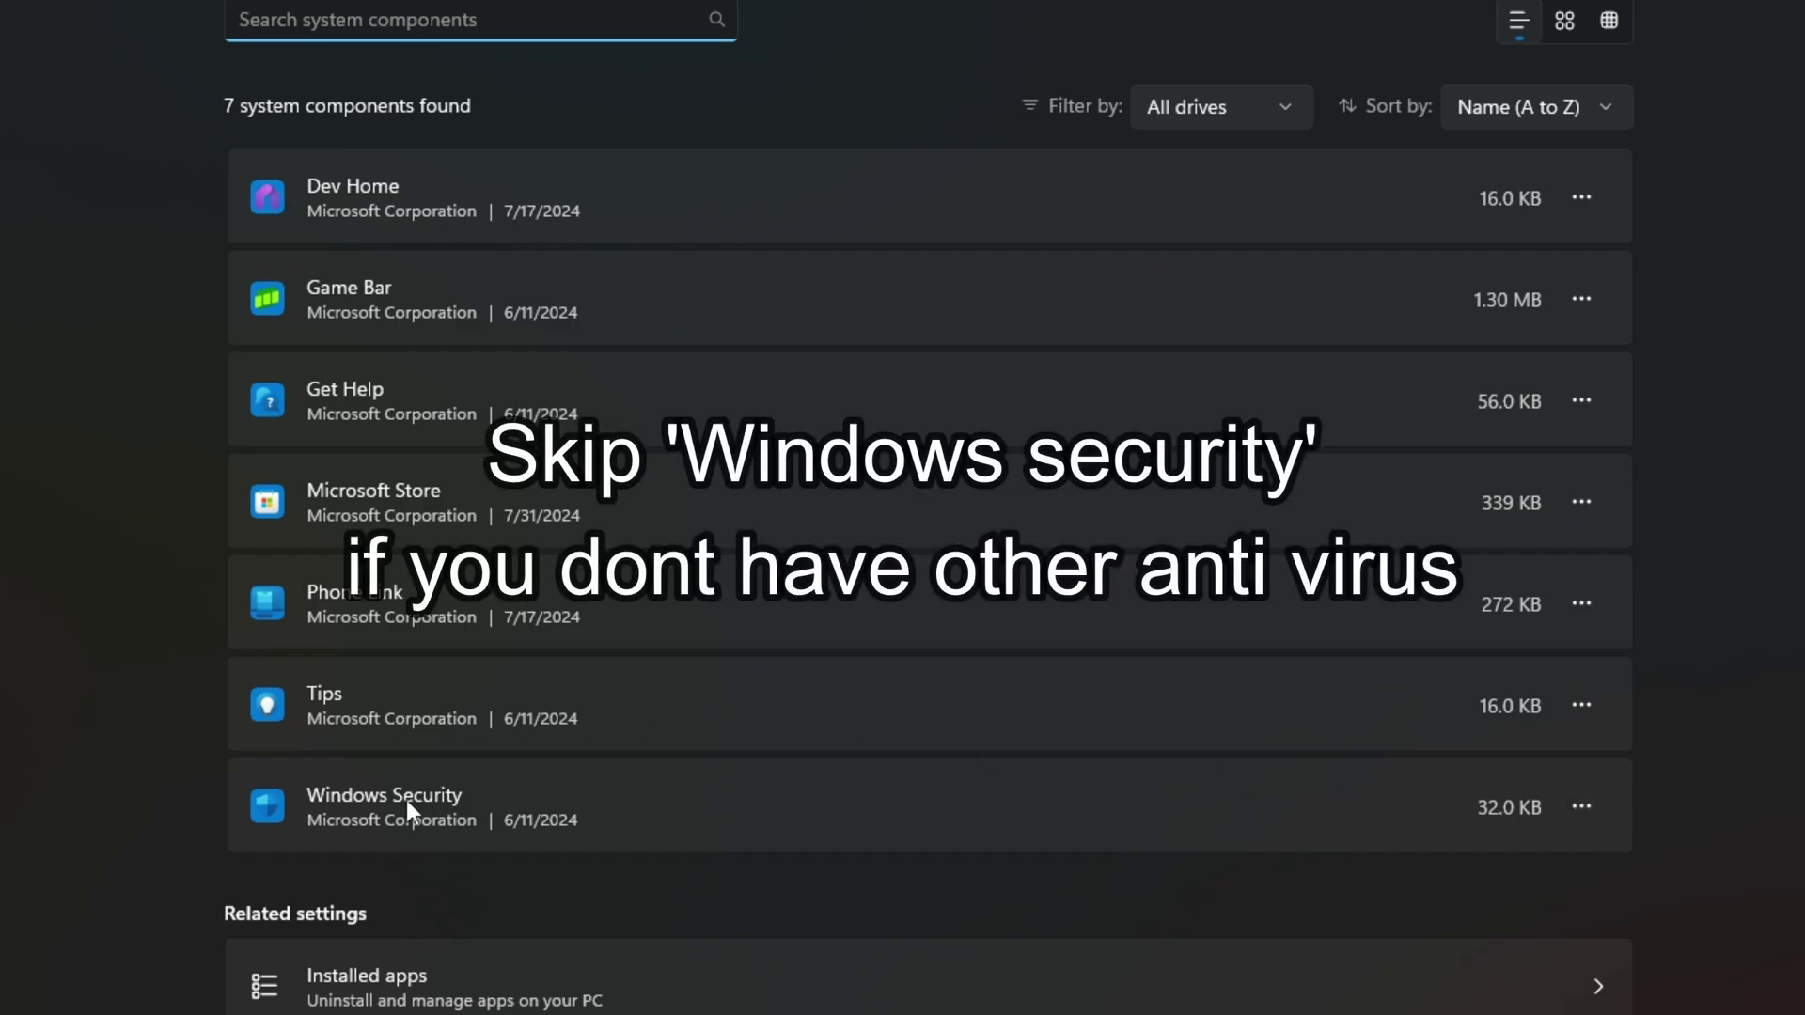
# Step: Set the background permission of the Windows Security system component to Never
pyautogui.click(1582, 809)
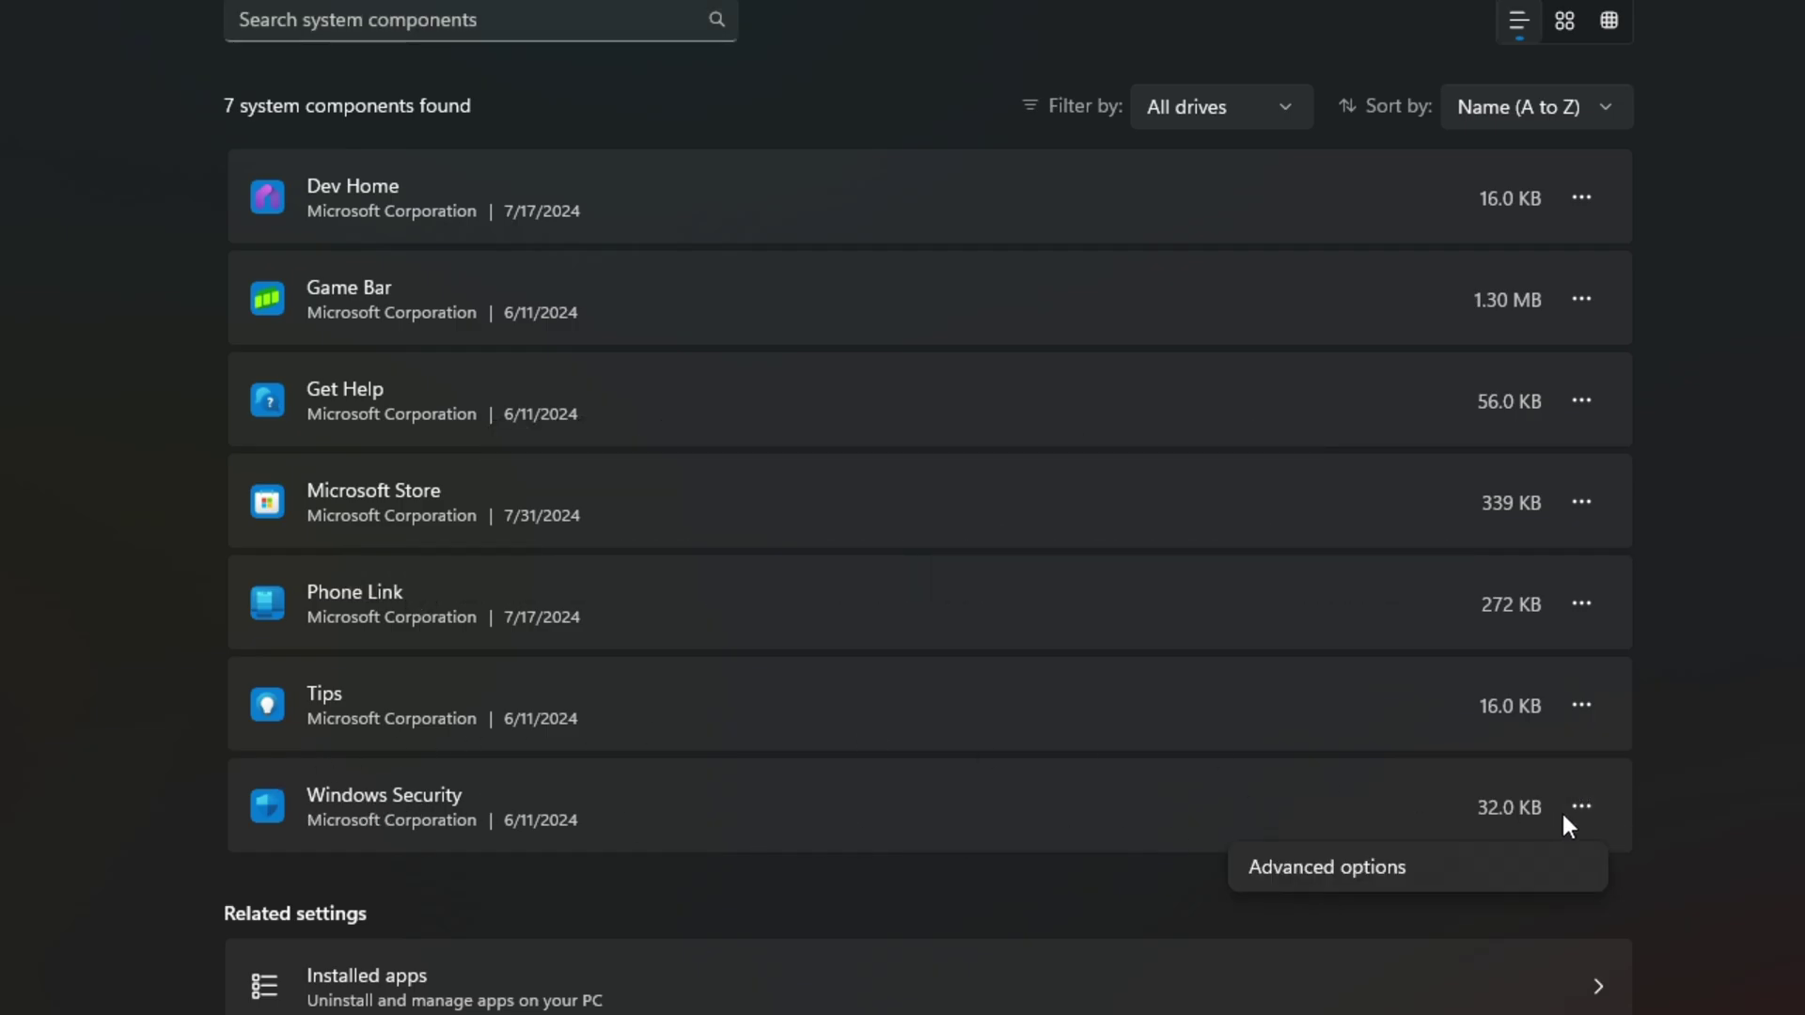
pyautogui.click(1380, 879)
pyautogui.click(568, 453)
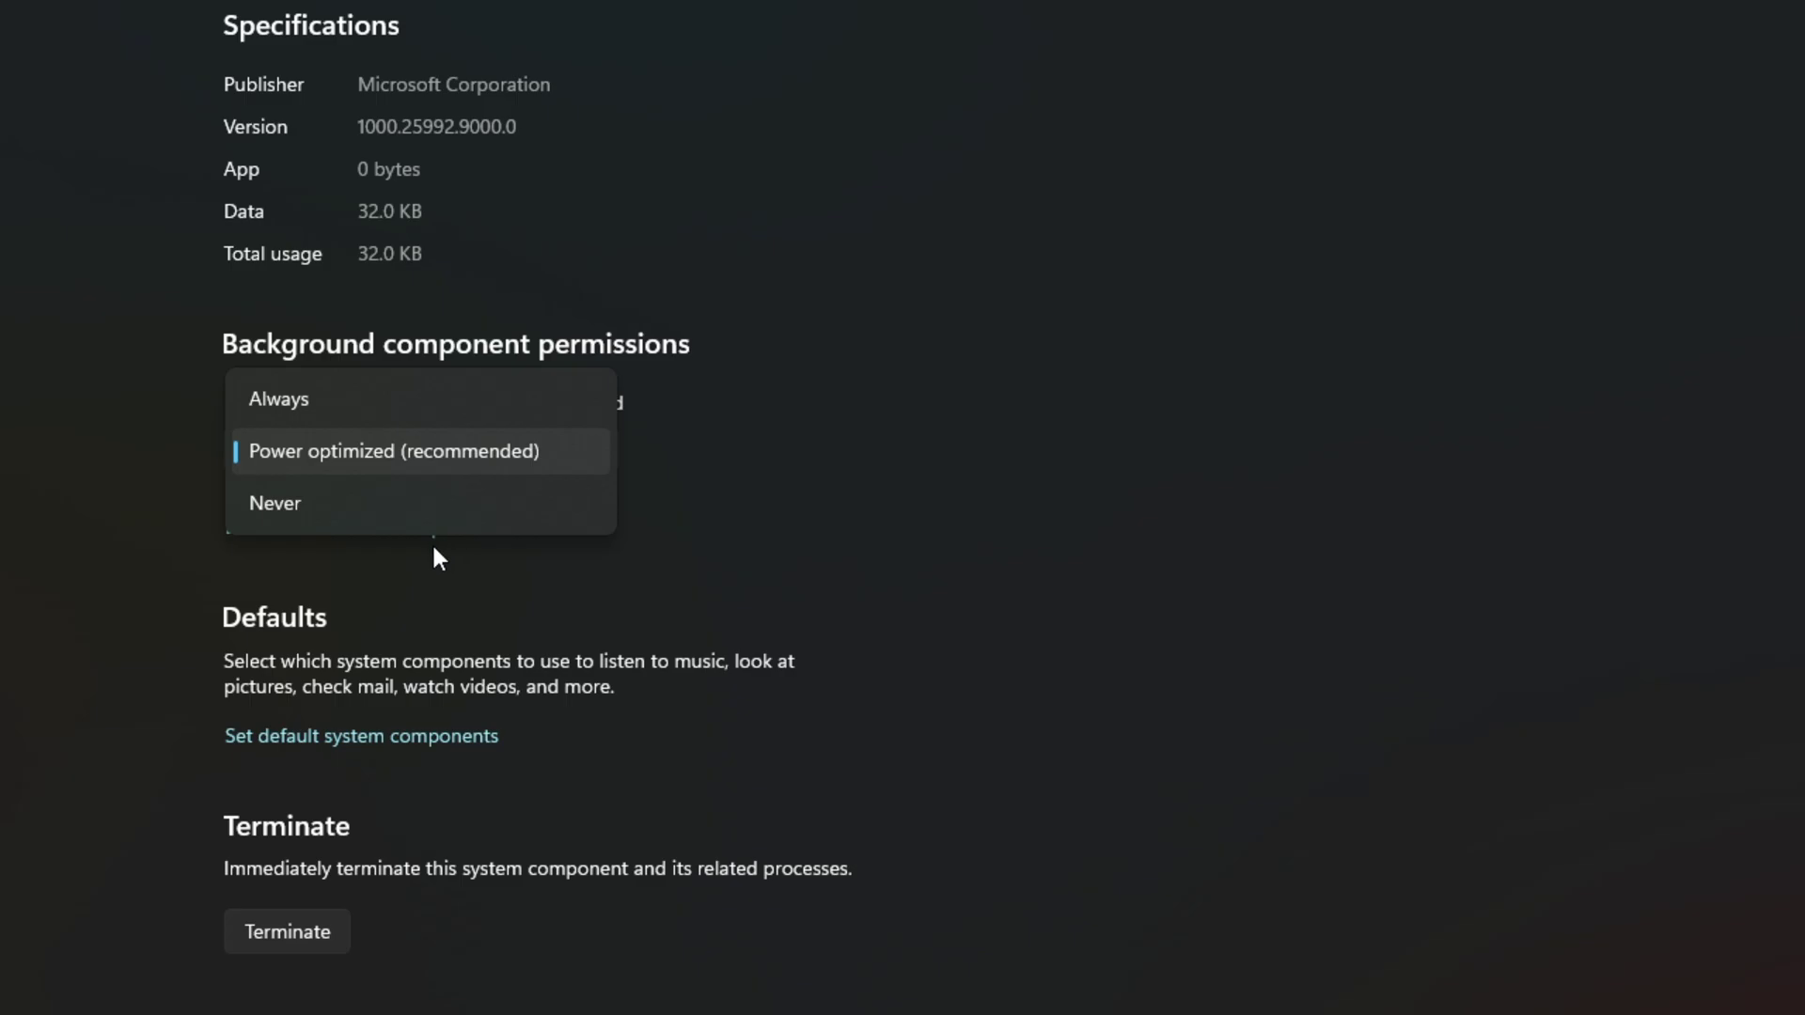
pyautogui.click(359, 500)
pyautogui.hotkey('alt', 'Left')
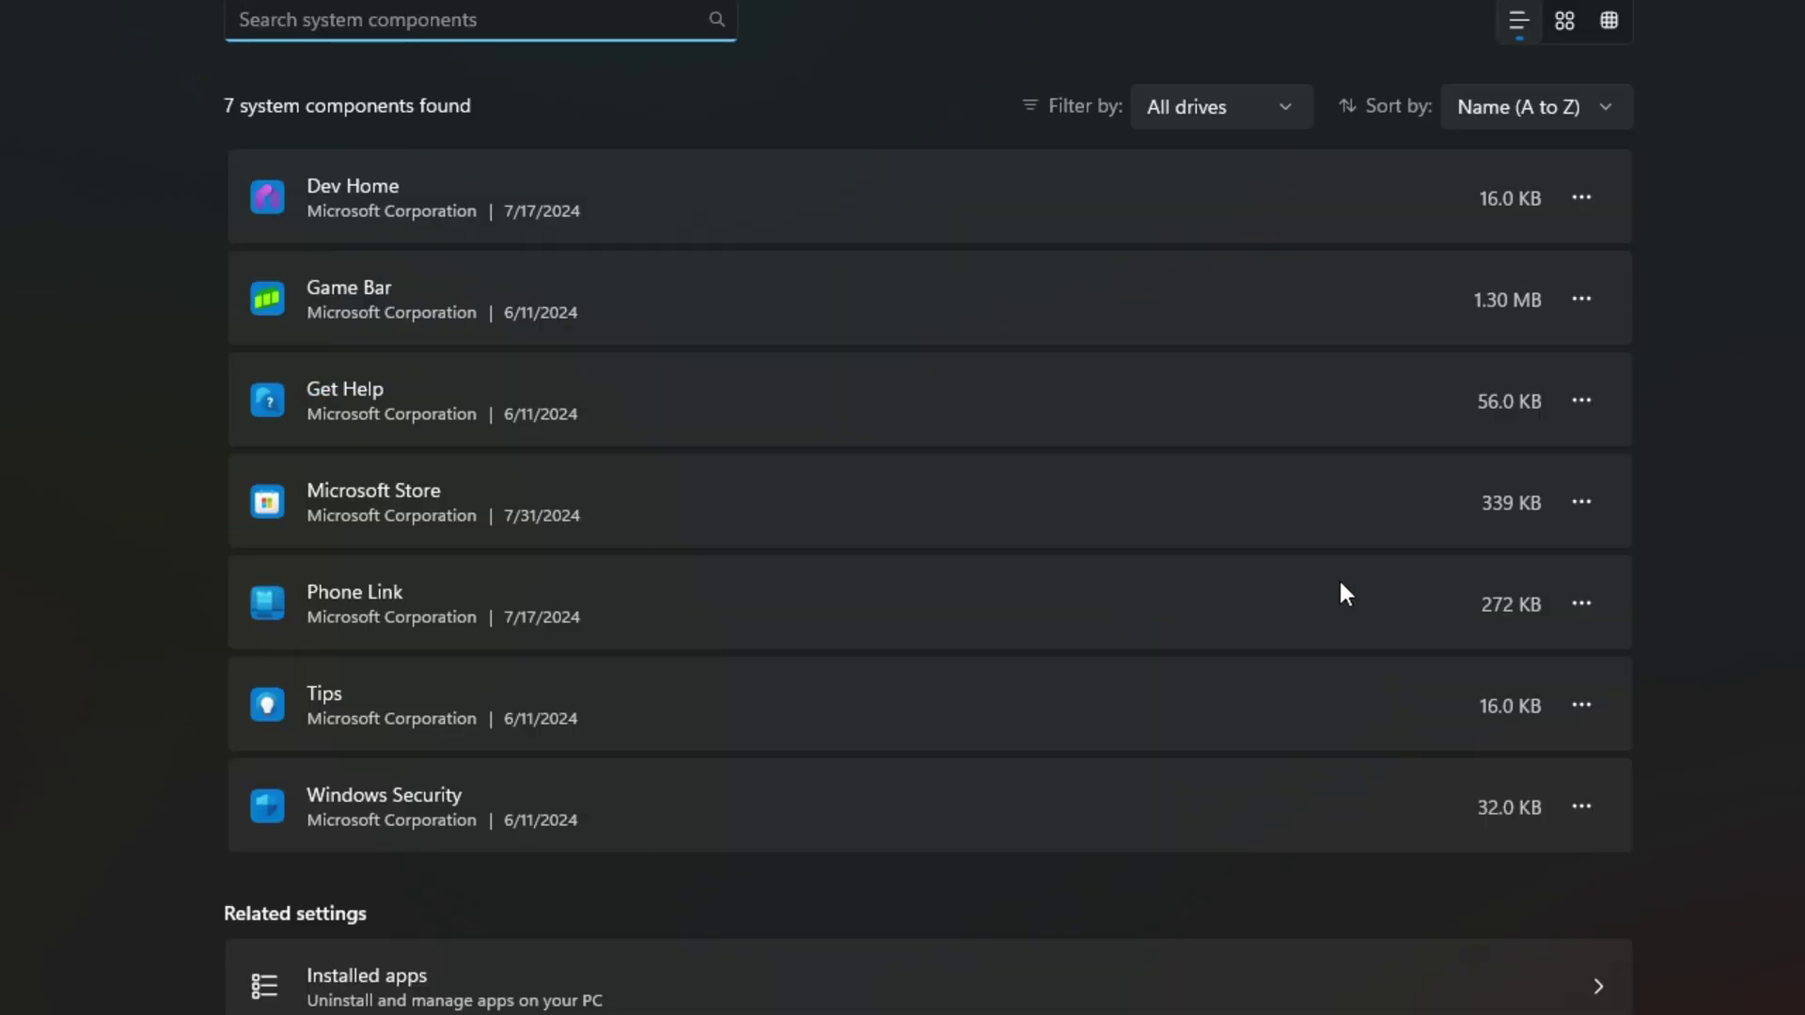
# Step: Clear the stored clipboard data in the system's clipboard settings
pyautogui.hotkey('alt', 'Left')
pyautogui.scroll(-7, 793, 814)
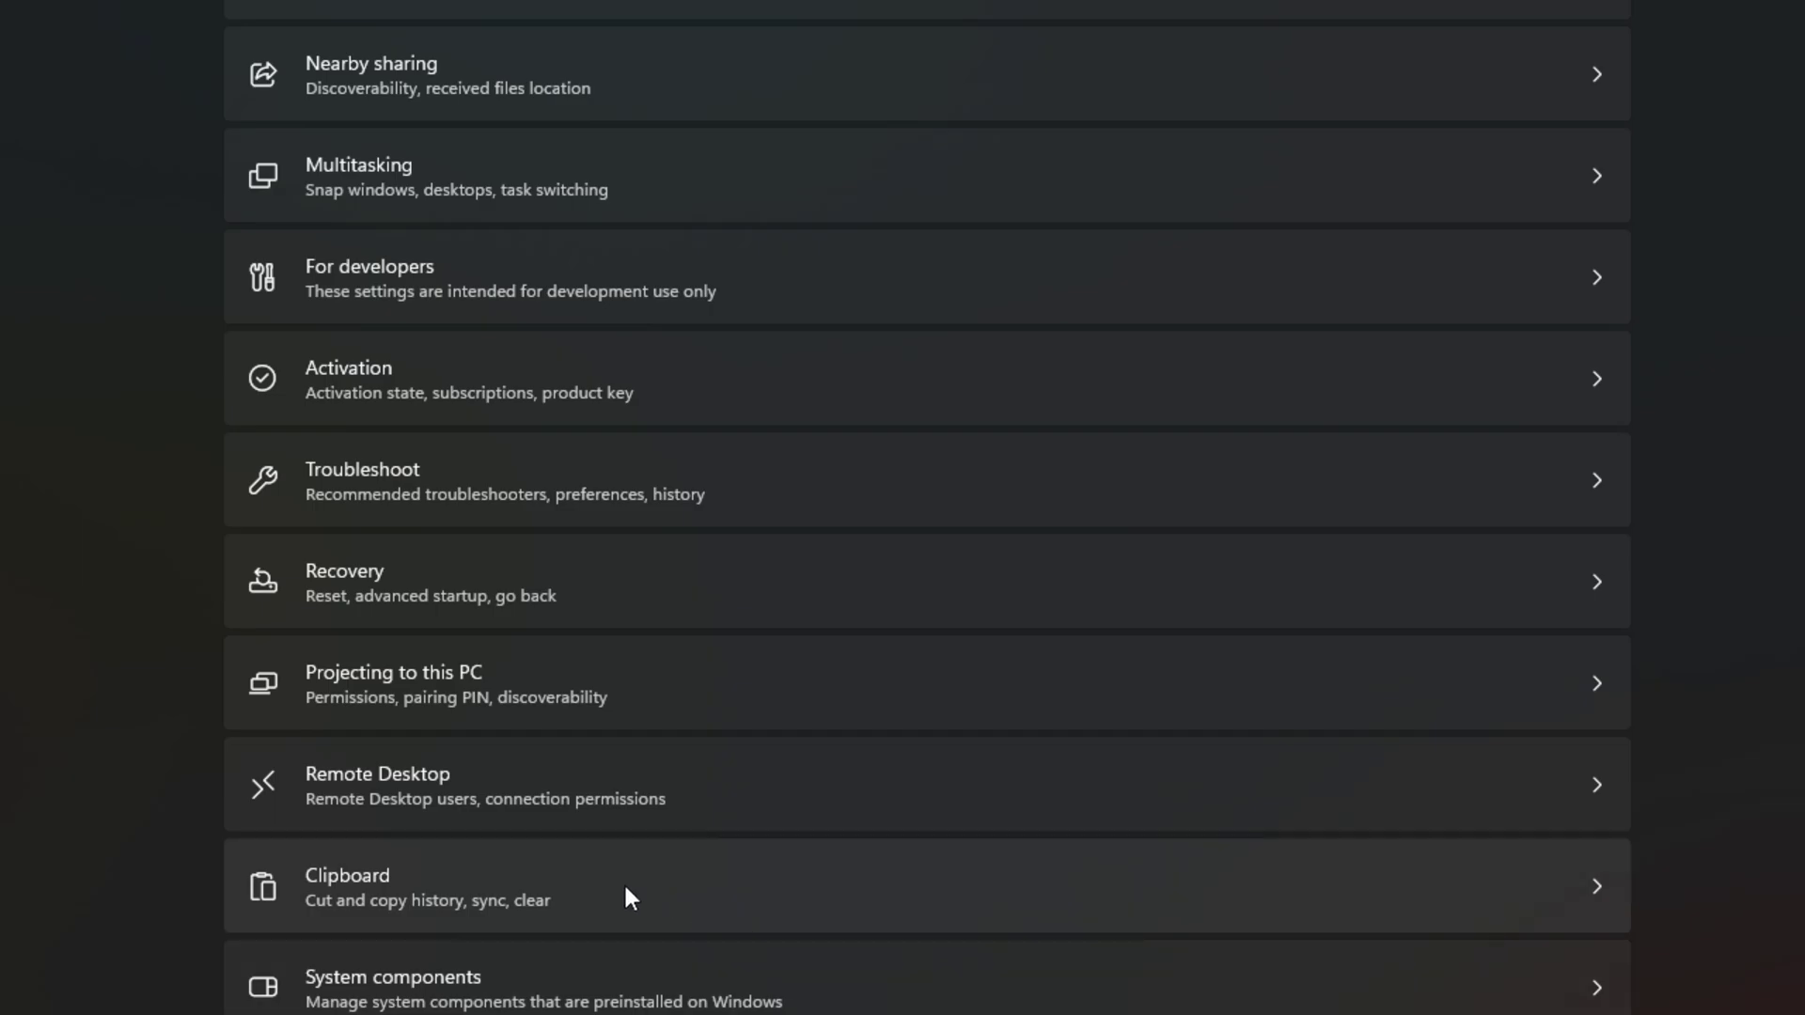
pyautogui.click(372, 882)
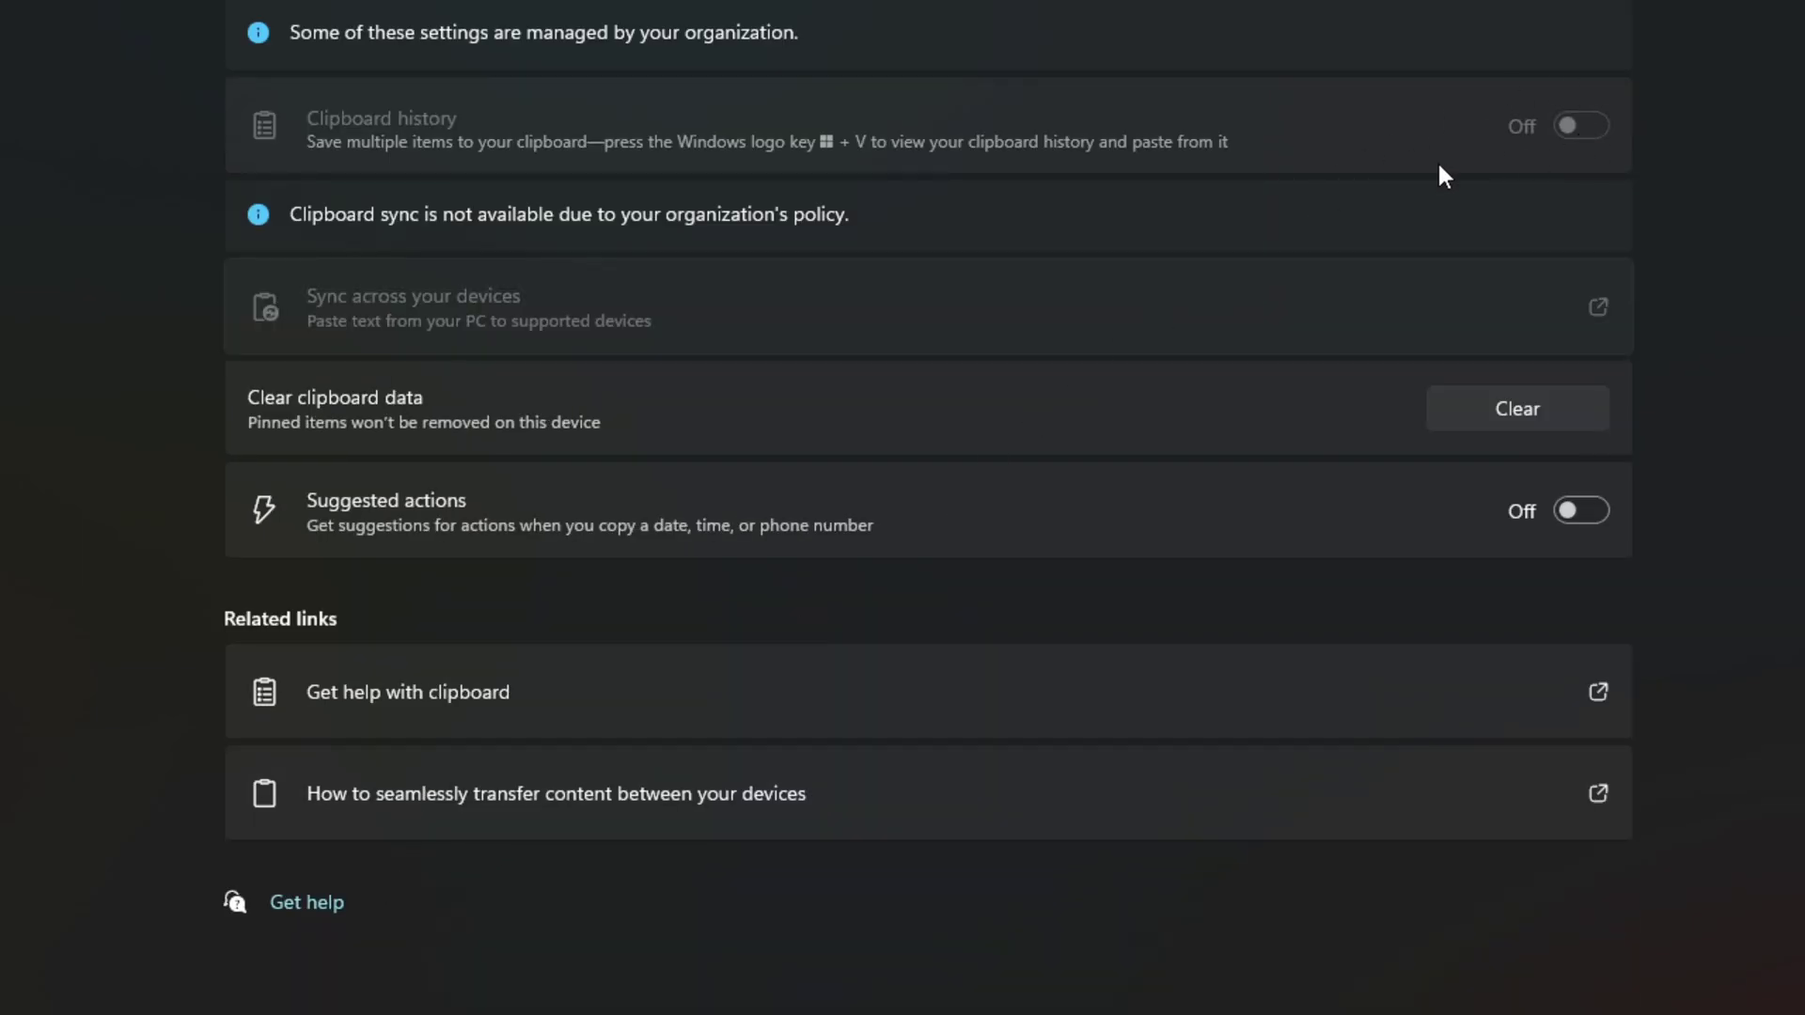
pyautogui.click(1498, 410)
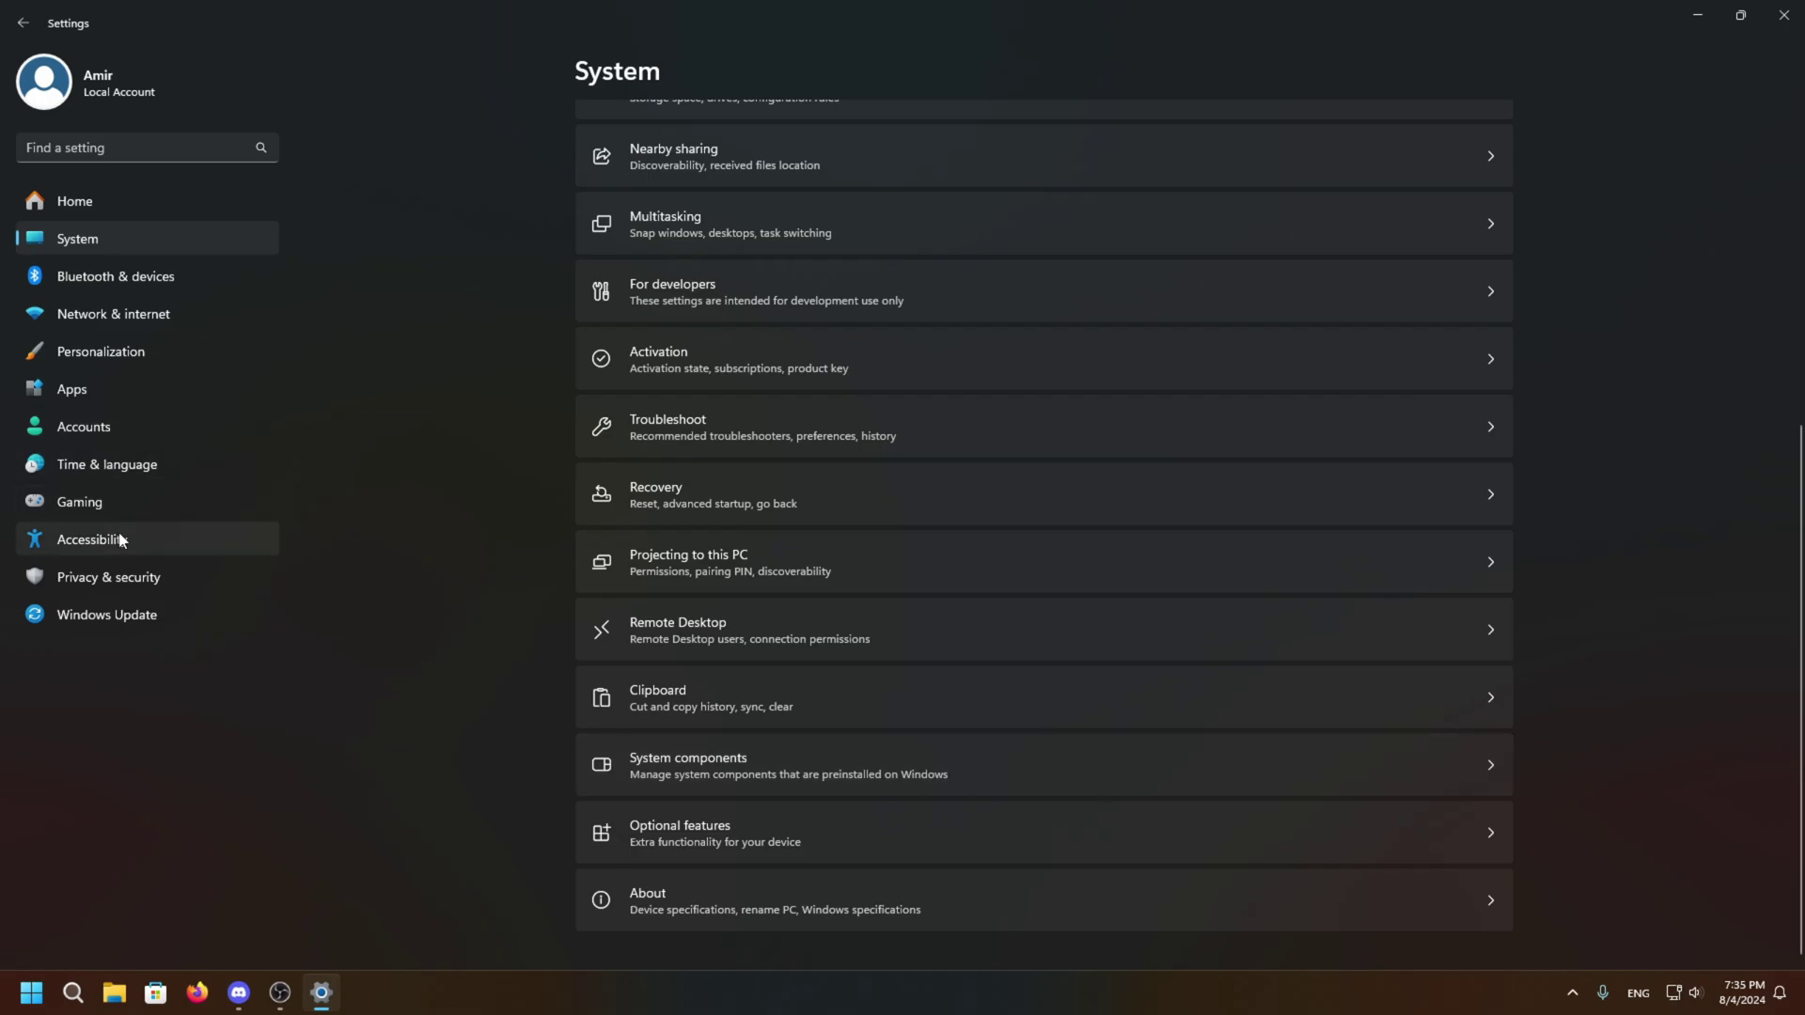
# Step: Look through the installed apps for unnecessary programs and their uninstall options, and close Settings
pyautogui.click(98, 399)
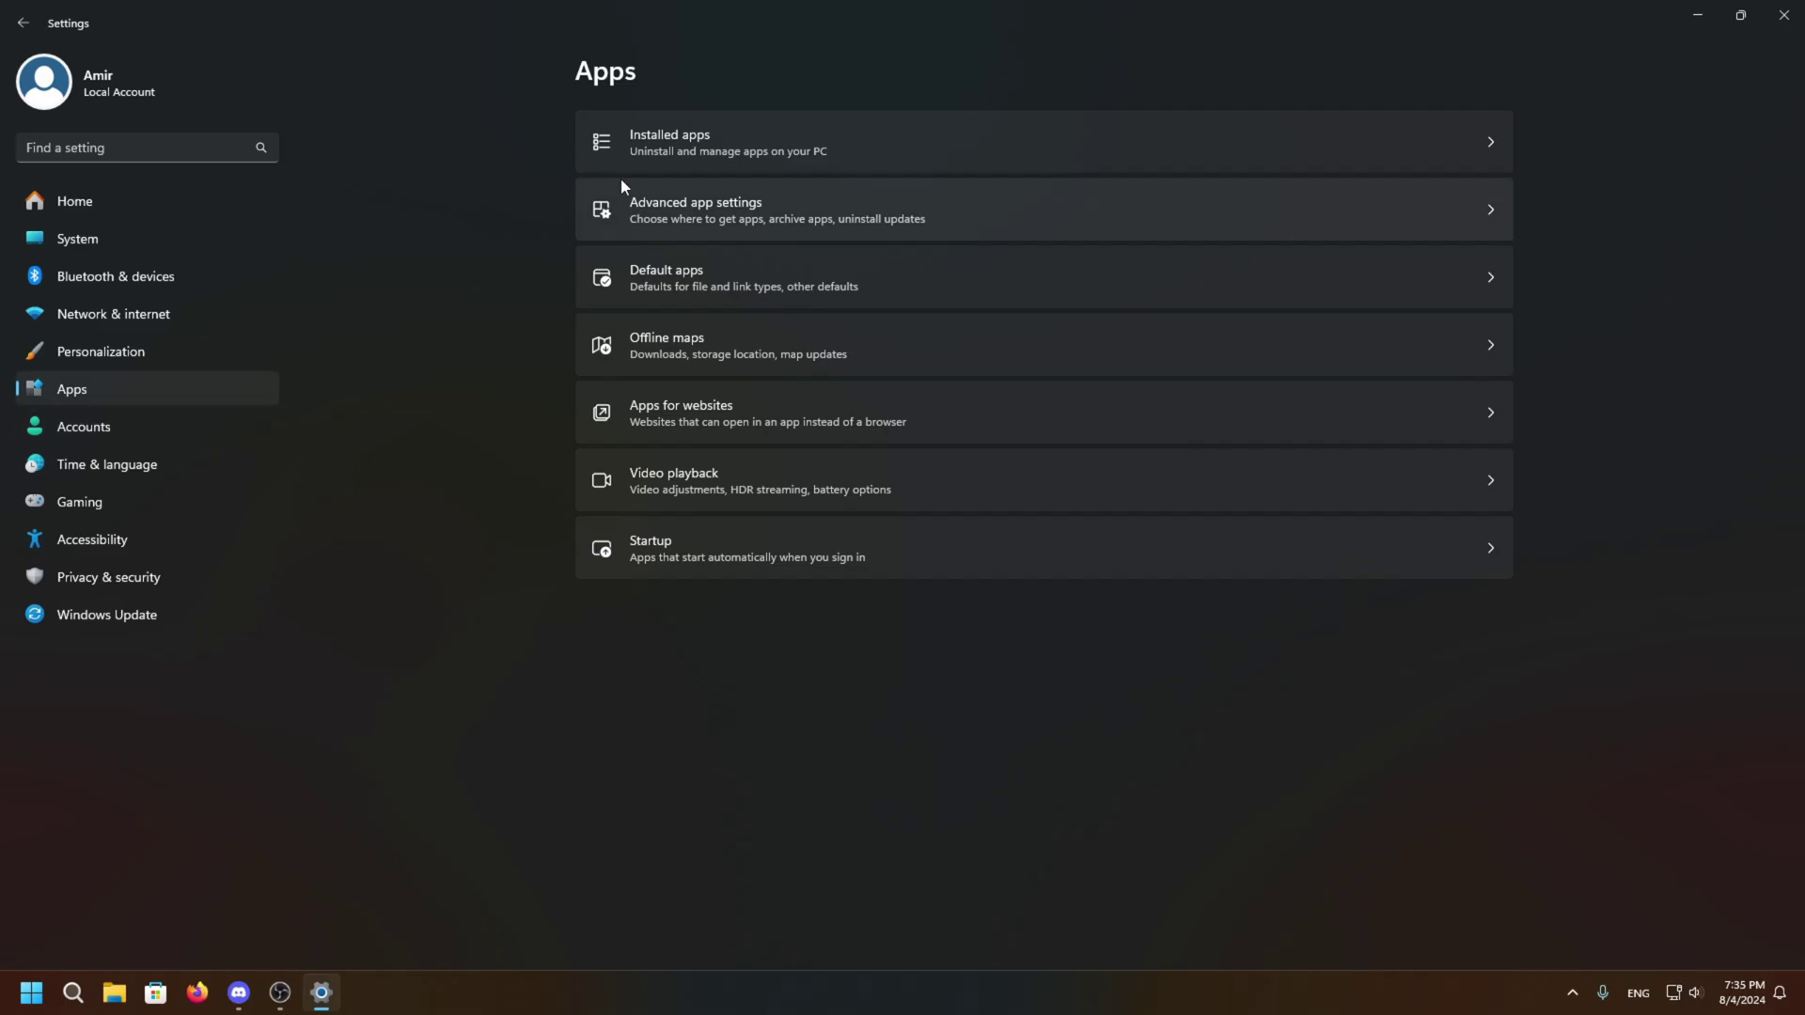
pyautogui.click(789, 139)
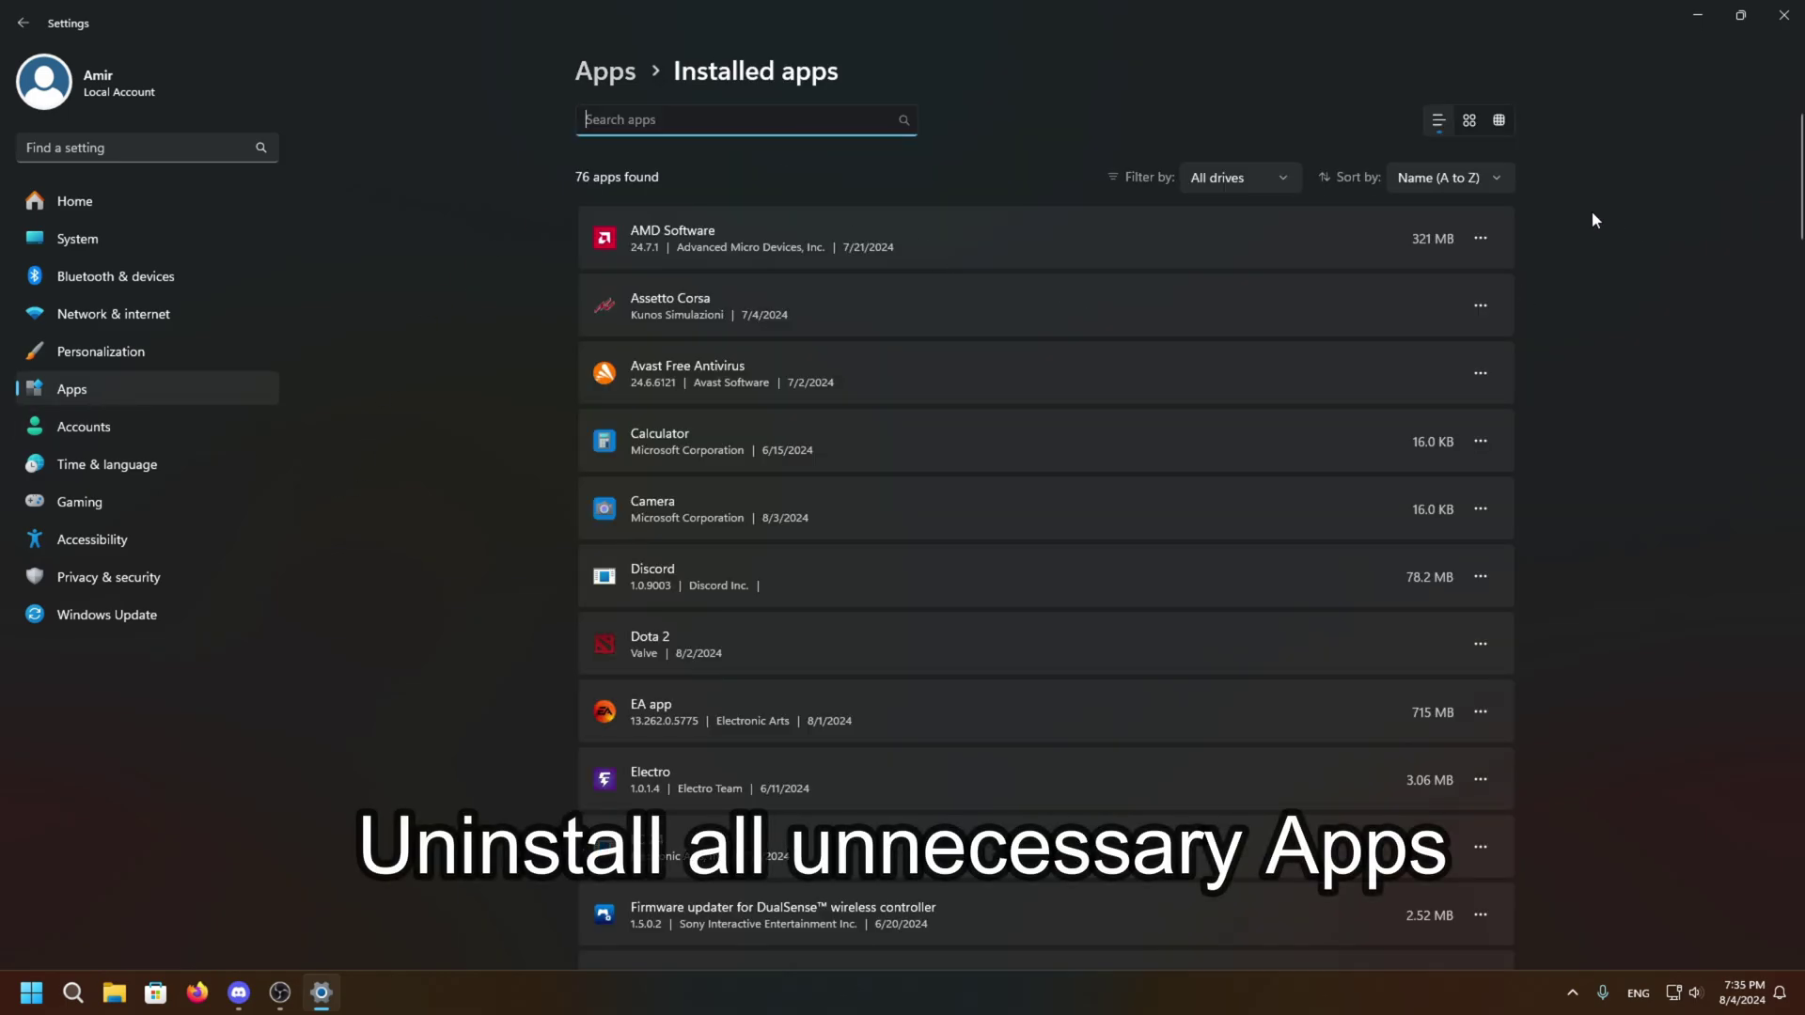
pyautogui.scroll(-5, 1548, 278)
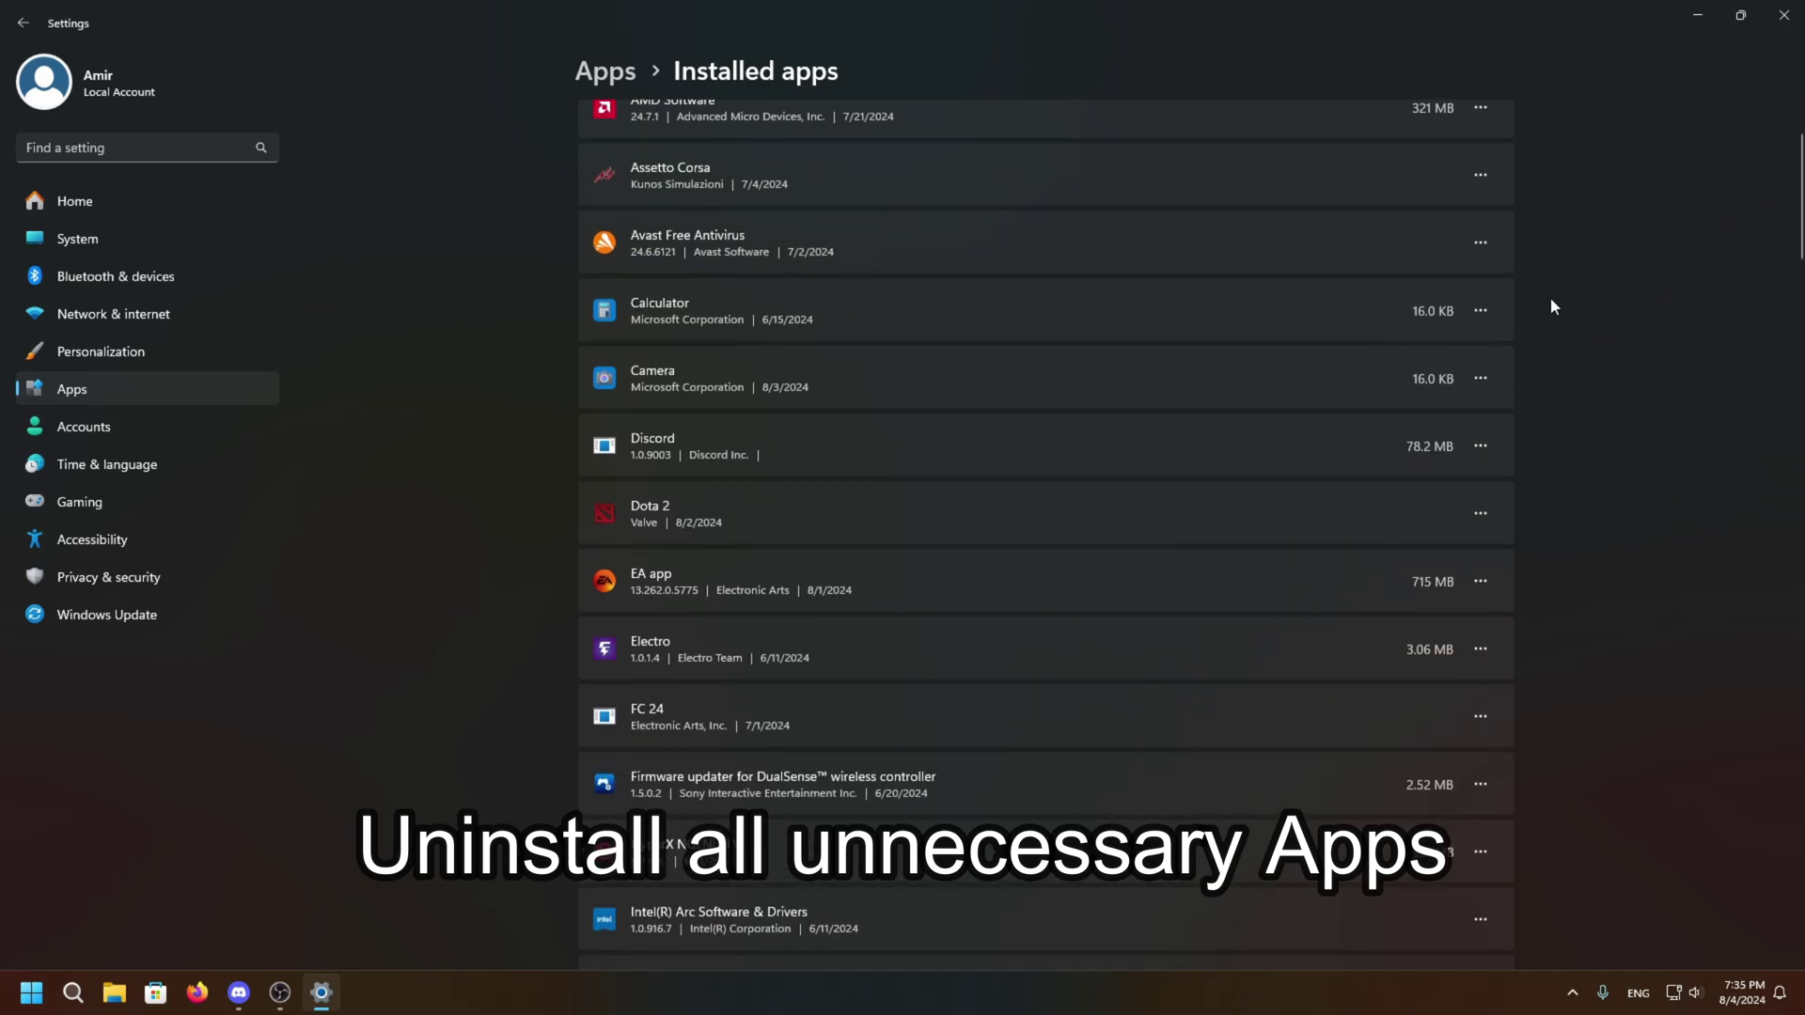
pyautogui.scroll(-6, 1552, 298)
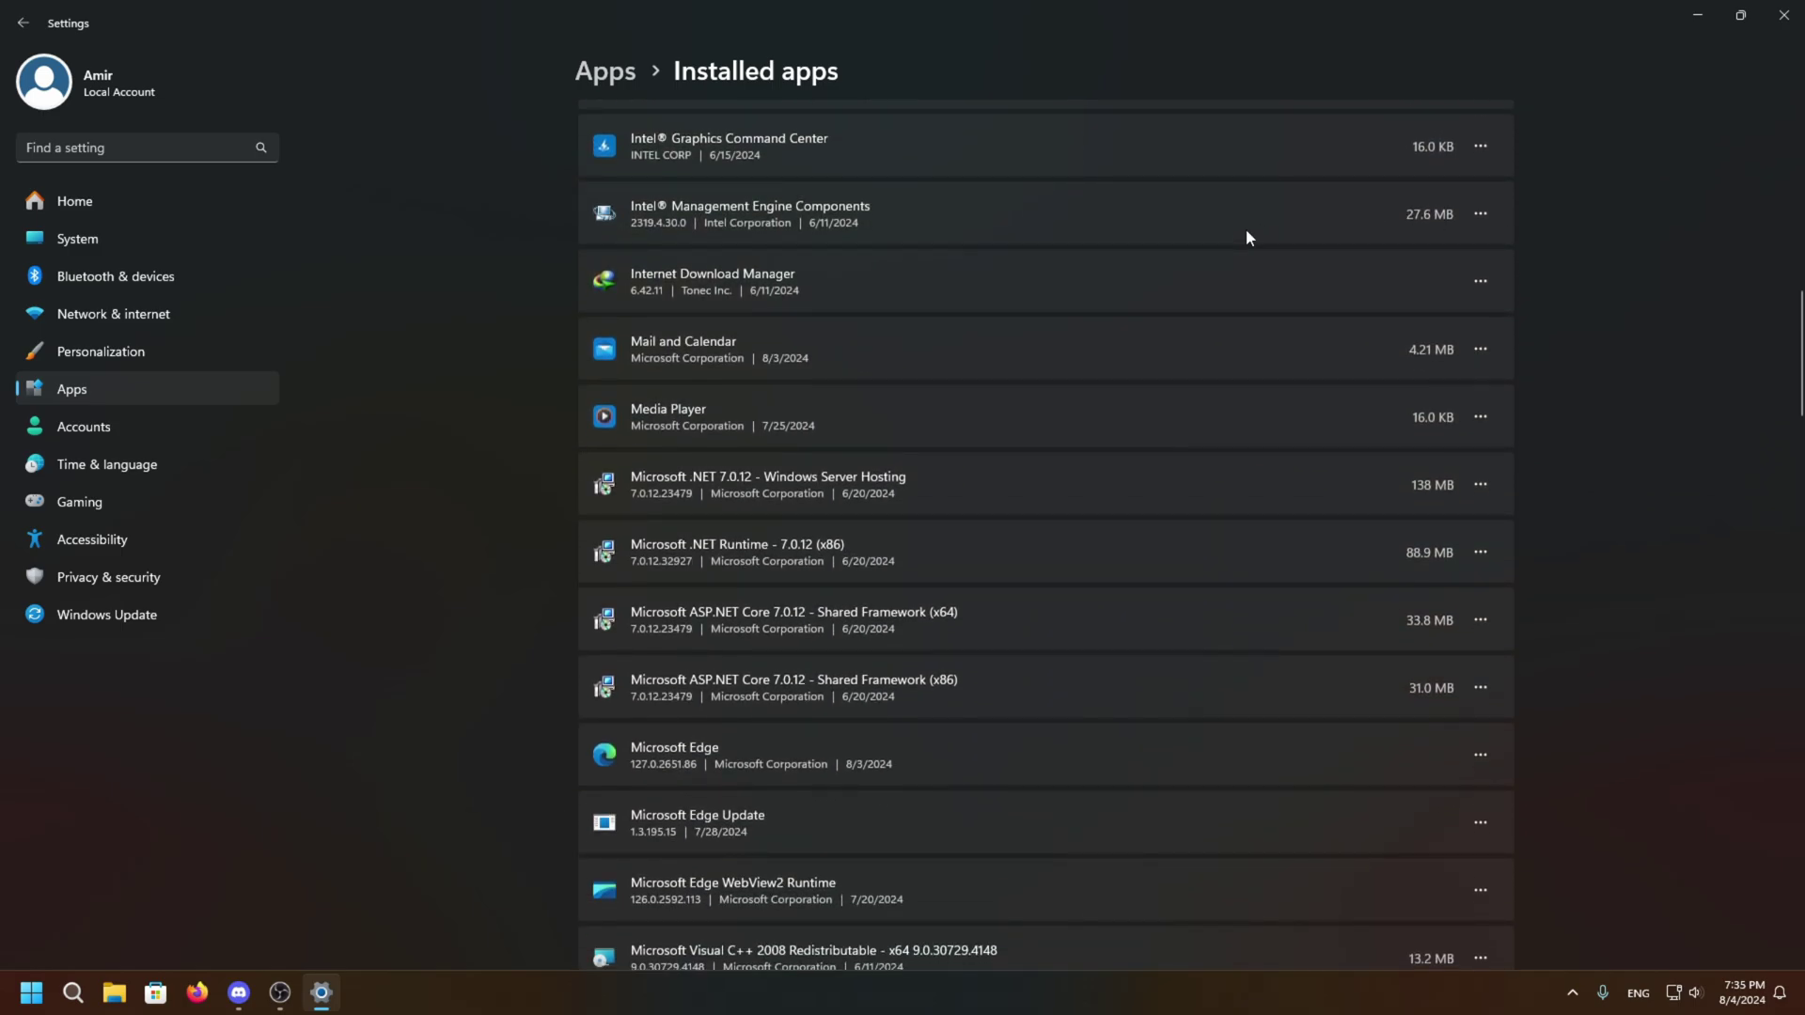
pyautogui.scroll(-5, 1281, 729)
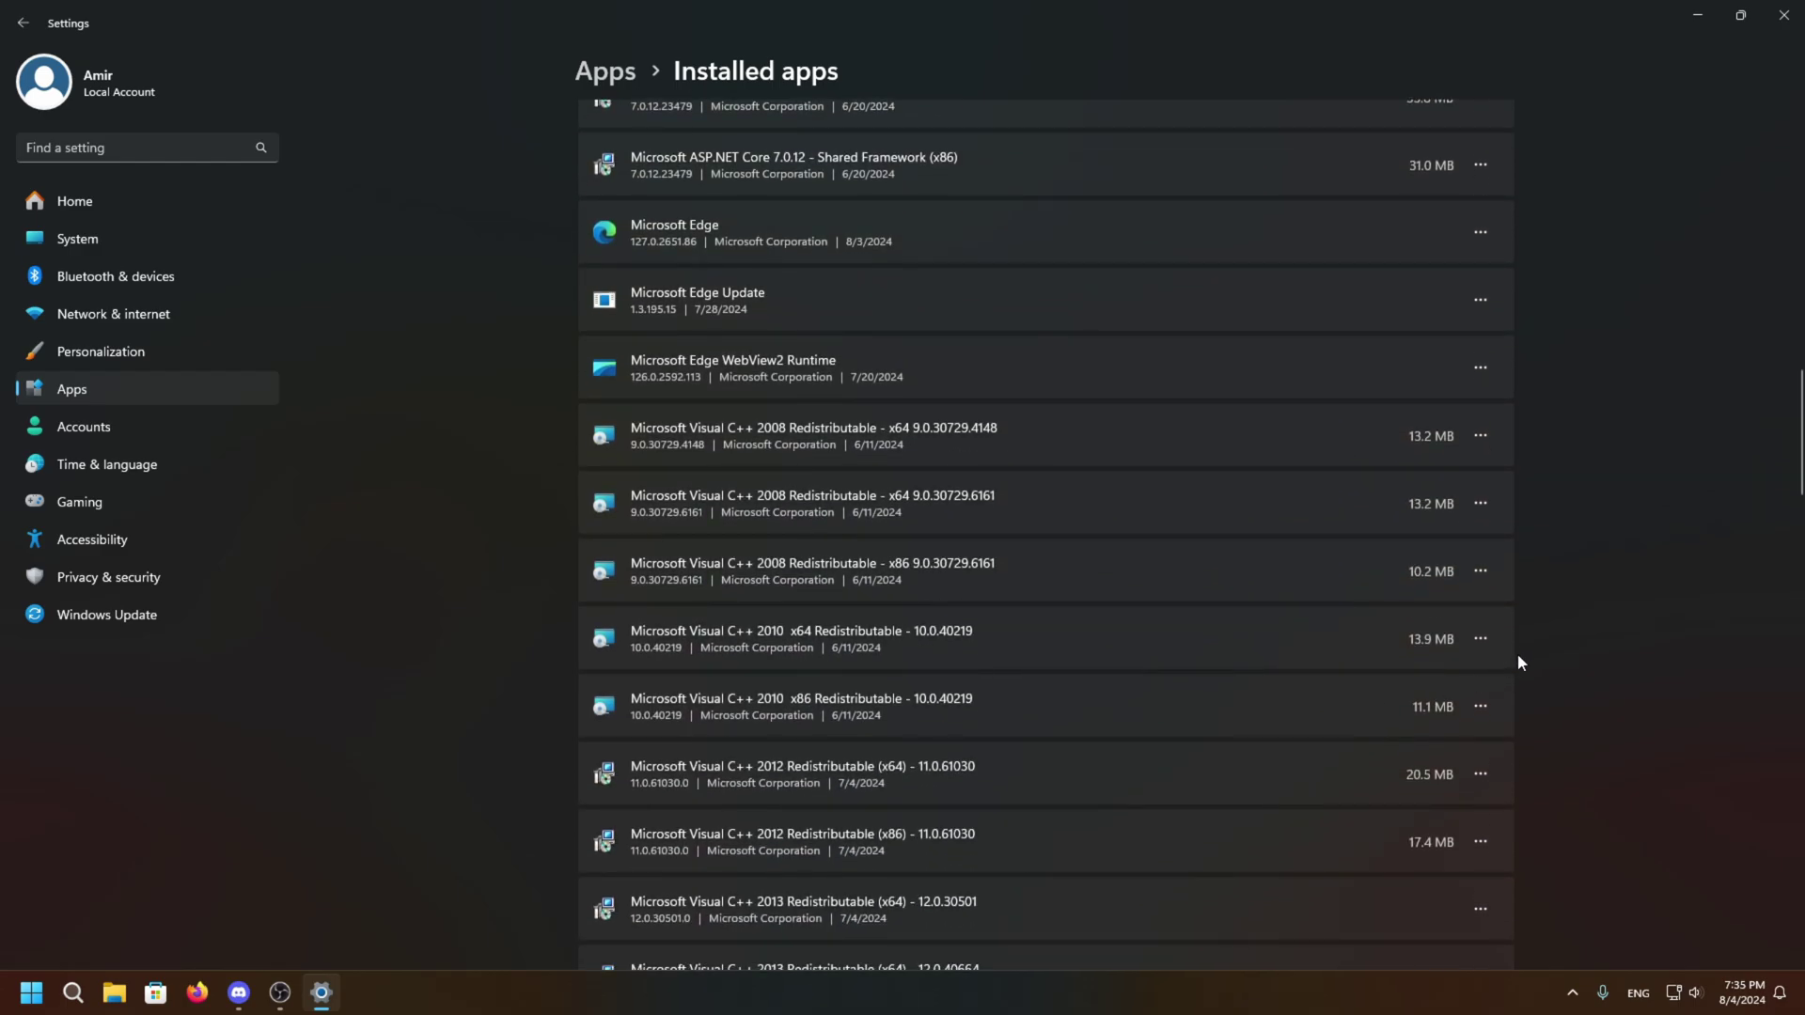
pyautogui.scroll(-3, 1566, 645)
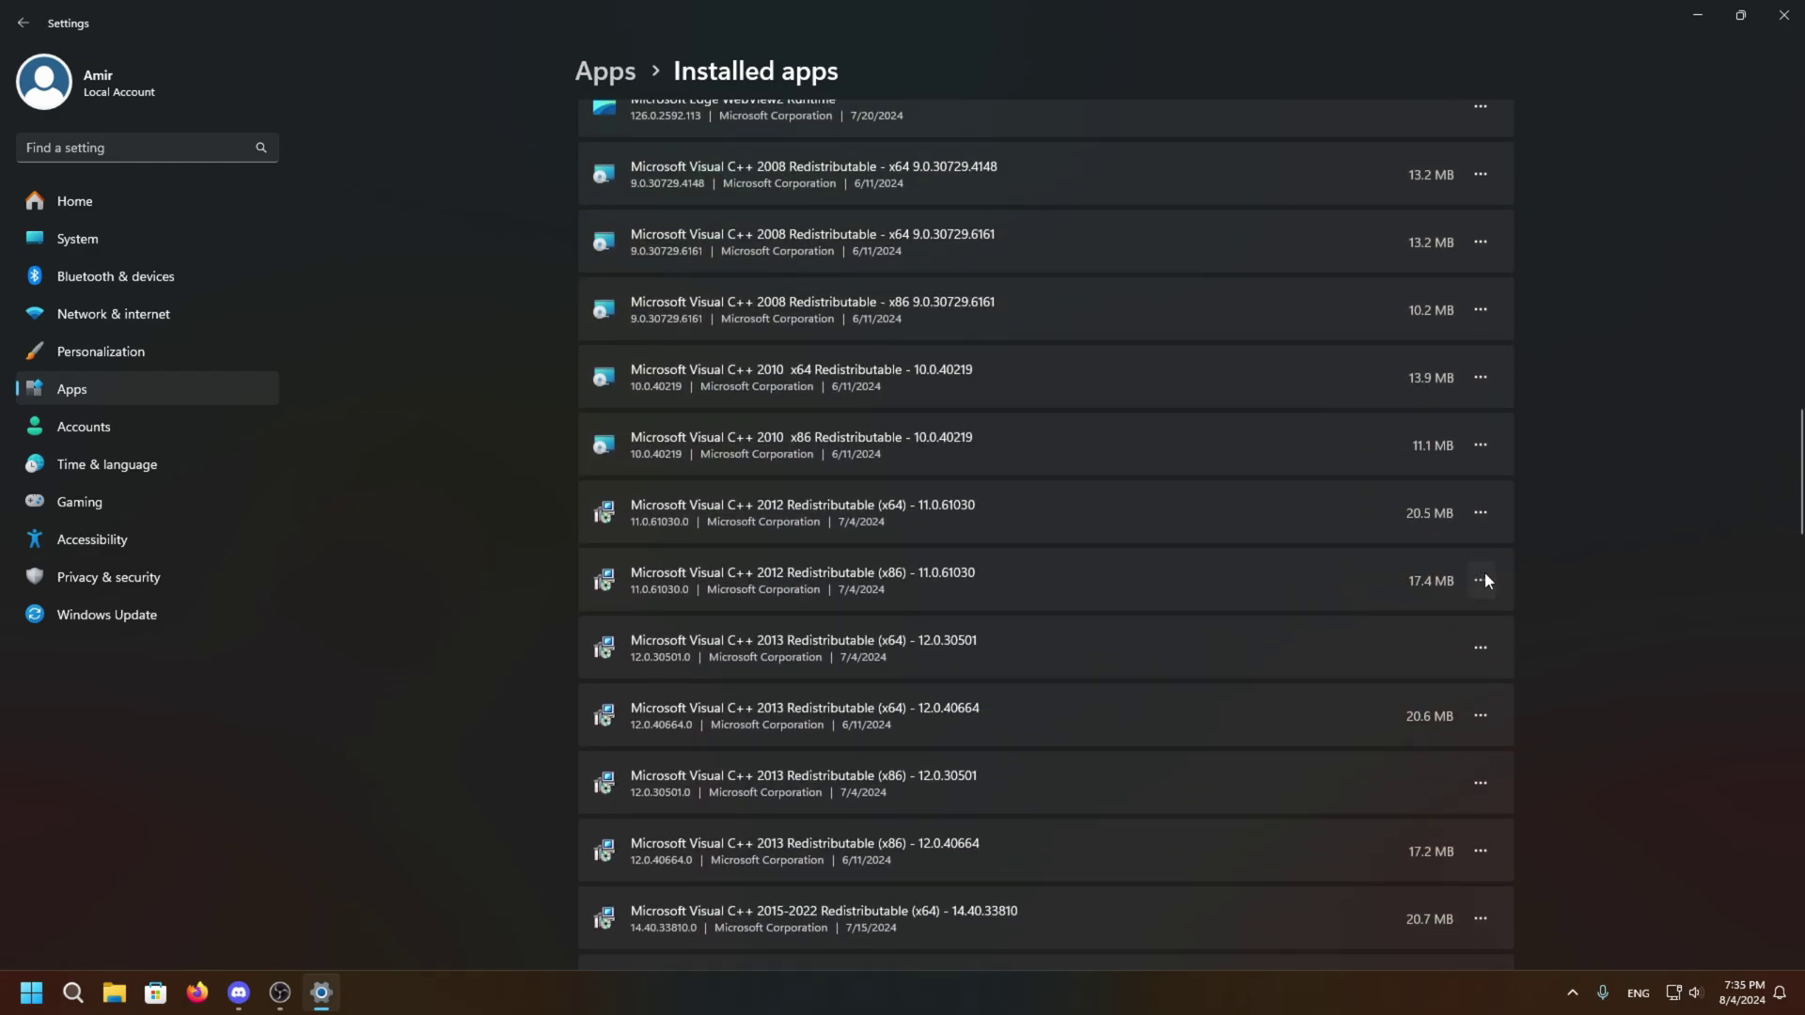
pyautogui.click(1484, 578)
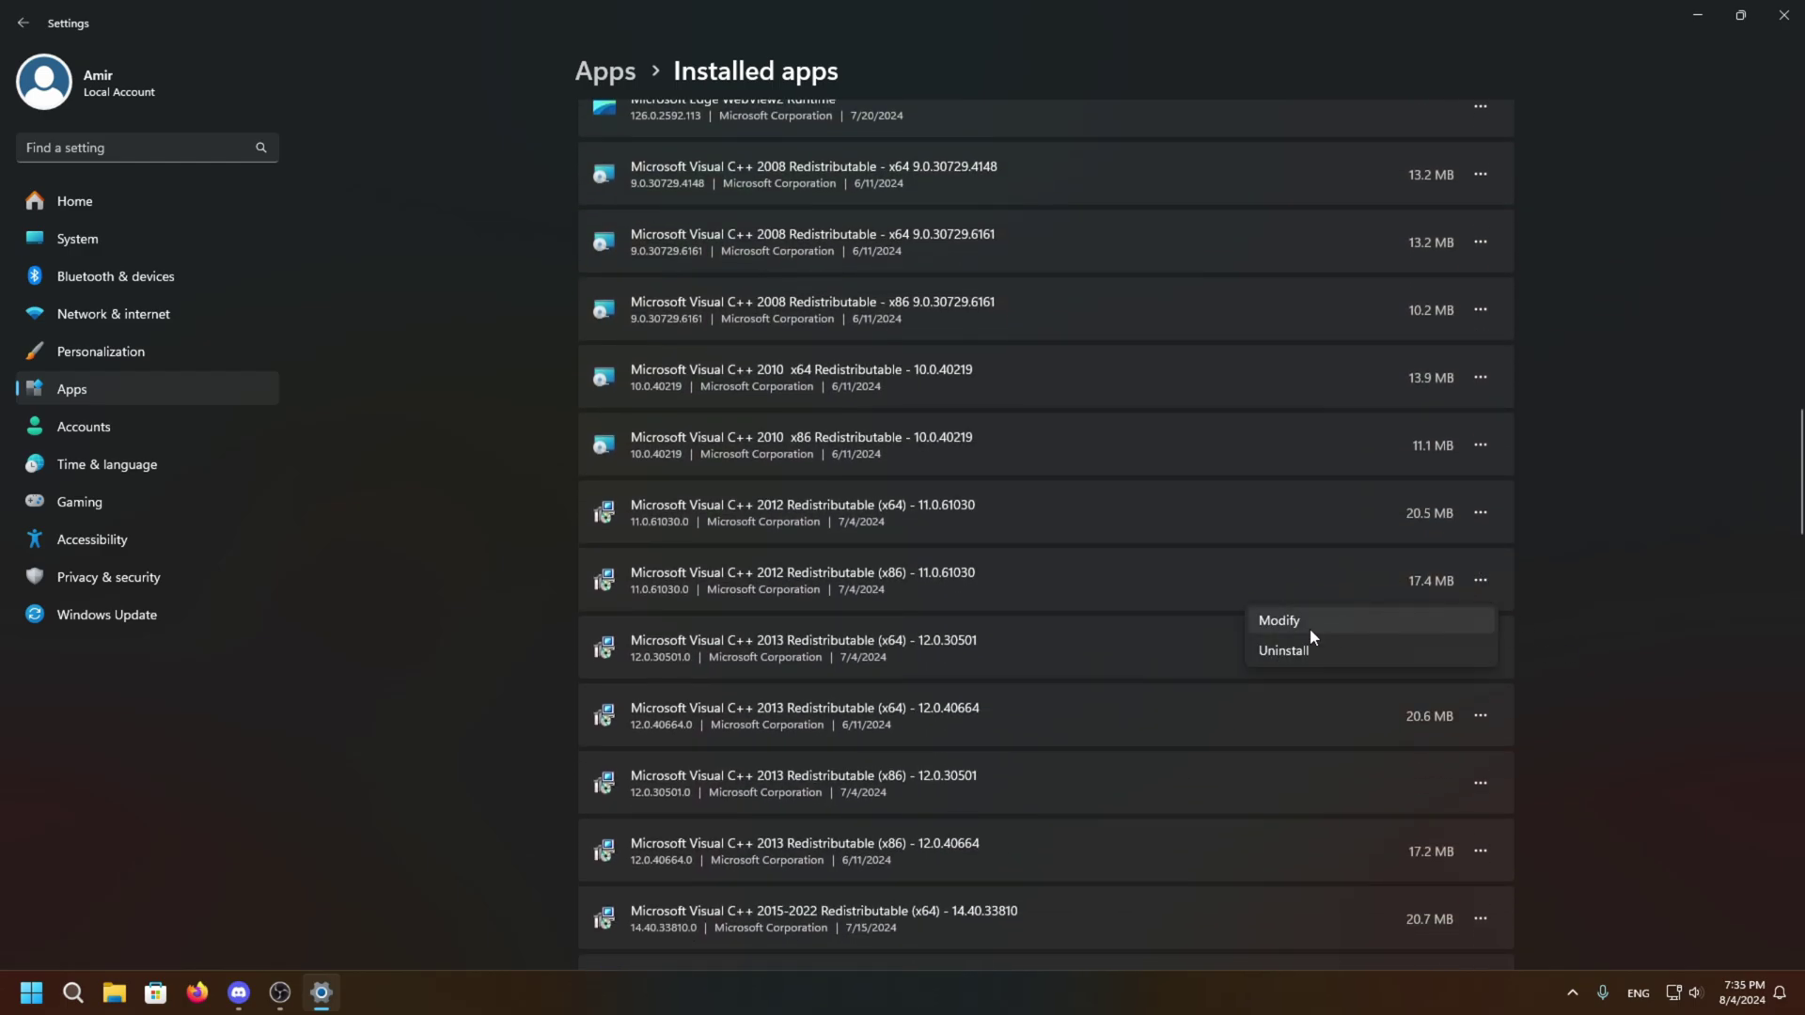
pyautogui.click(1640, 632)
pyautogui.hotkey('alt', 'Left')
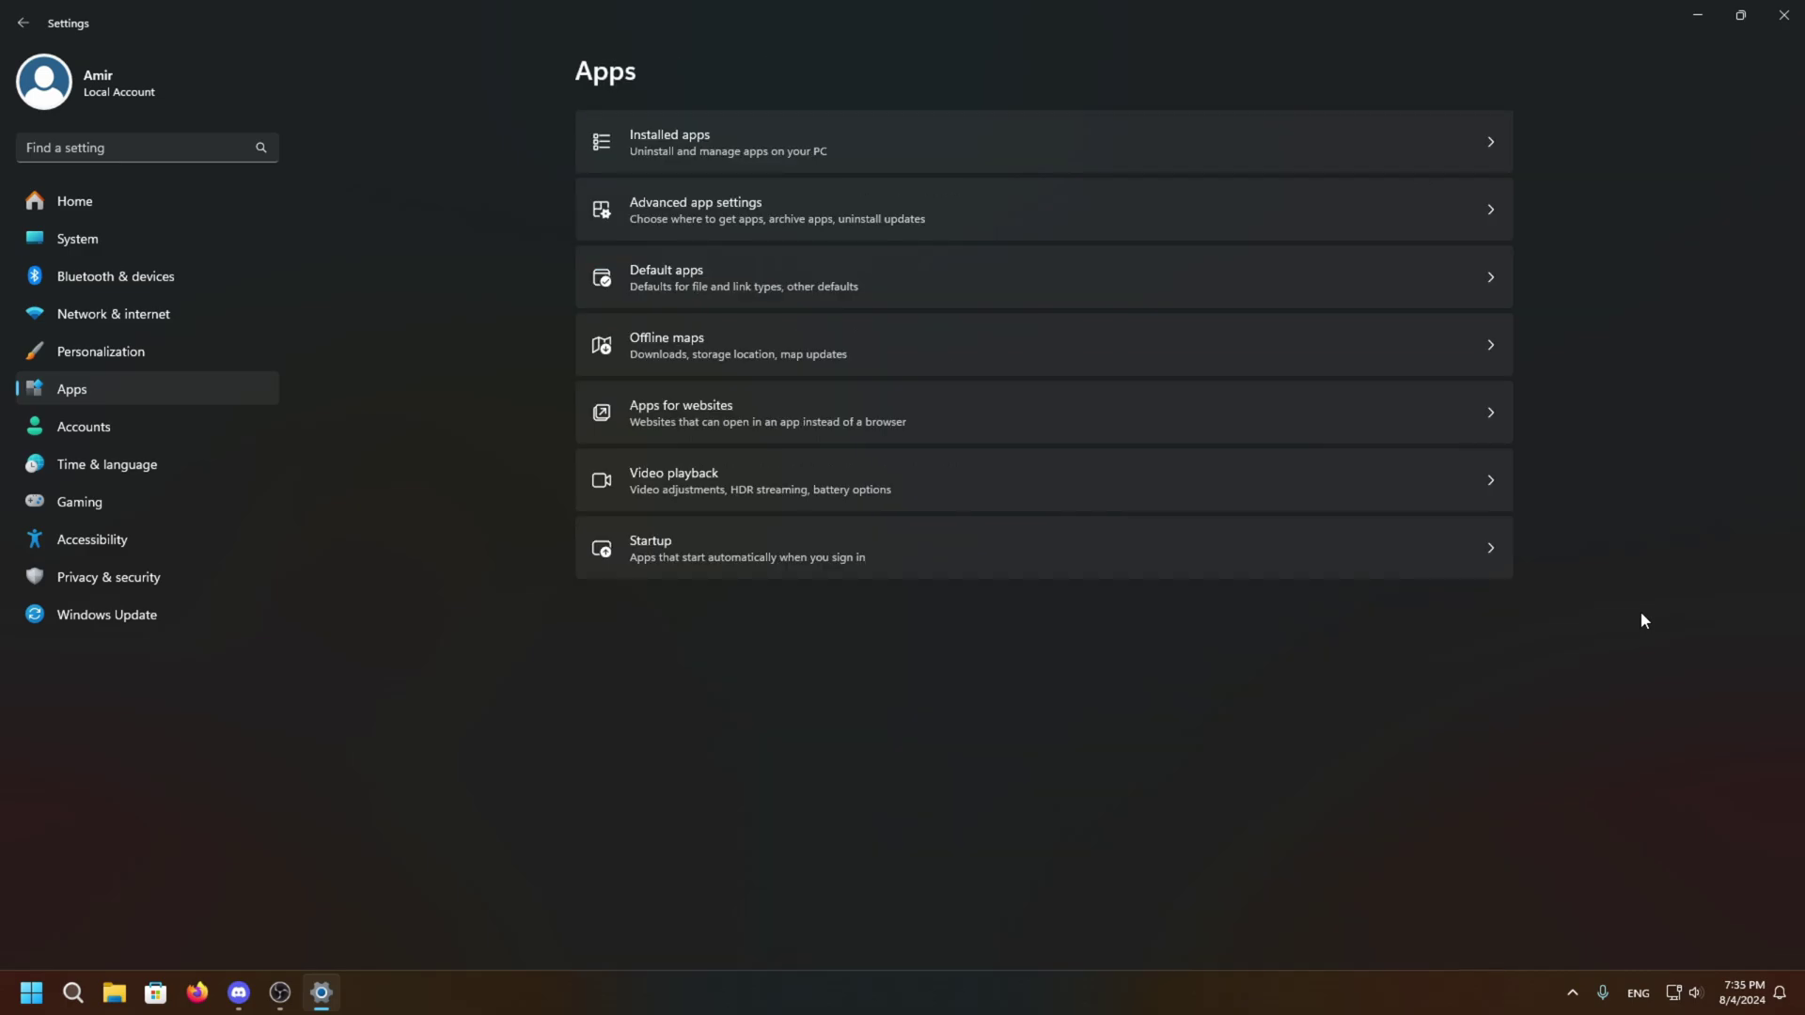
pyautogui.click(1793, 13)
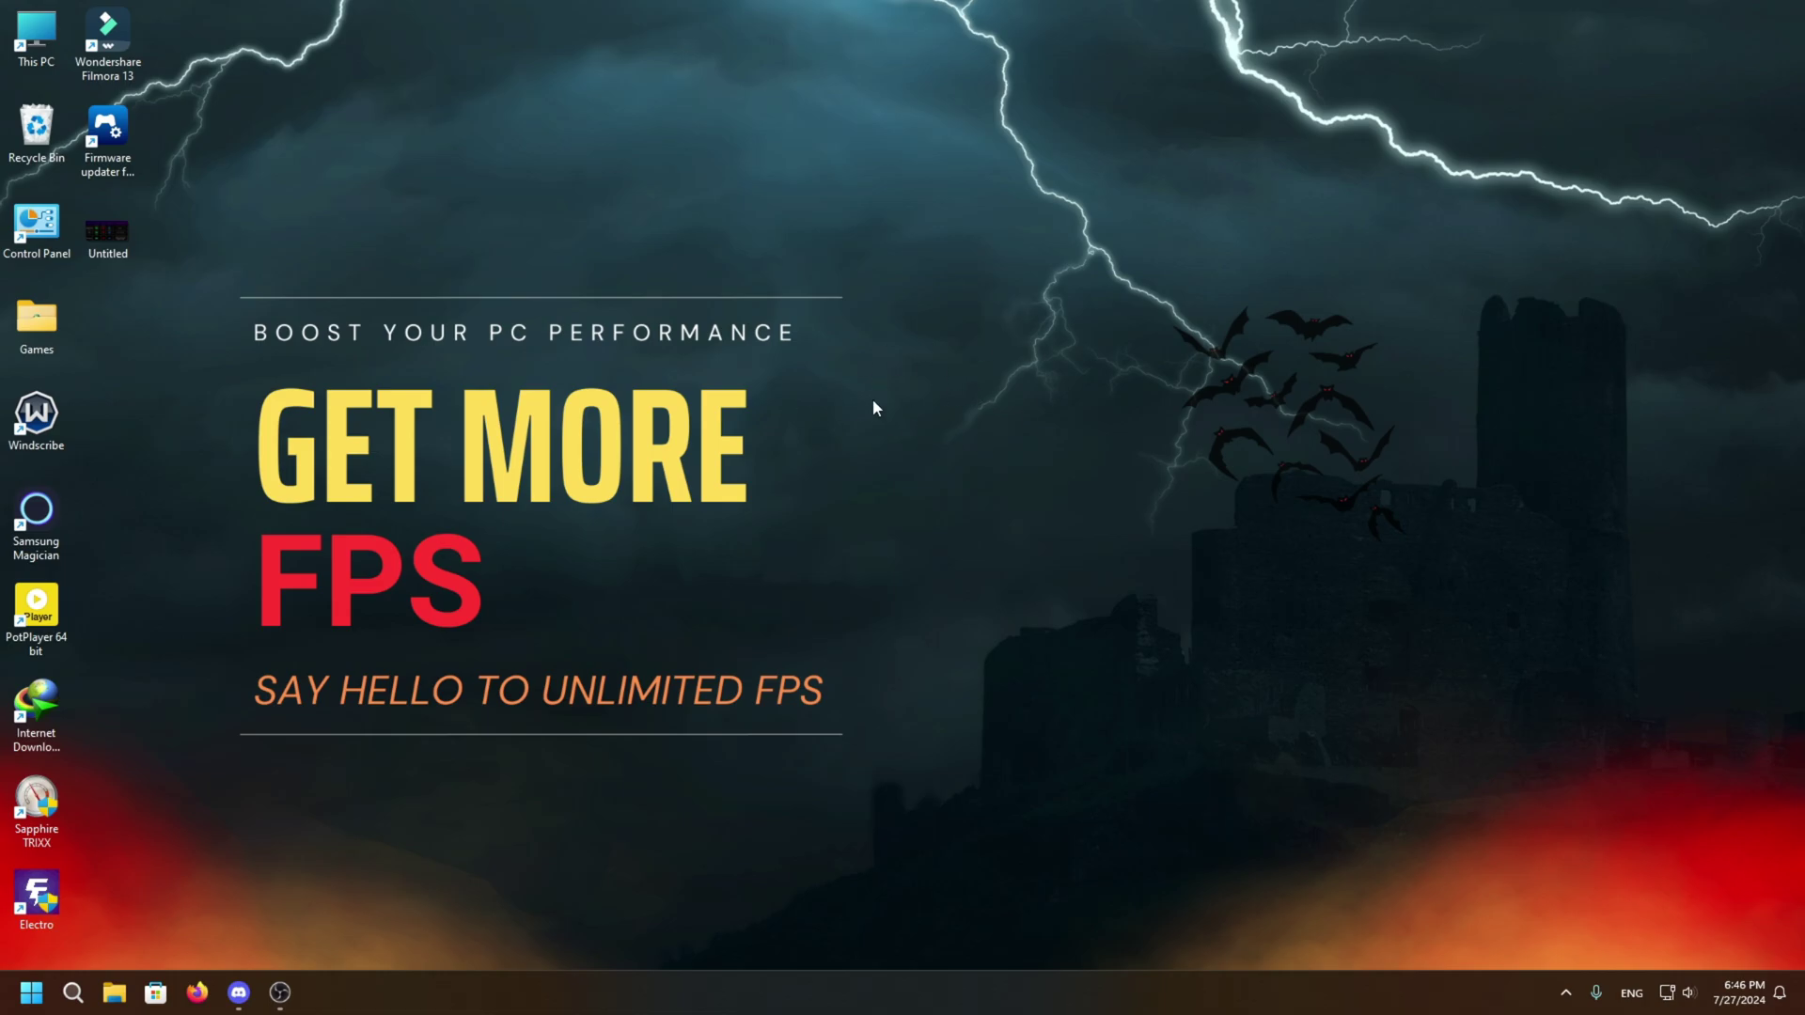
# Step: Check the Game Bar controller option and the Game Mode state in the gaming settings, and close Settings
pyautogui.click(73, 991)
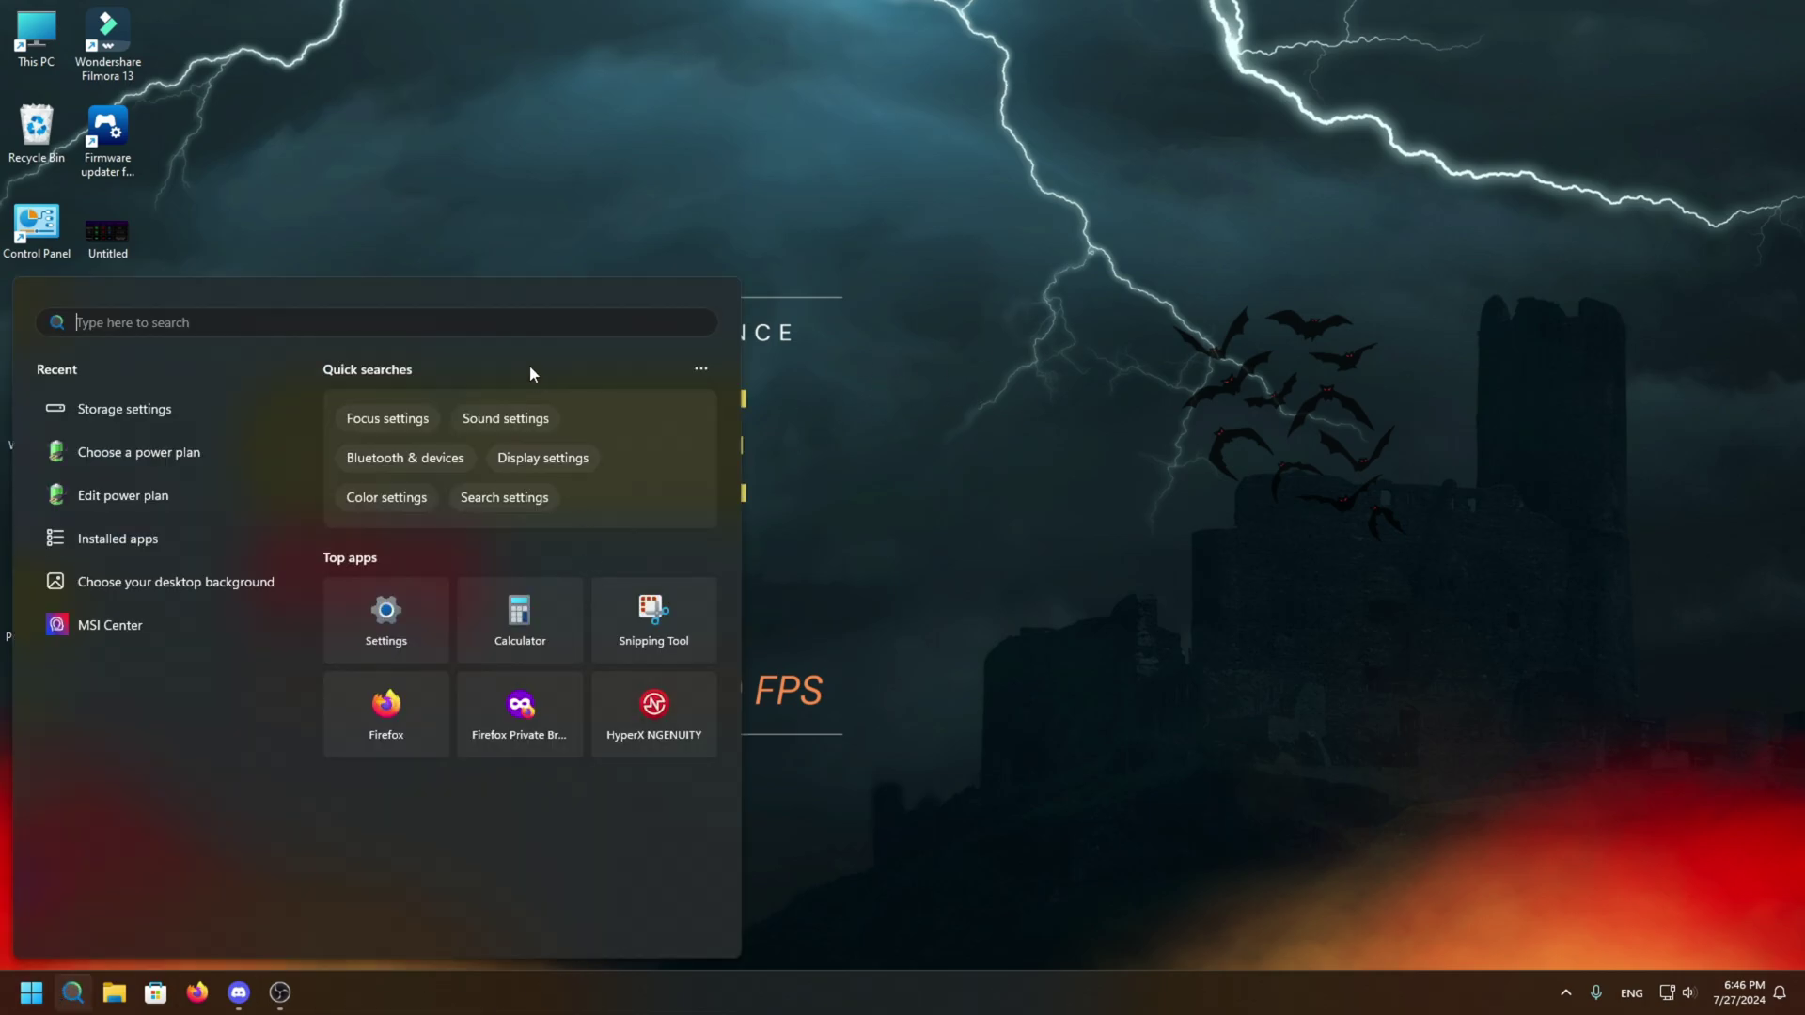
pyautogui.click(408, 632)
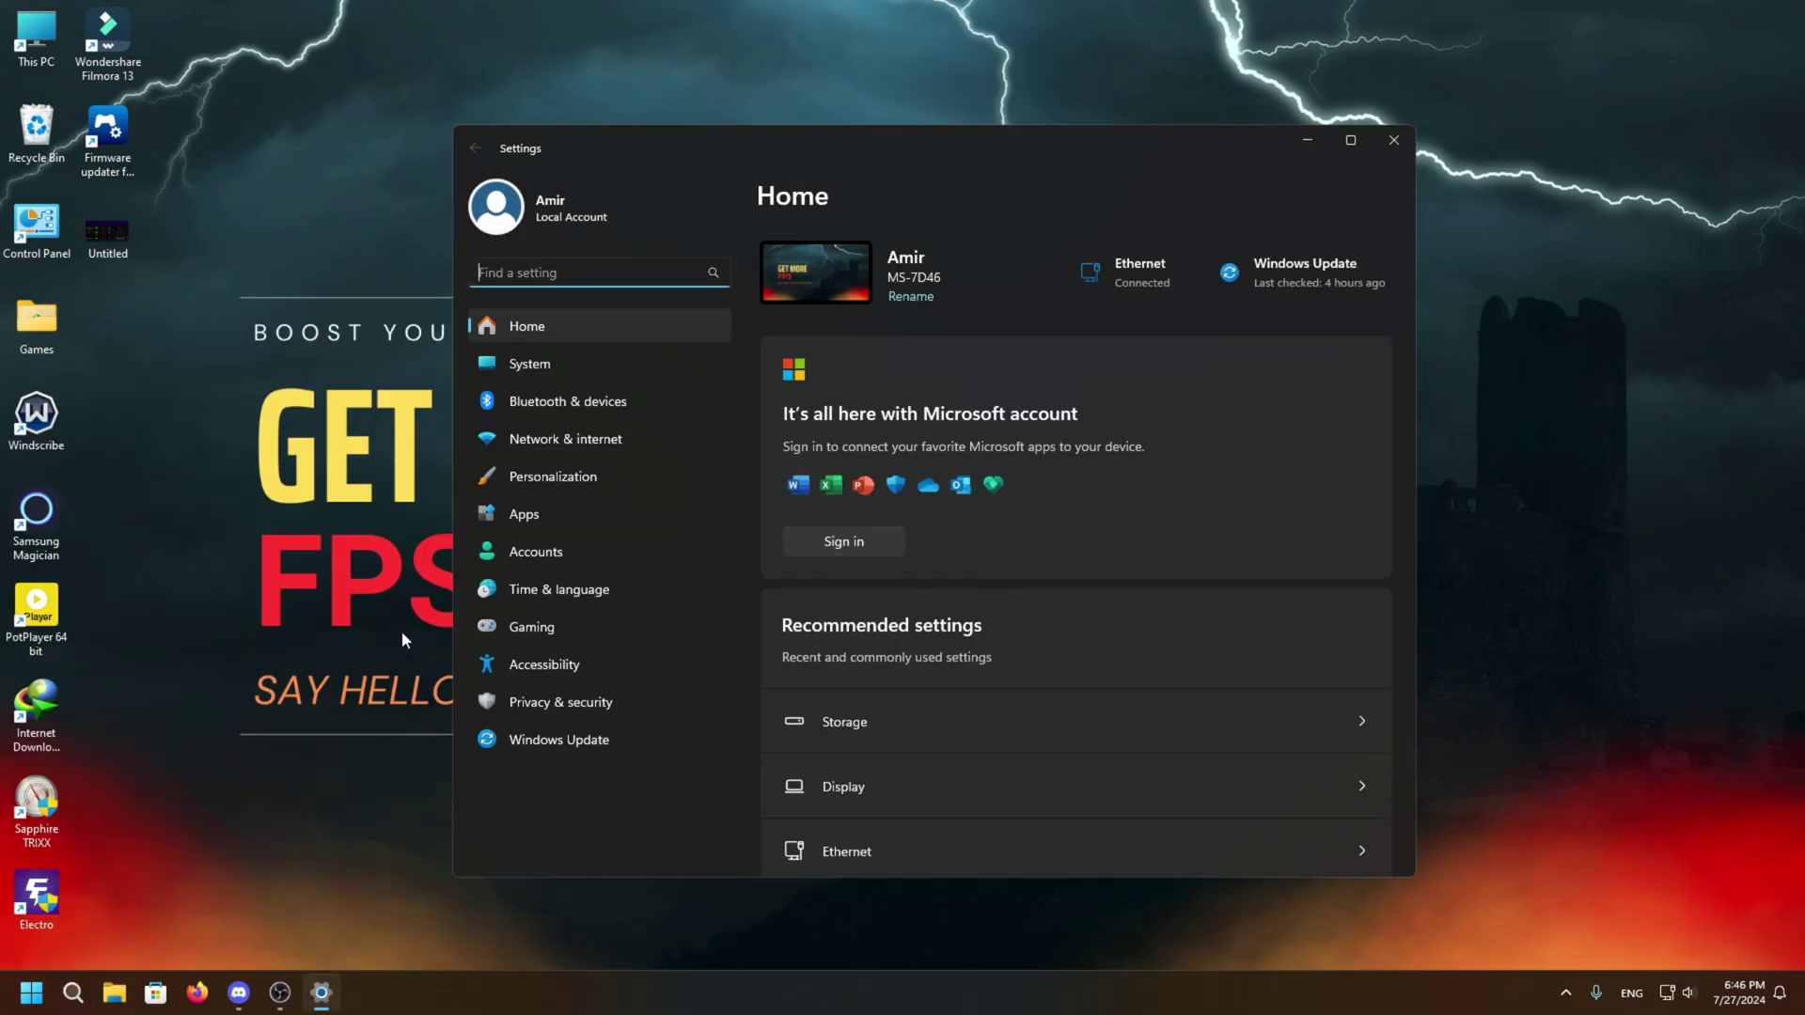
pyautogui.click(539, 633)
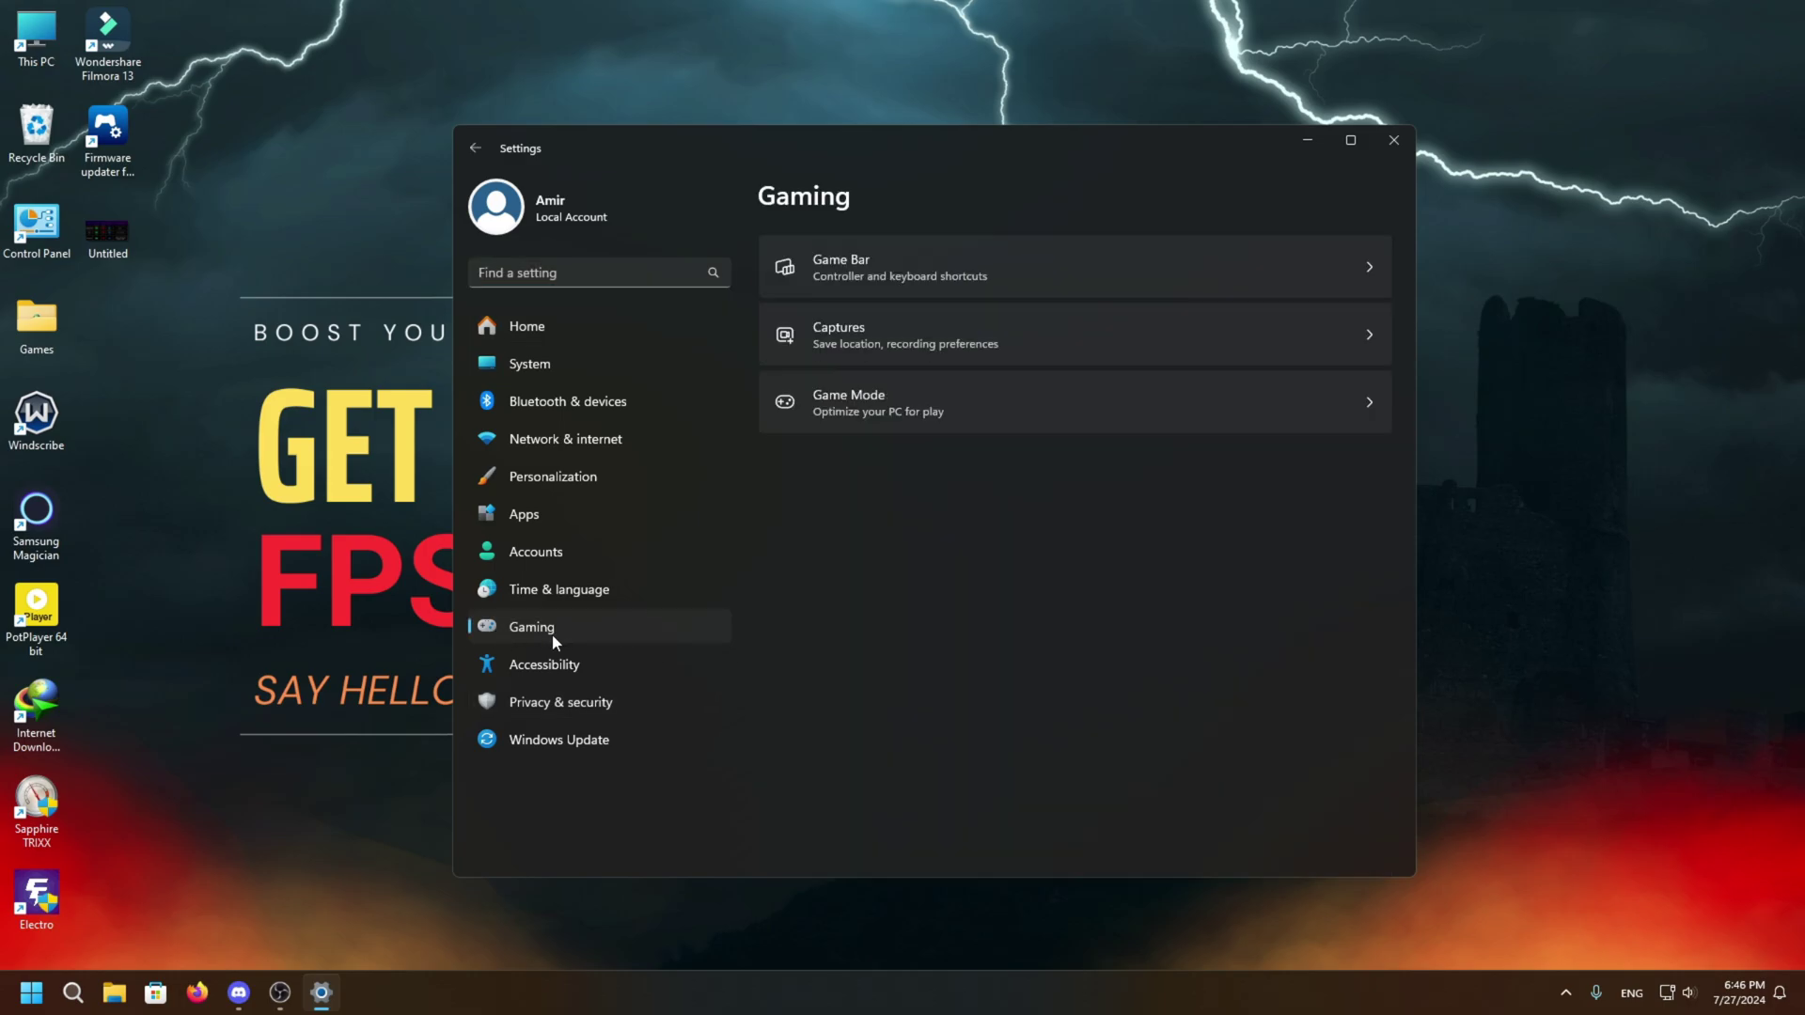
pyautogui.click(1068, 272)
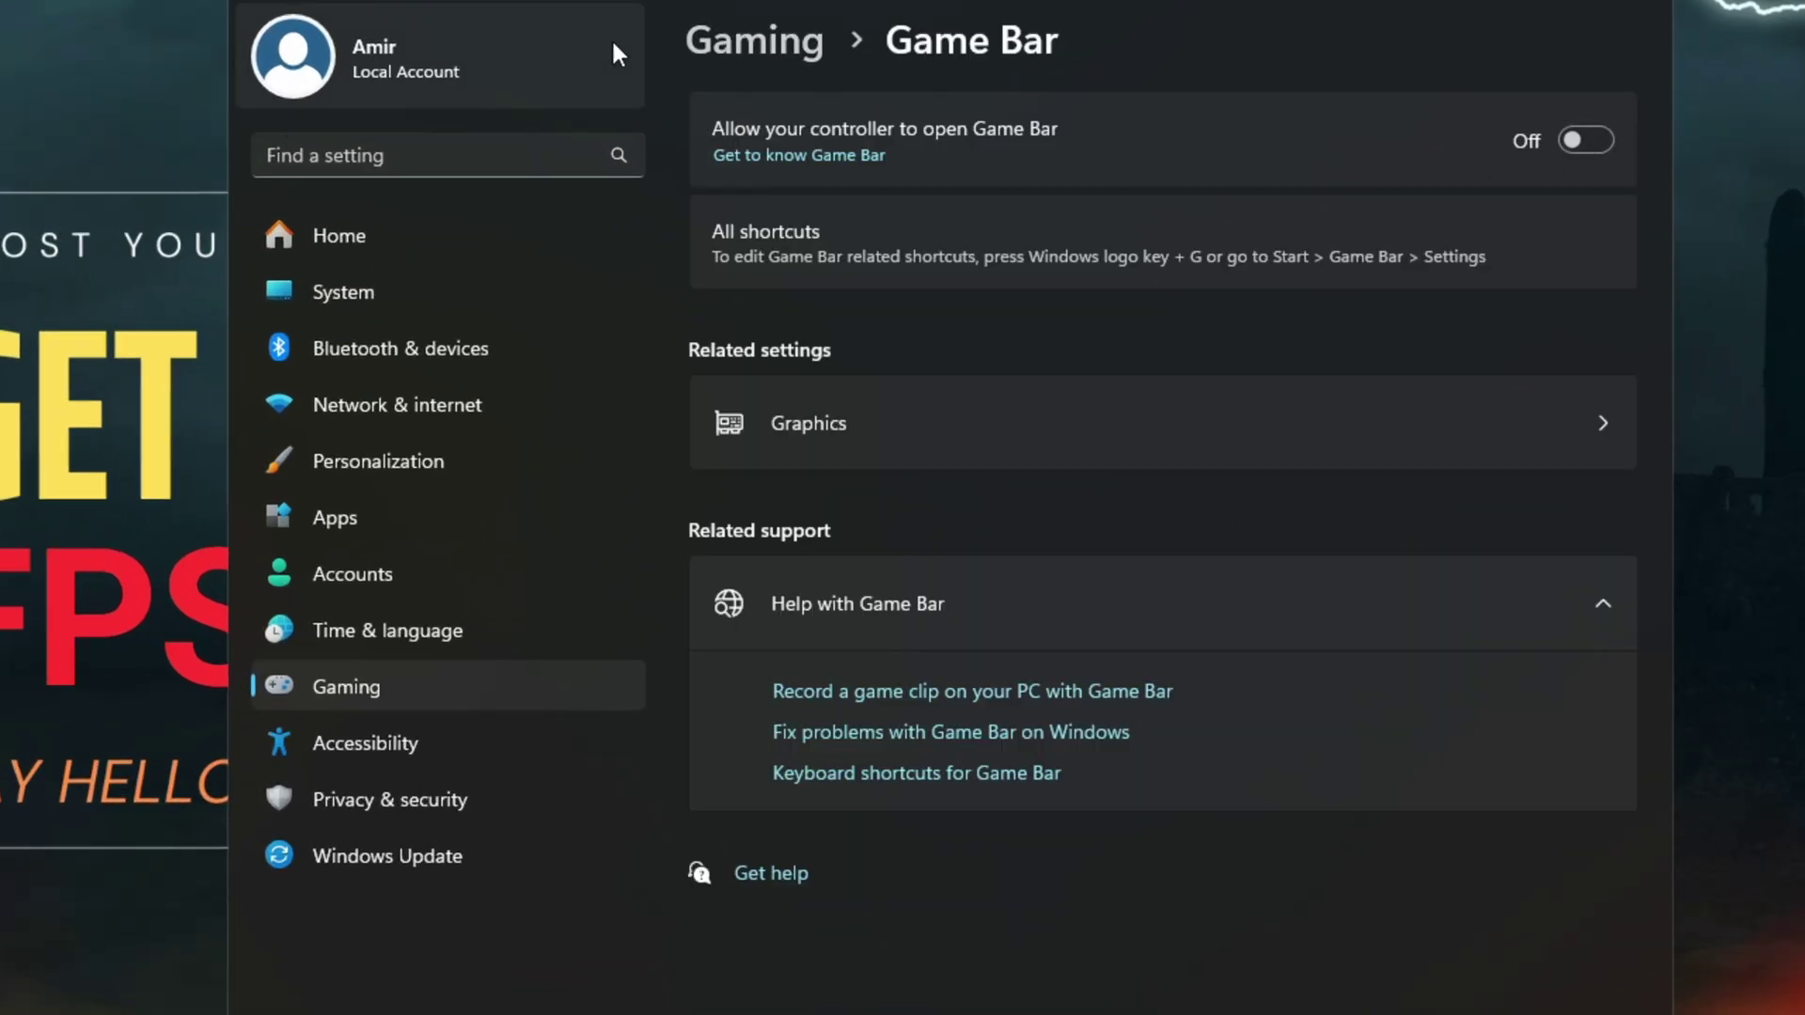
pyautogui.click(282, 1)
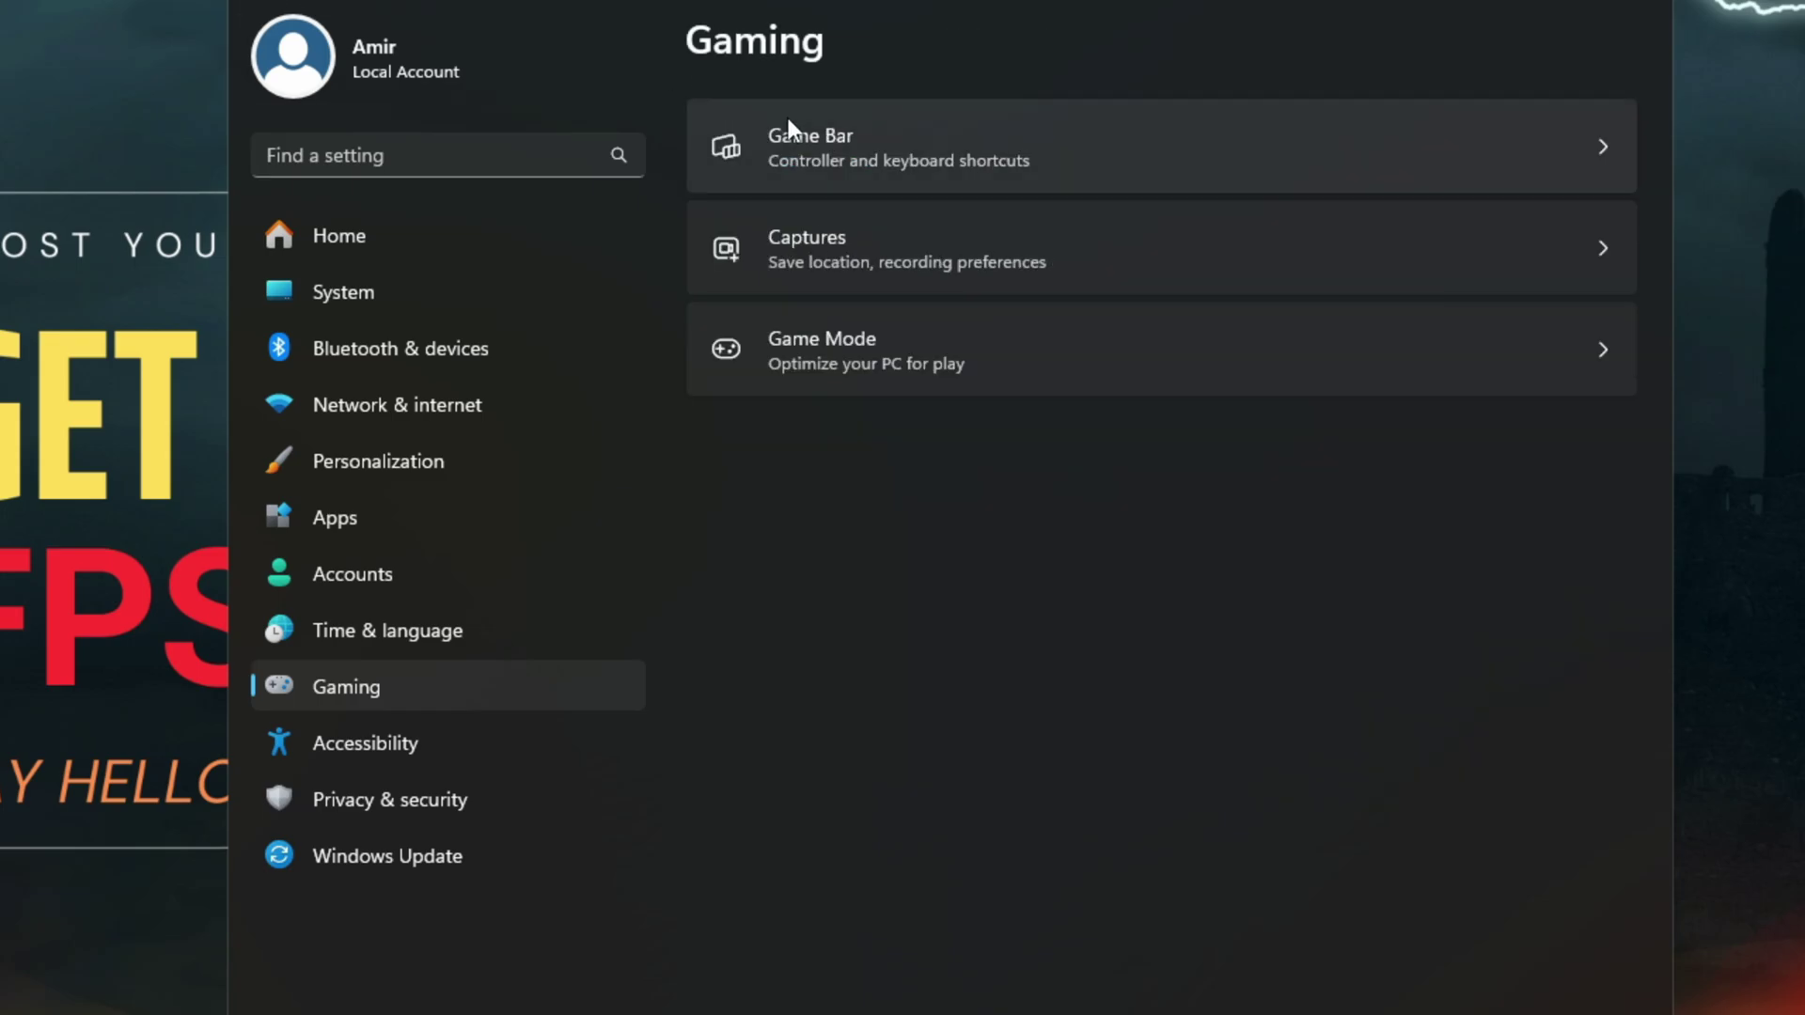
pyautogui.click(875, 365)
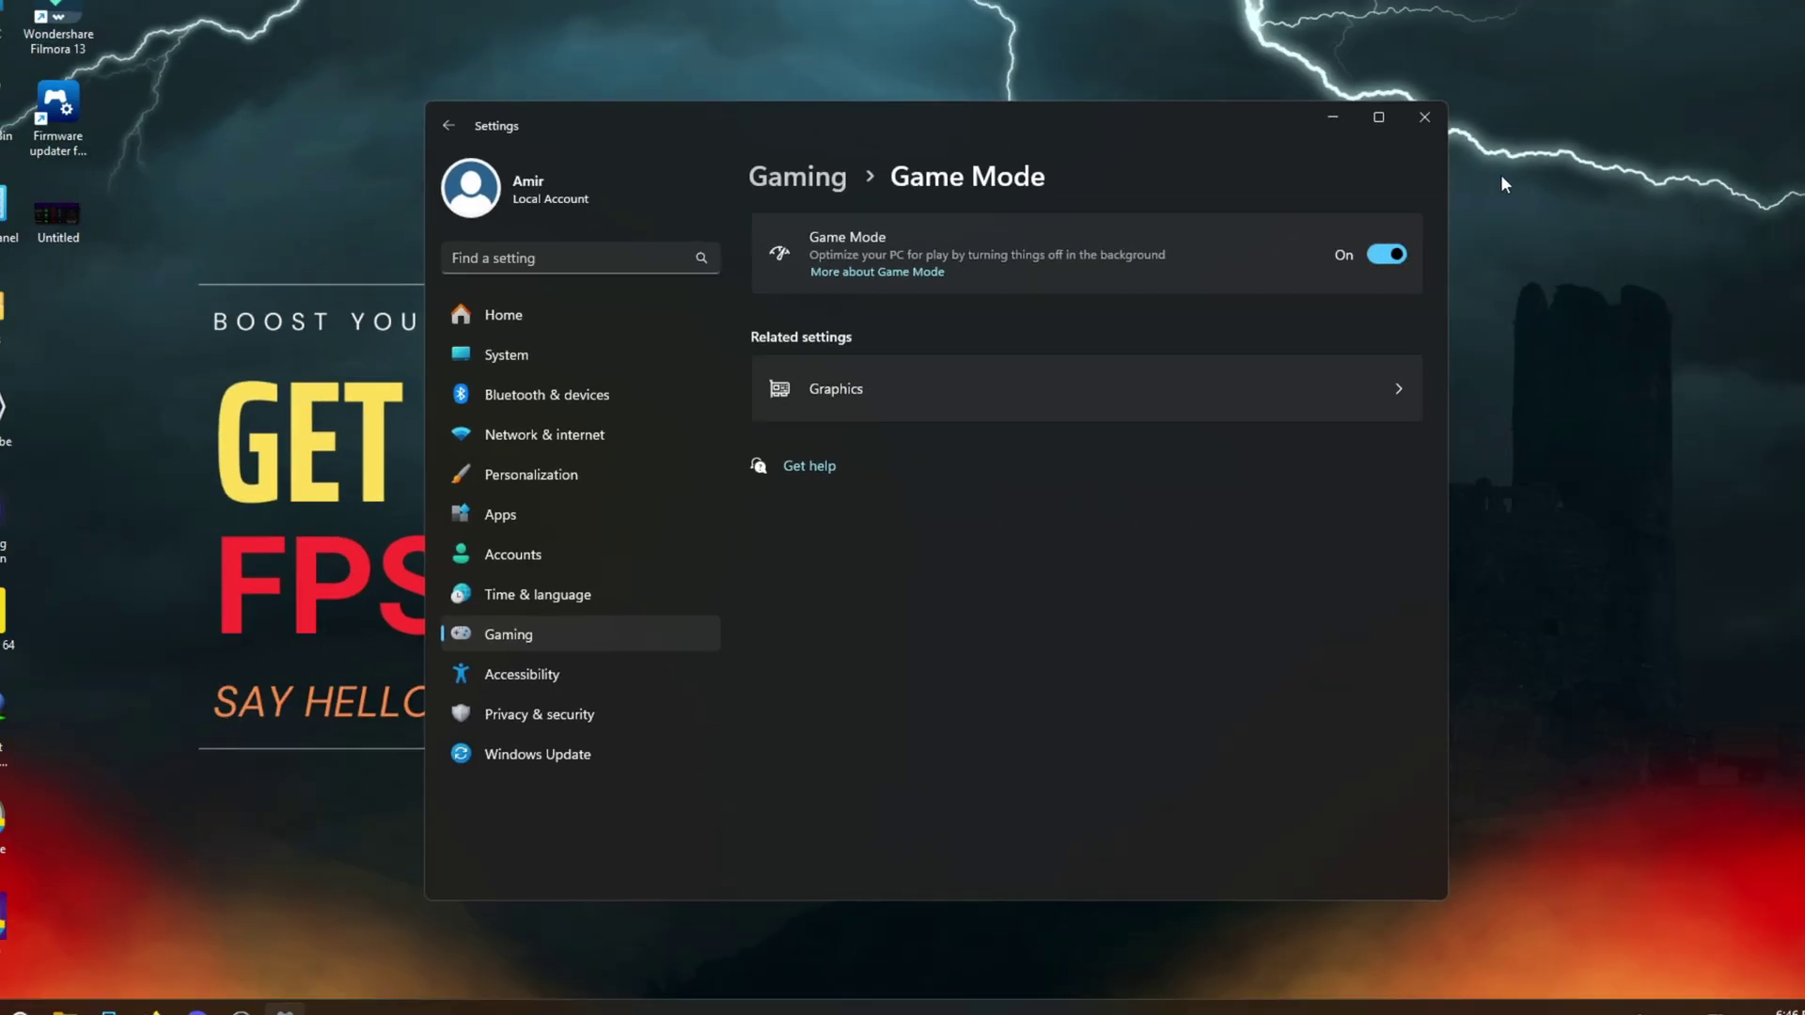
pyautogui.click(1400, 132)
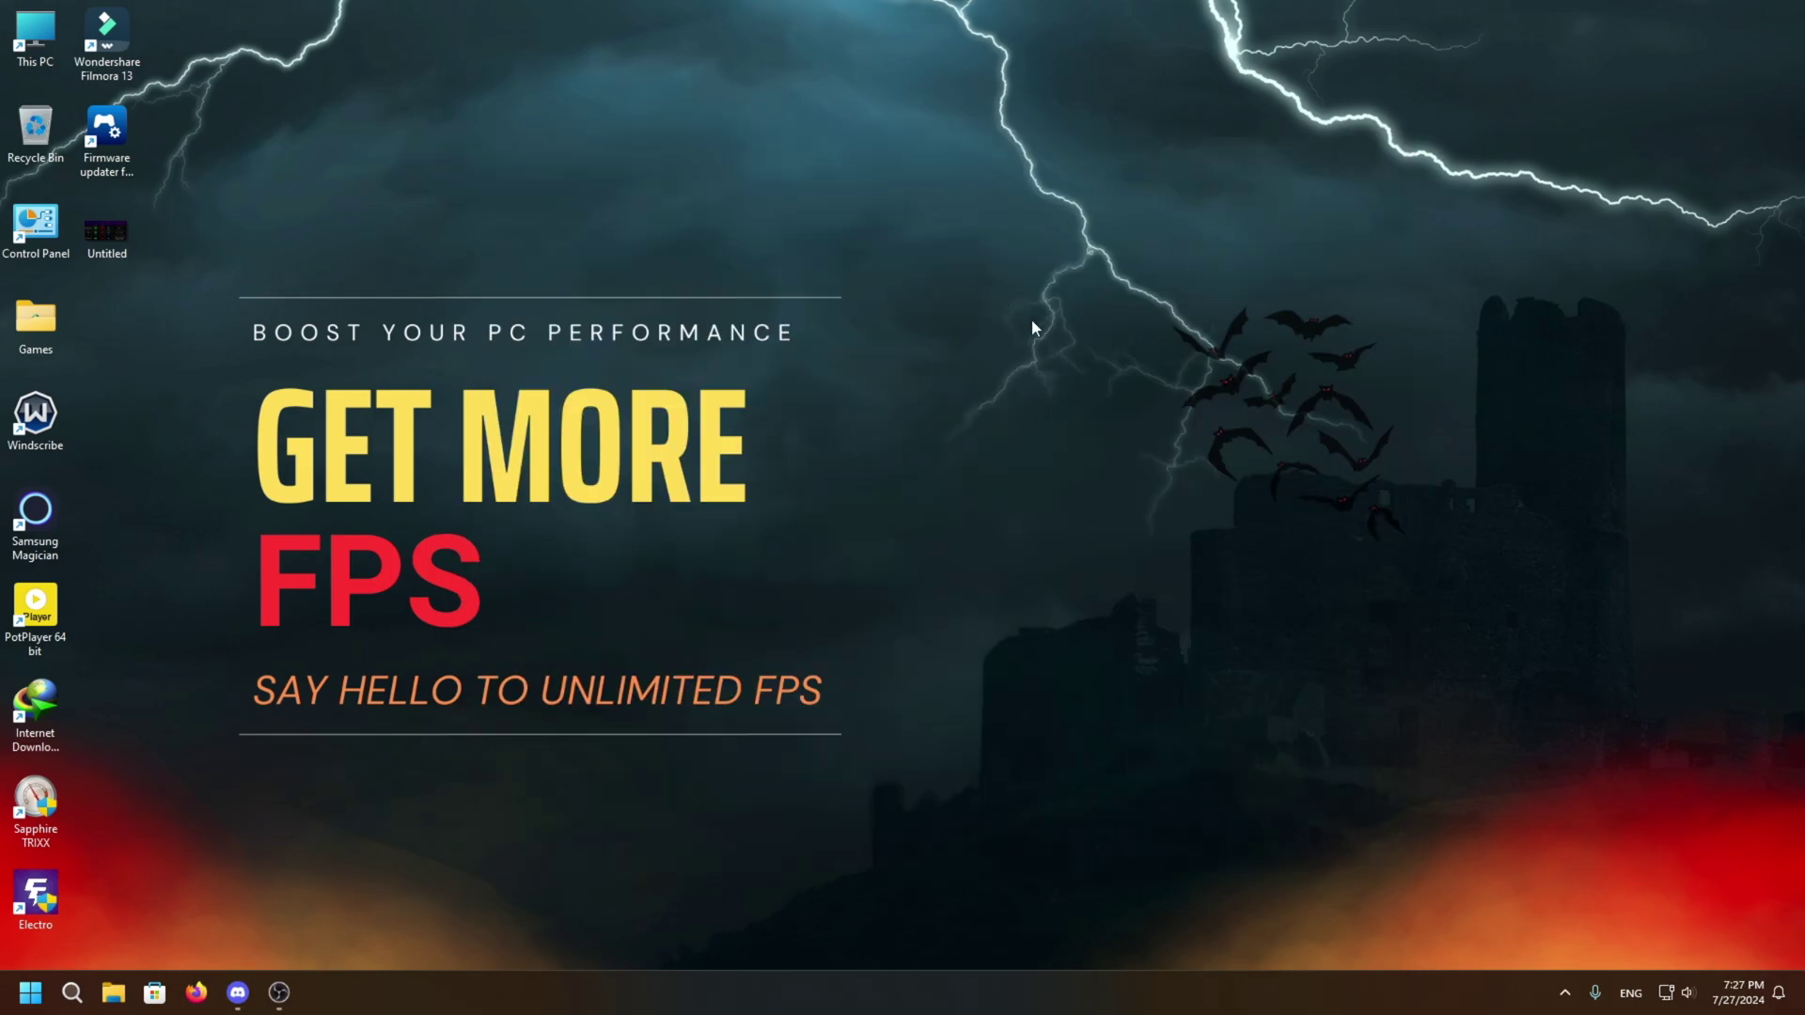
# Step: Open the Windows Temp folder by executing "temp" from the Run dialog
pyautogui.click(71, 991)
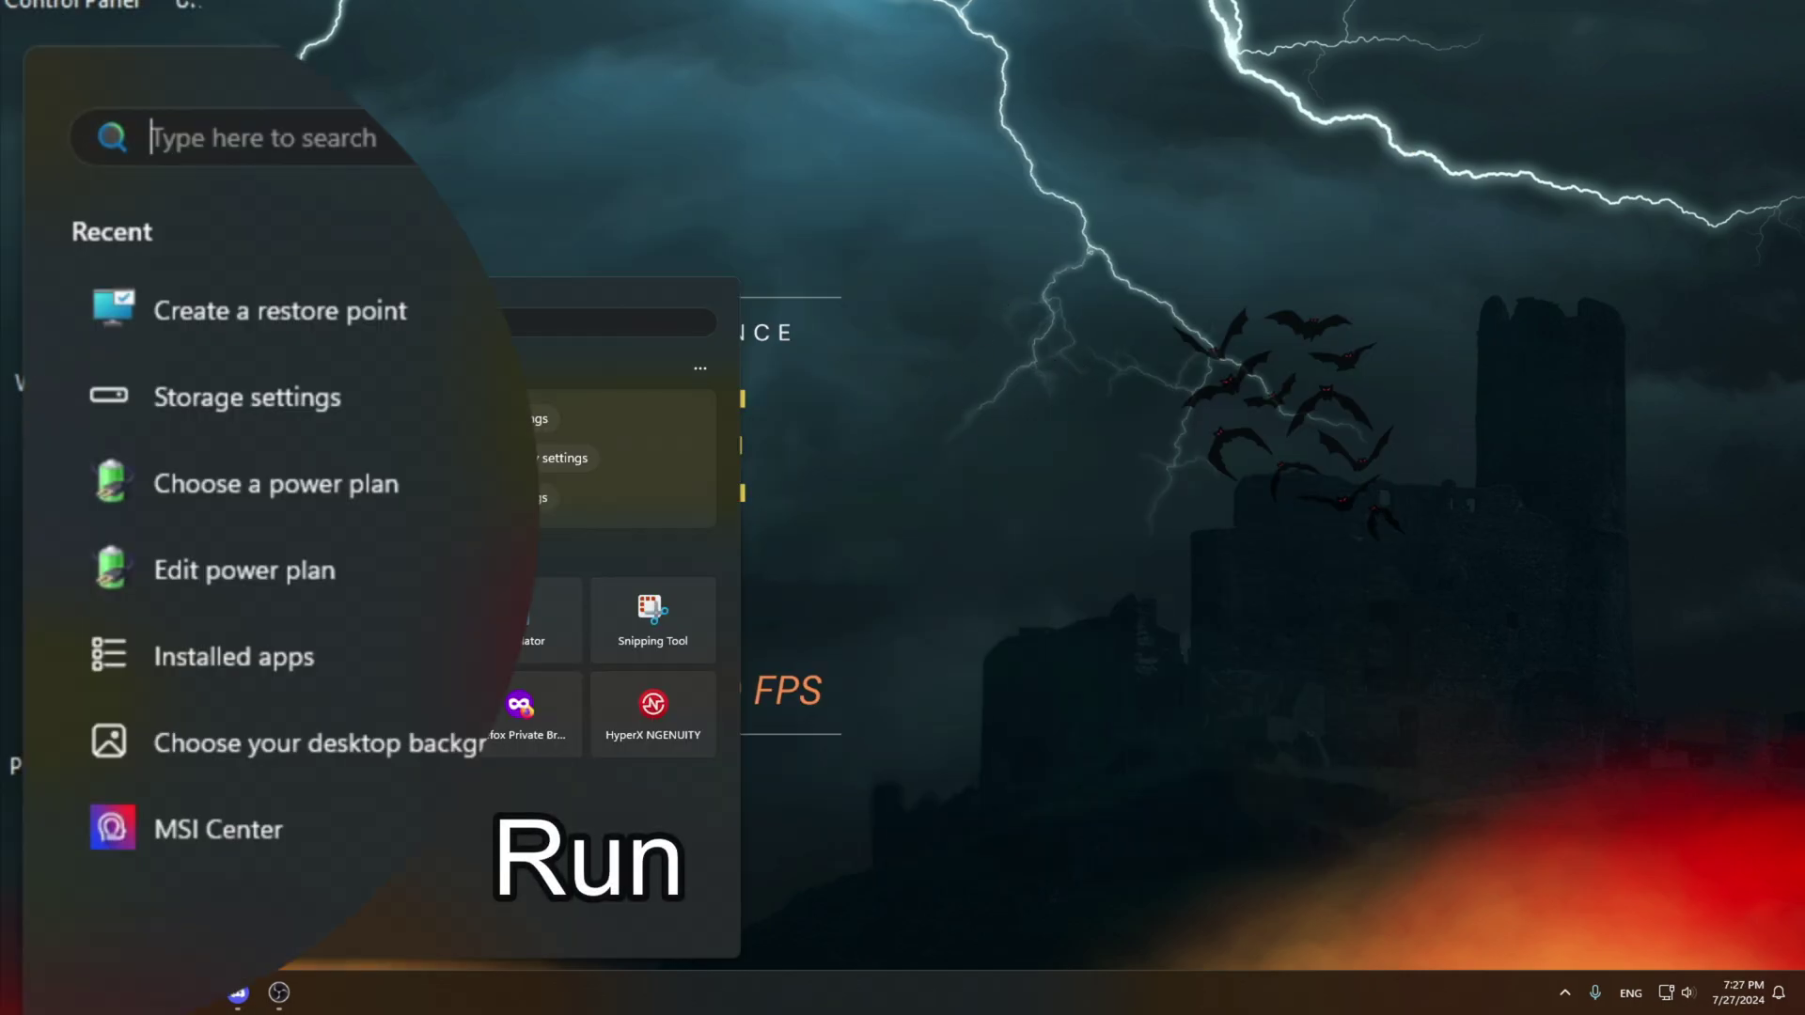
pyautogui.write('run')
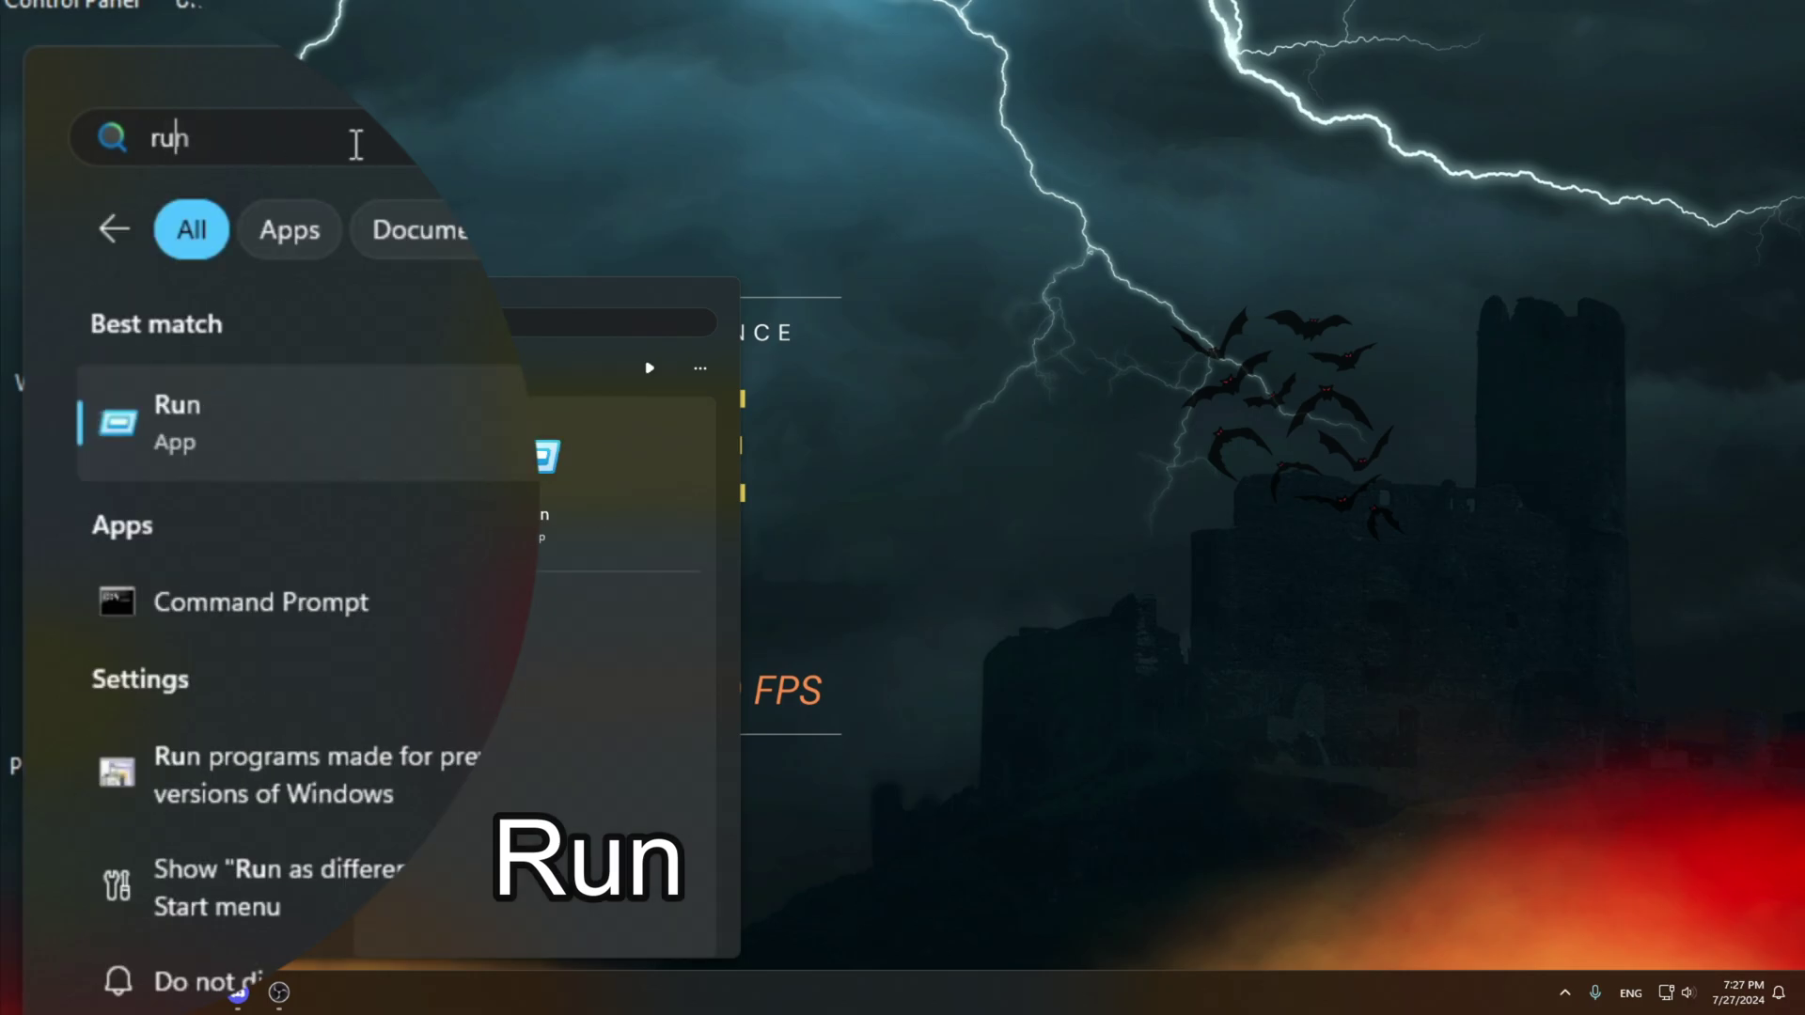
pyautogui.click(312, 434)
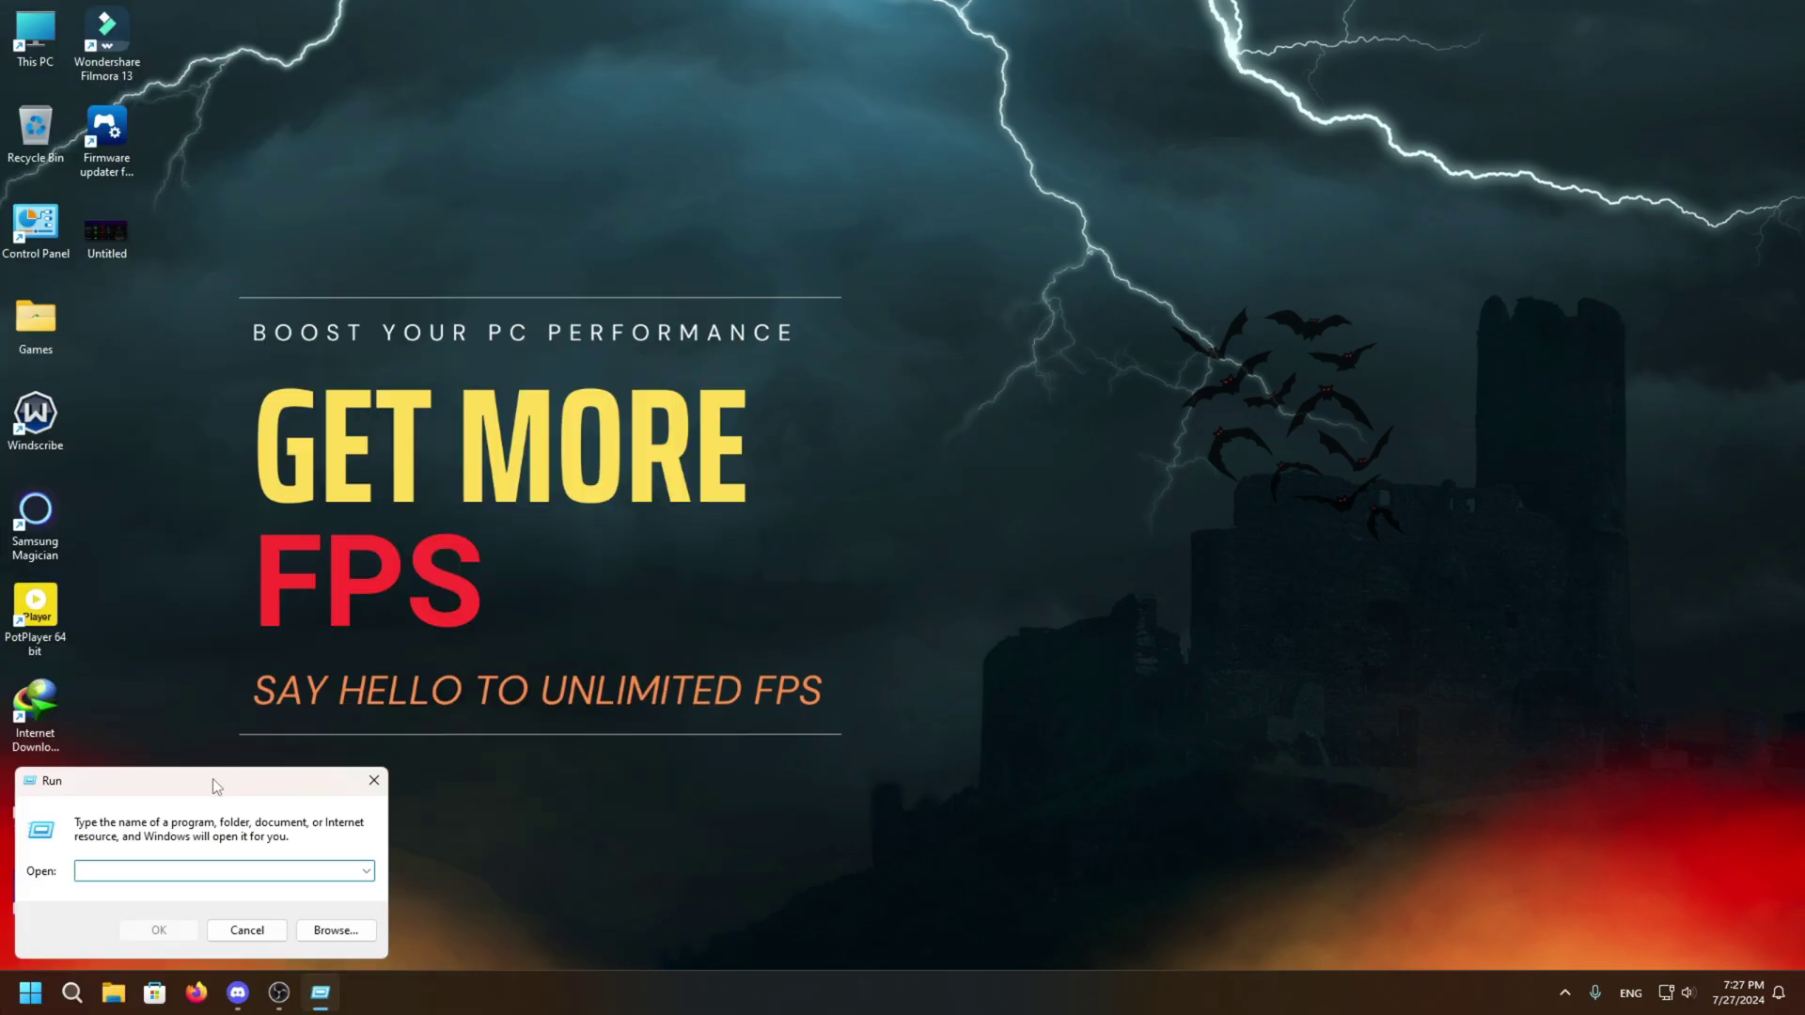
pyautogui.moveTo(213, 778); pyautogui.dragTo(846, 387)
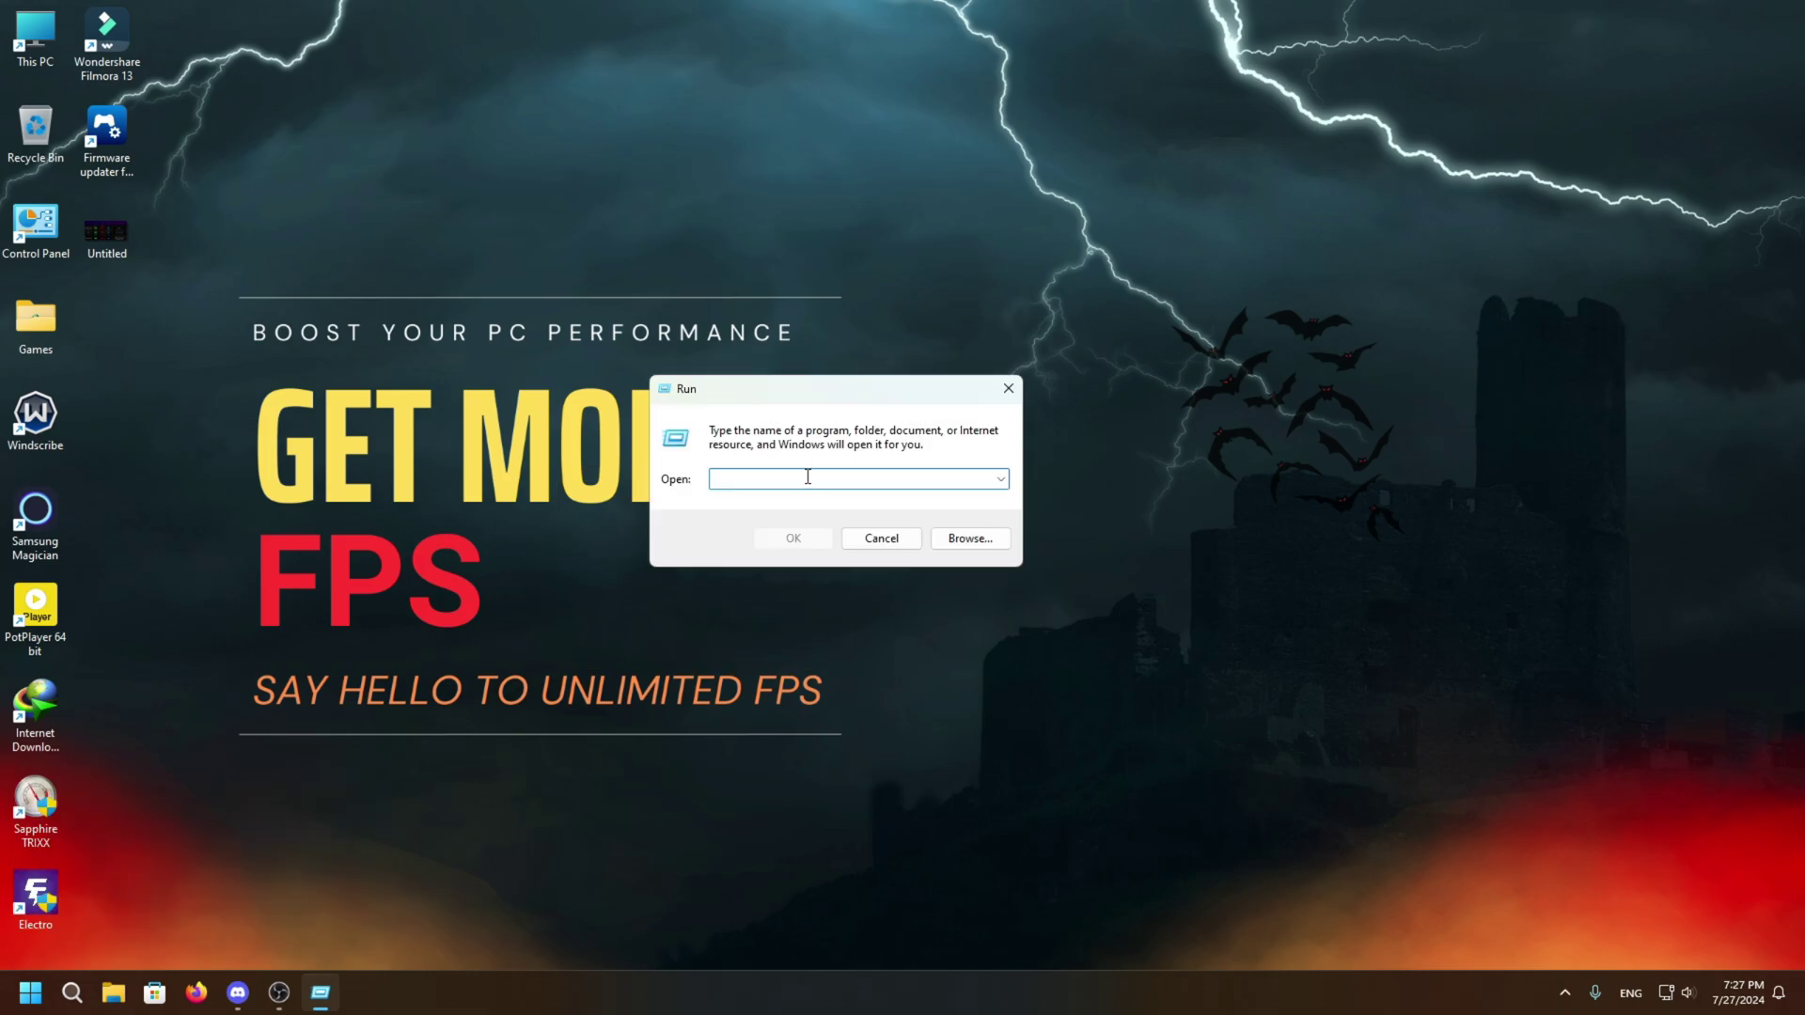
pyautogui.write('temp')
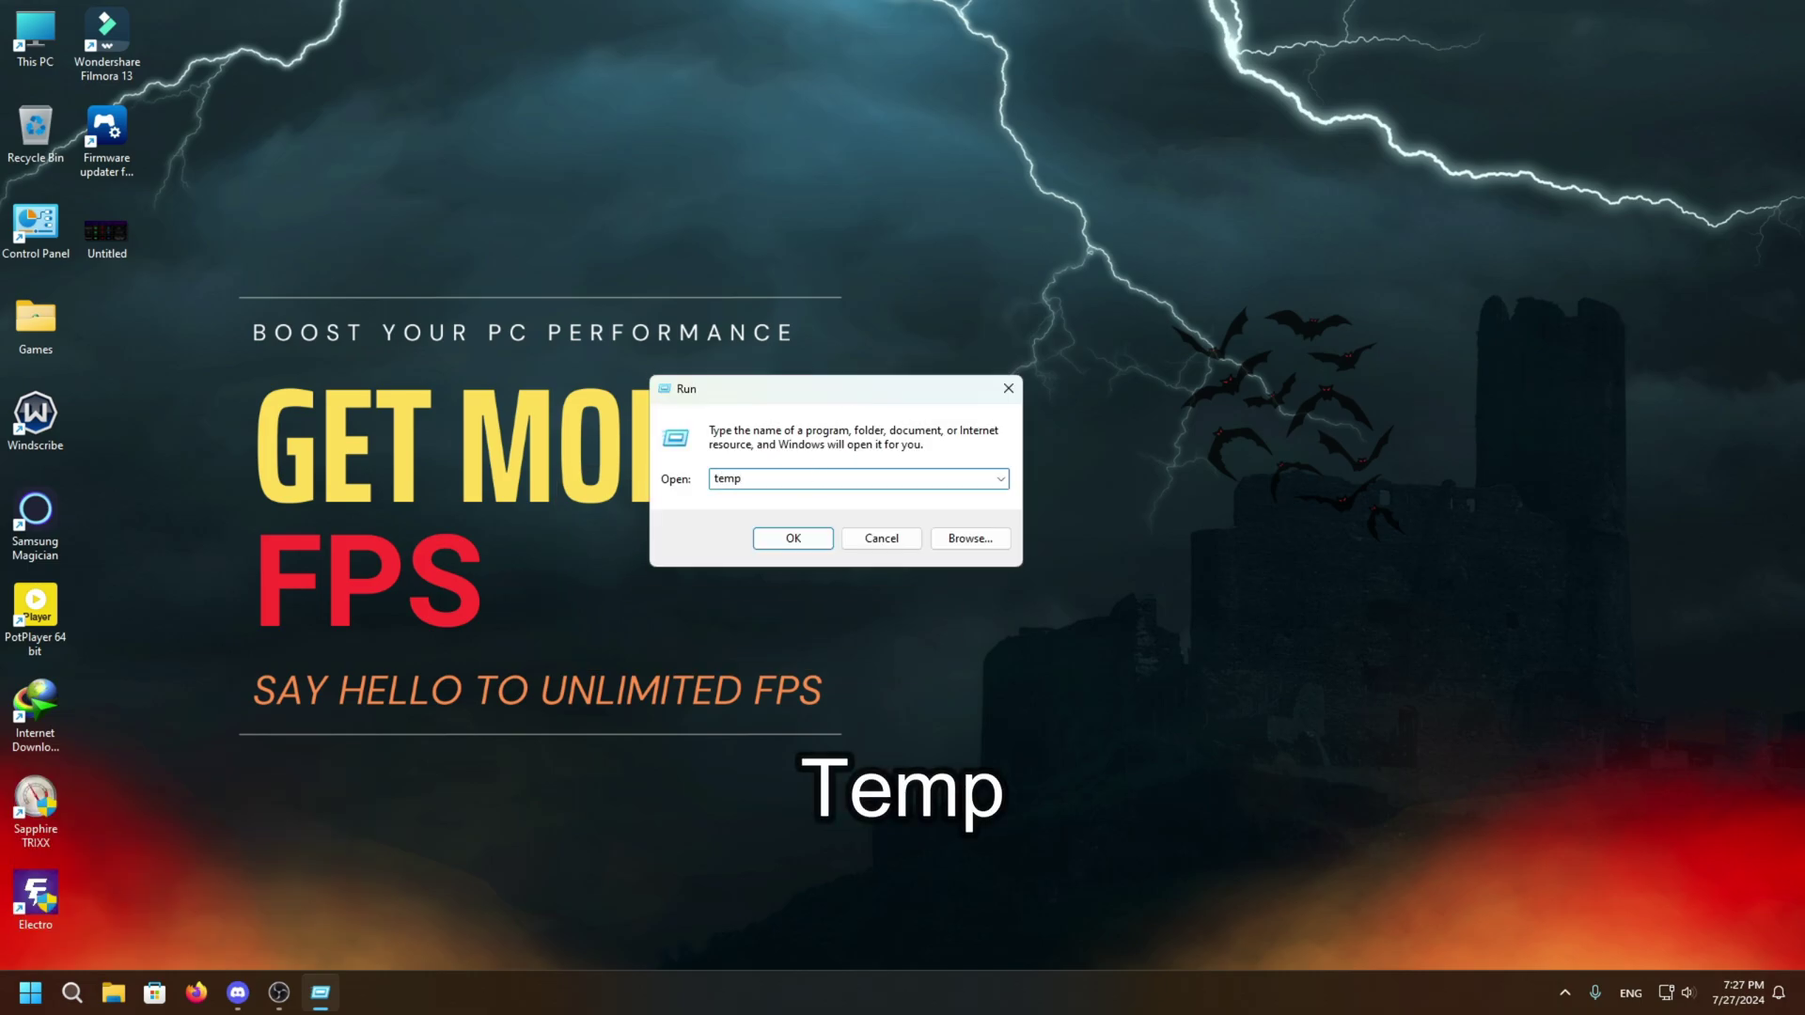
pyautogui.press('Return')
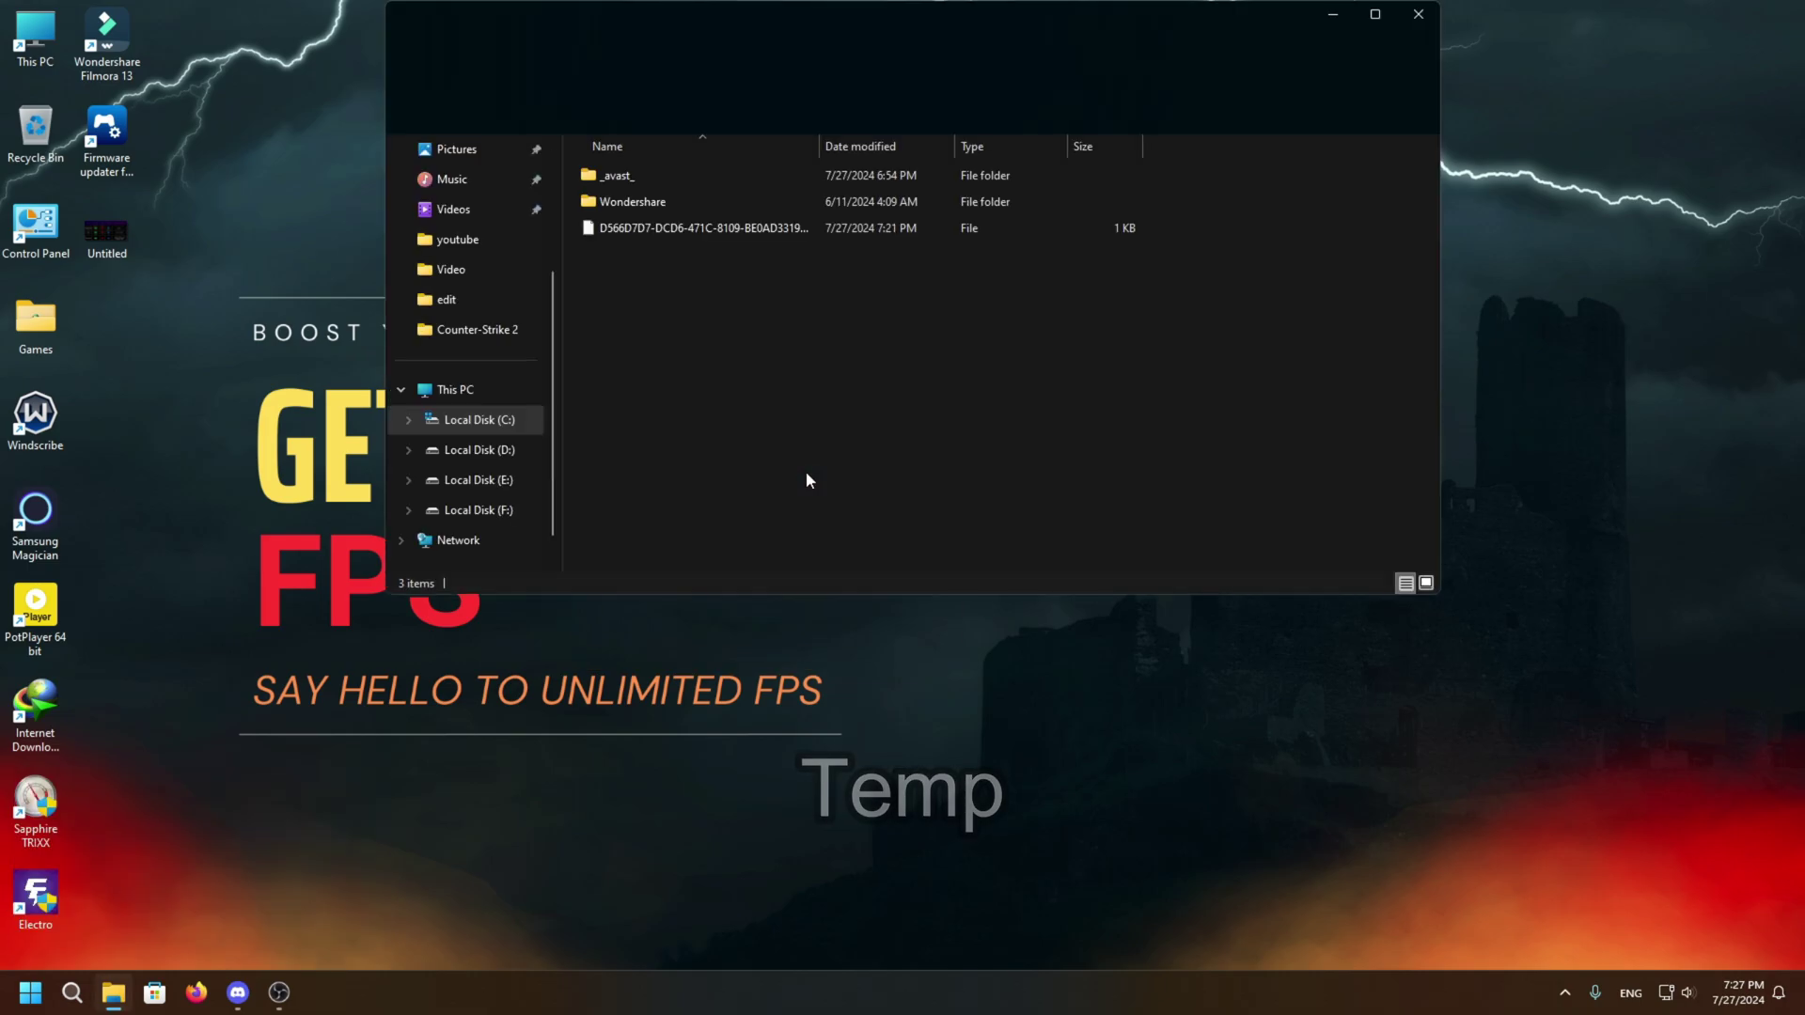
# Step: Delete everything in the Windows Temp folder, skipping all items that are in use, and close the folder
pyautogui.moveTo(684, 300); pyautogui.dragTo(681, 173)
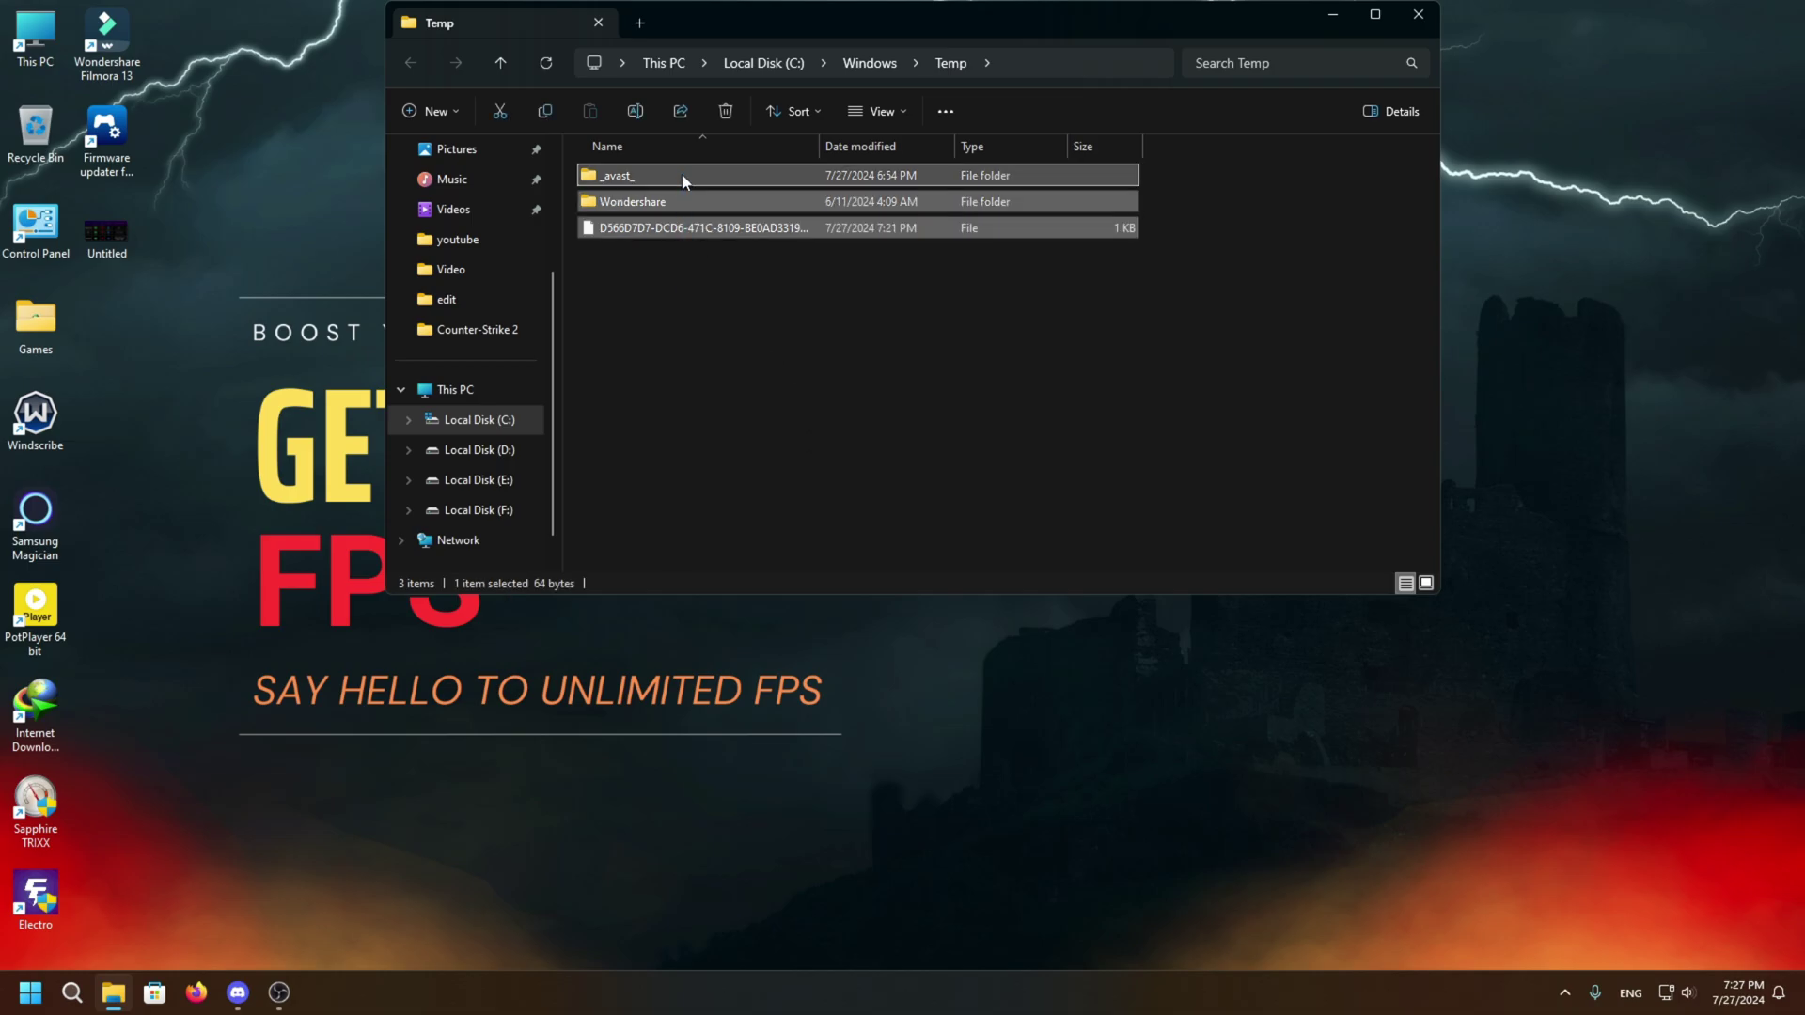
pyautogui.rightClick(681, 173)
pyautogui.click(829, 199)
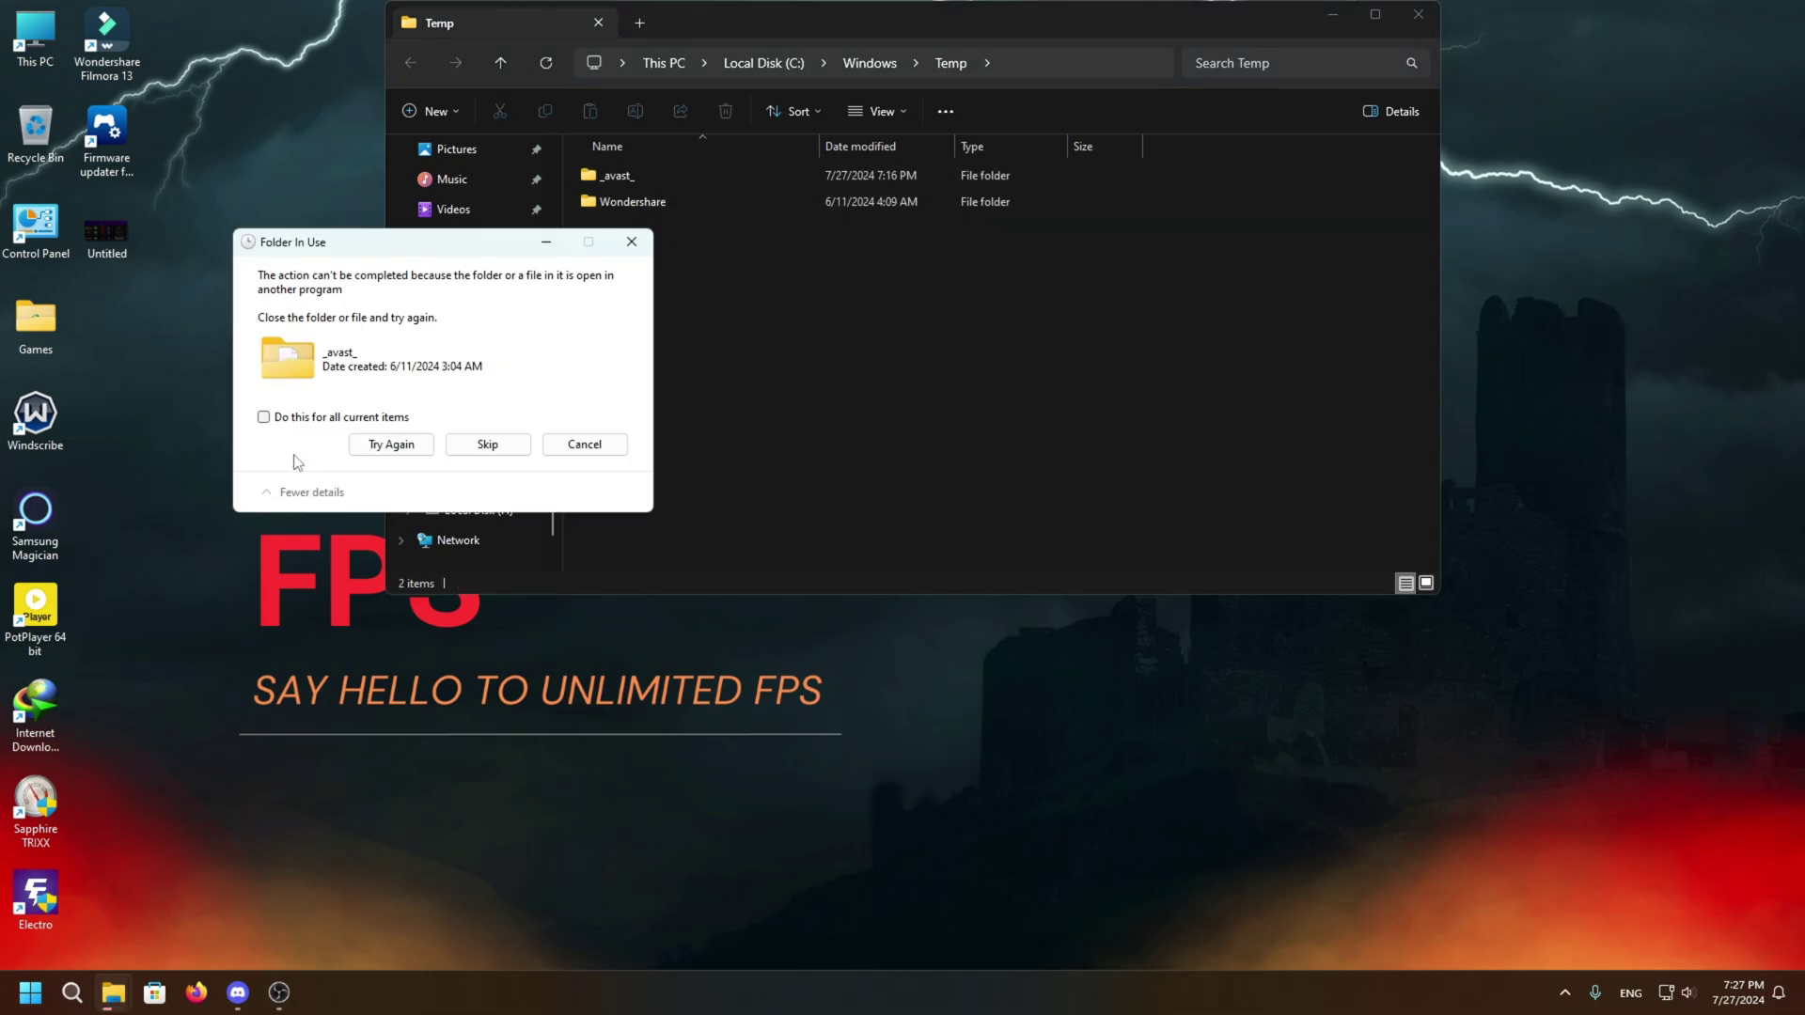
pyautogui.click(263, 416)
pyautogui.click(470, 445)
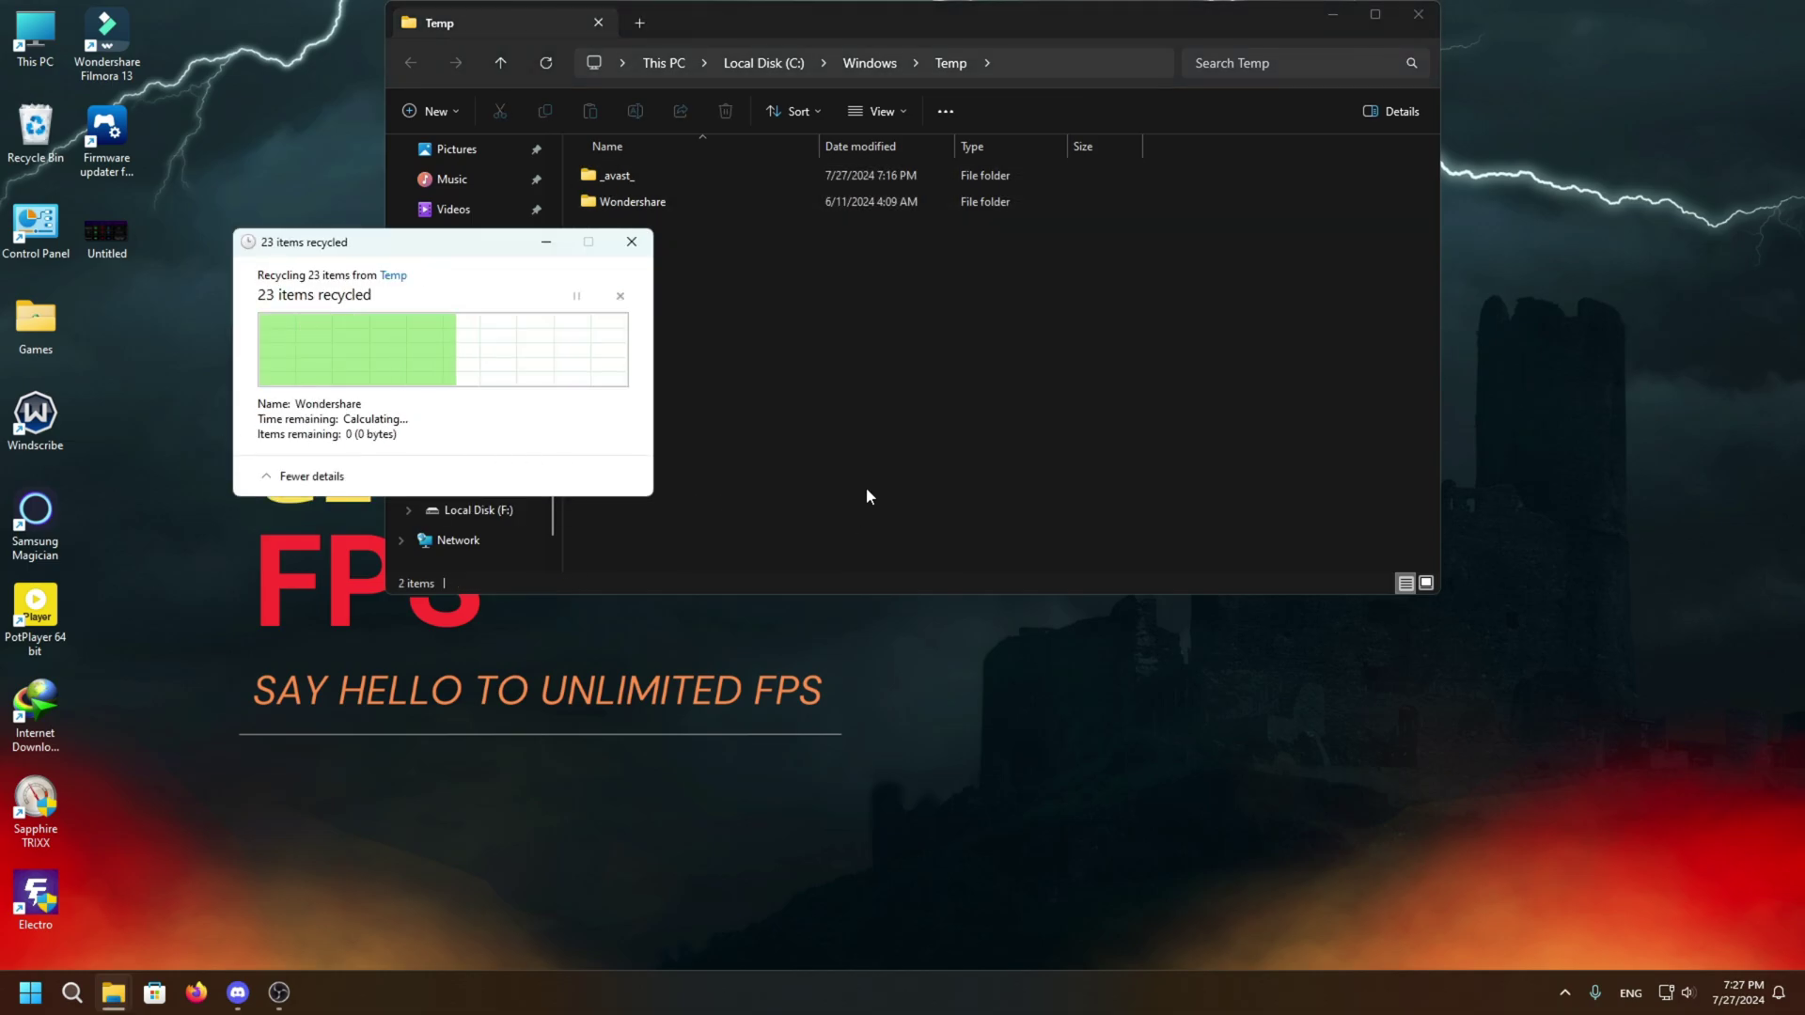
pyautogui.click(1419, 16)
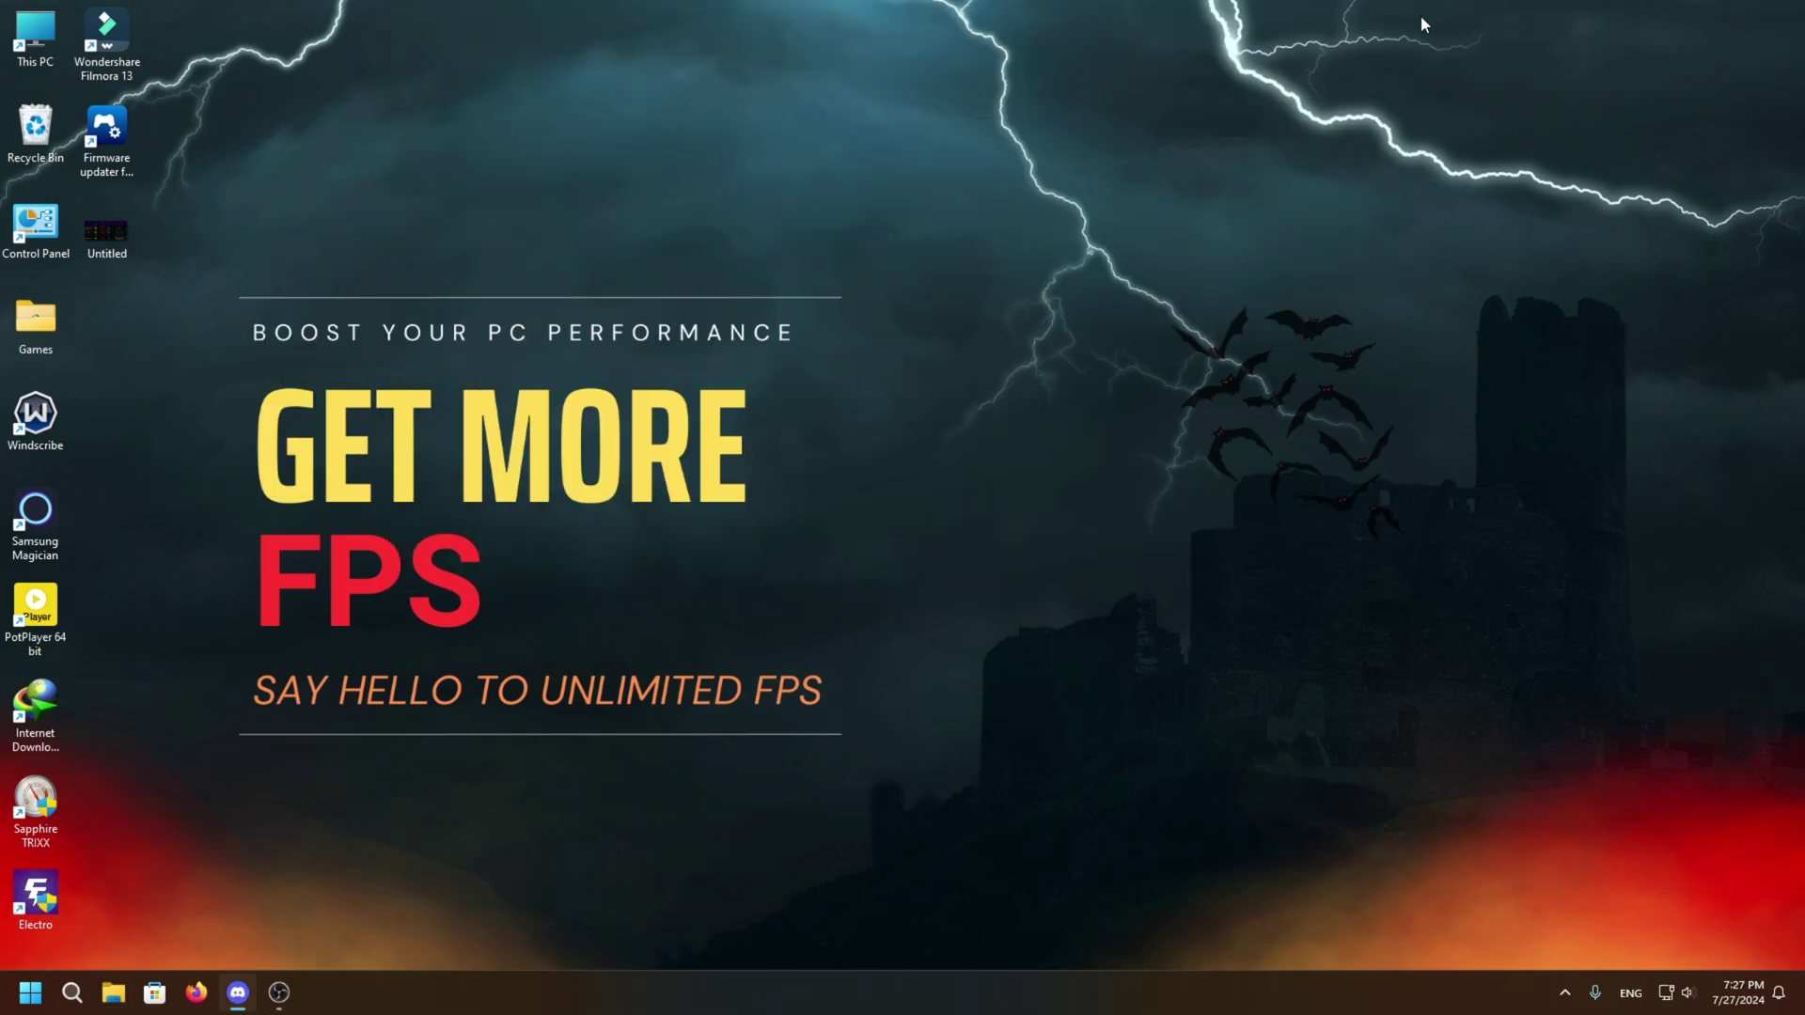
# Step: Open the user's local Temp folder by executing "%temp%" from the Run dialog
pyautogui.click(71, 993)
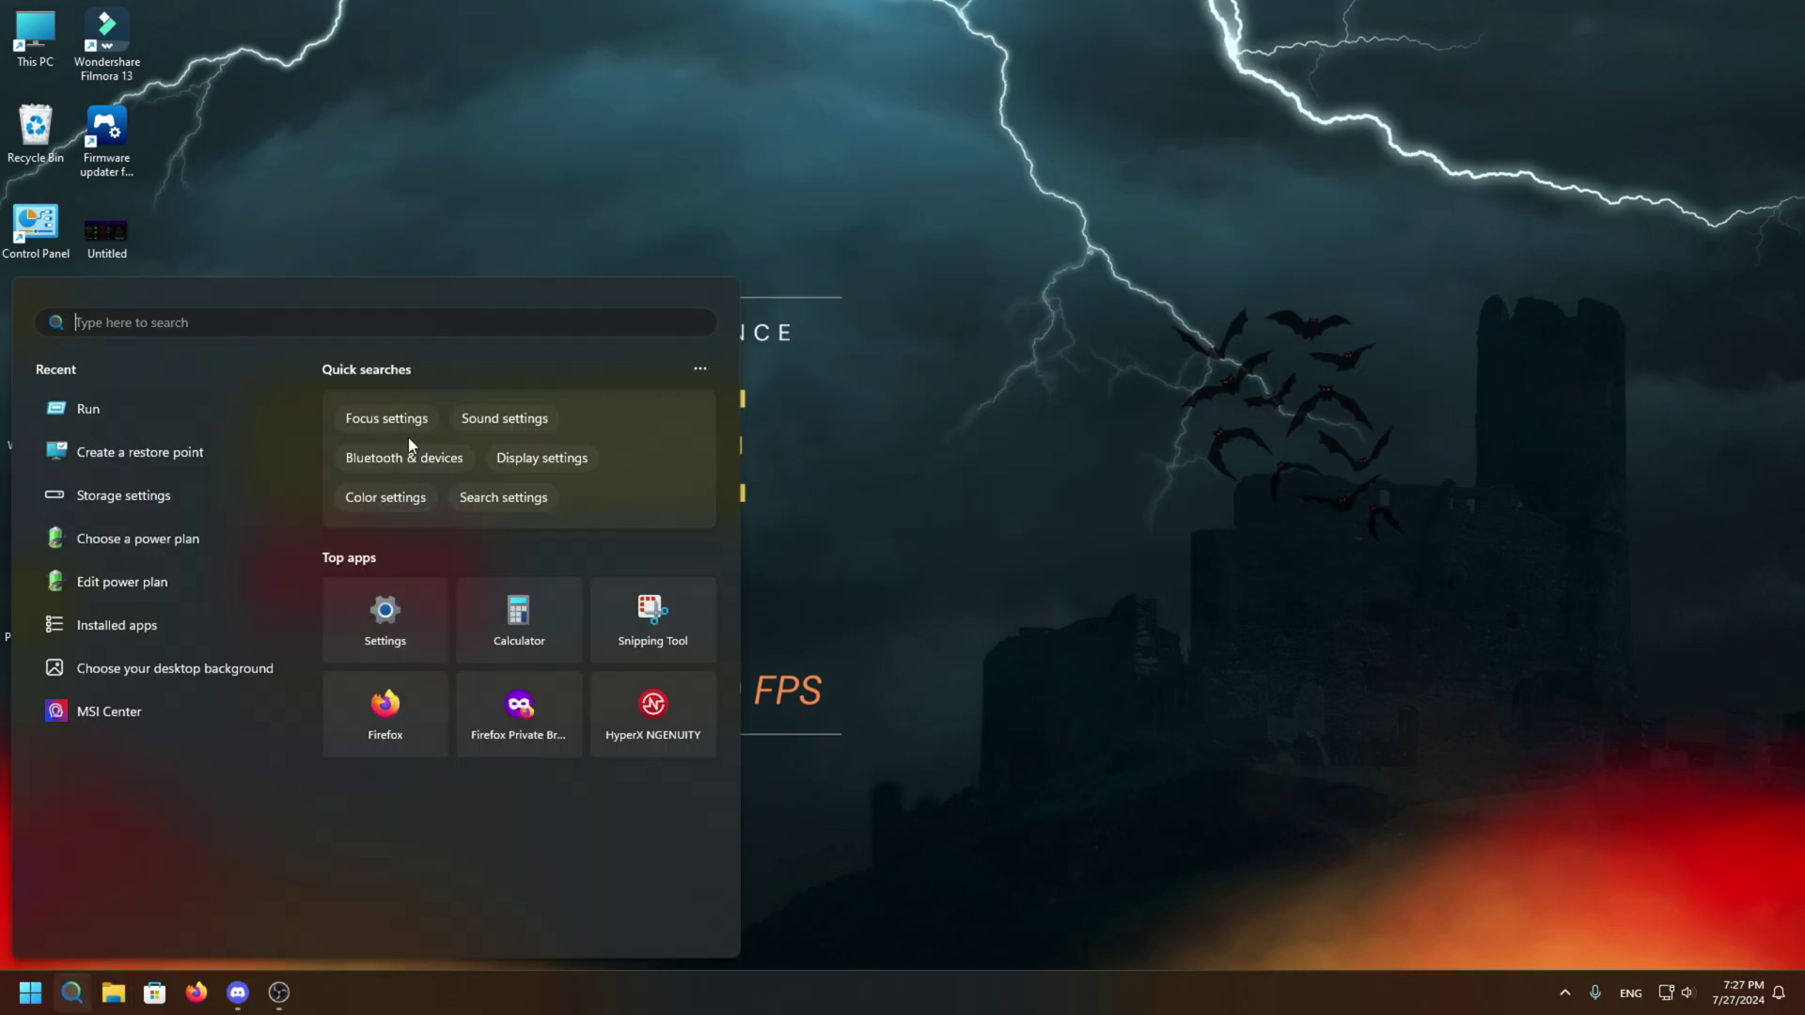
pyautogui.click(159, 414)
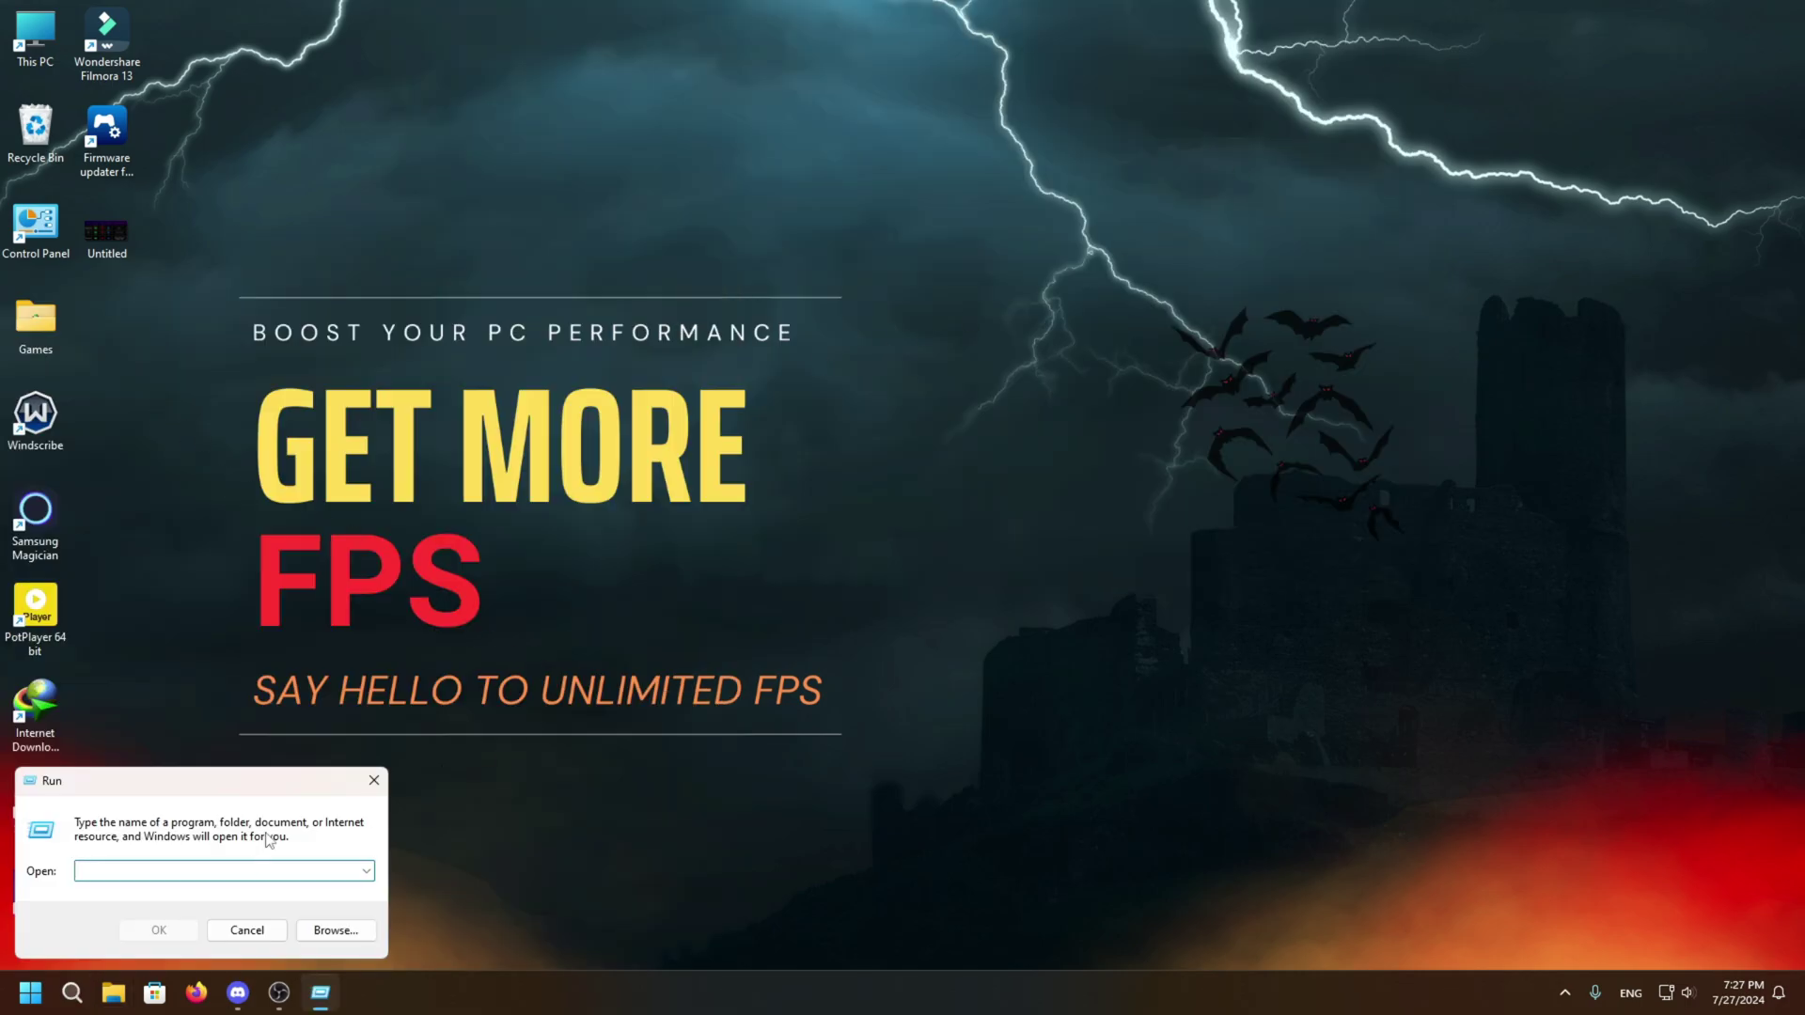
pyautogui.moveTo(276, 788); pyautogui.dragTo(968, 280)
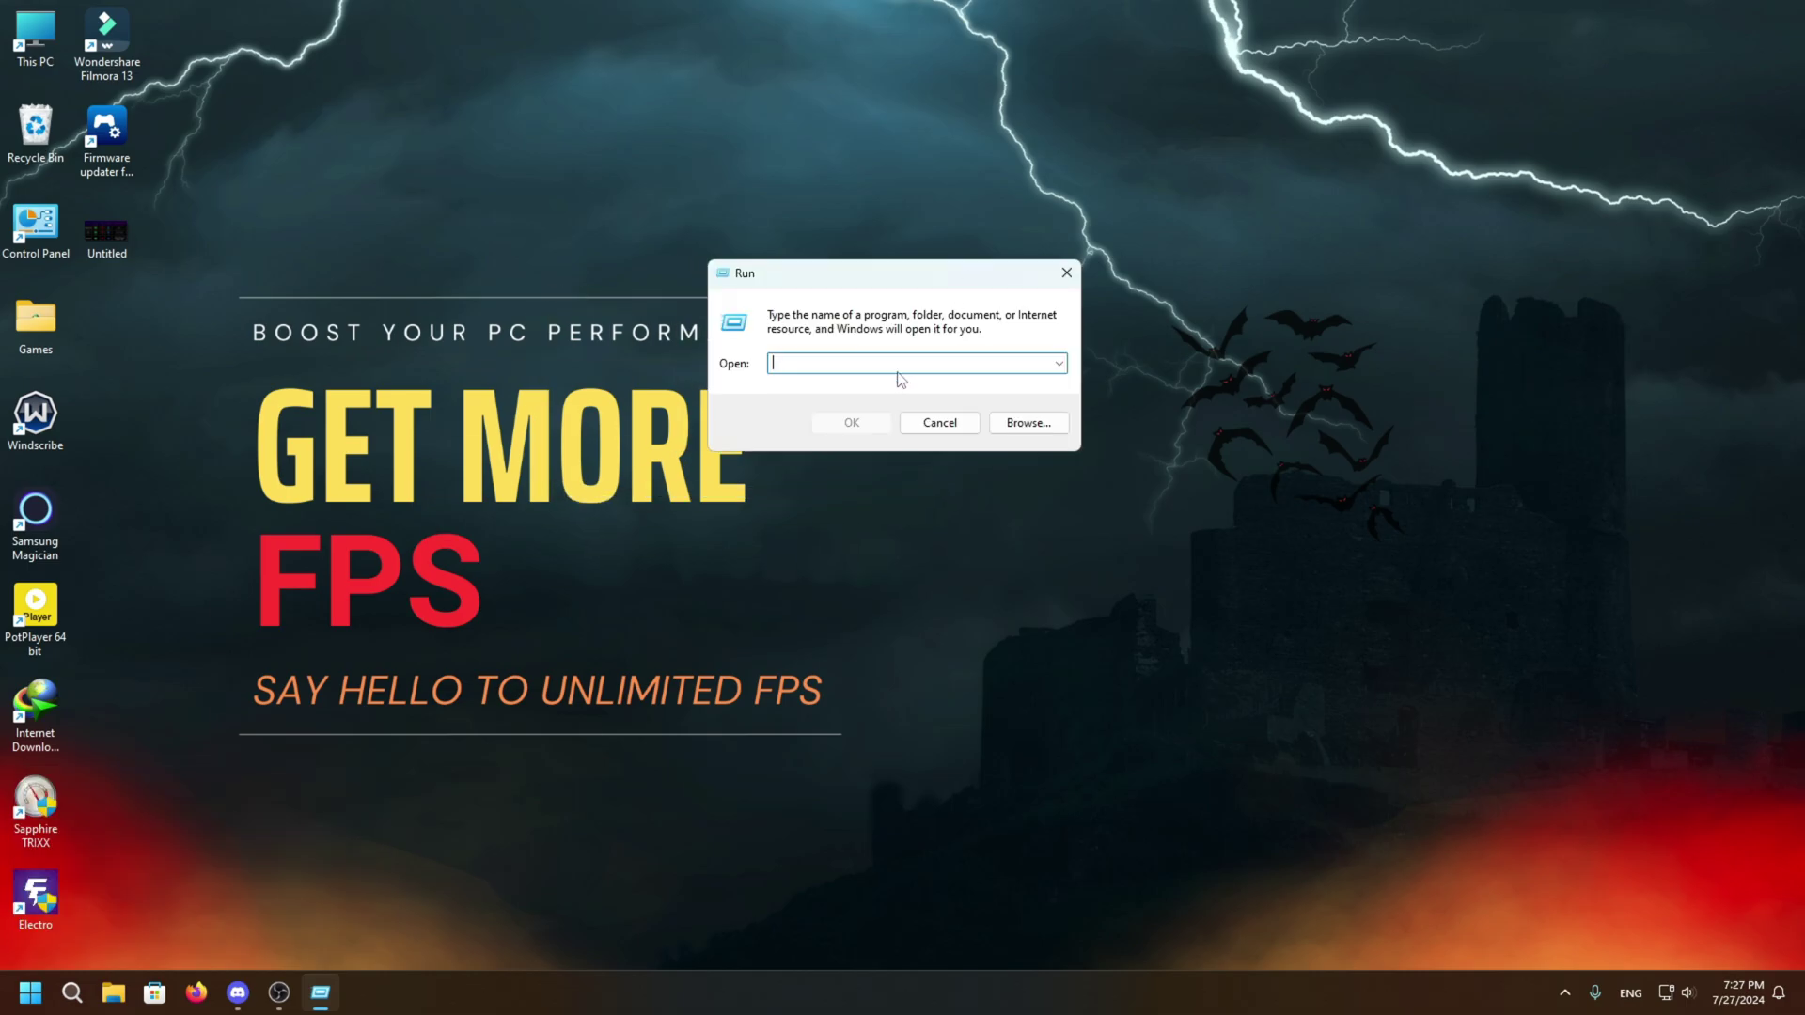
pyautogui.write('%')
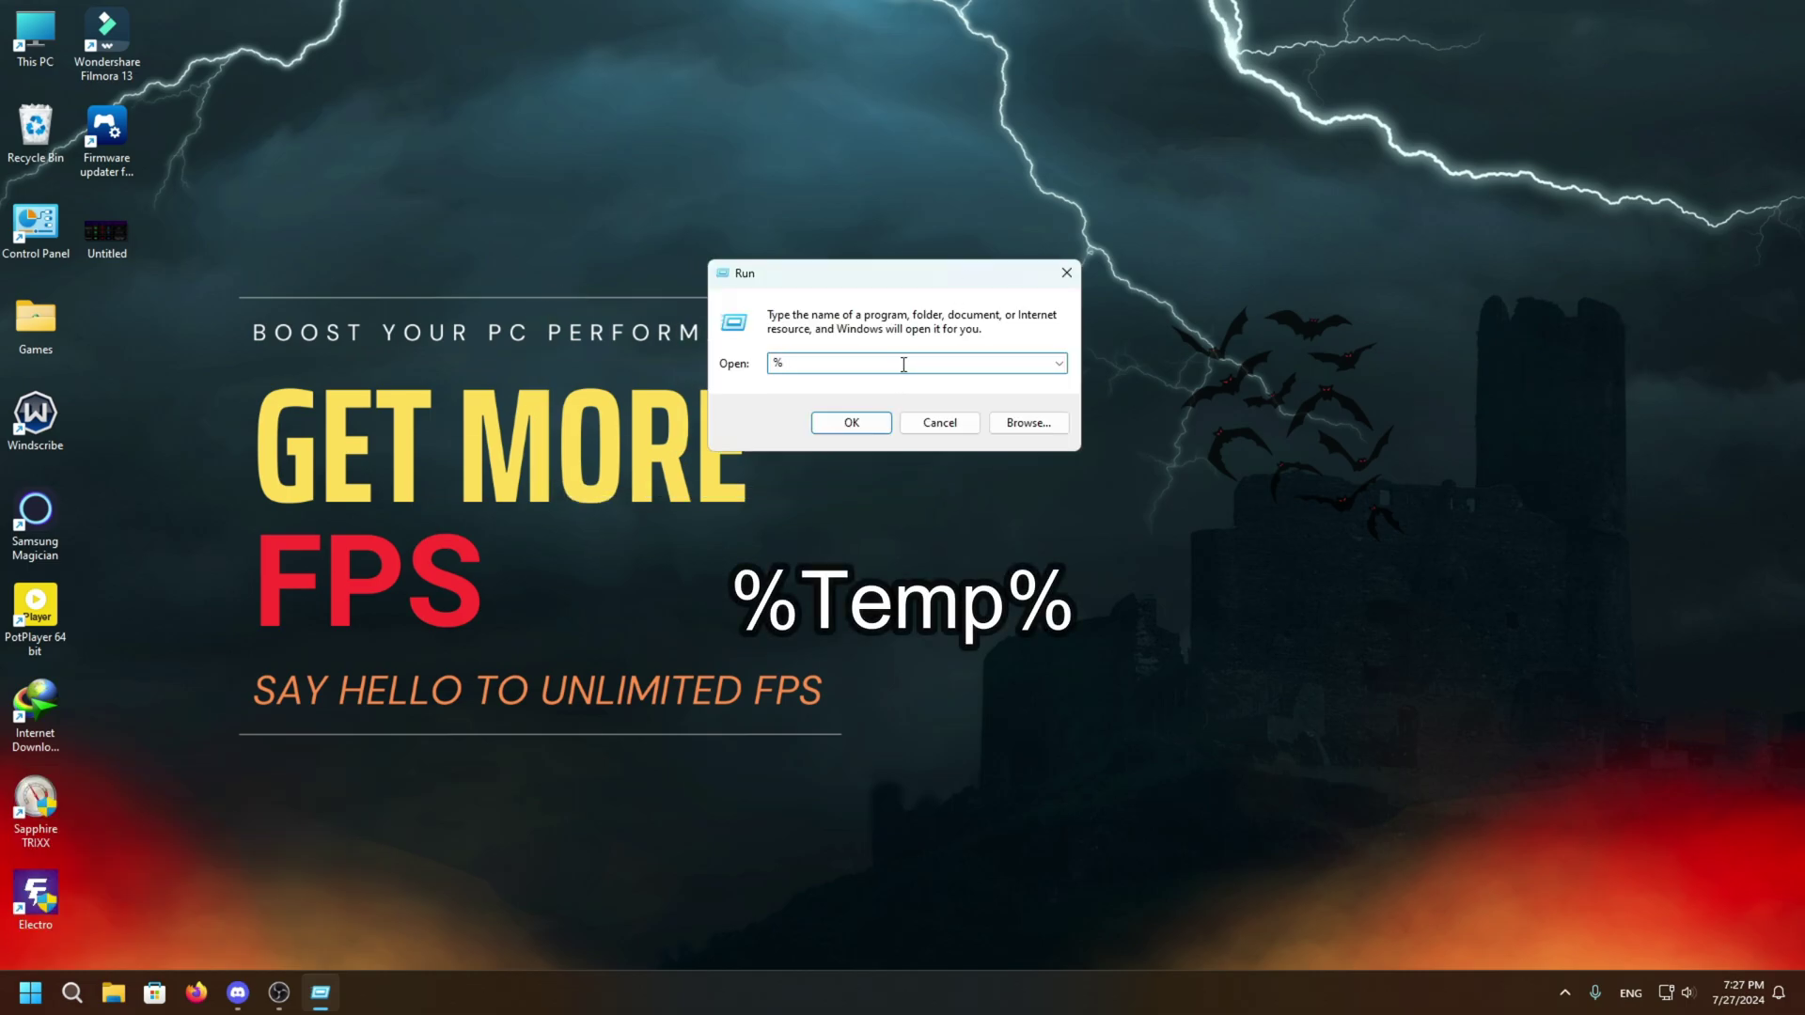
pyautogui.write('temp%')
pyautogui.press('Return')
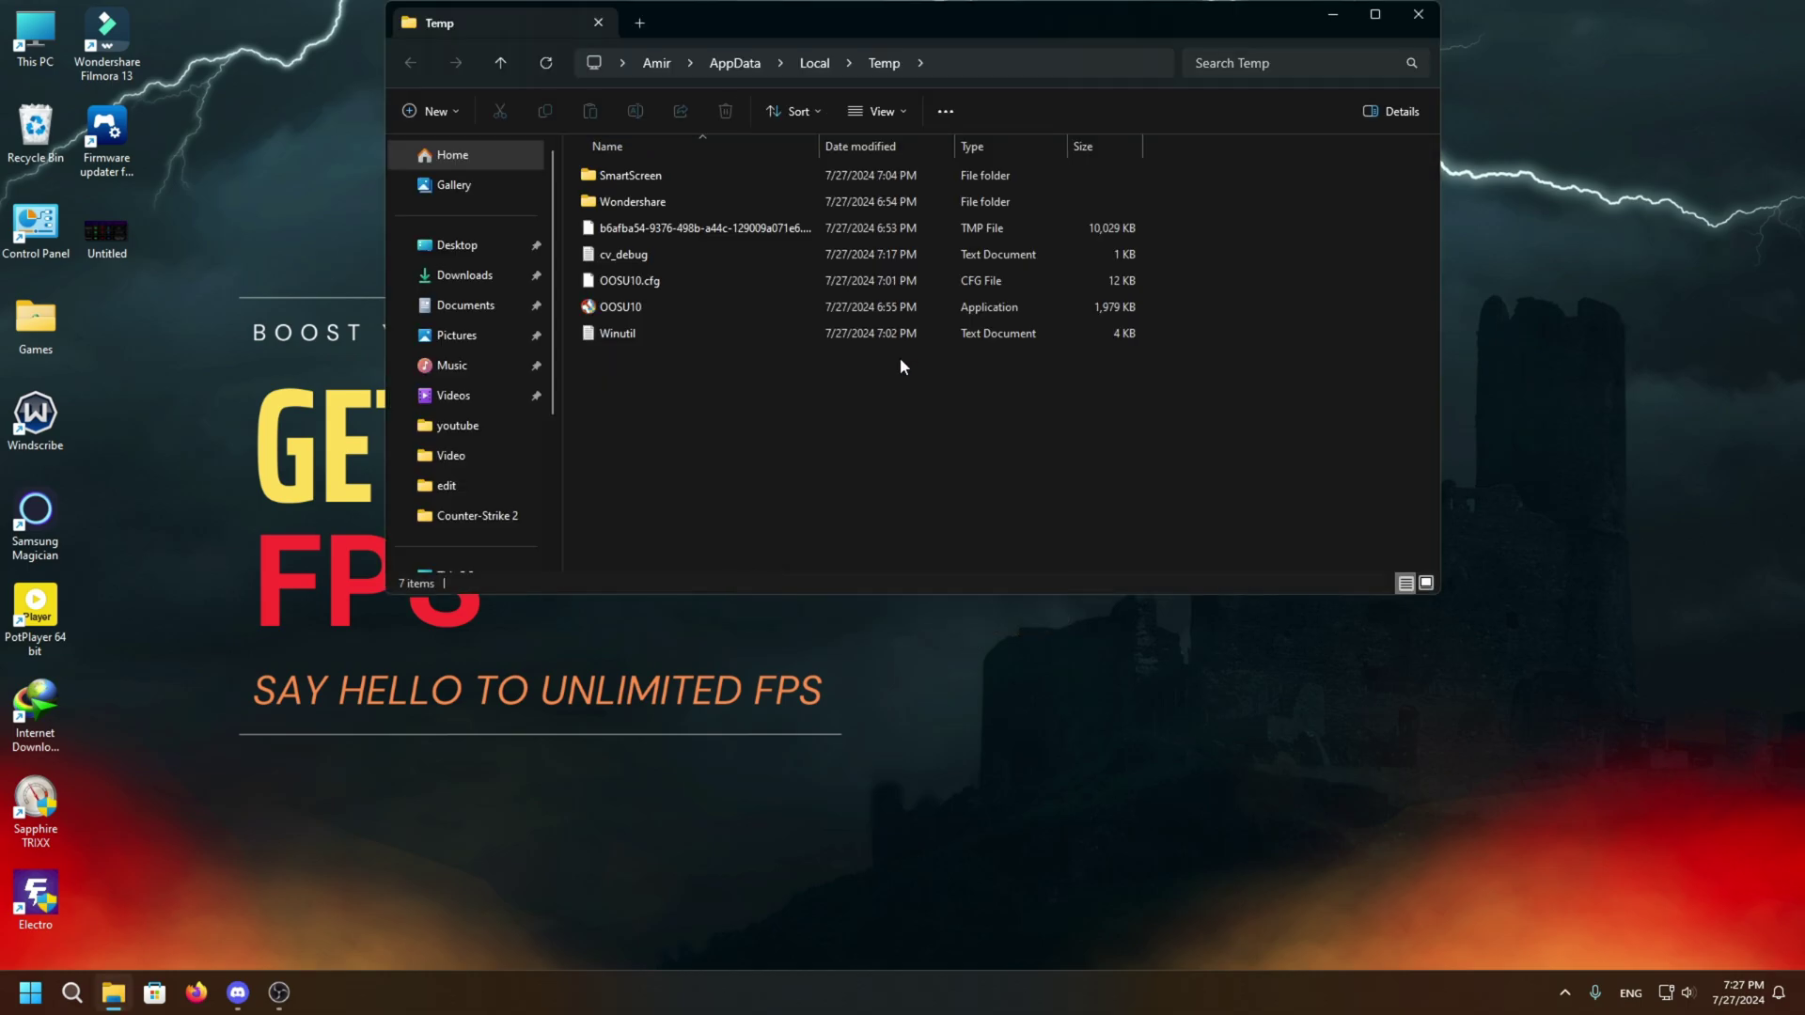
# Step: Delete all files and folders in the user's local Temp folder, skip every item in use, and close the window
pyautogui.moveTo(766, 354); pyautogui.dragTo(723, 174)
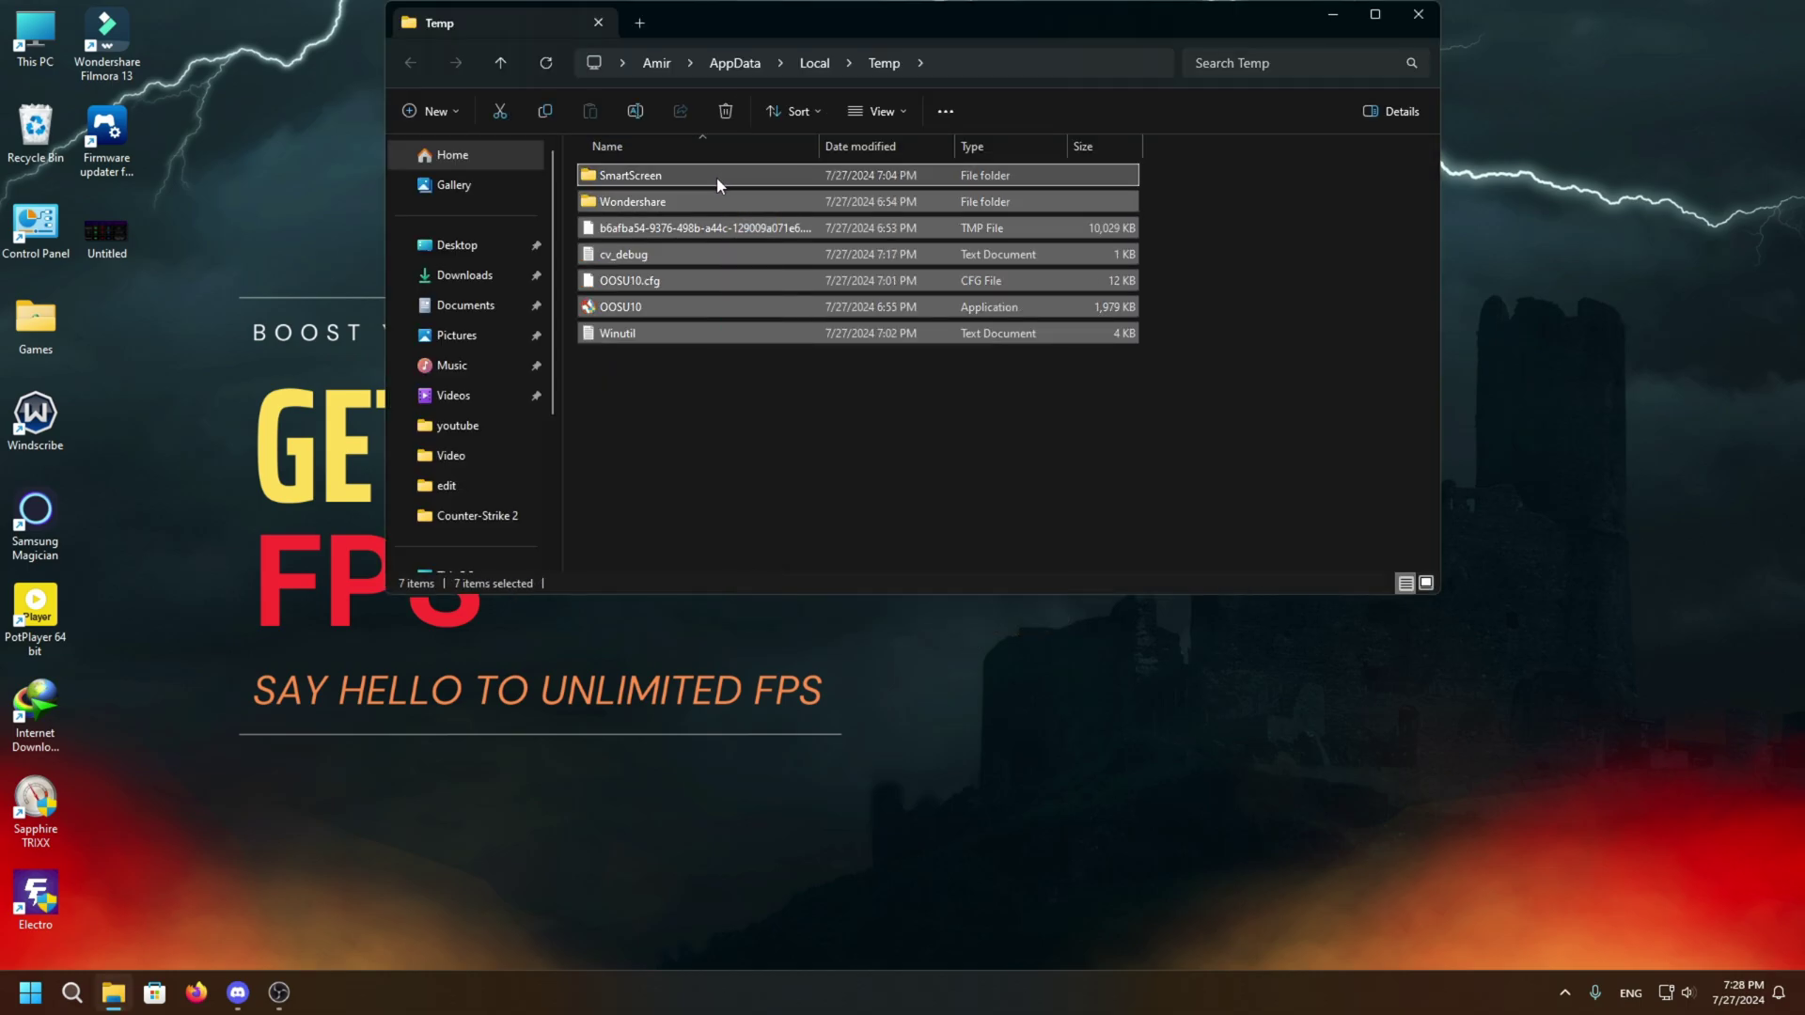
pyautogui.rightClick(716, 178)
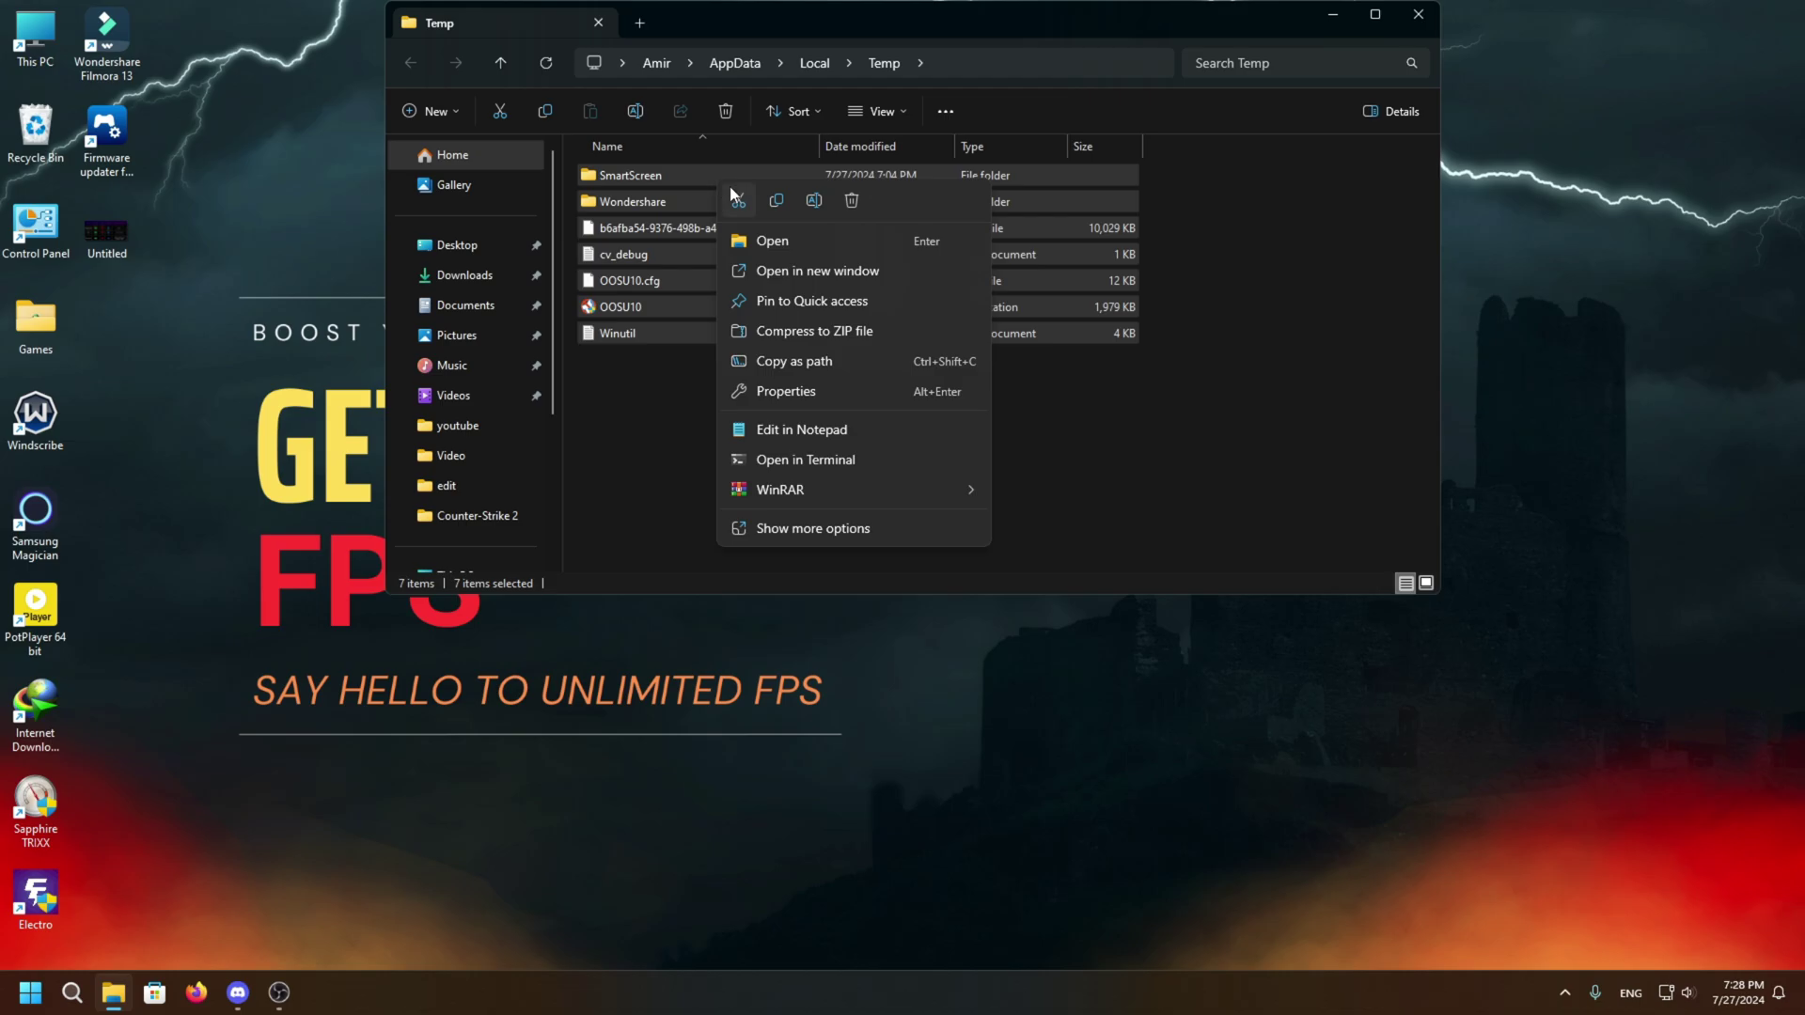
pyautogui.click(855, 208)
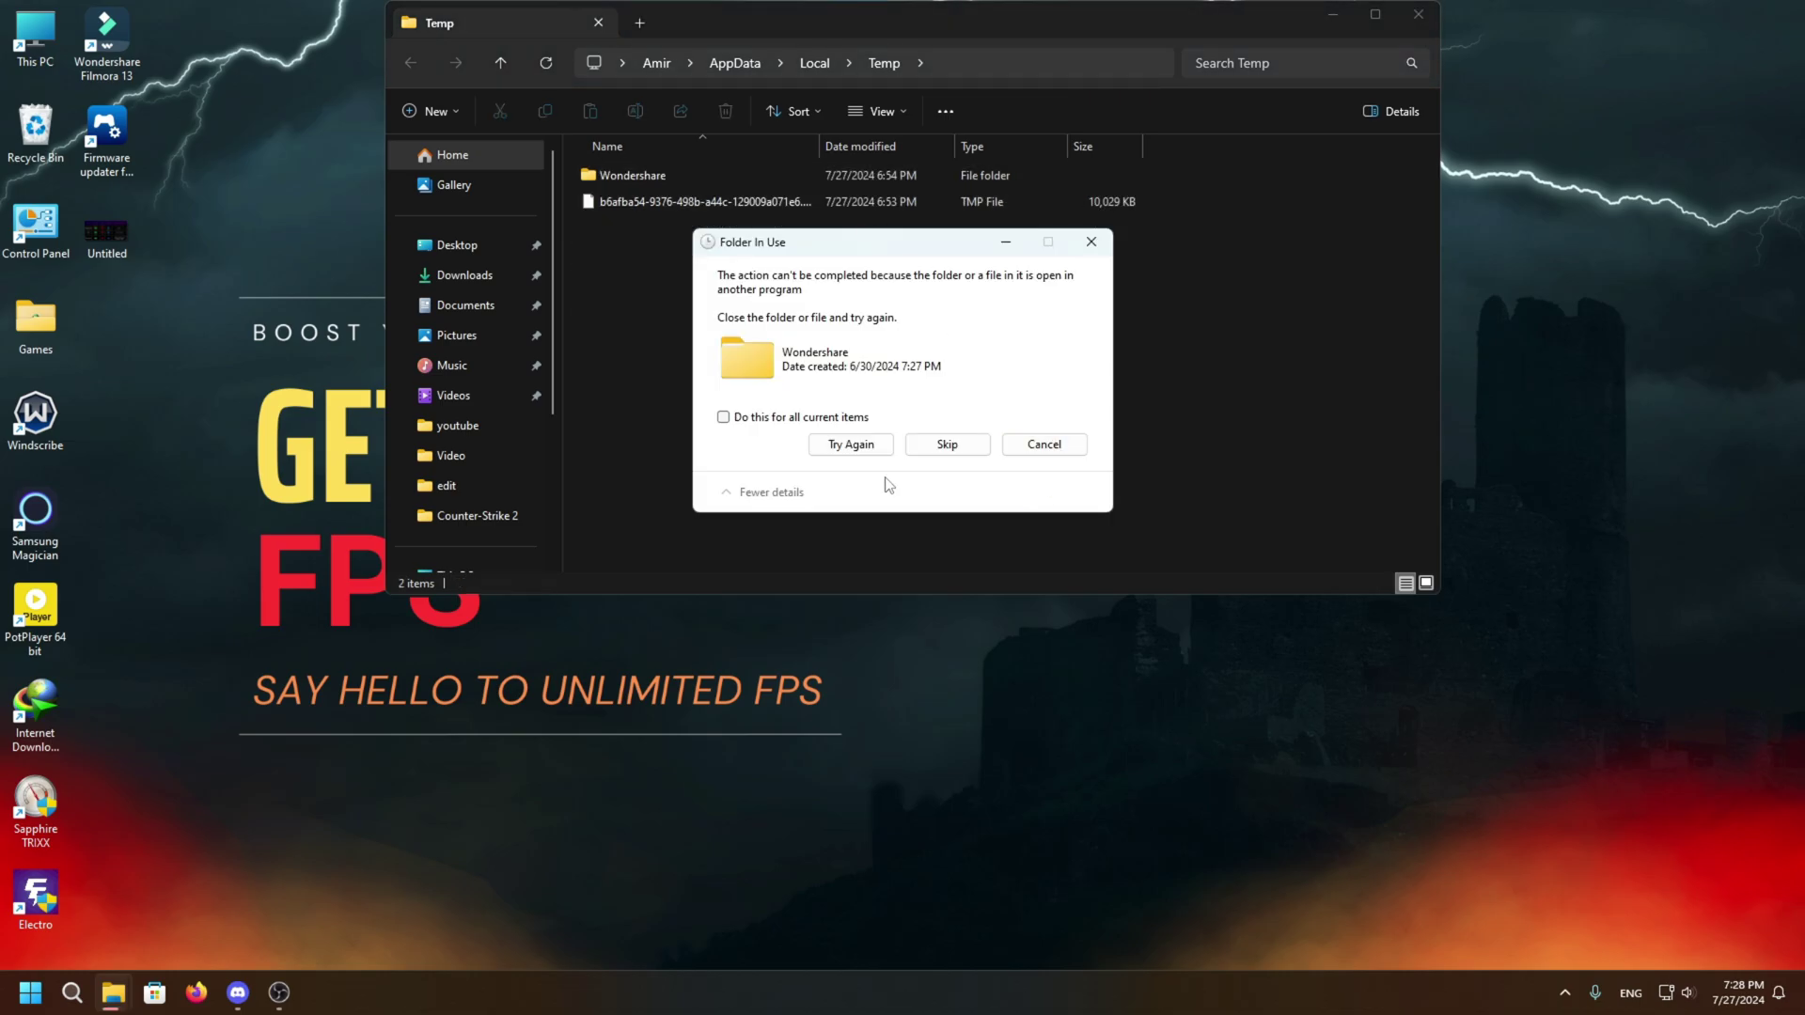
pyautogui.click(814, 418)
pyautogui.click(978, 448)
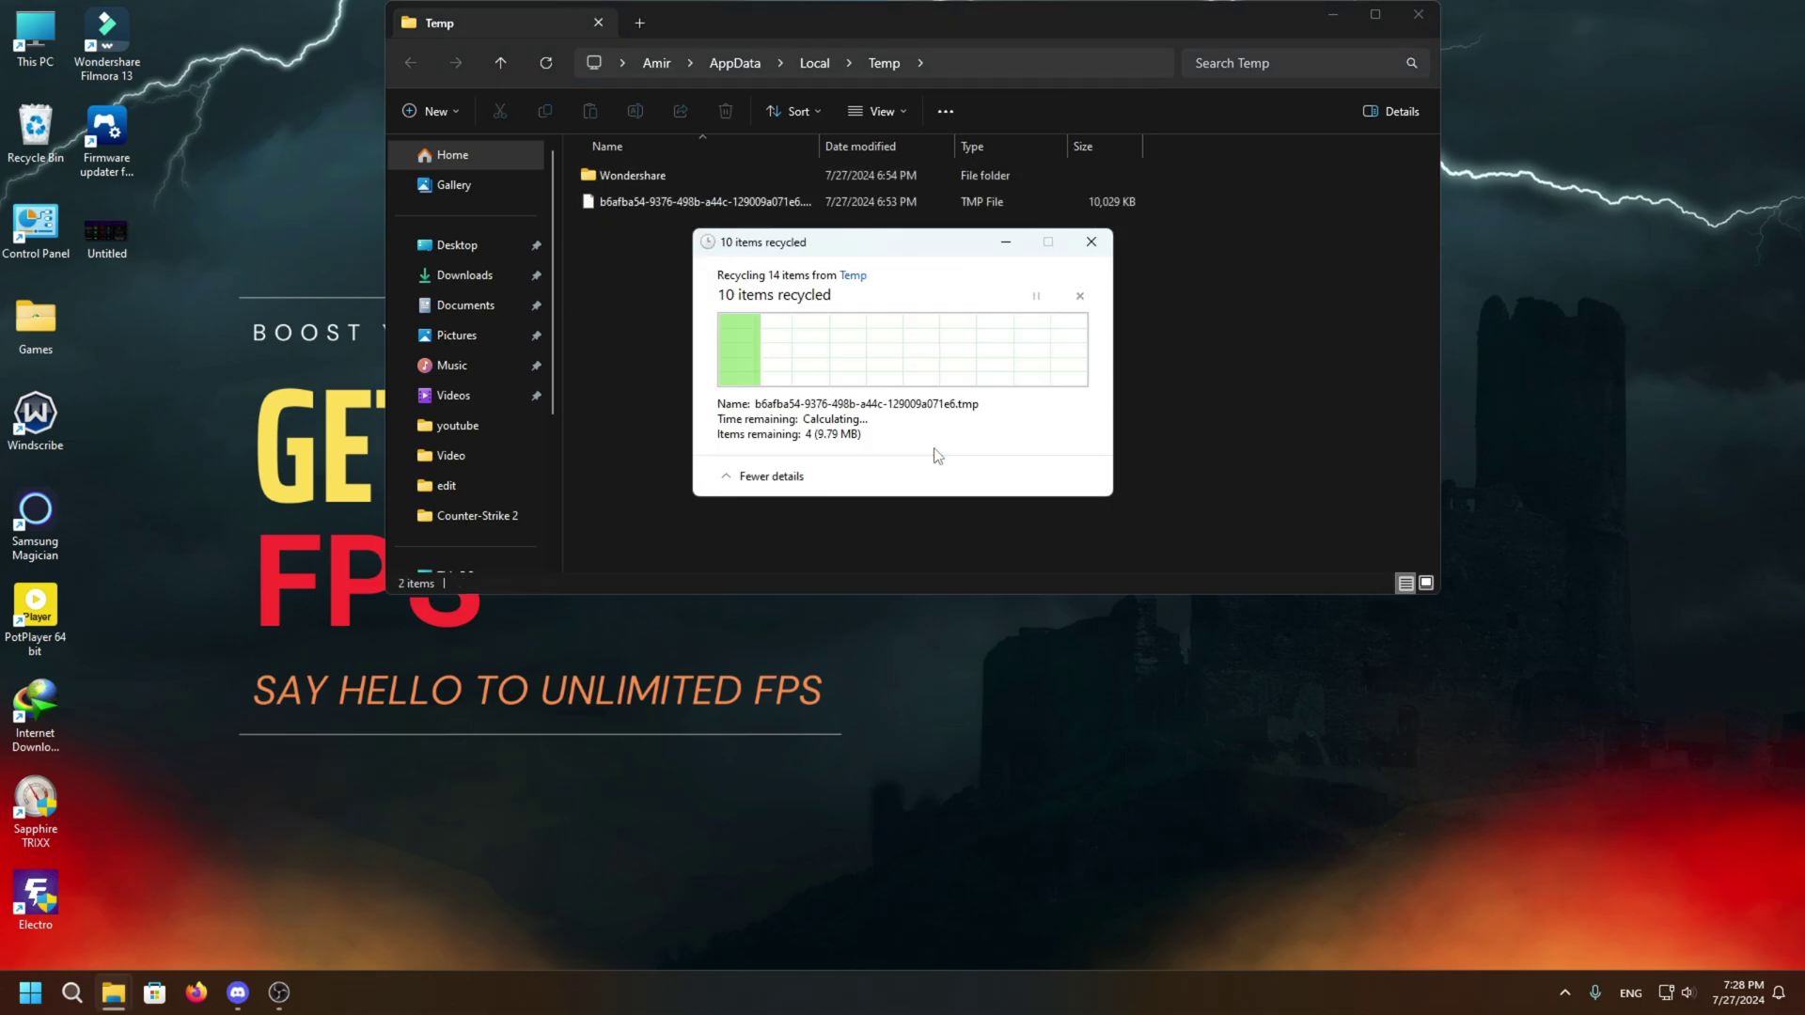
pyautogui.click(1420, 14)
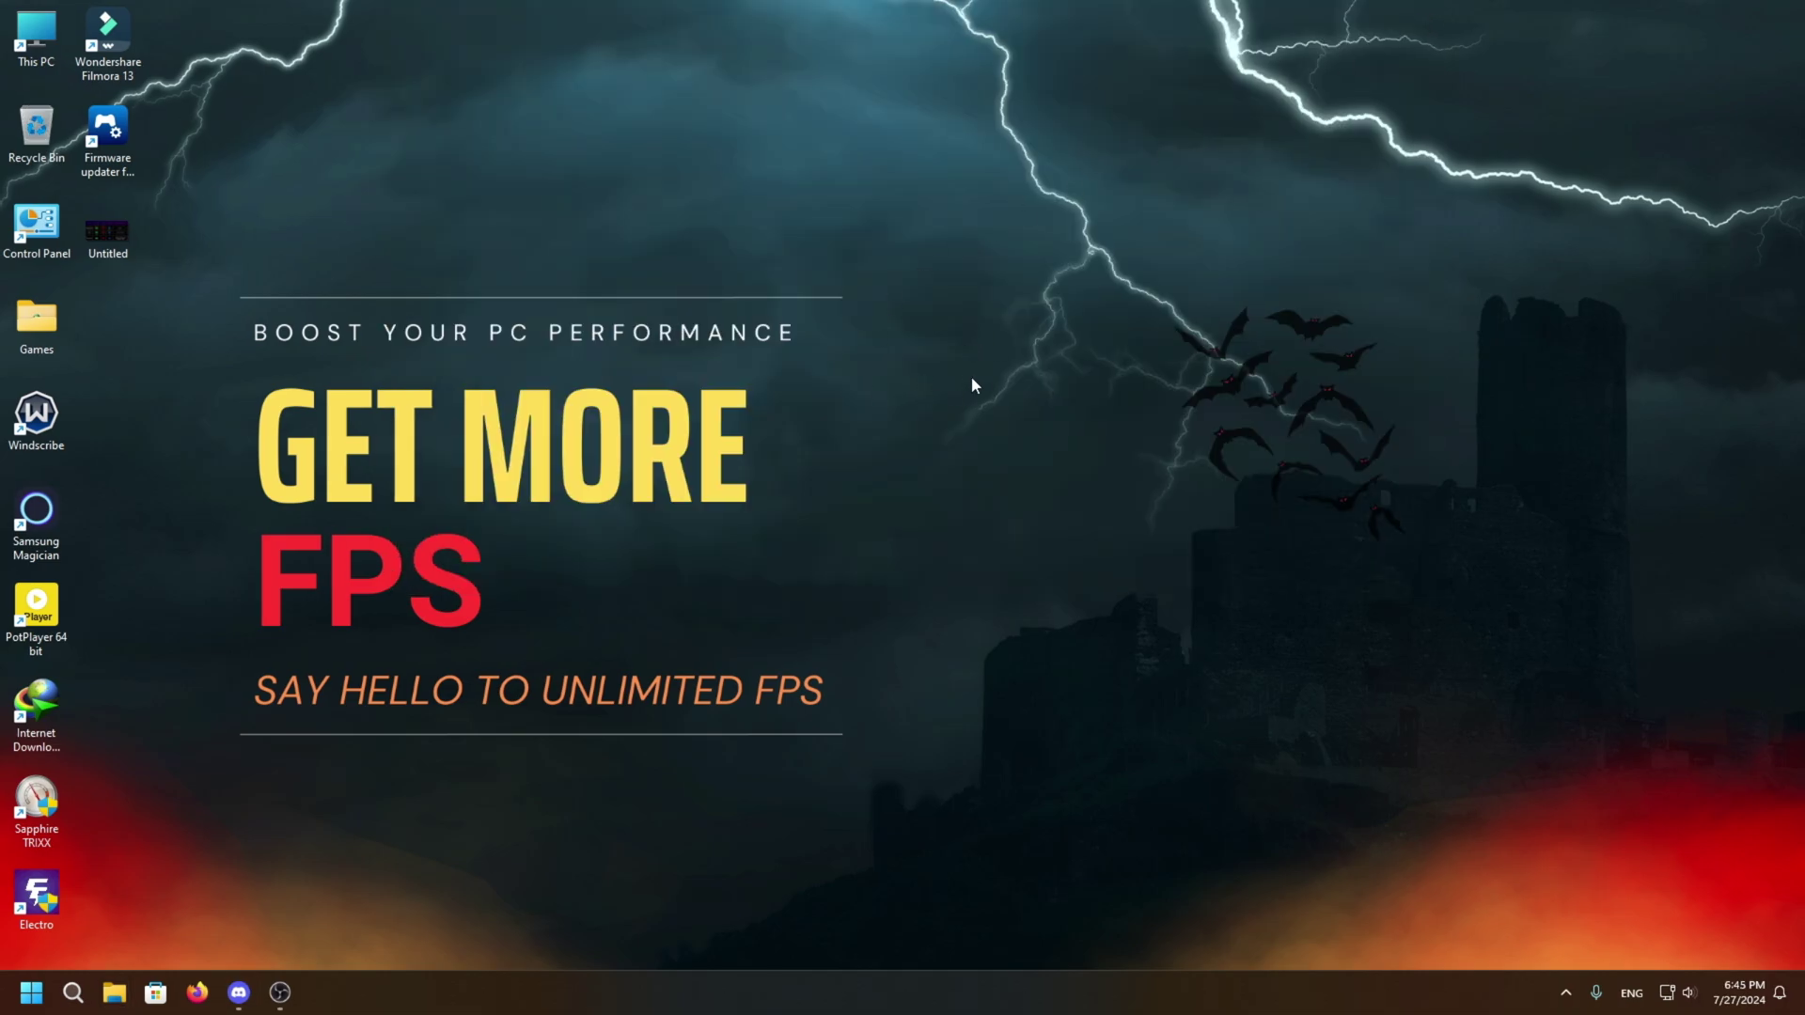
# Step: Search Windows for "storage" and open the Storage settings
pyautogui.click(73, 991)
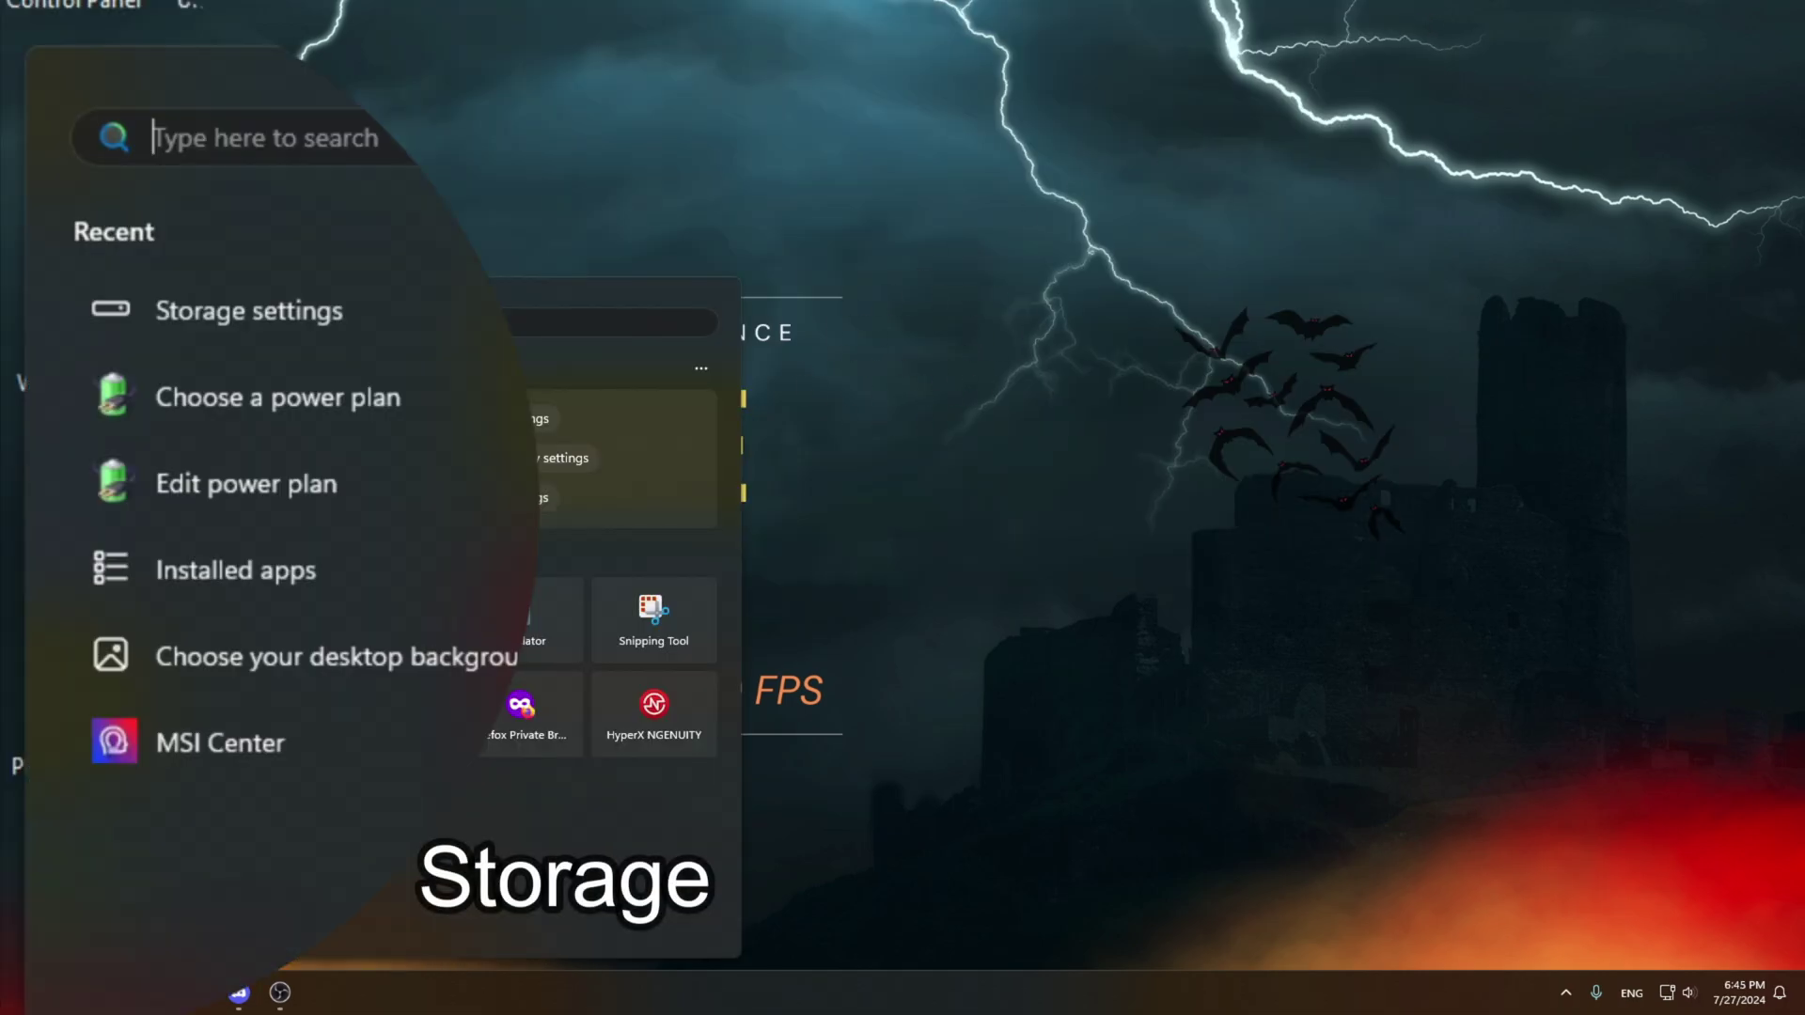
pyautogui.write('stora')
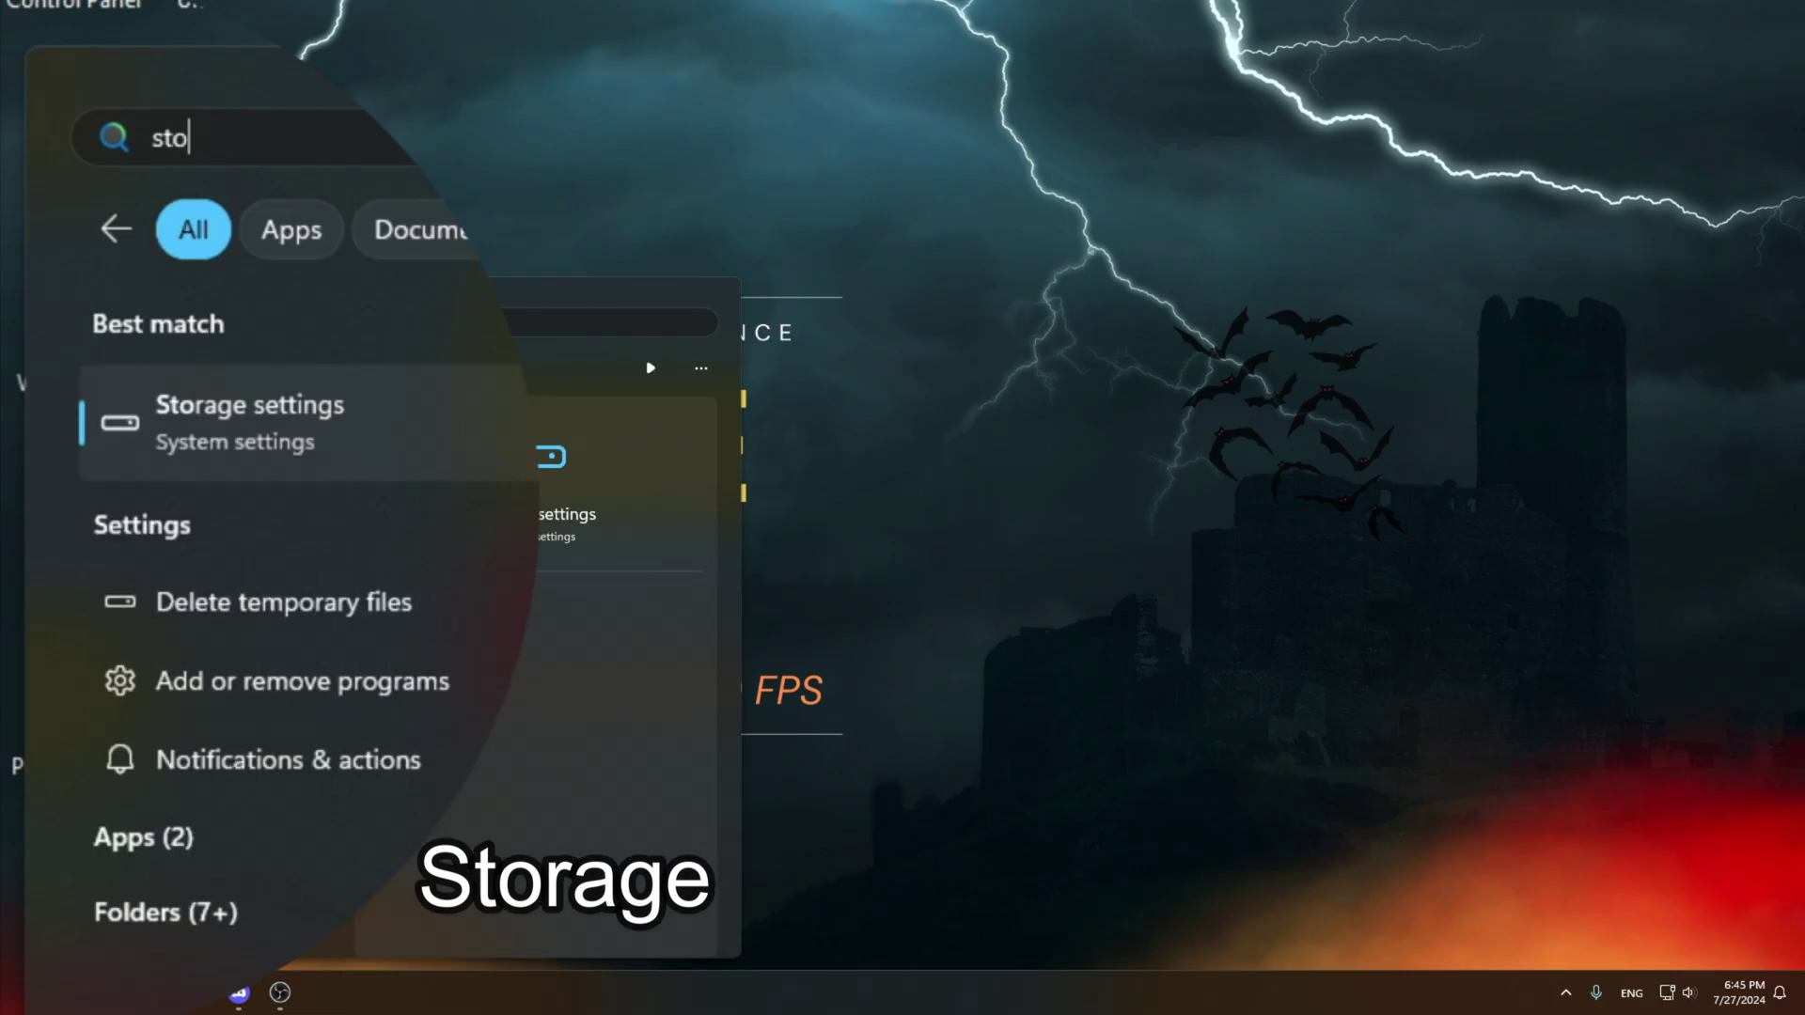
pyautogui.write('ge')
pyautogui.click(340, 423)
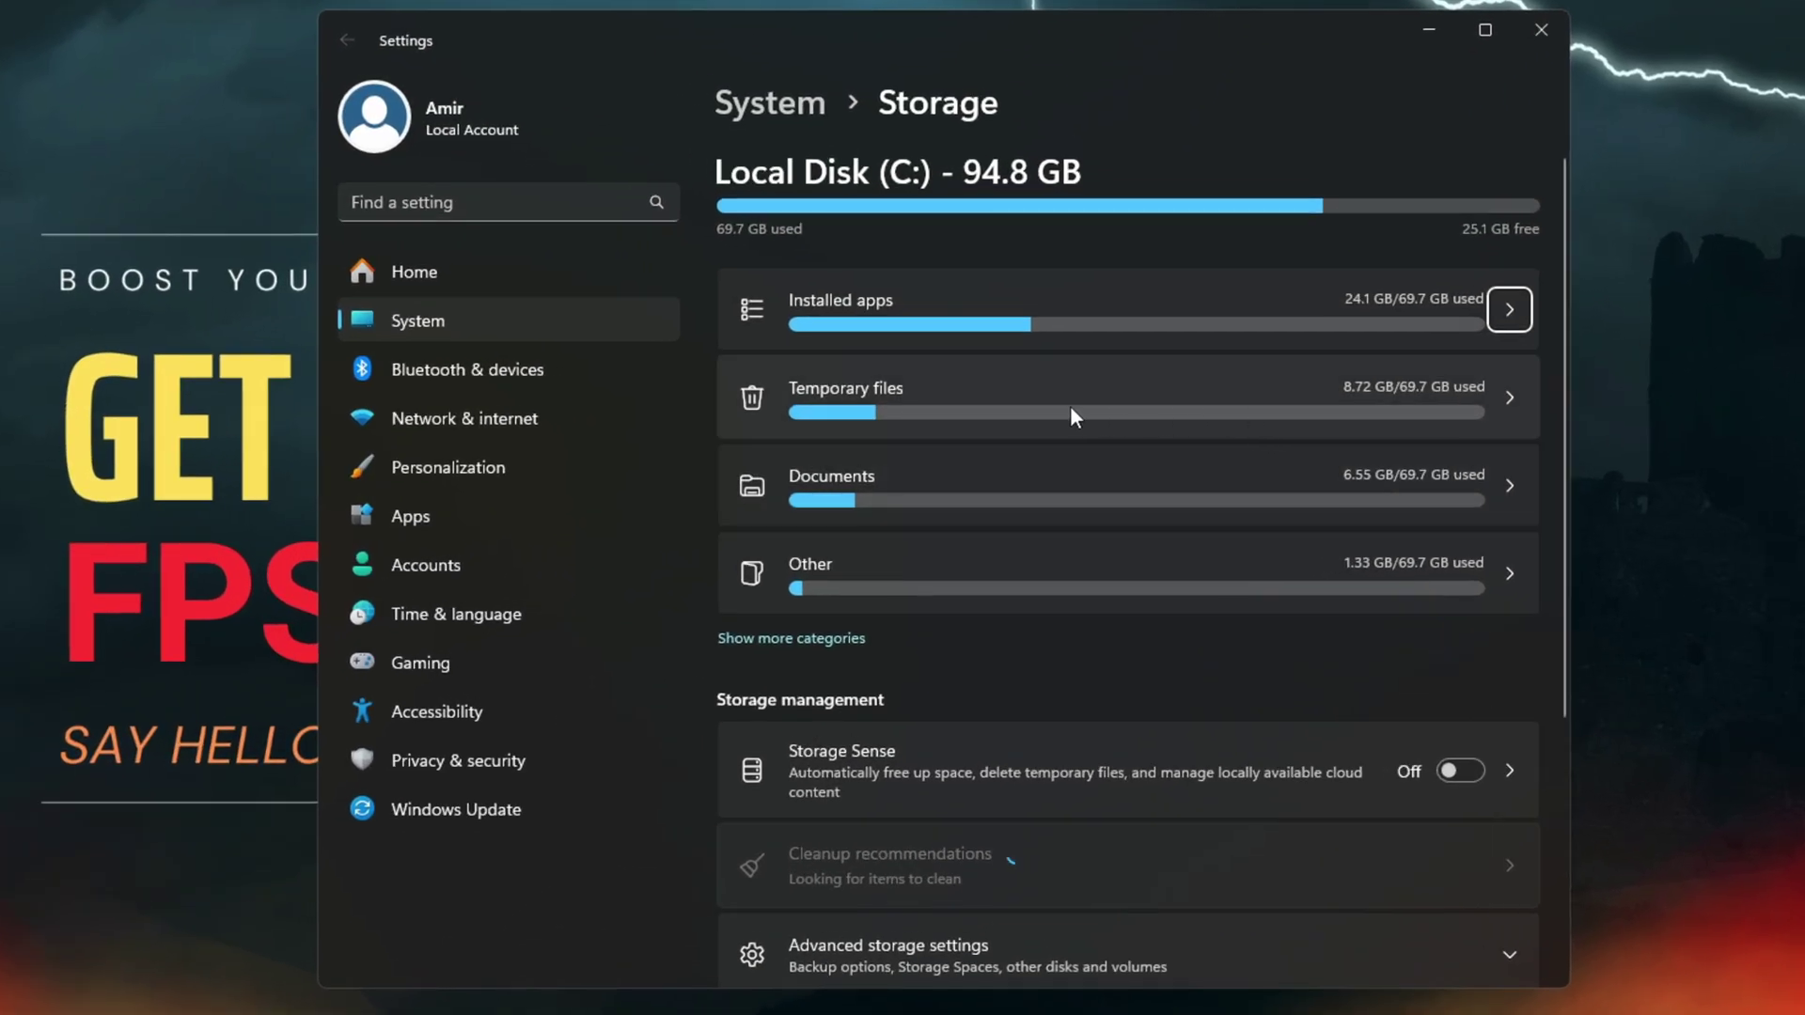
# Step: Review the temporary files list for Local Disk (C:) and remove the preselected categories, leaving Downloads out
pyautogui.click(1052, 394)
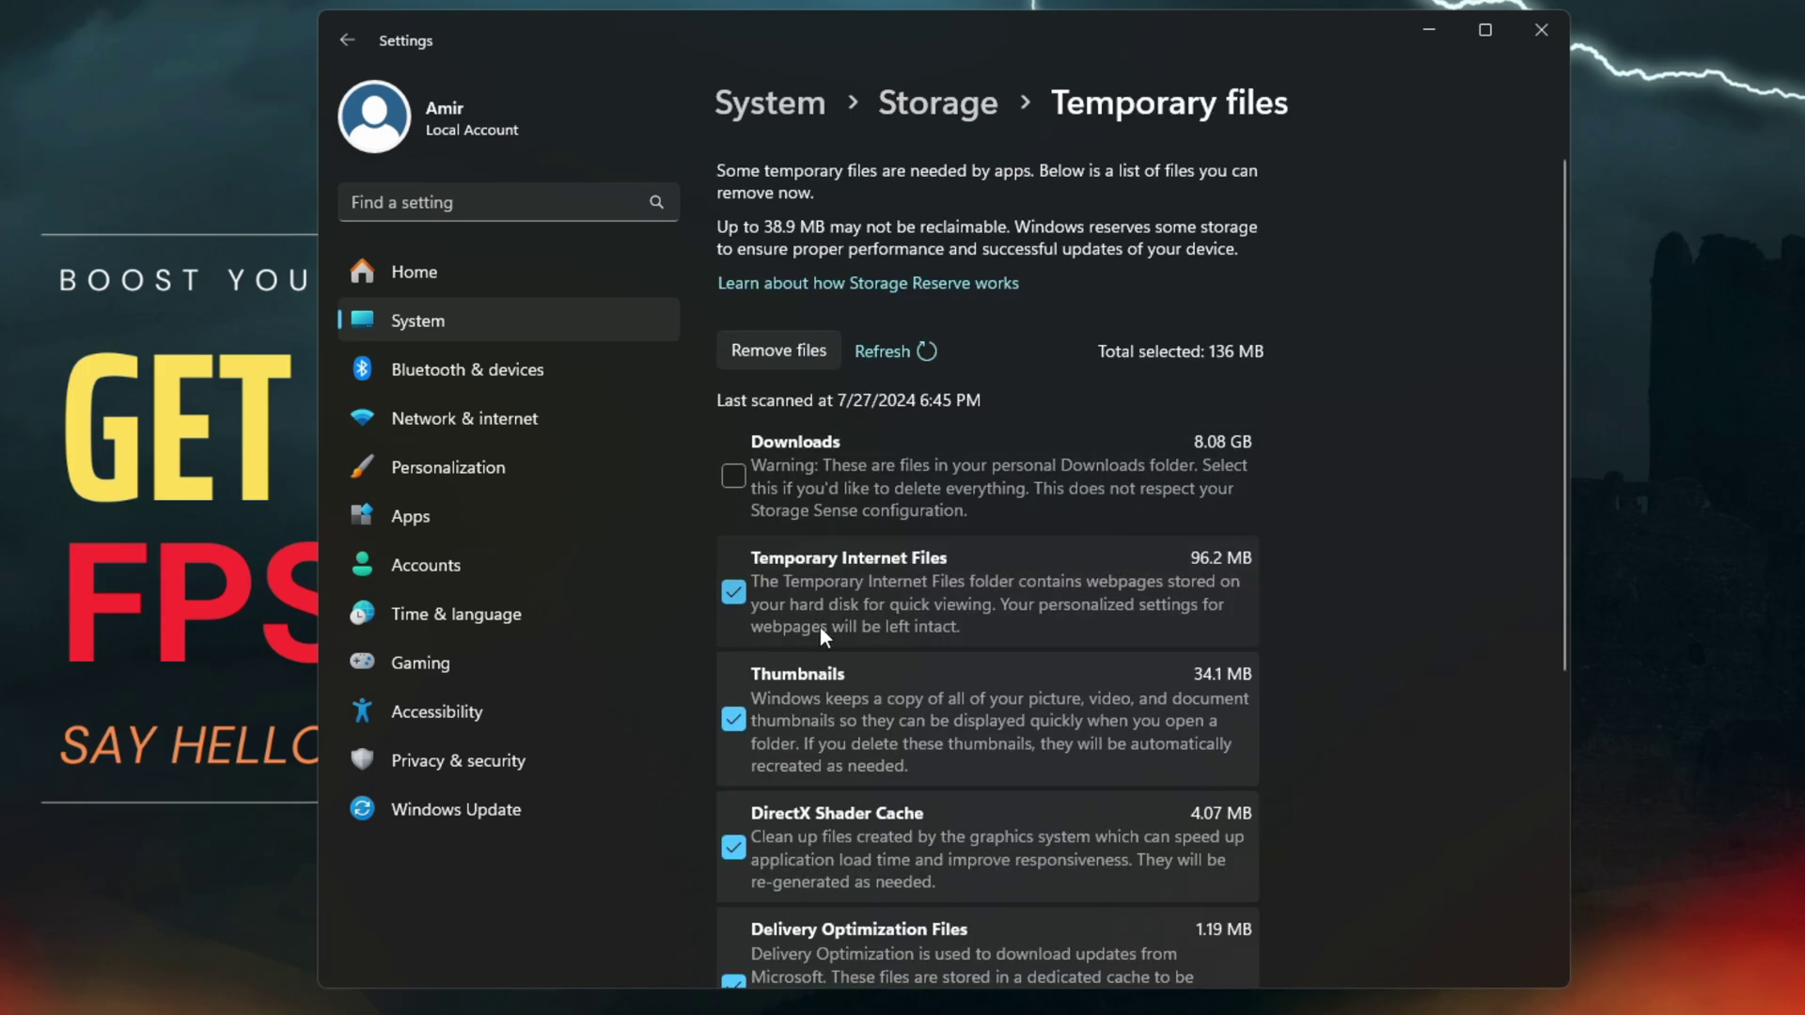
pyautogui.scroll(-4, 846, 602)
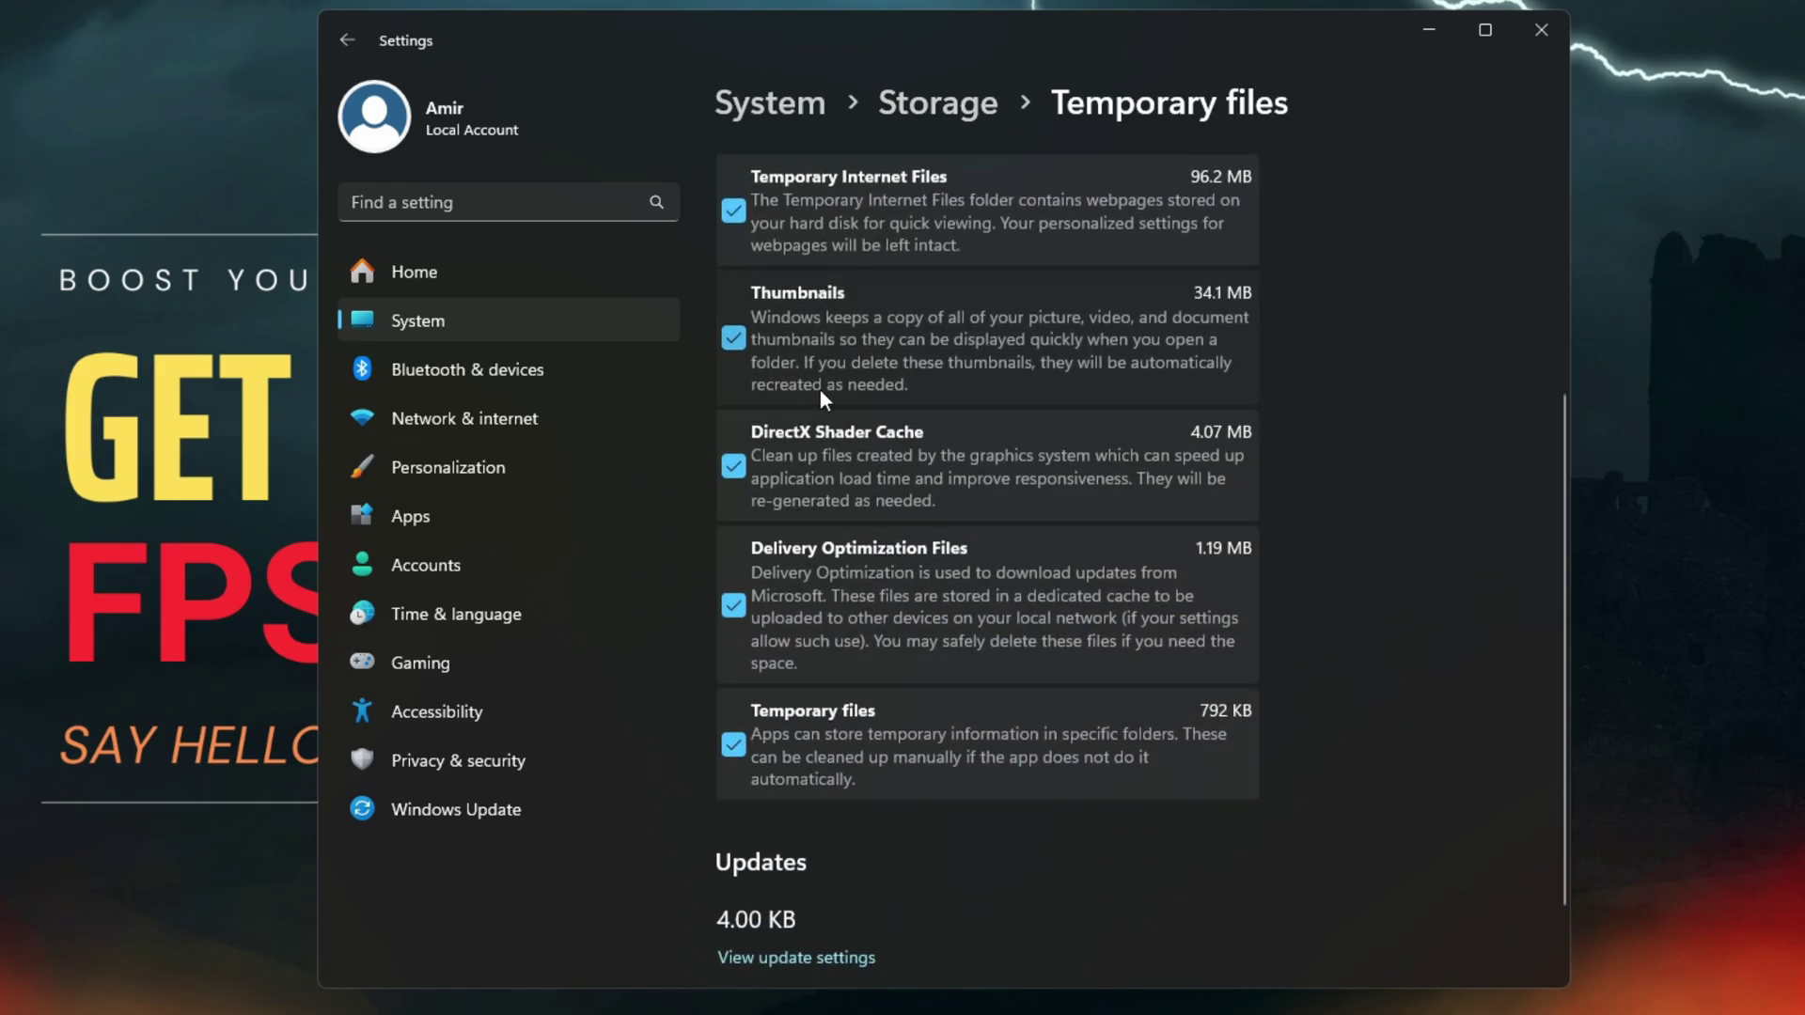
pyautogui.scroll(4, 1360, 406)
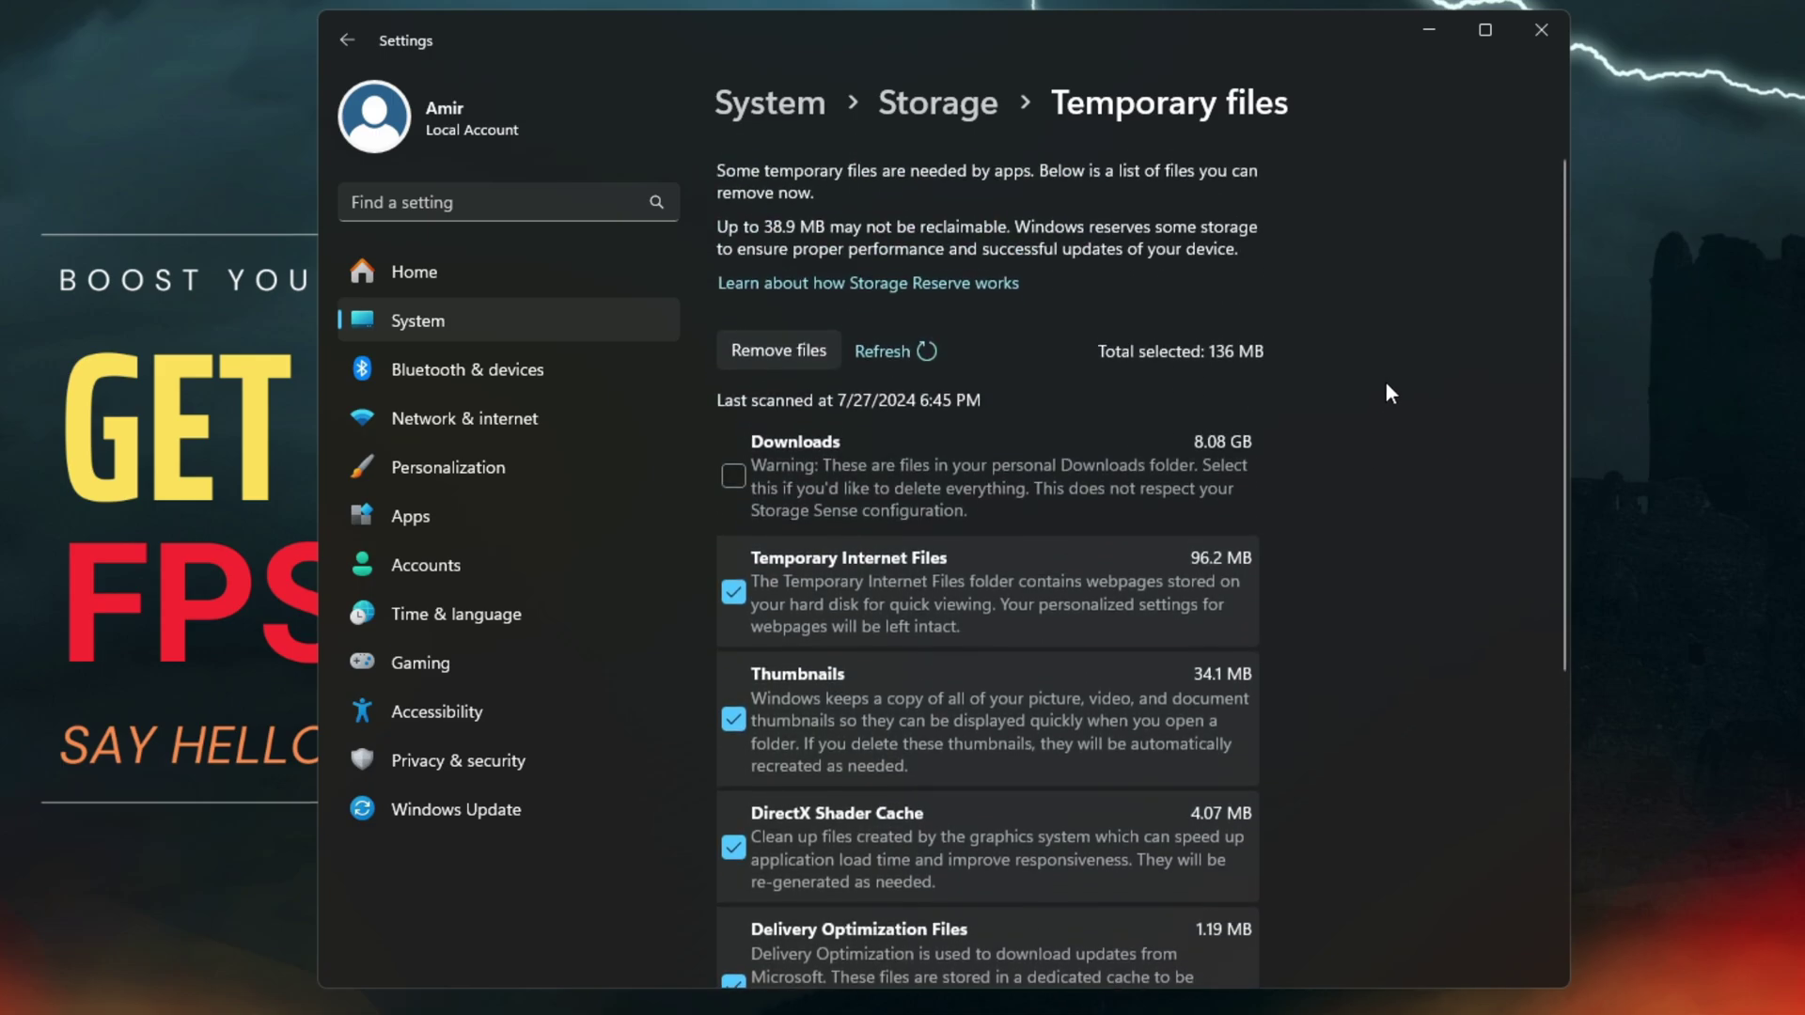
pyautogui.click(797, 357)
pyautogui.click(867, 577)
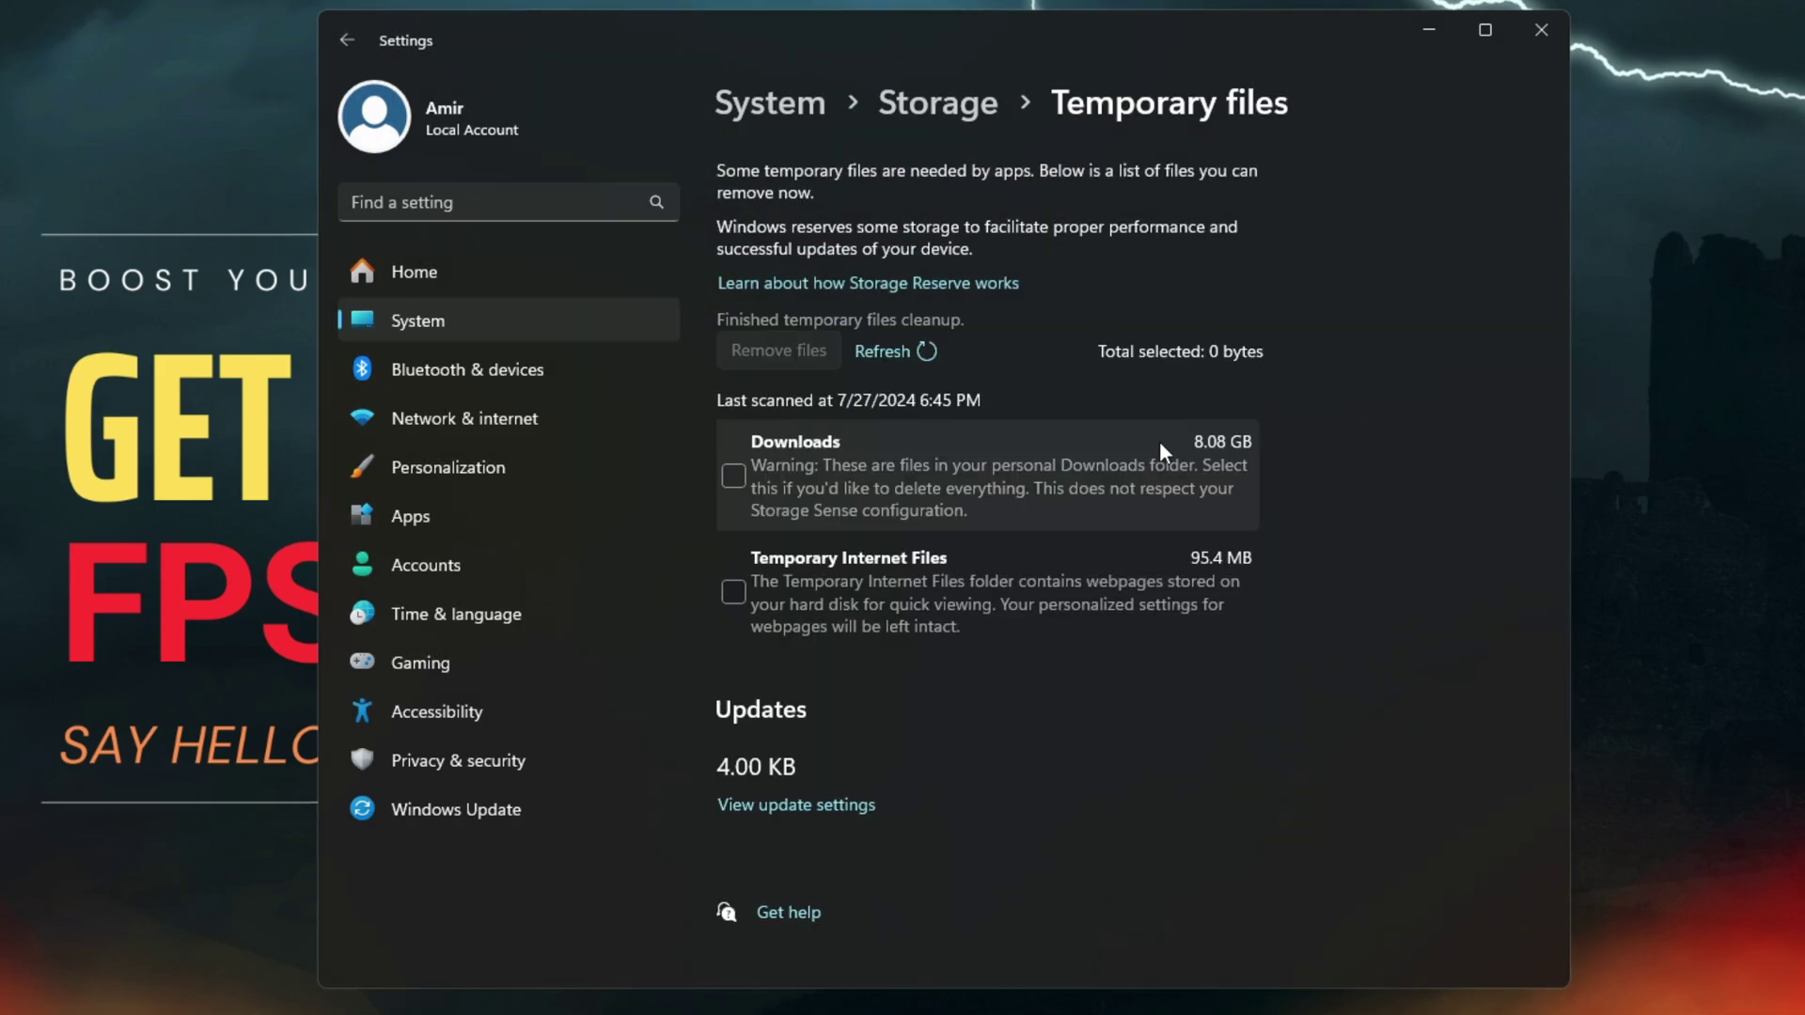
# Step: Check the Storage Sense automatic cleanup and schedule options, and close Settings
pyautogui.click(347, 39)
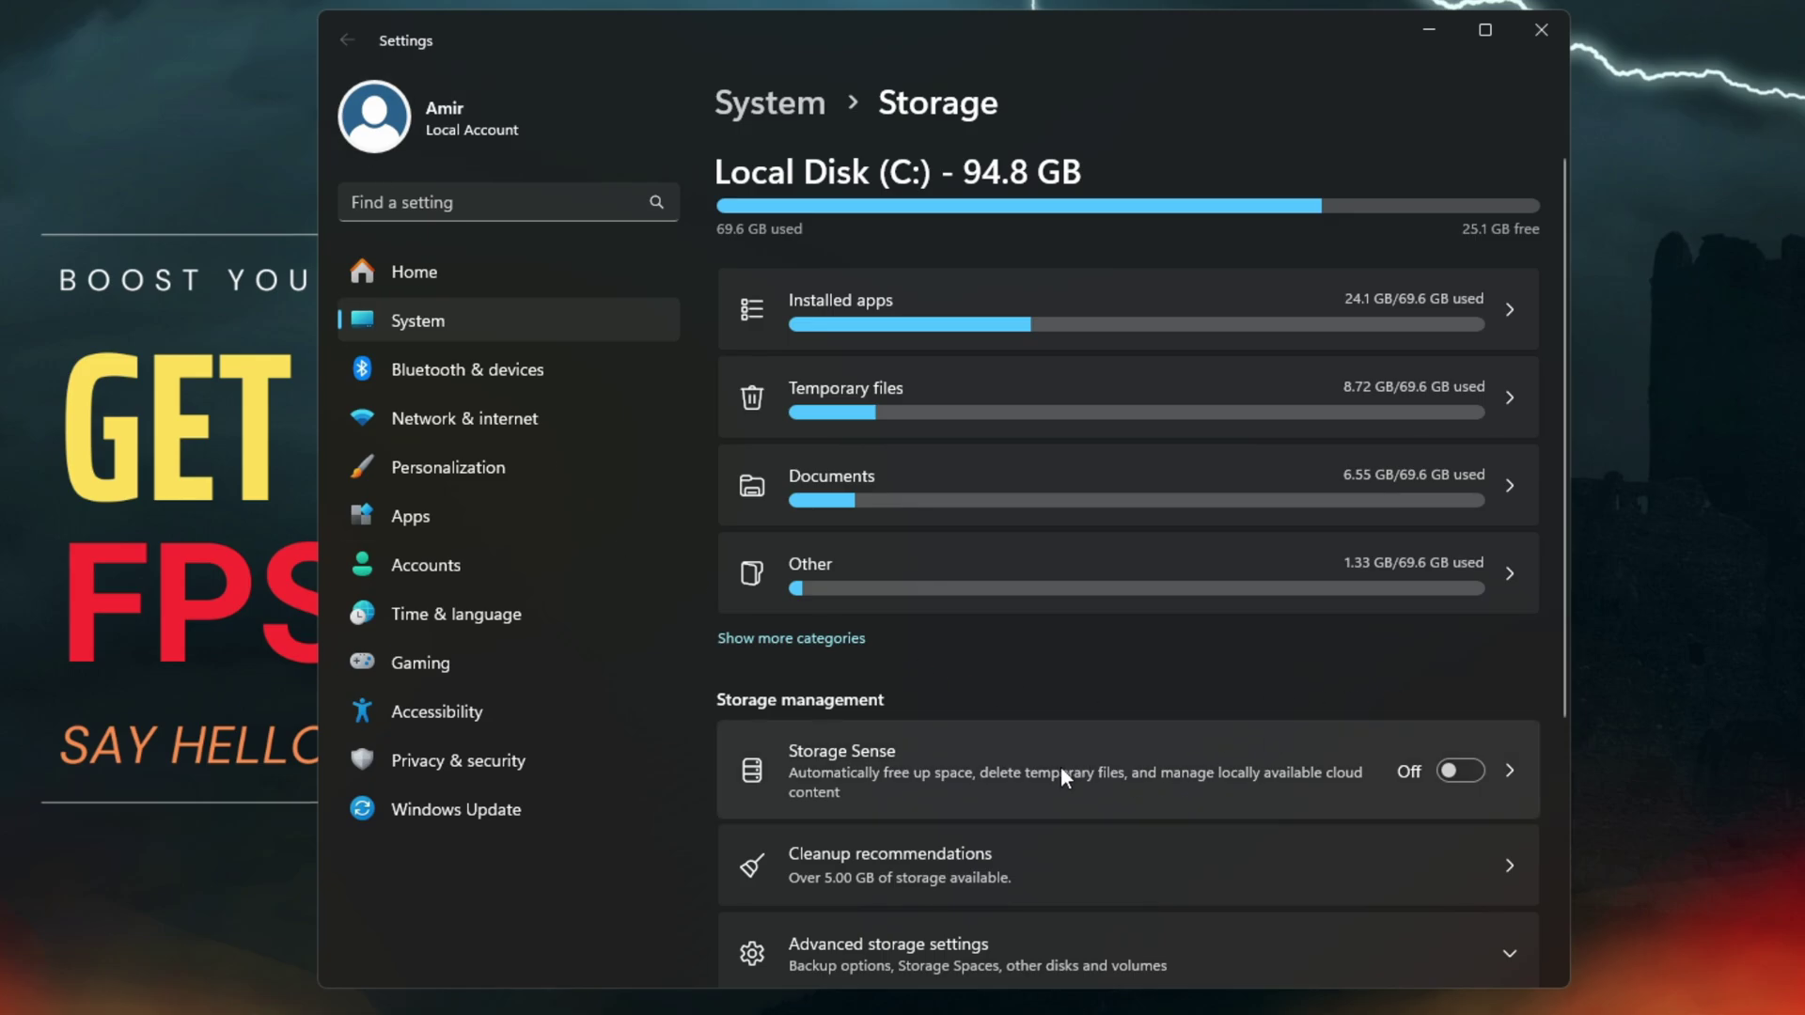
pyautogui.click(1248, 805)
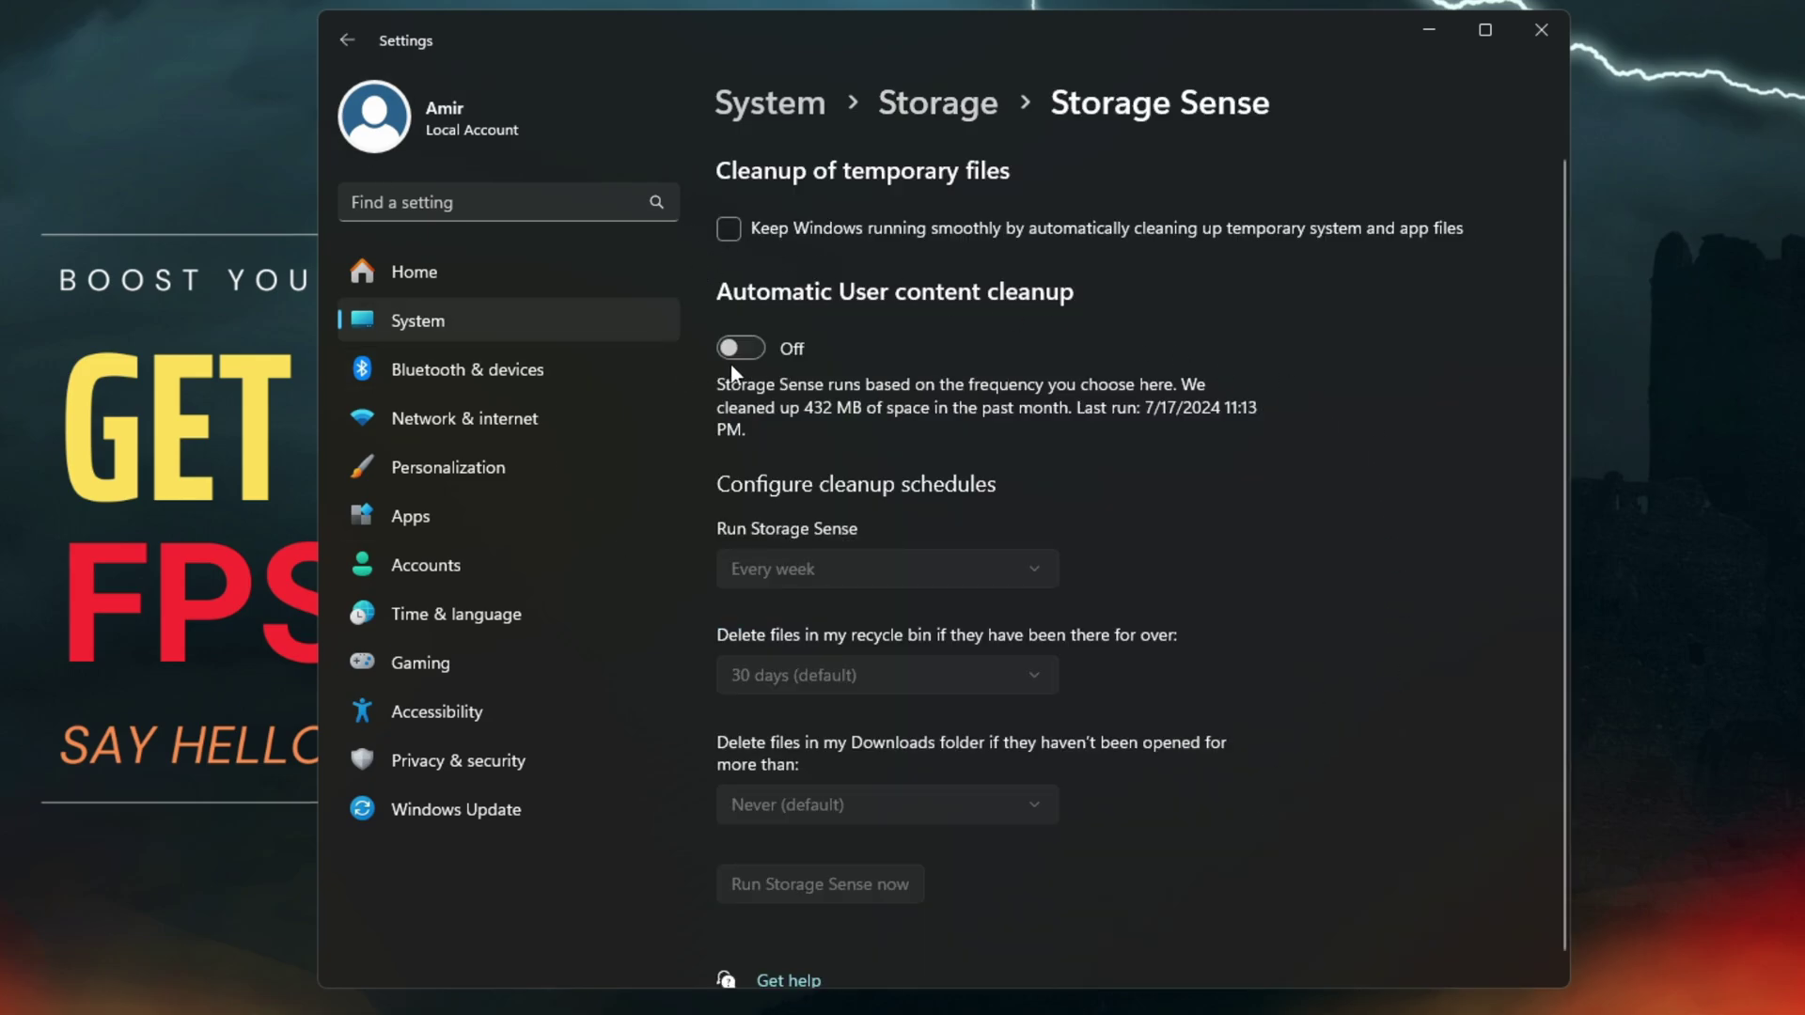
pyautogui.scroll(-1, 1227, 566)
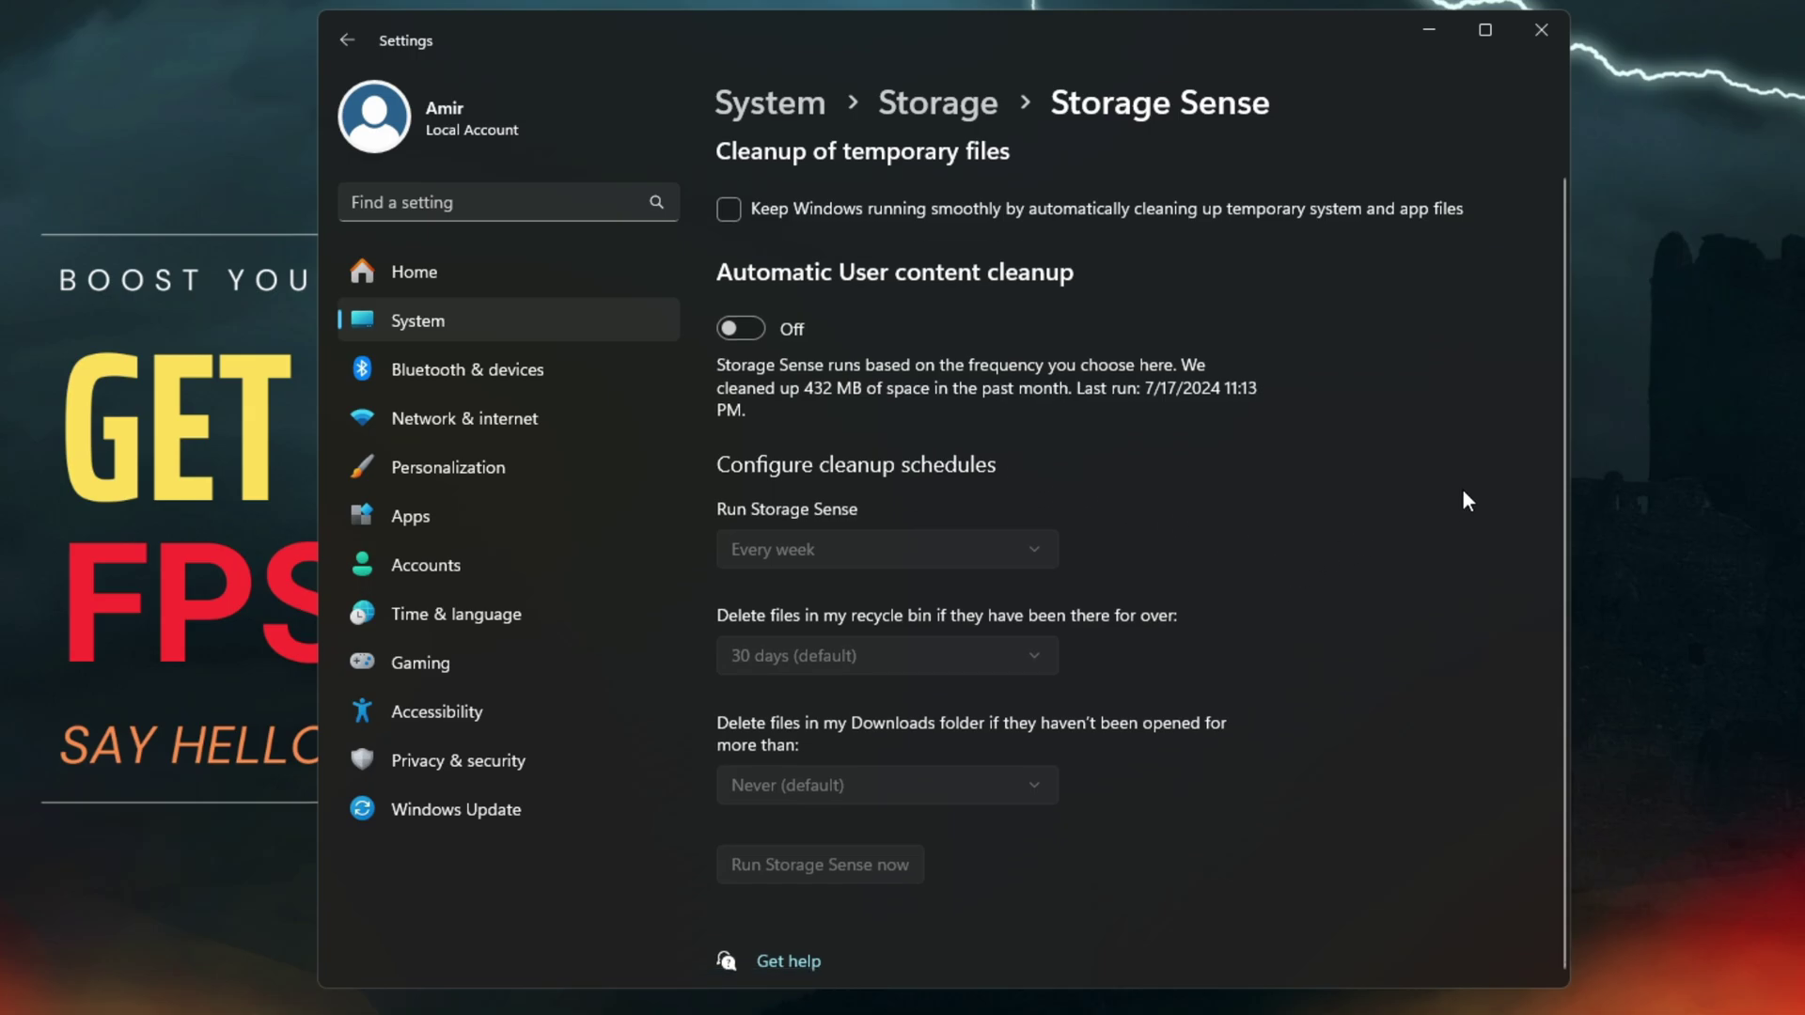
pyautogui.click(1540, 30)
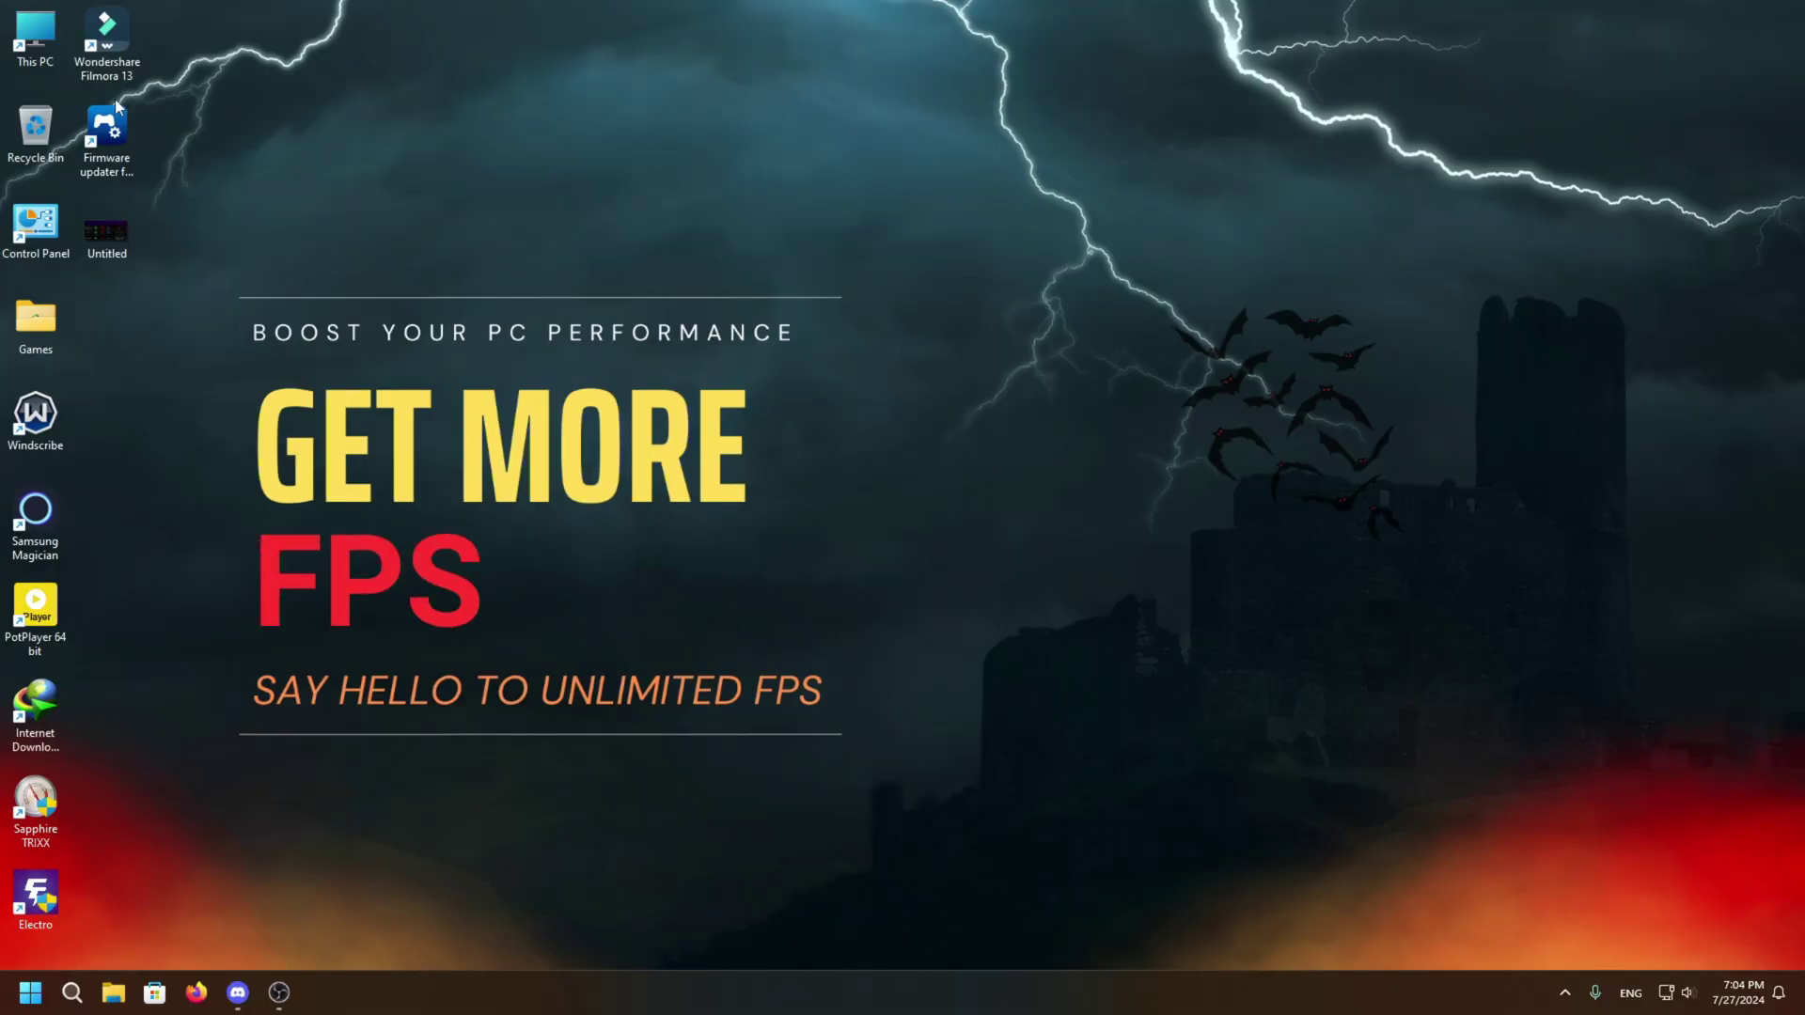
# Step: Open the Optimize Drives tool from the properties of Local Disk (D:) in This PC
pyautogui.doubleClick(56, 39)
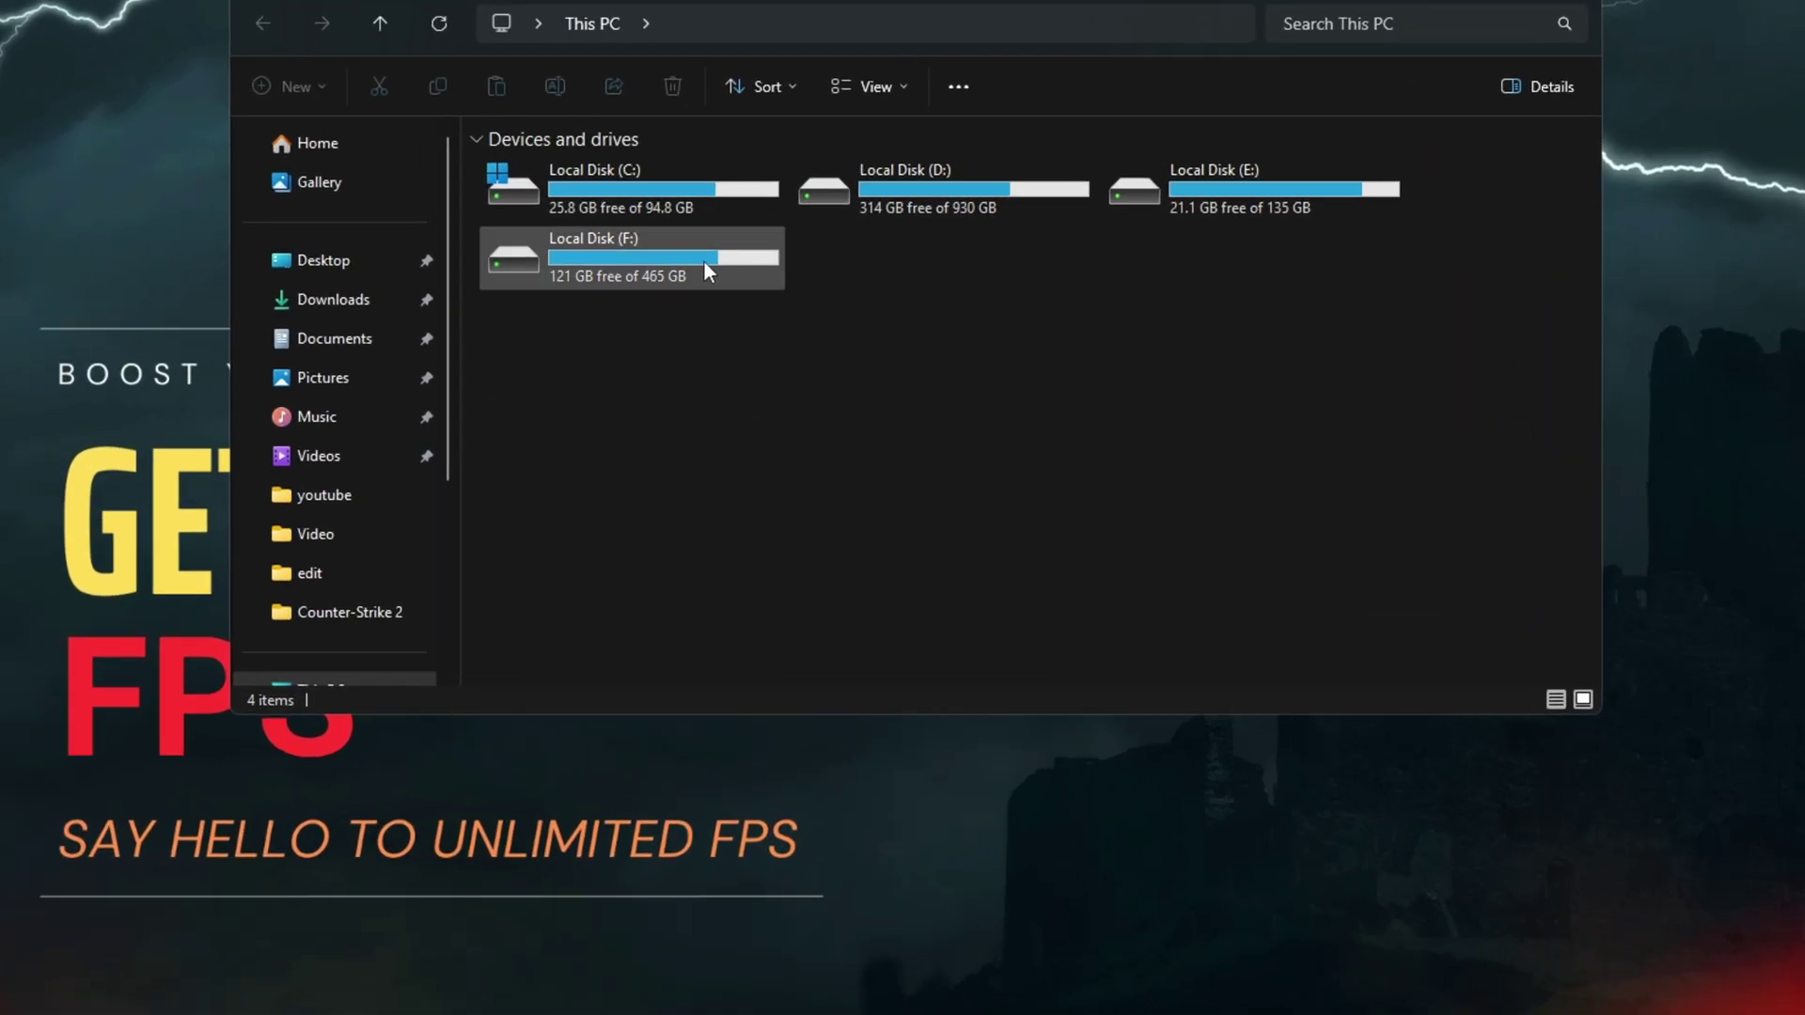
pyautogui.click(861, 188)
pyautogui.rightClick(861, 188)
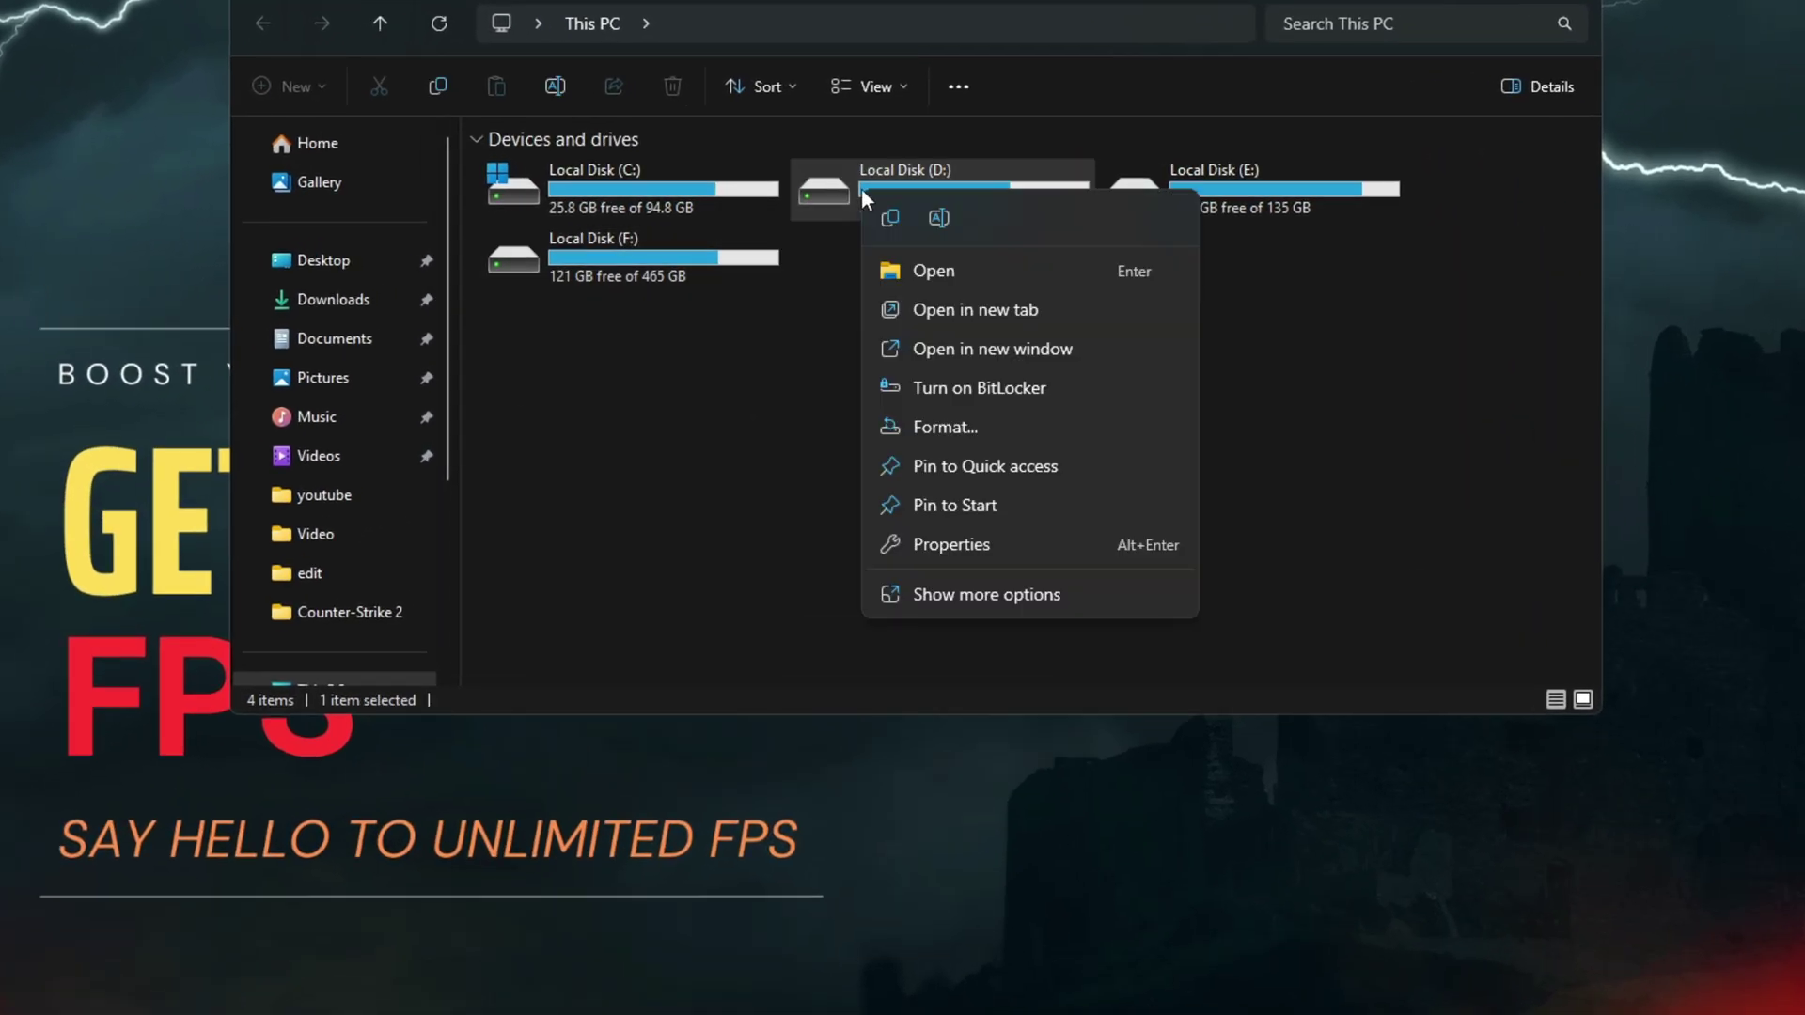
pyautogui.click(967, 545)
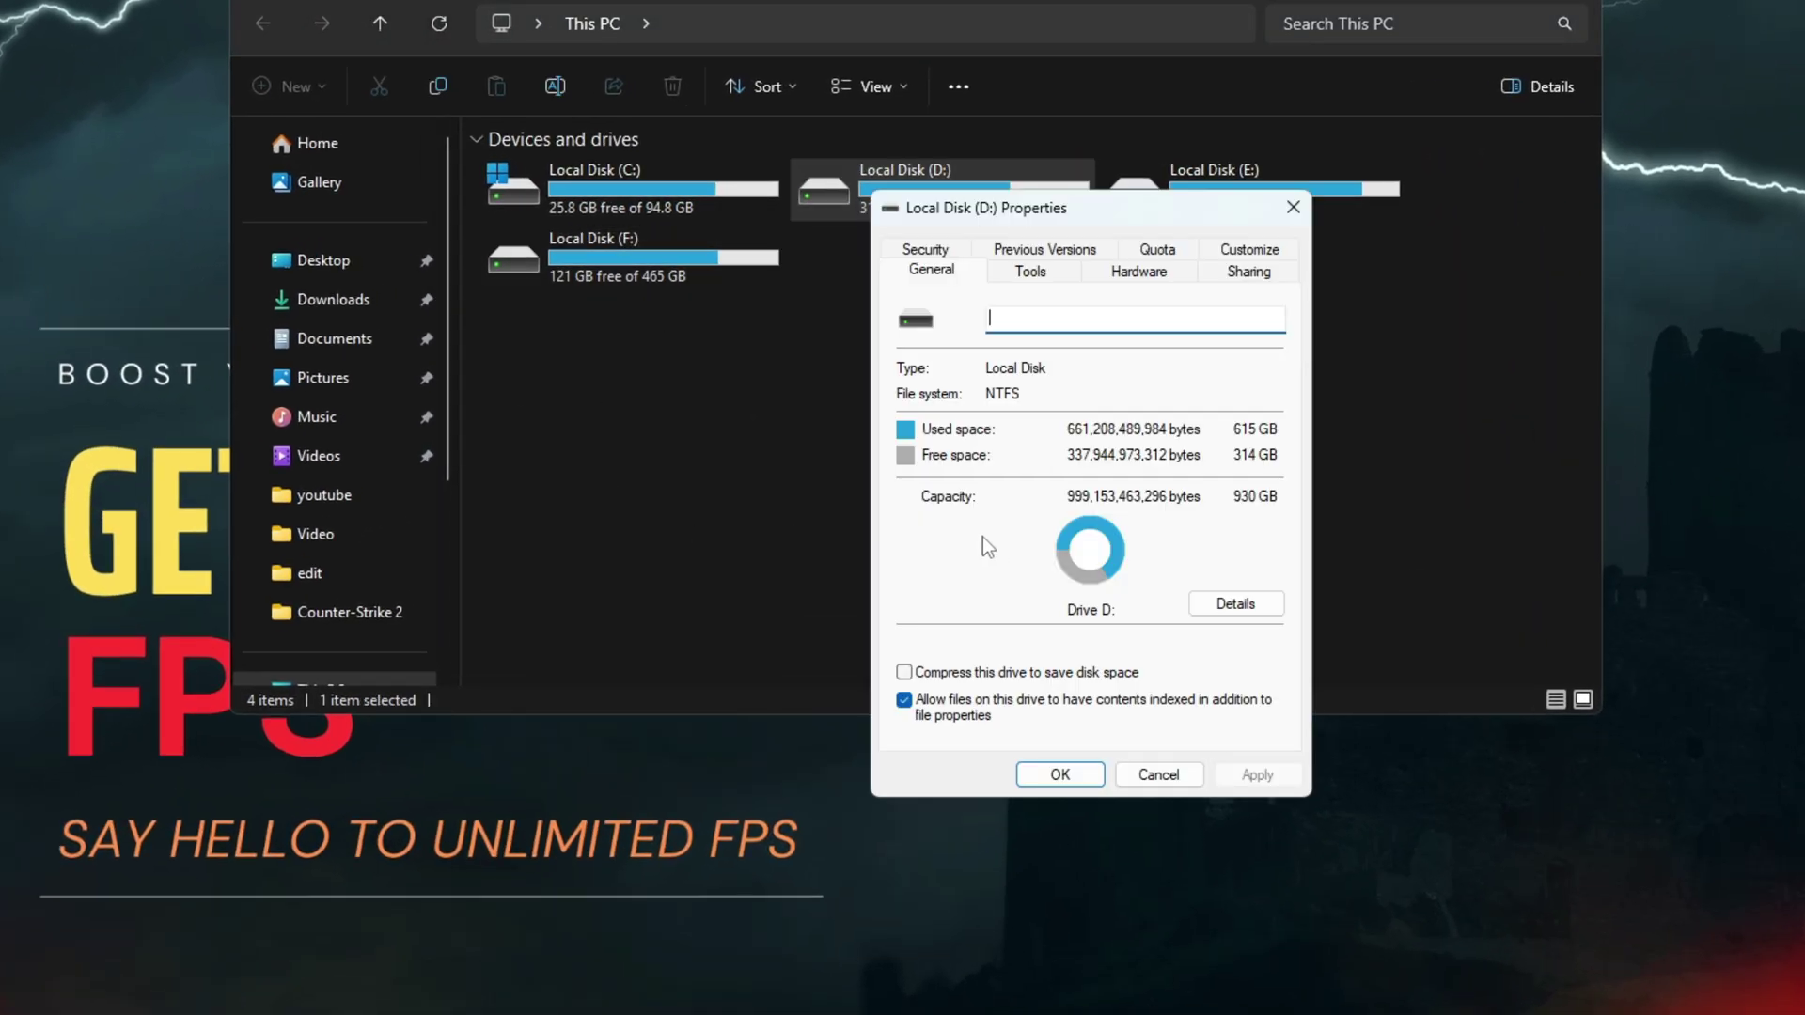
pyautogui.click(1022, 282)
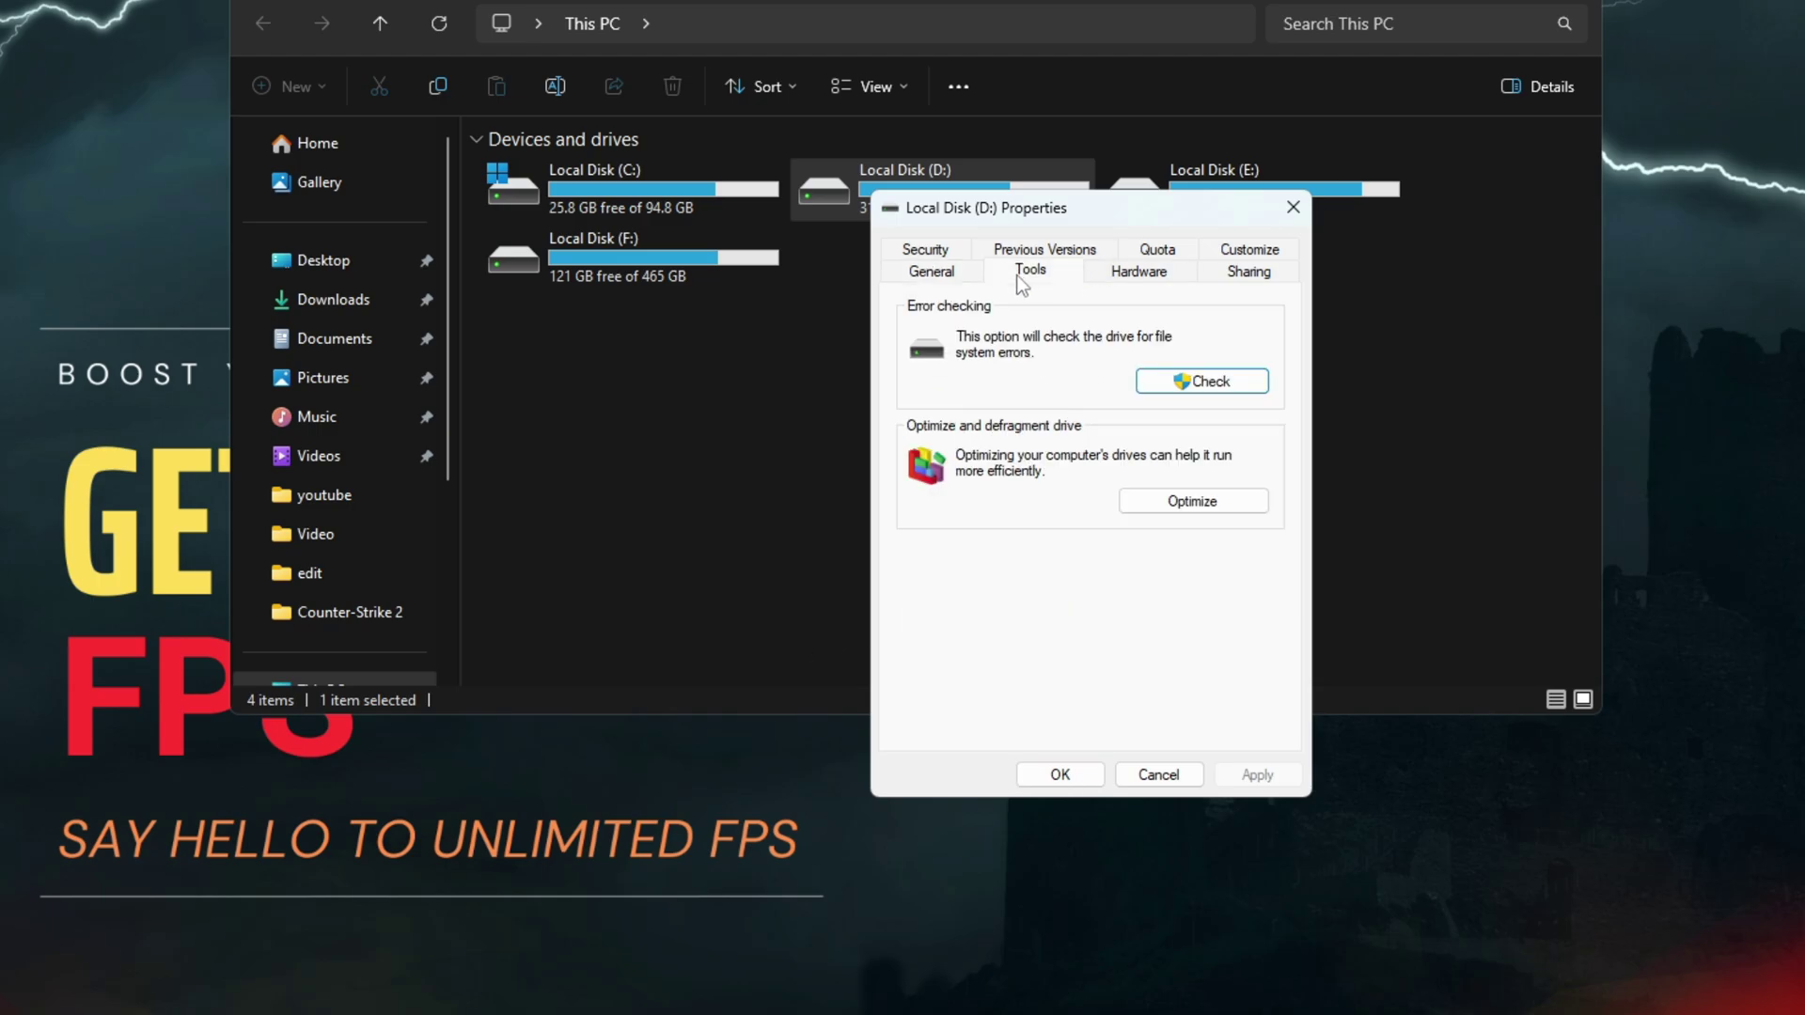
pyautogui.click(1199, 509)
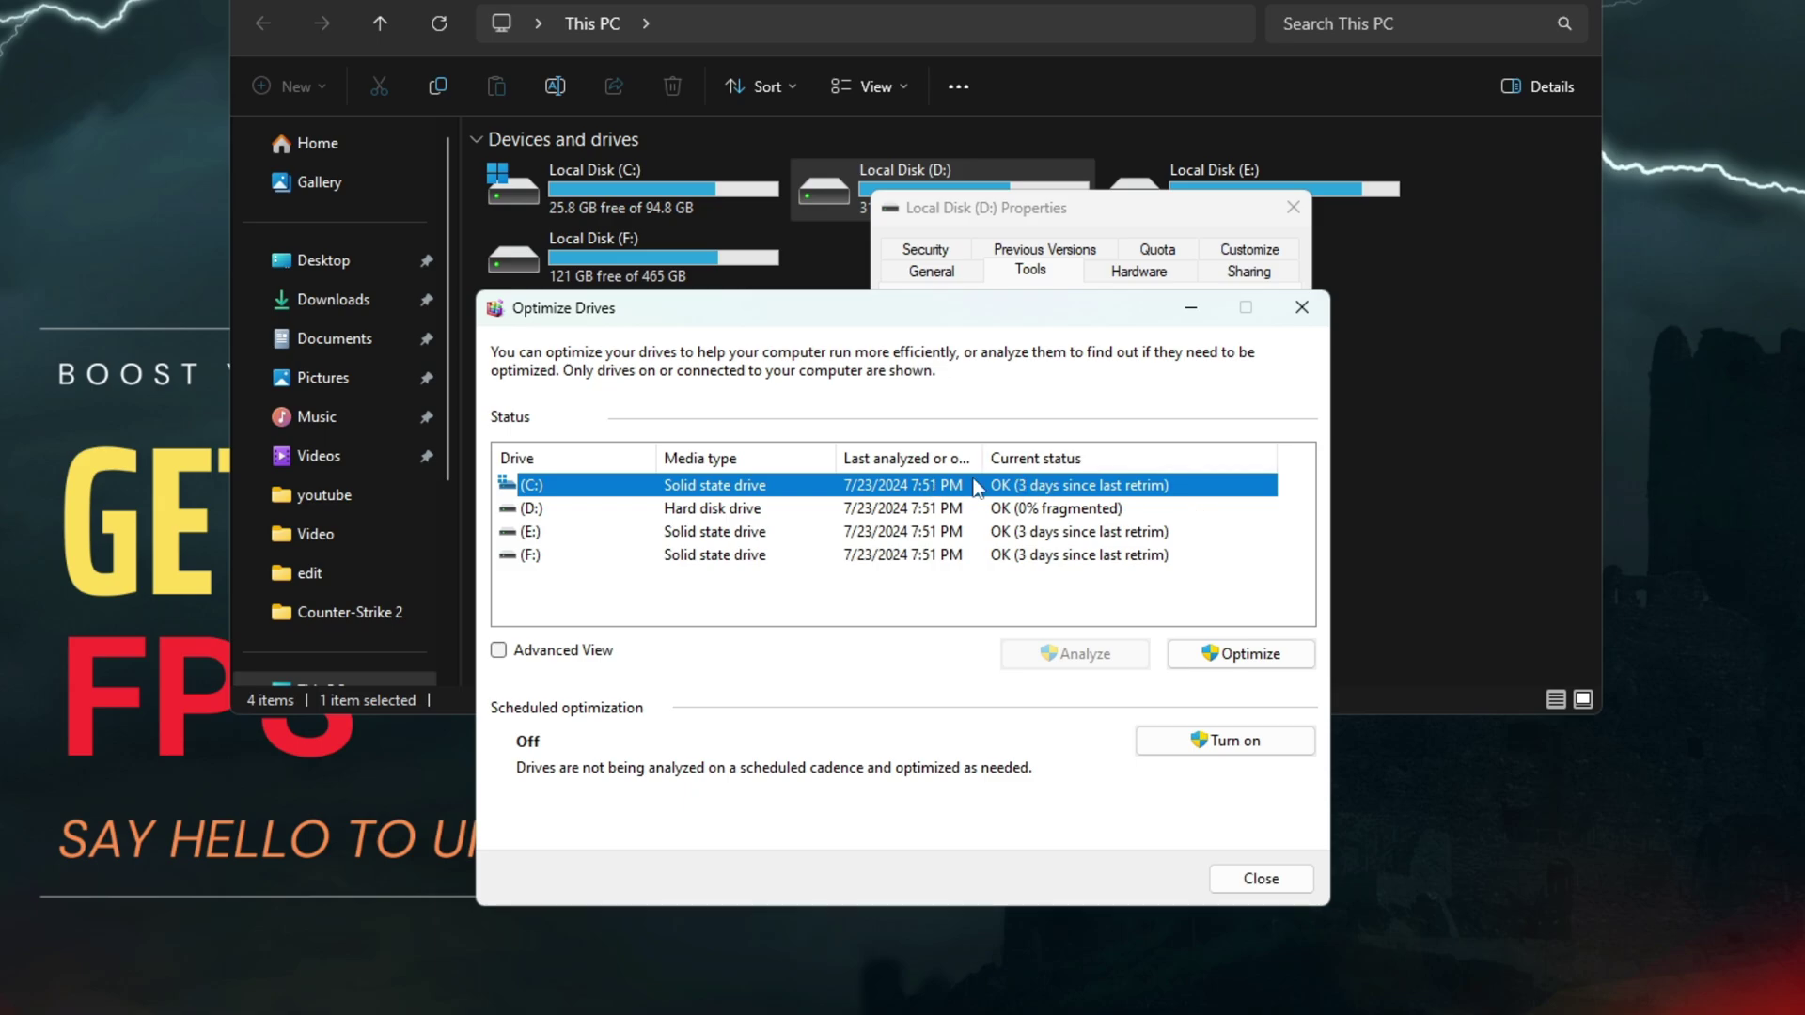
# Step: Optimize the solid state drives C:, E: and F: one after another
pyautogui.click(1235, 662)
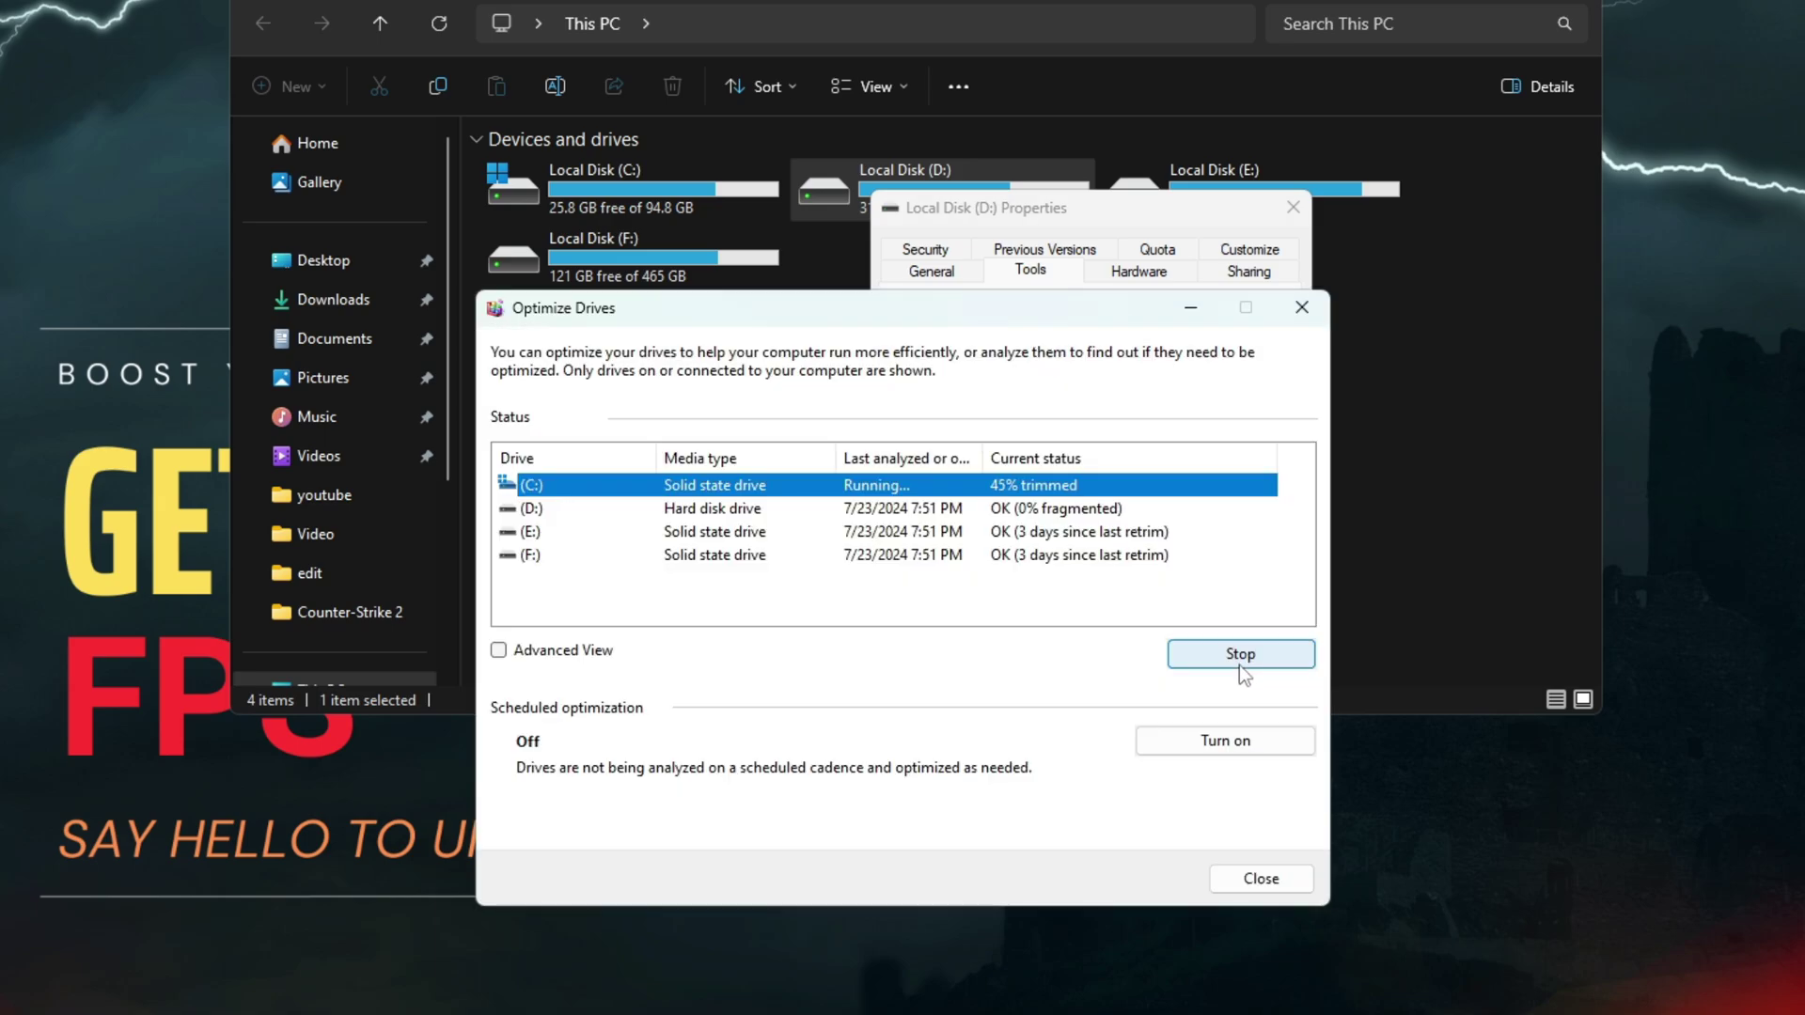
pyautogui.click(1110, 532)
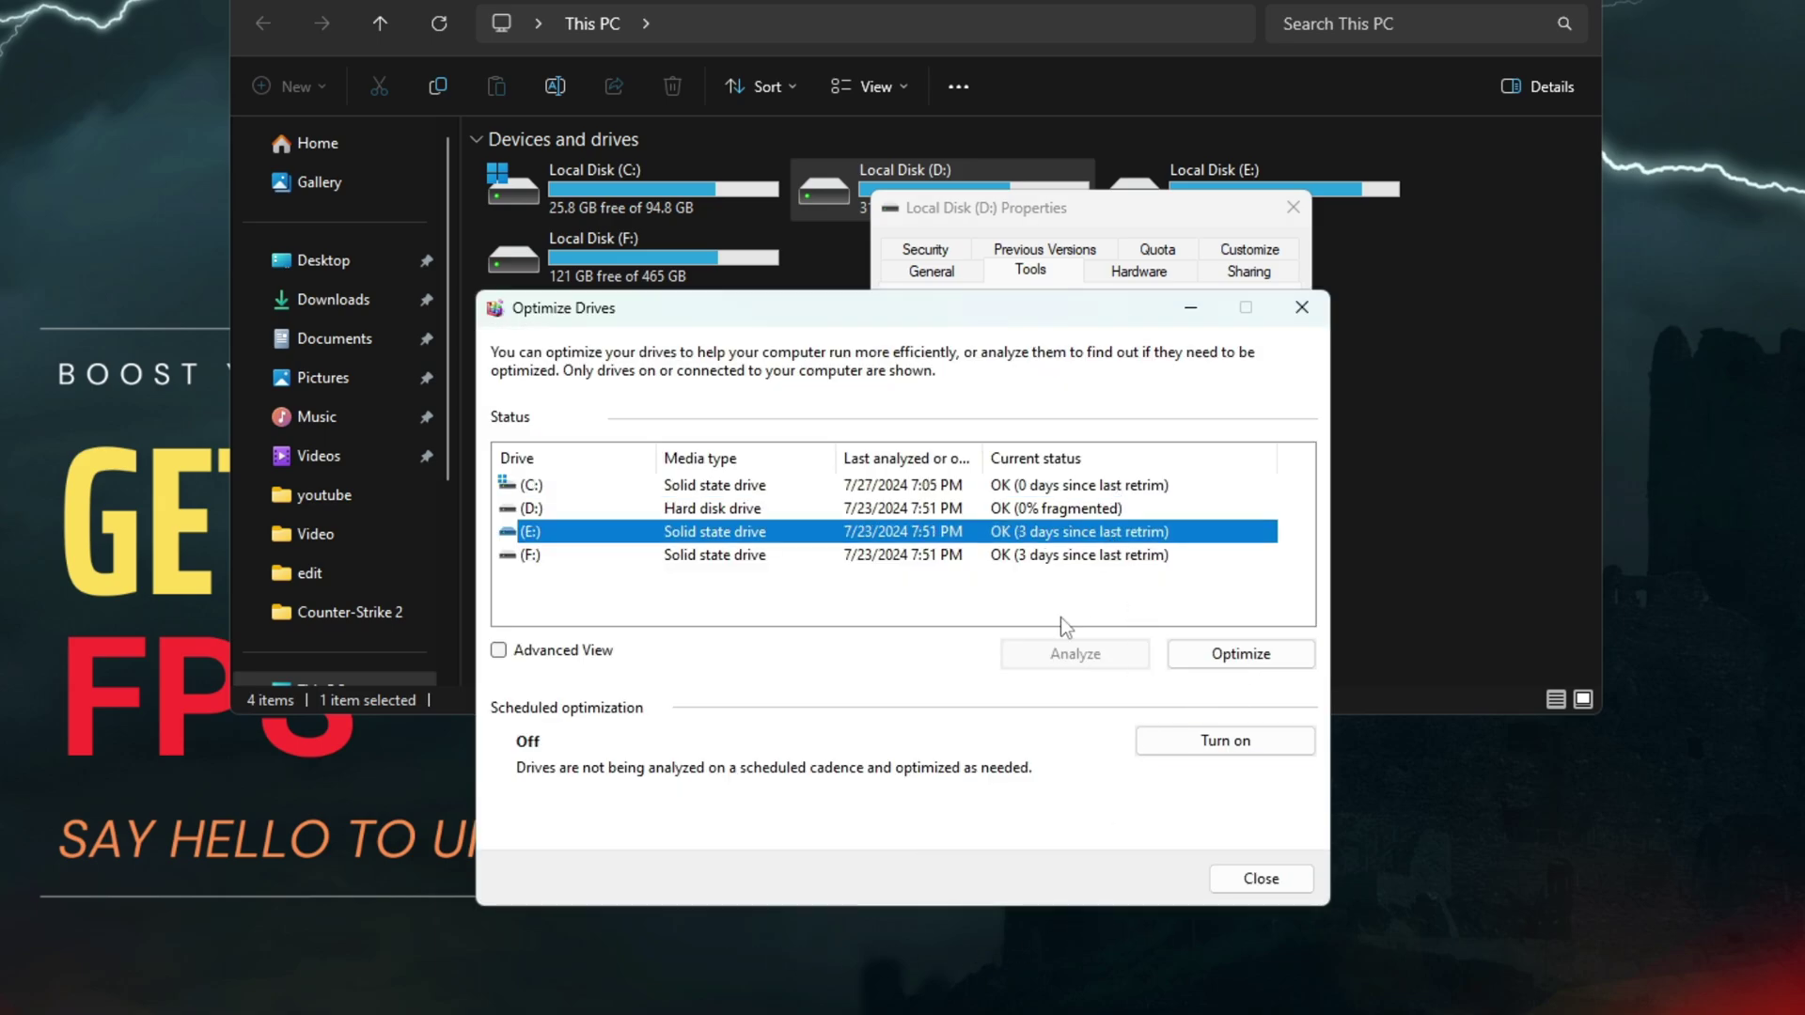
pyautogui.click(1225, 665)
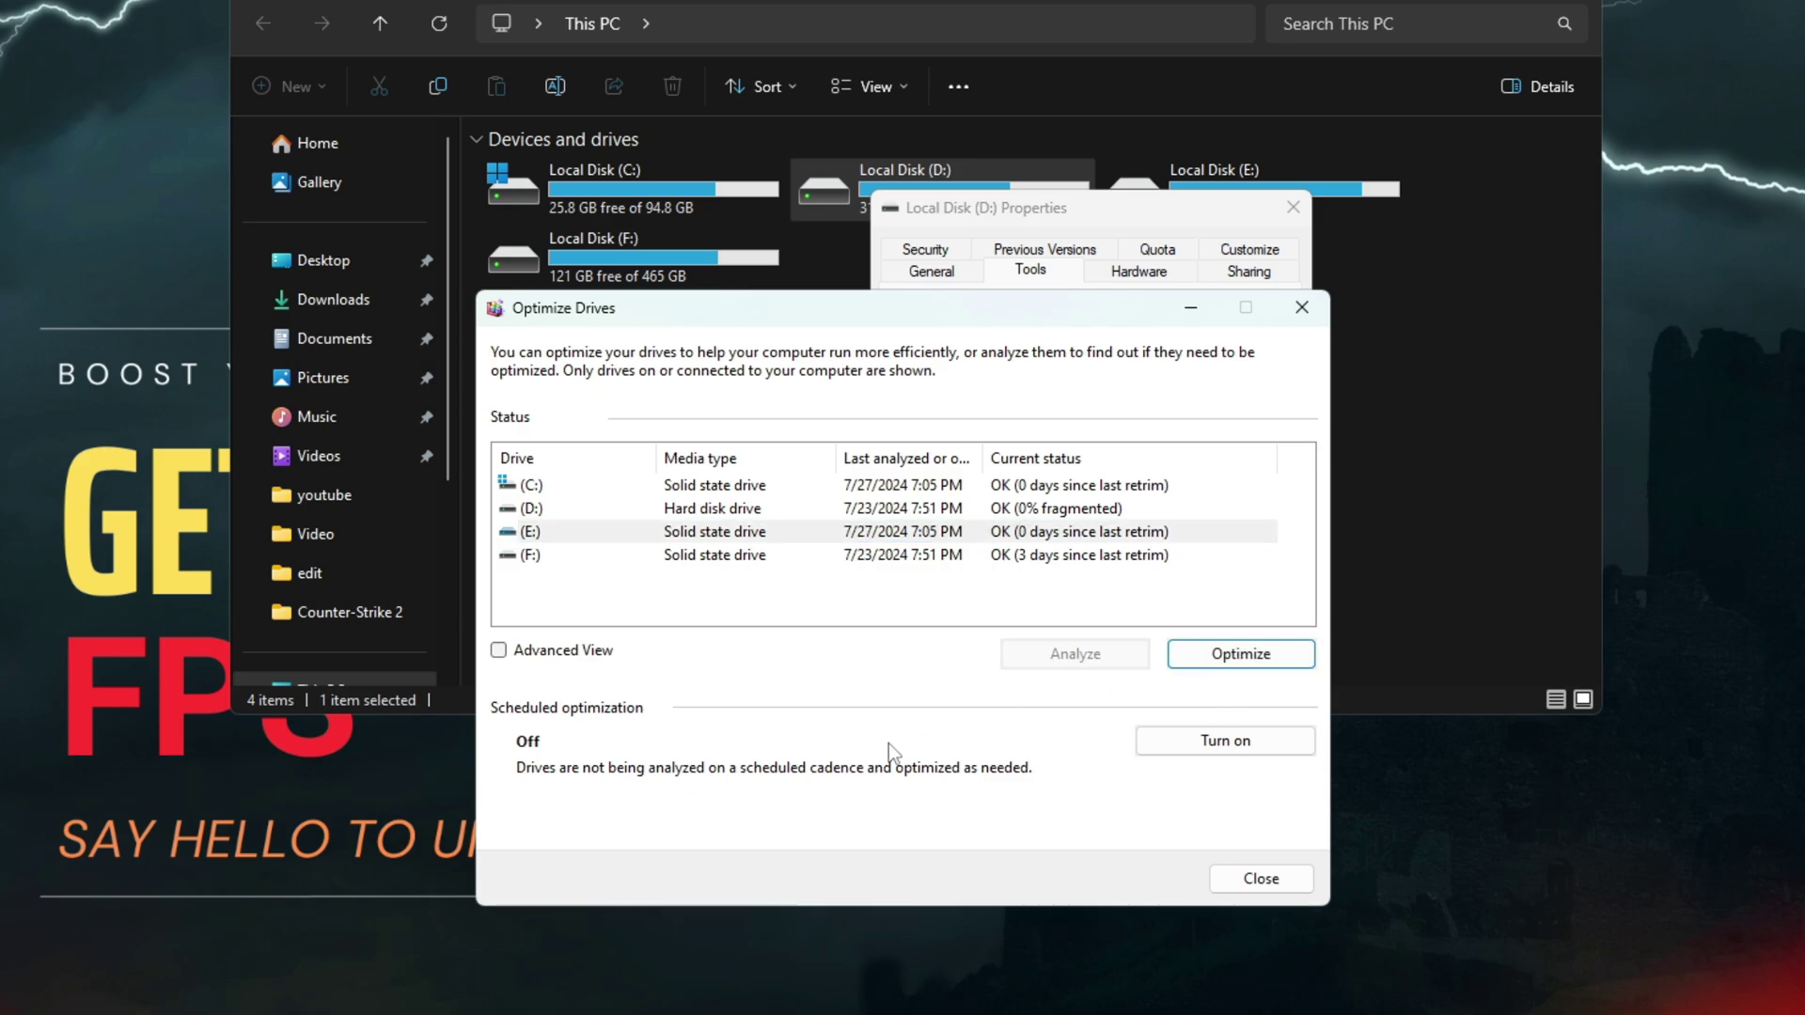
pyautogui.click(1107, 564)
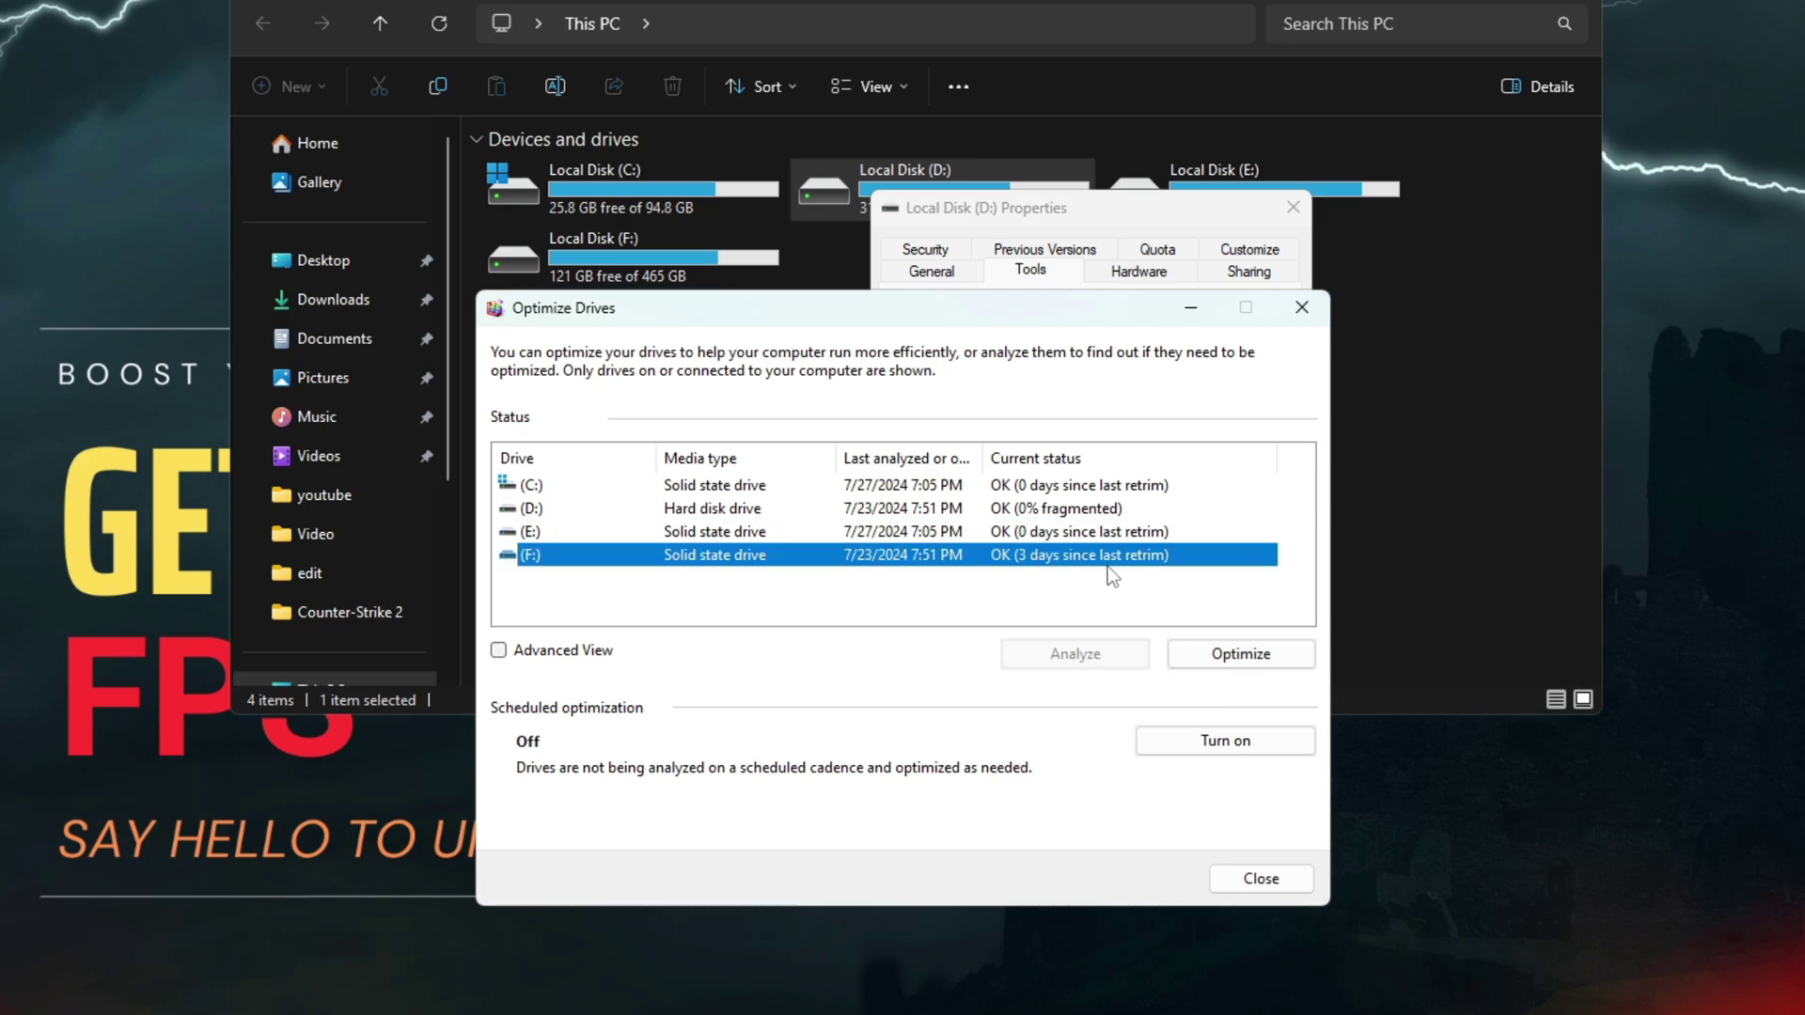
pyautogui.click(1222, 654)
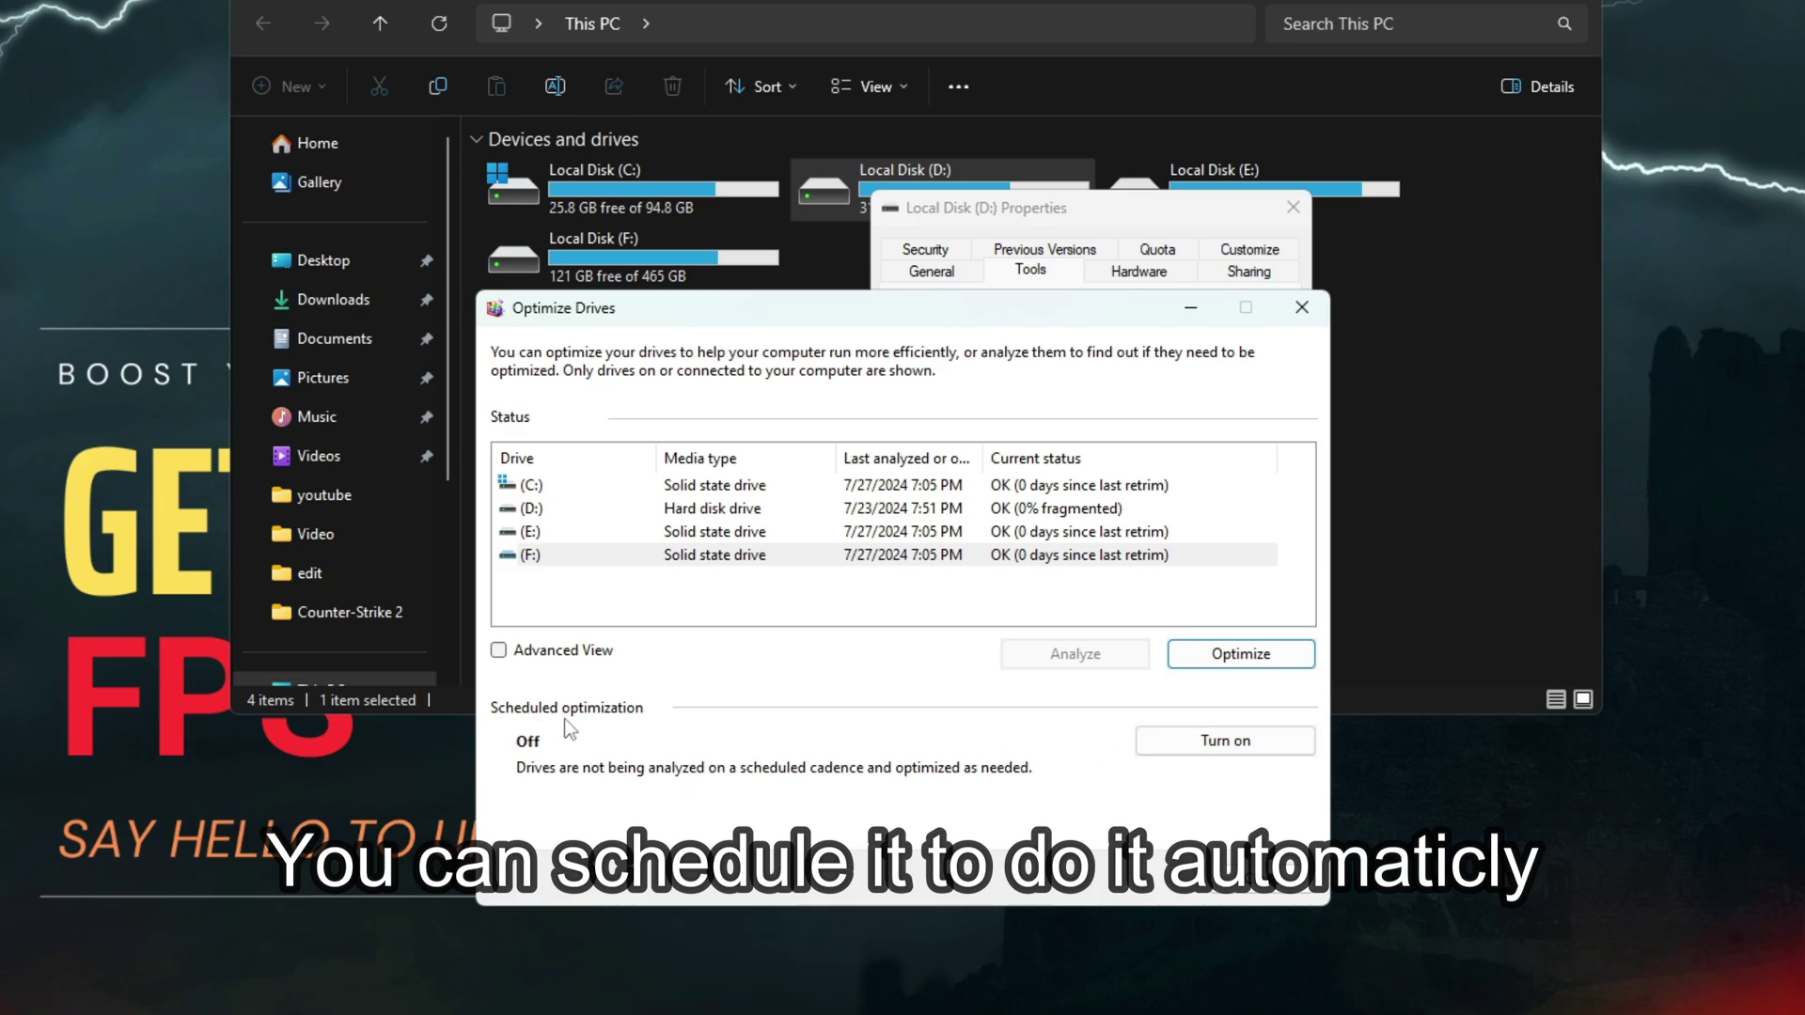
# Step: Turn on scheduled drive optimization with a weekly frequency
pyautogui.click(1212, 741)
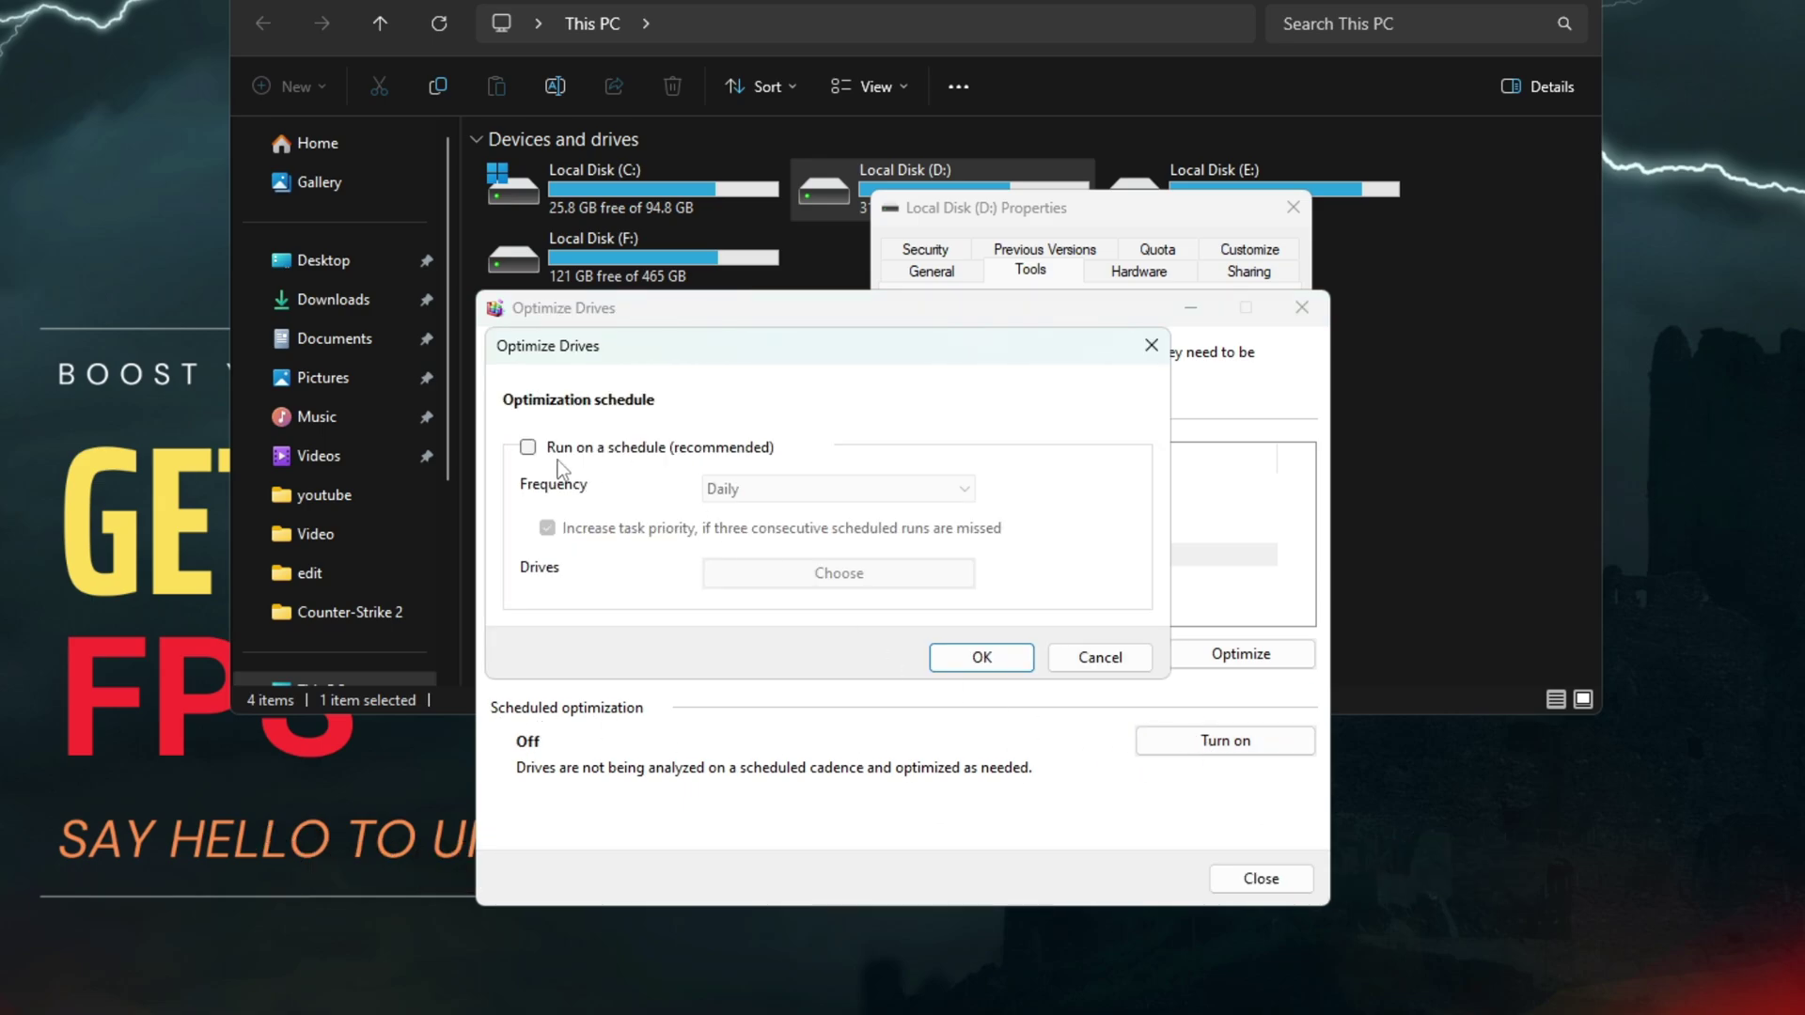
pyautogui.click(529, 448)
pyautogui.click(782, 490)
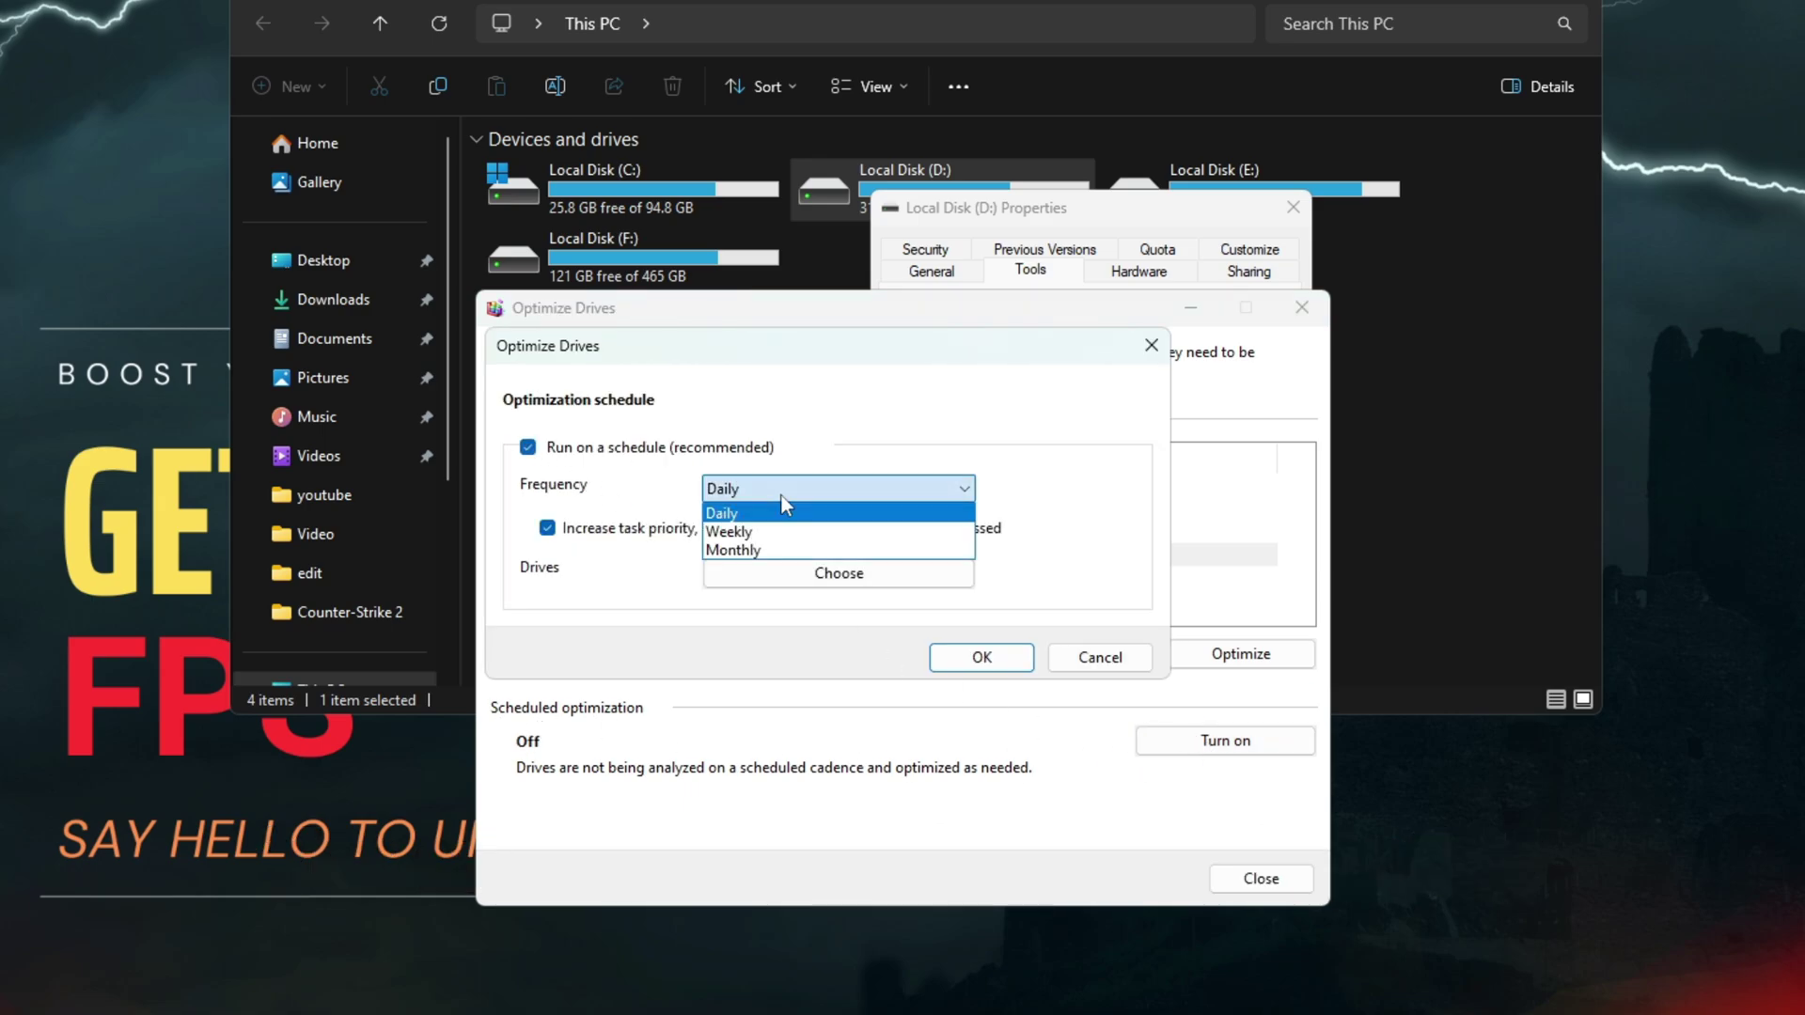
pyautogui.click(770, 532)
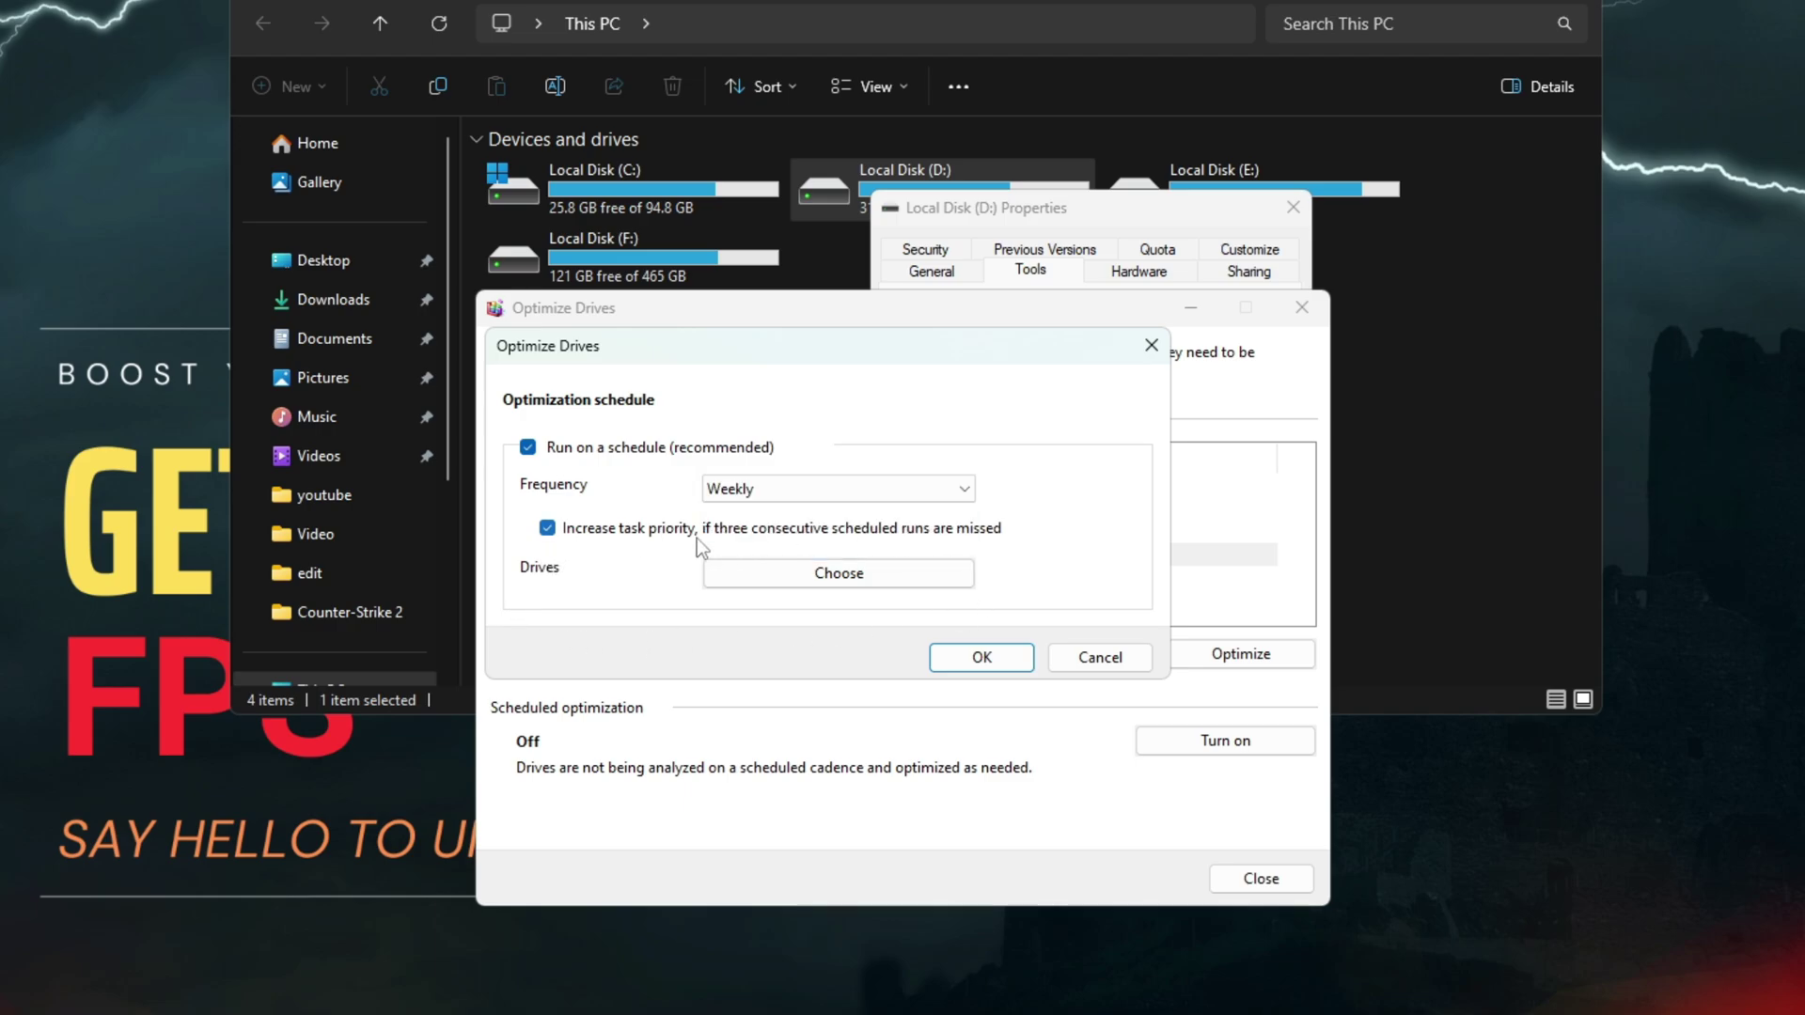
pyautogui.click(970, 657)
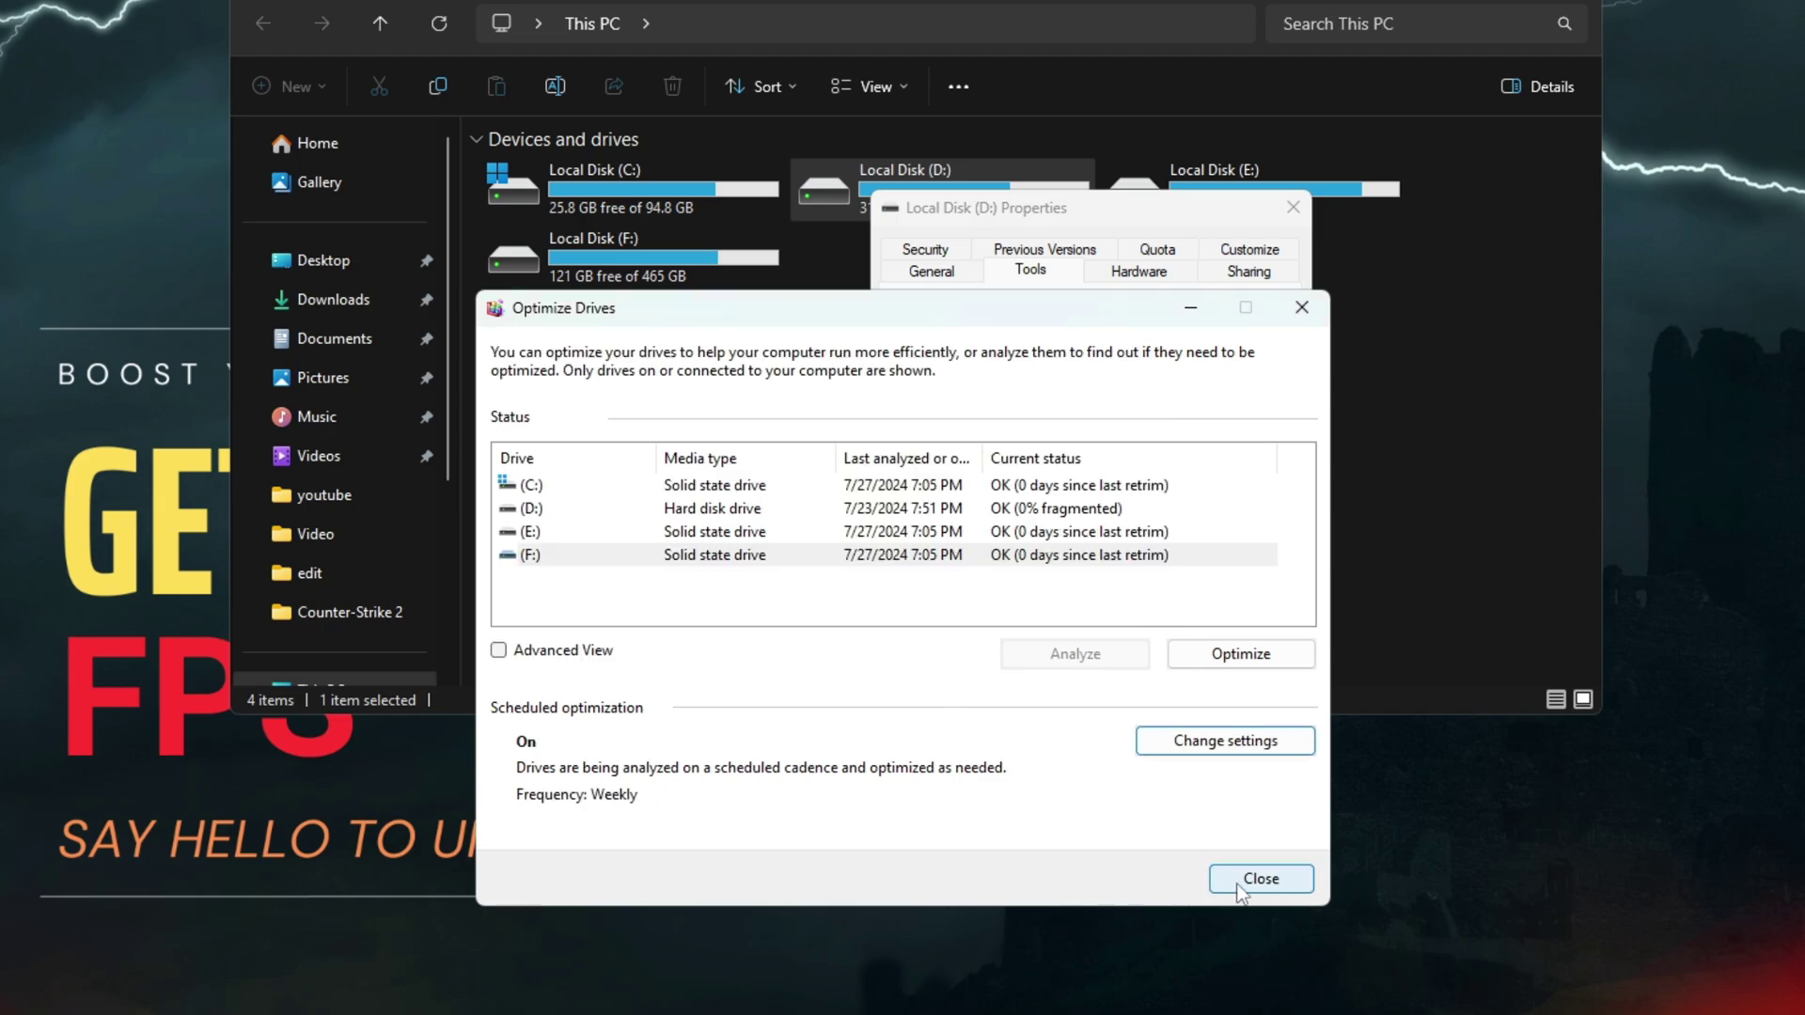
# Step: Turn scheduled drive optimization off, and close Optimize Drives and the Local Disk (D:) properties
pyautogui.click(1194, 752)
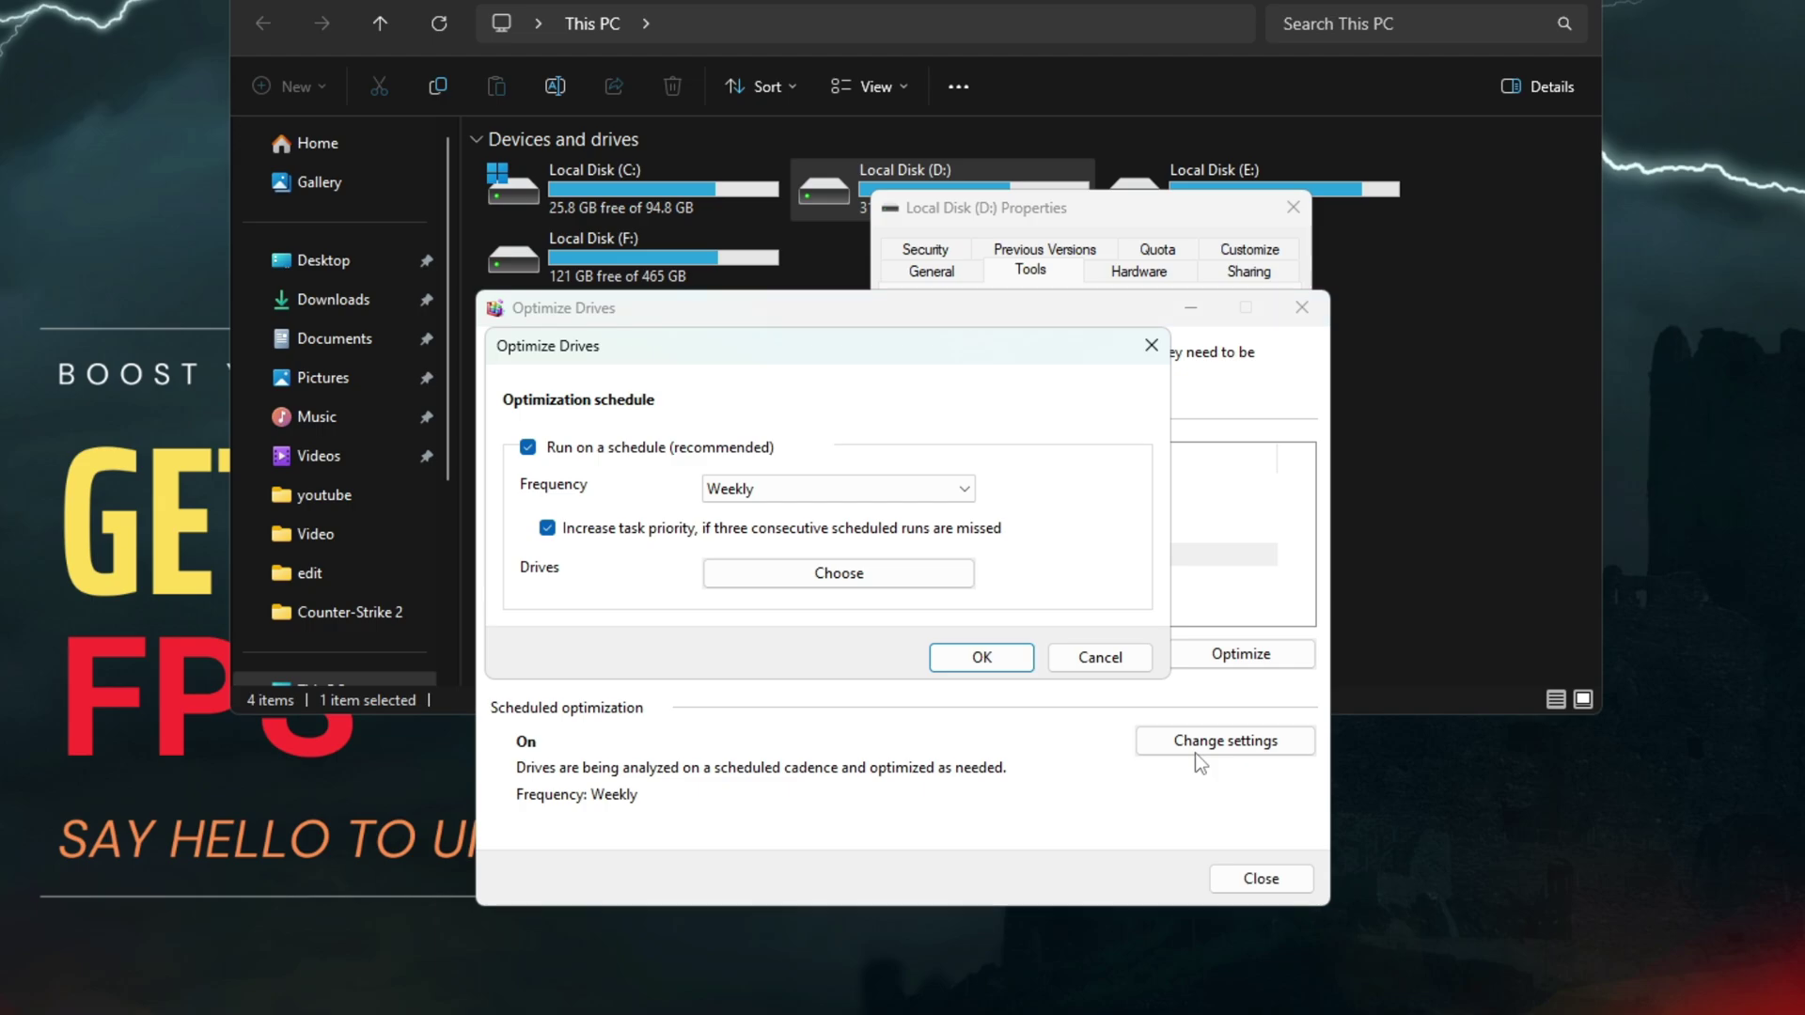
pyautogui.click(662, 450)
pyautogui.click(983, 657)
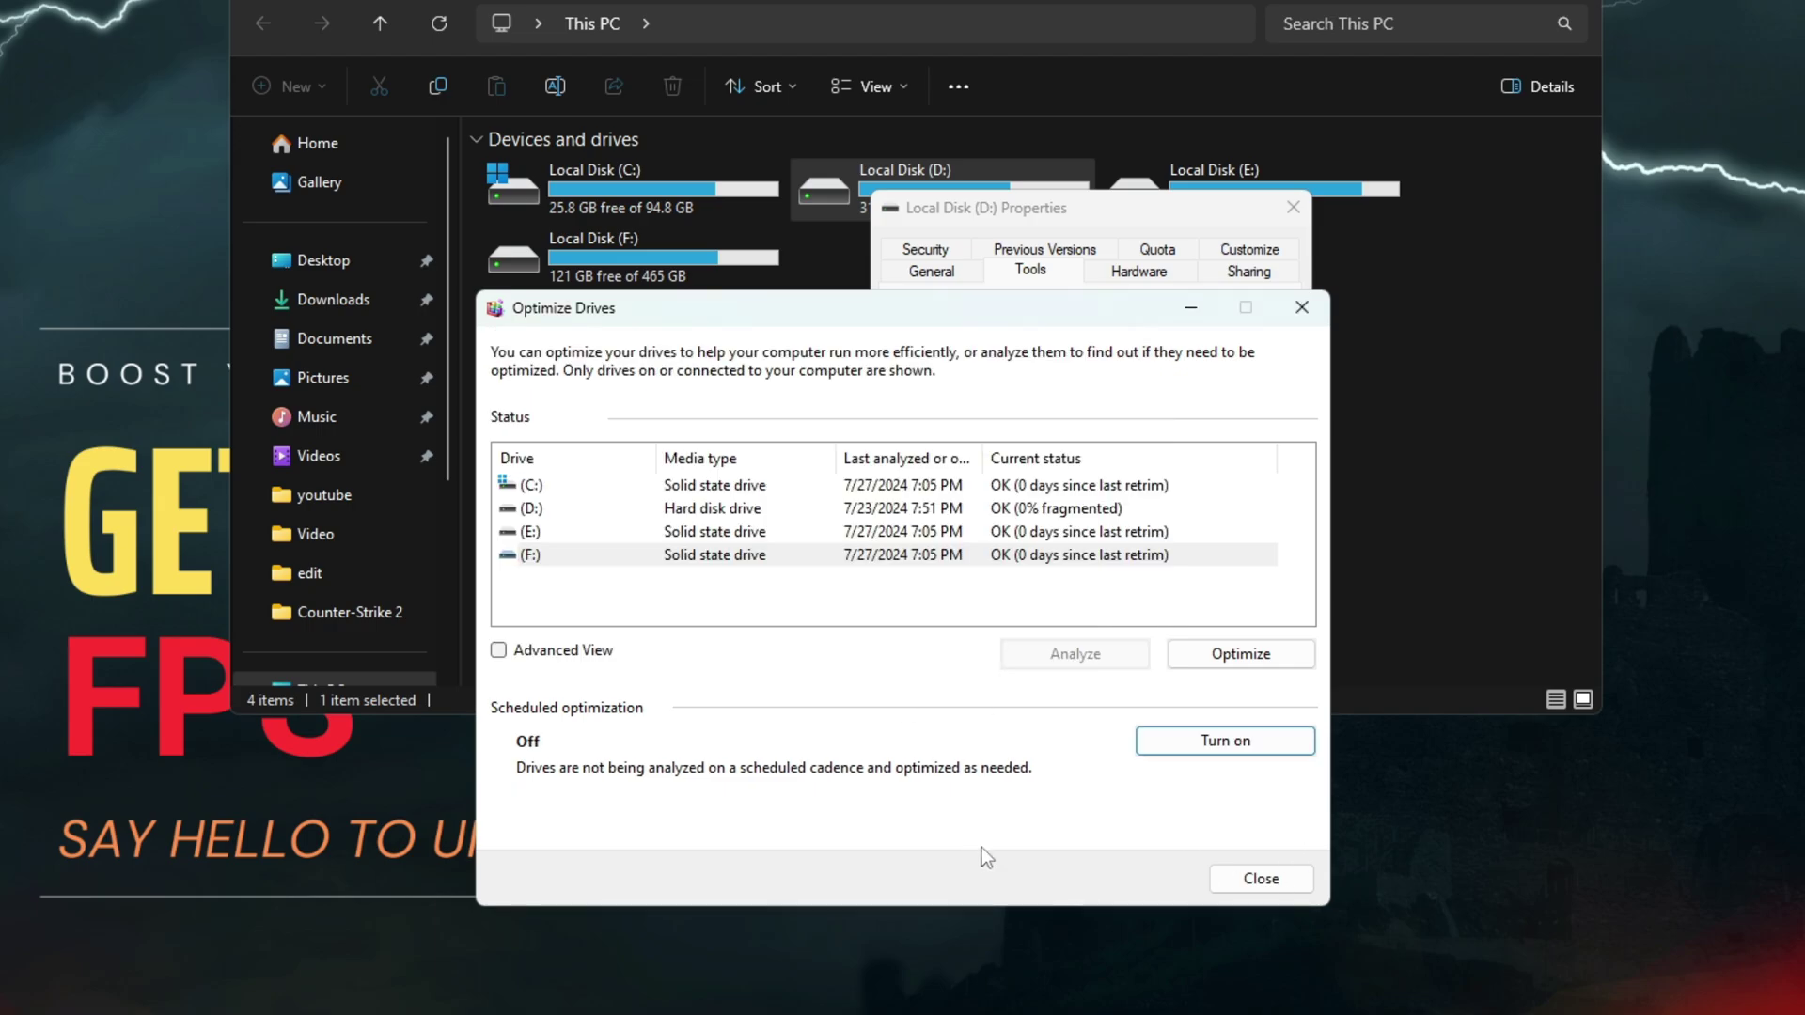
pyautogui.click(1248, 870)
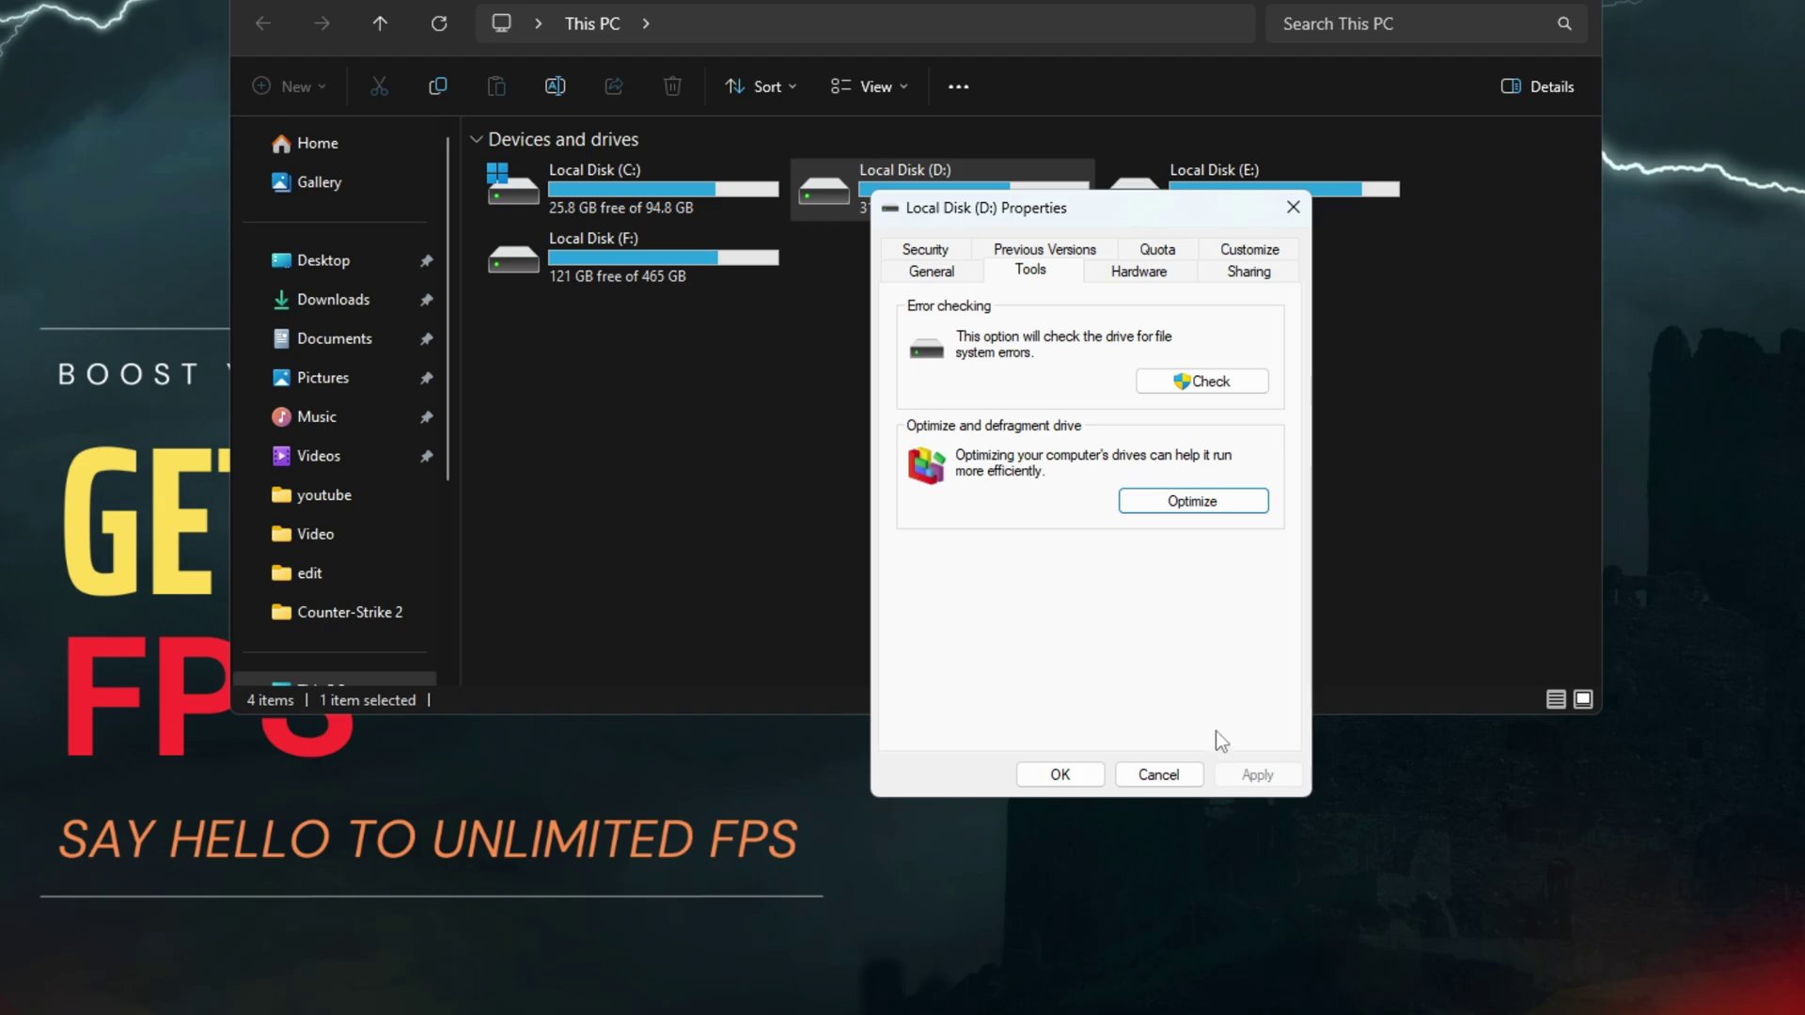
pyautogui.click(1091, 778)
pyautogui.click(579, 200)
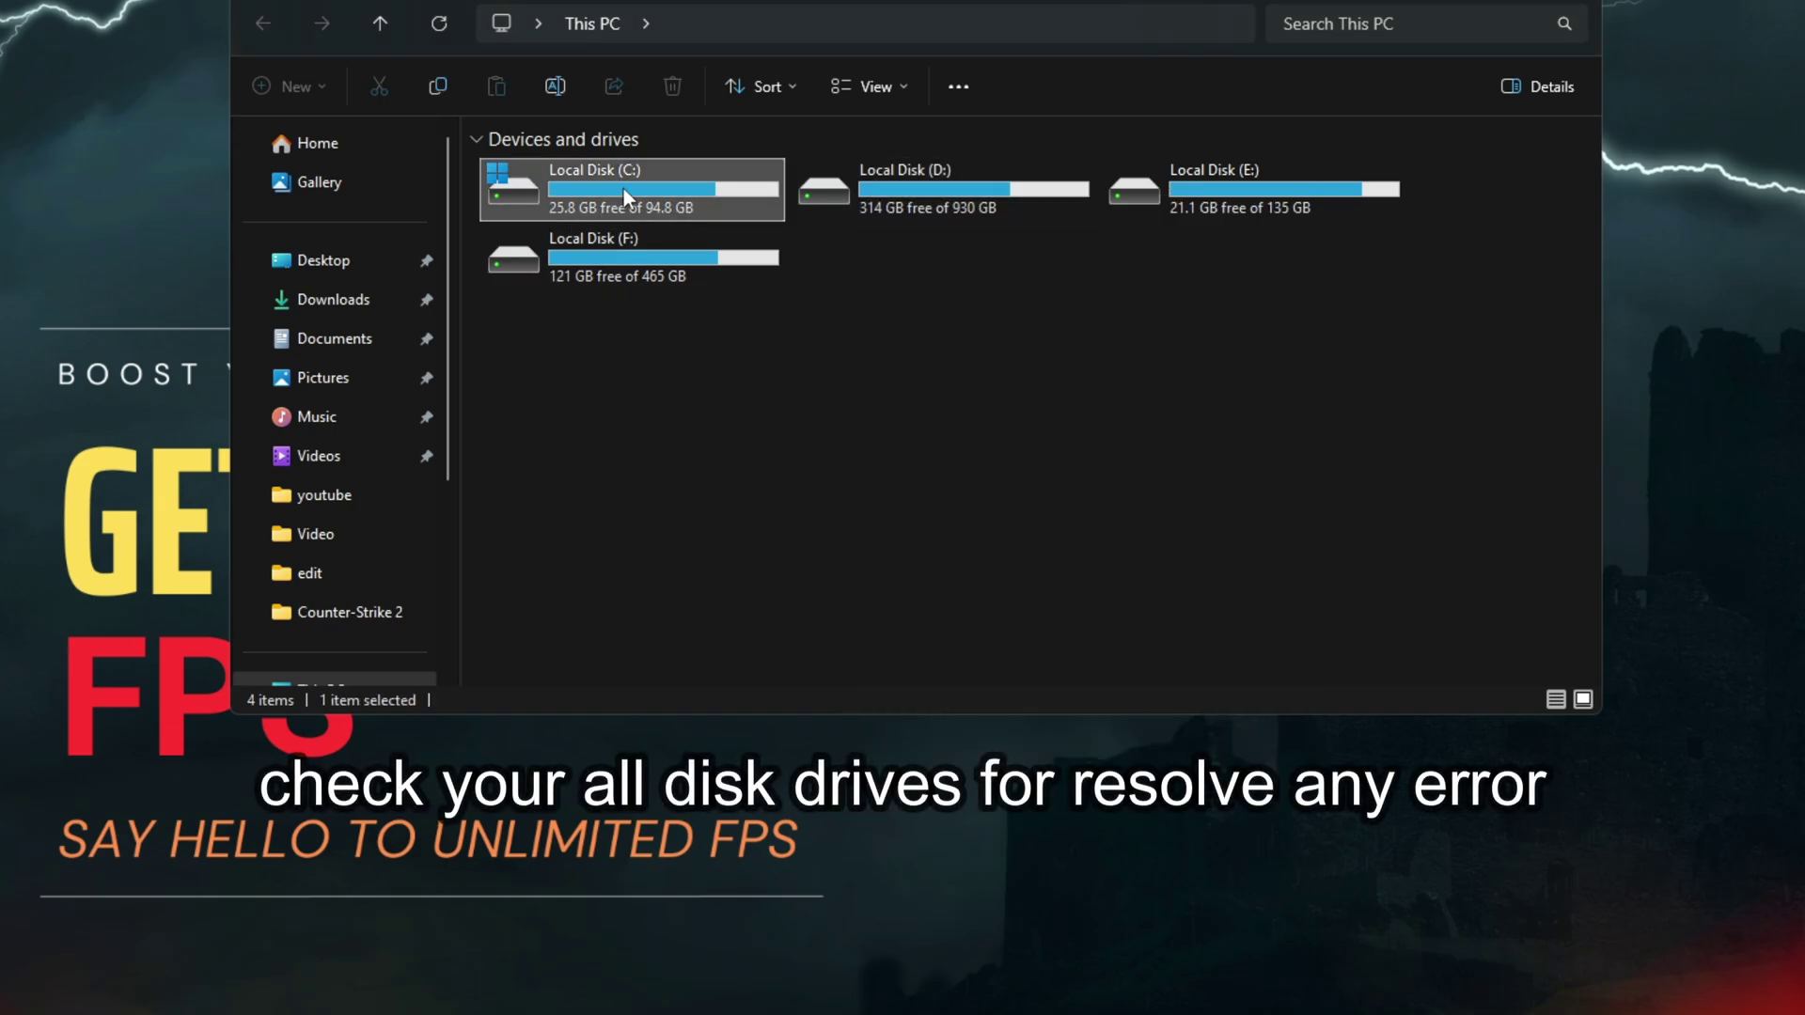
pyautogui.click(1250, 178)
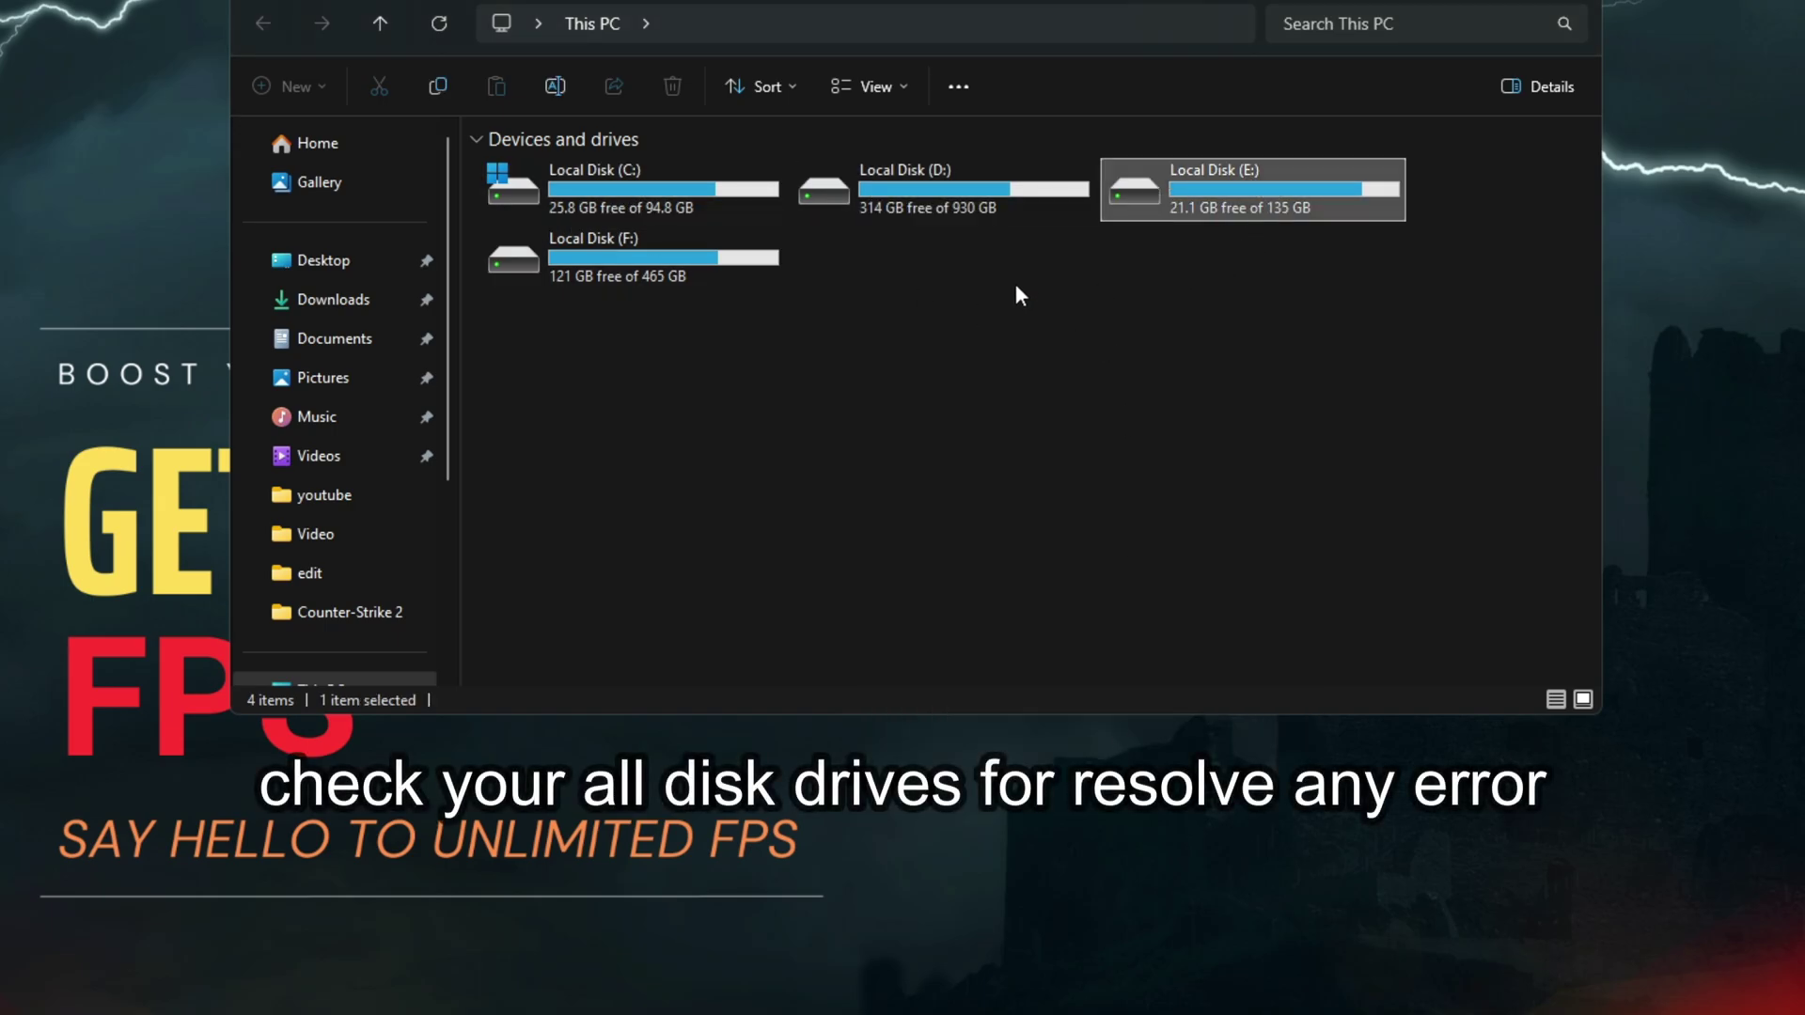
pyautogui.click(667, 234)
pyautogui.click(668, 205)
pyautogui.click(917, 189)
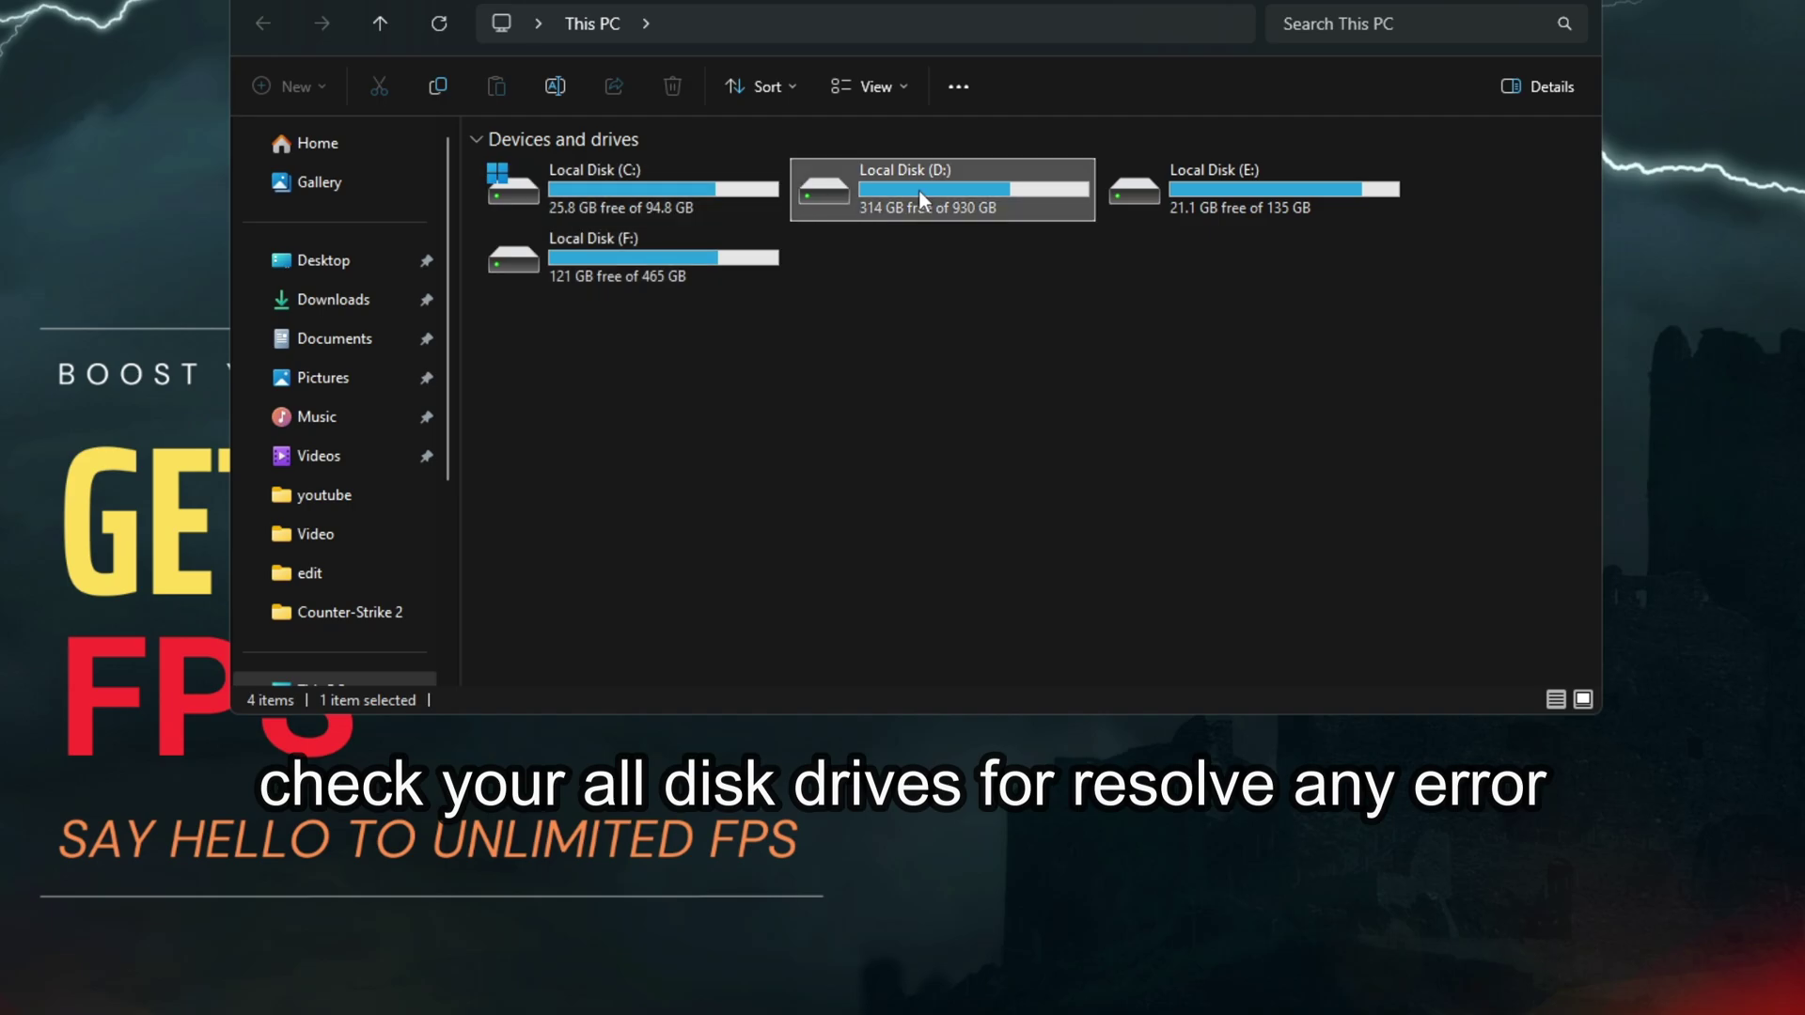
# Step: Scan Local Disk (C:) for file system errors from its properties, and close the scan result, properties and This PC
pyautogui.click(605, 210)
pyautogui.rightClick(606, 209)
pyautogui.click(675, 562)
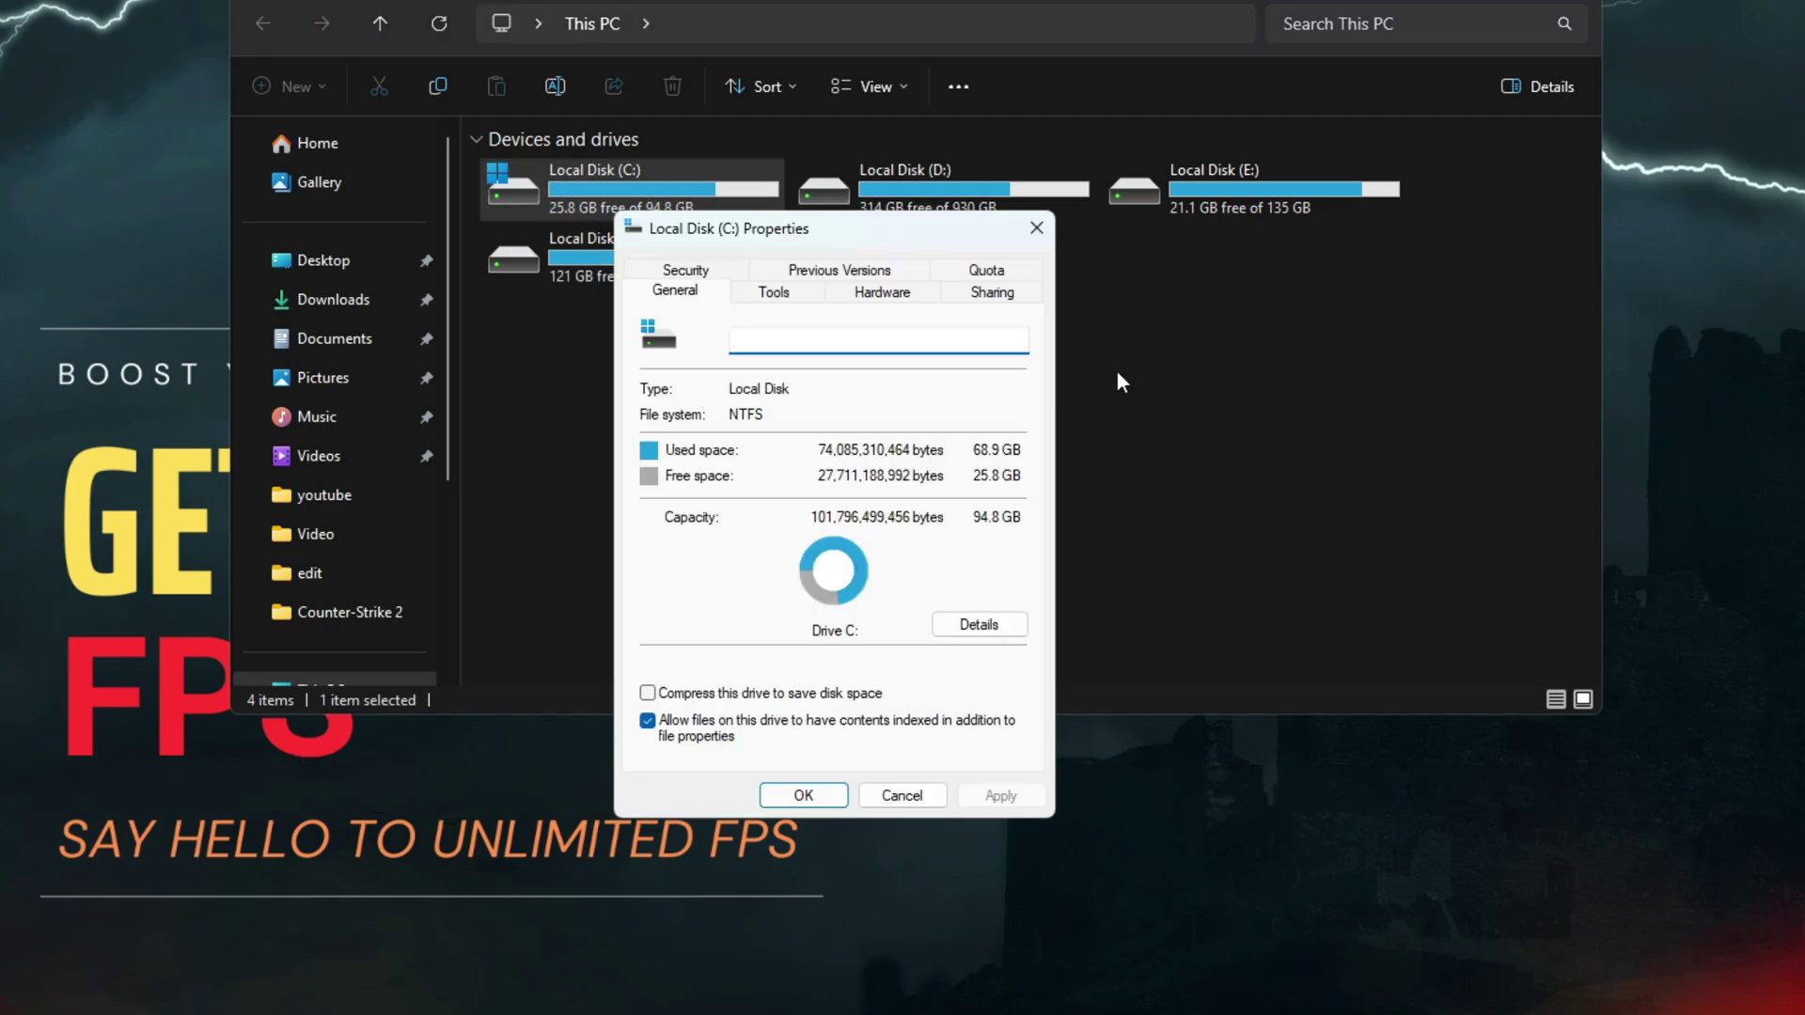
pyautogui.click(792, 291)
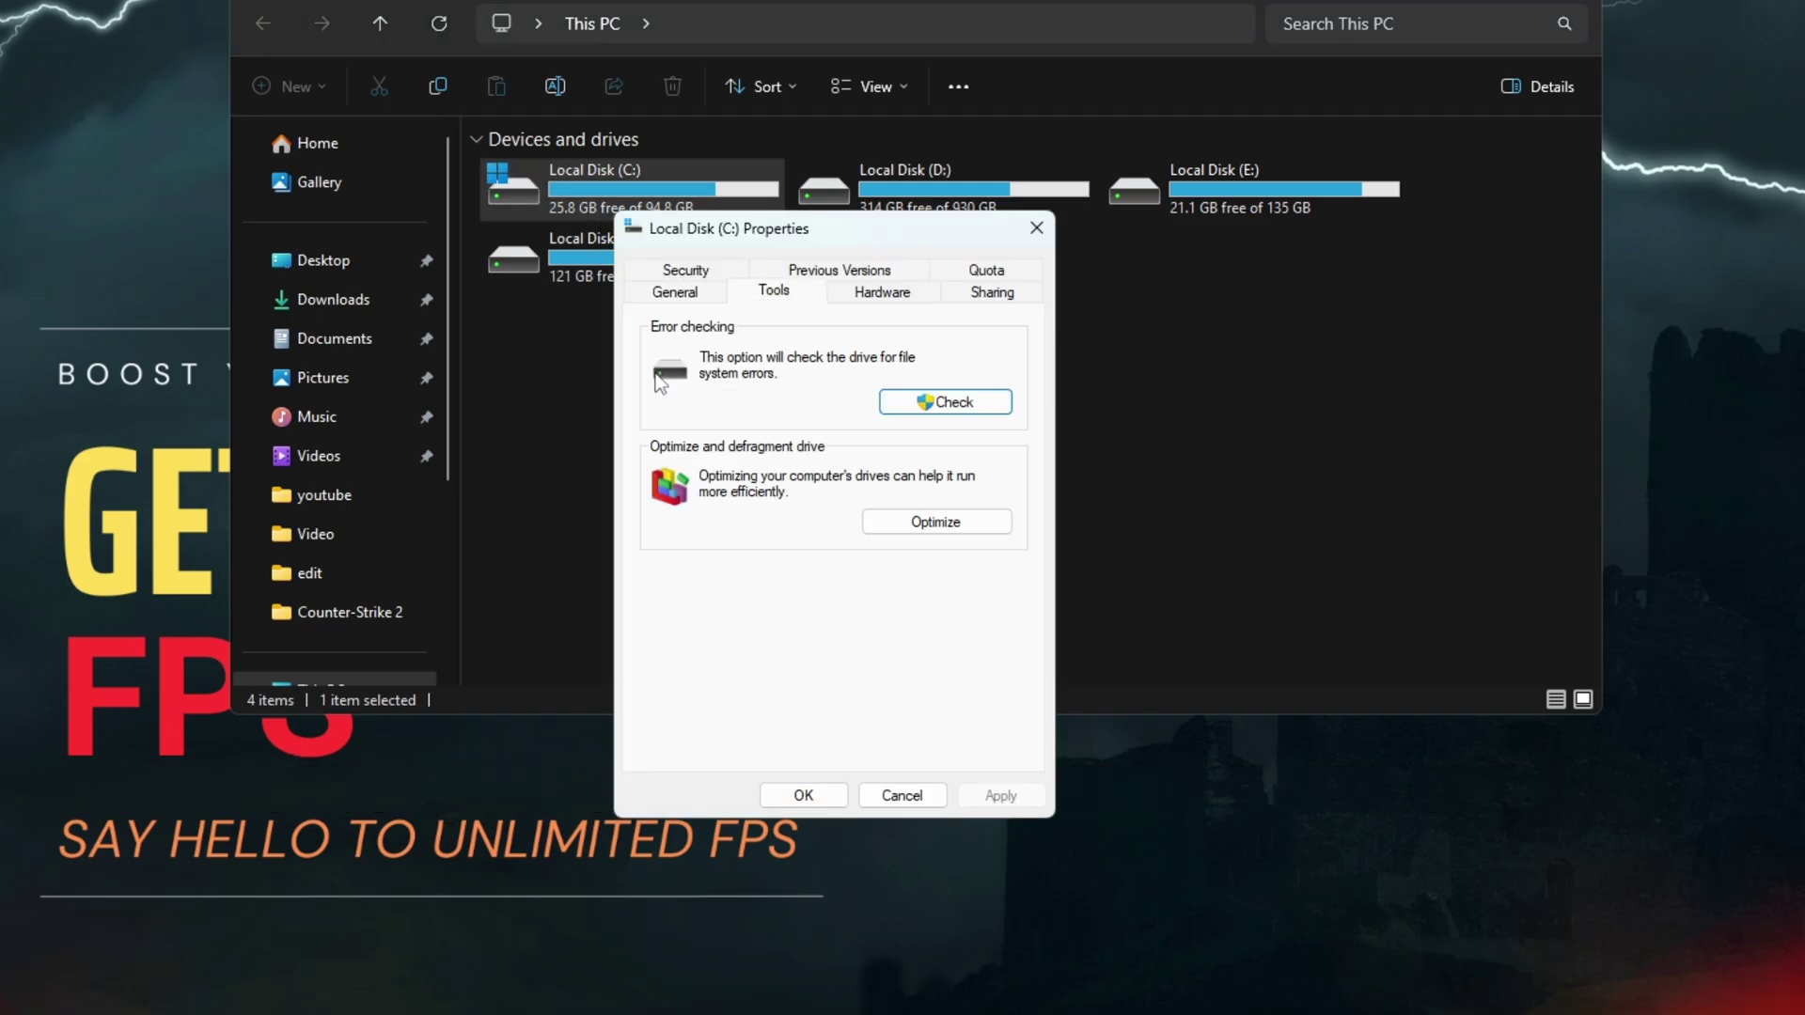
pyautogui.click(935, 405)
pyautogui.click(777, 561)
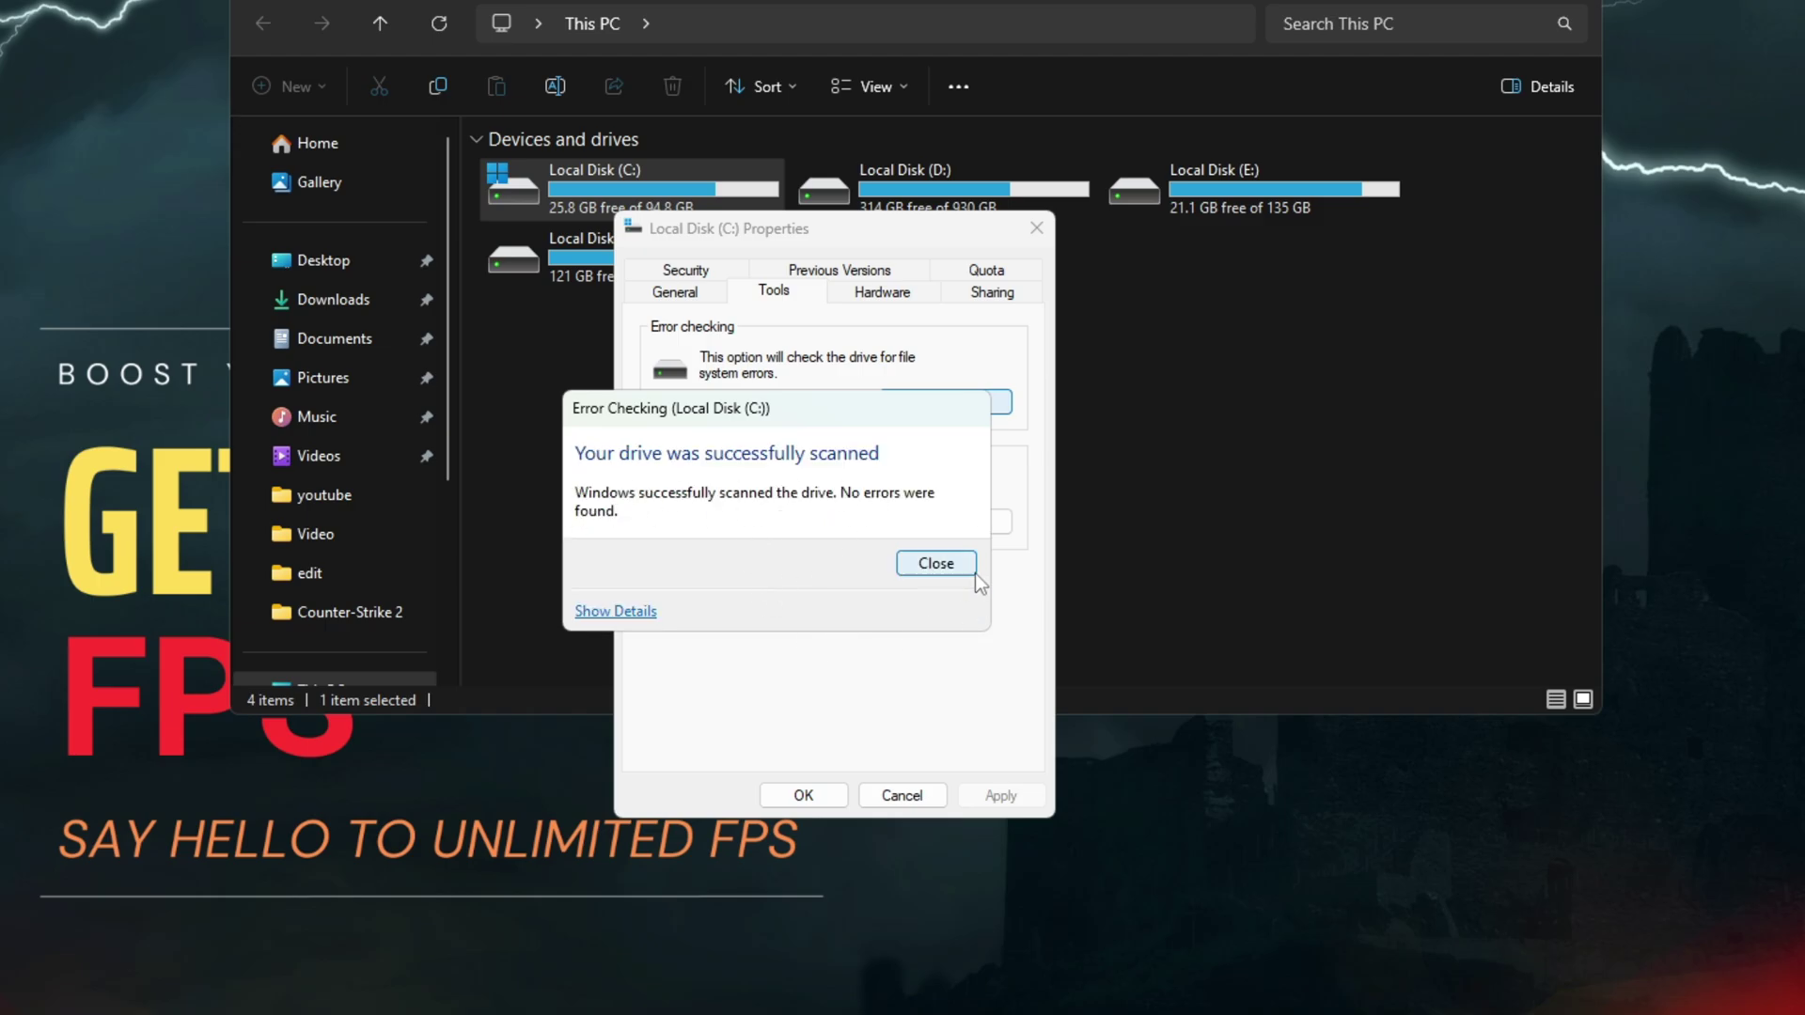
pyautogui.click(936, 564)
pyautogui.click(803, 799)
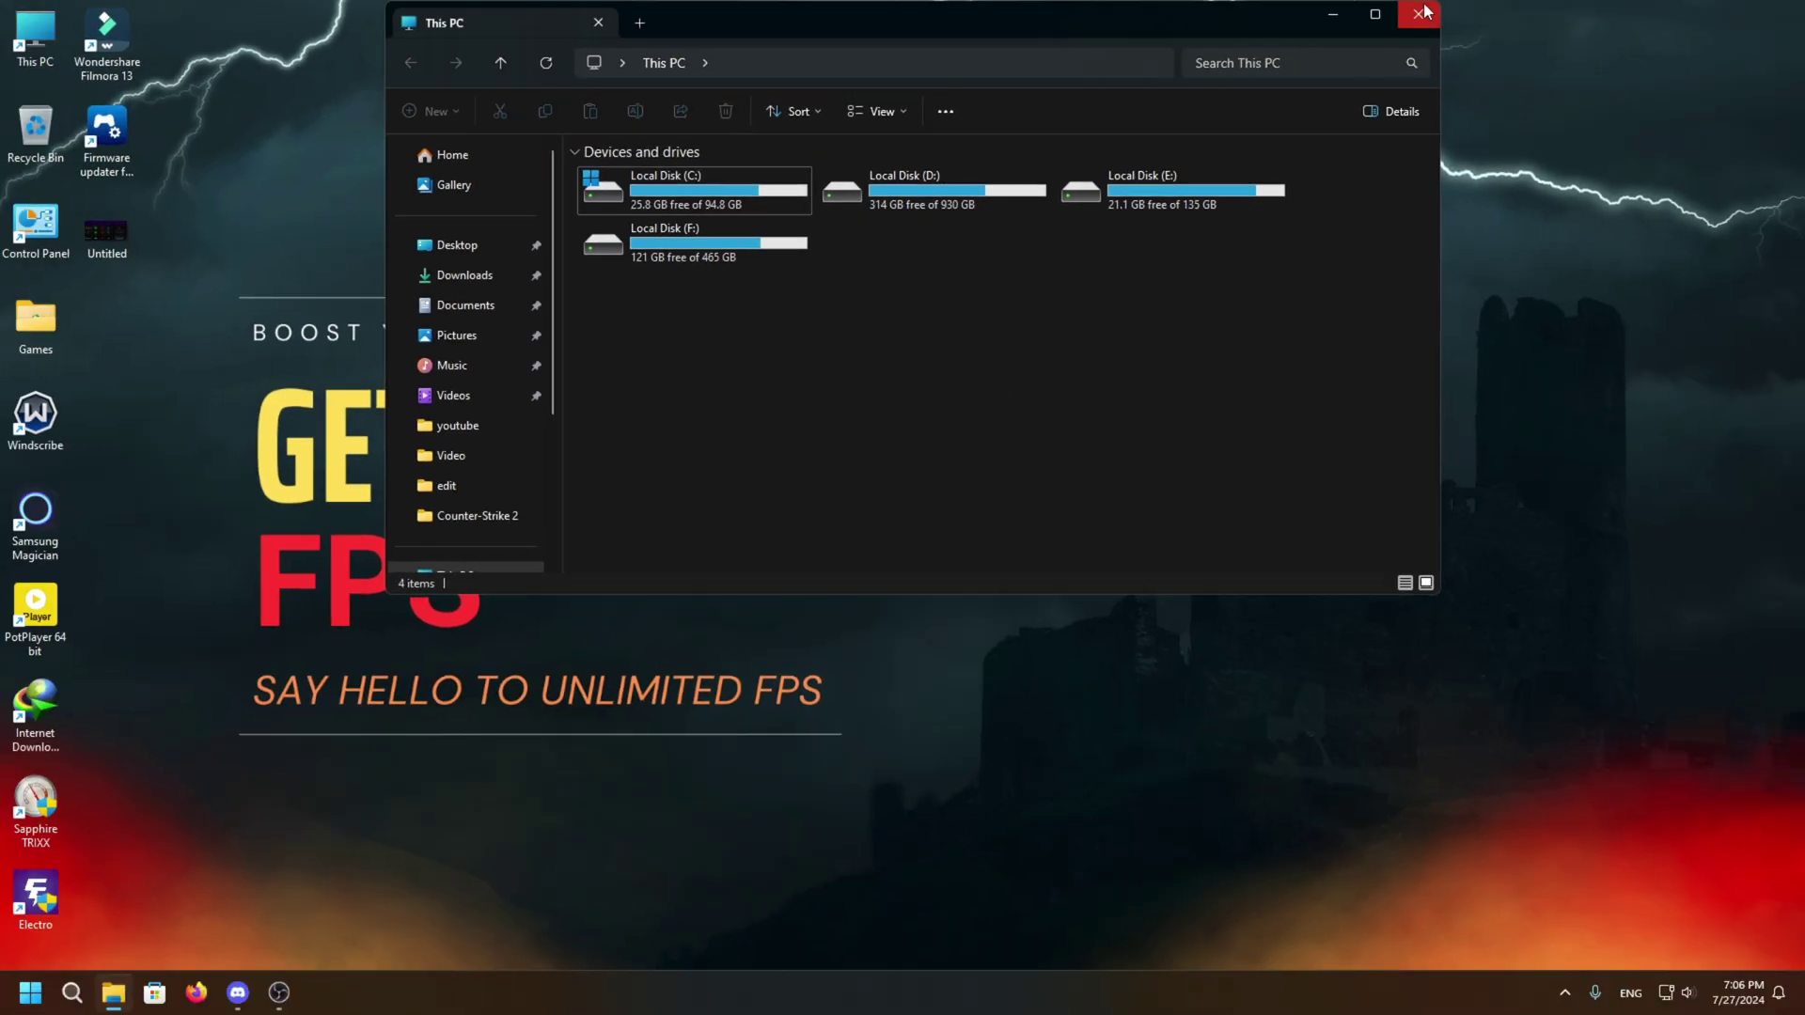
pyautogui.click(1420, 11)
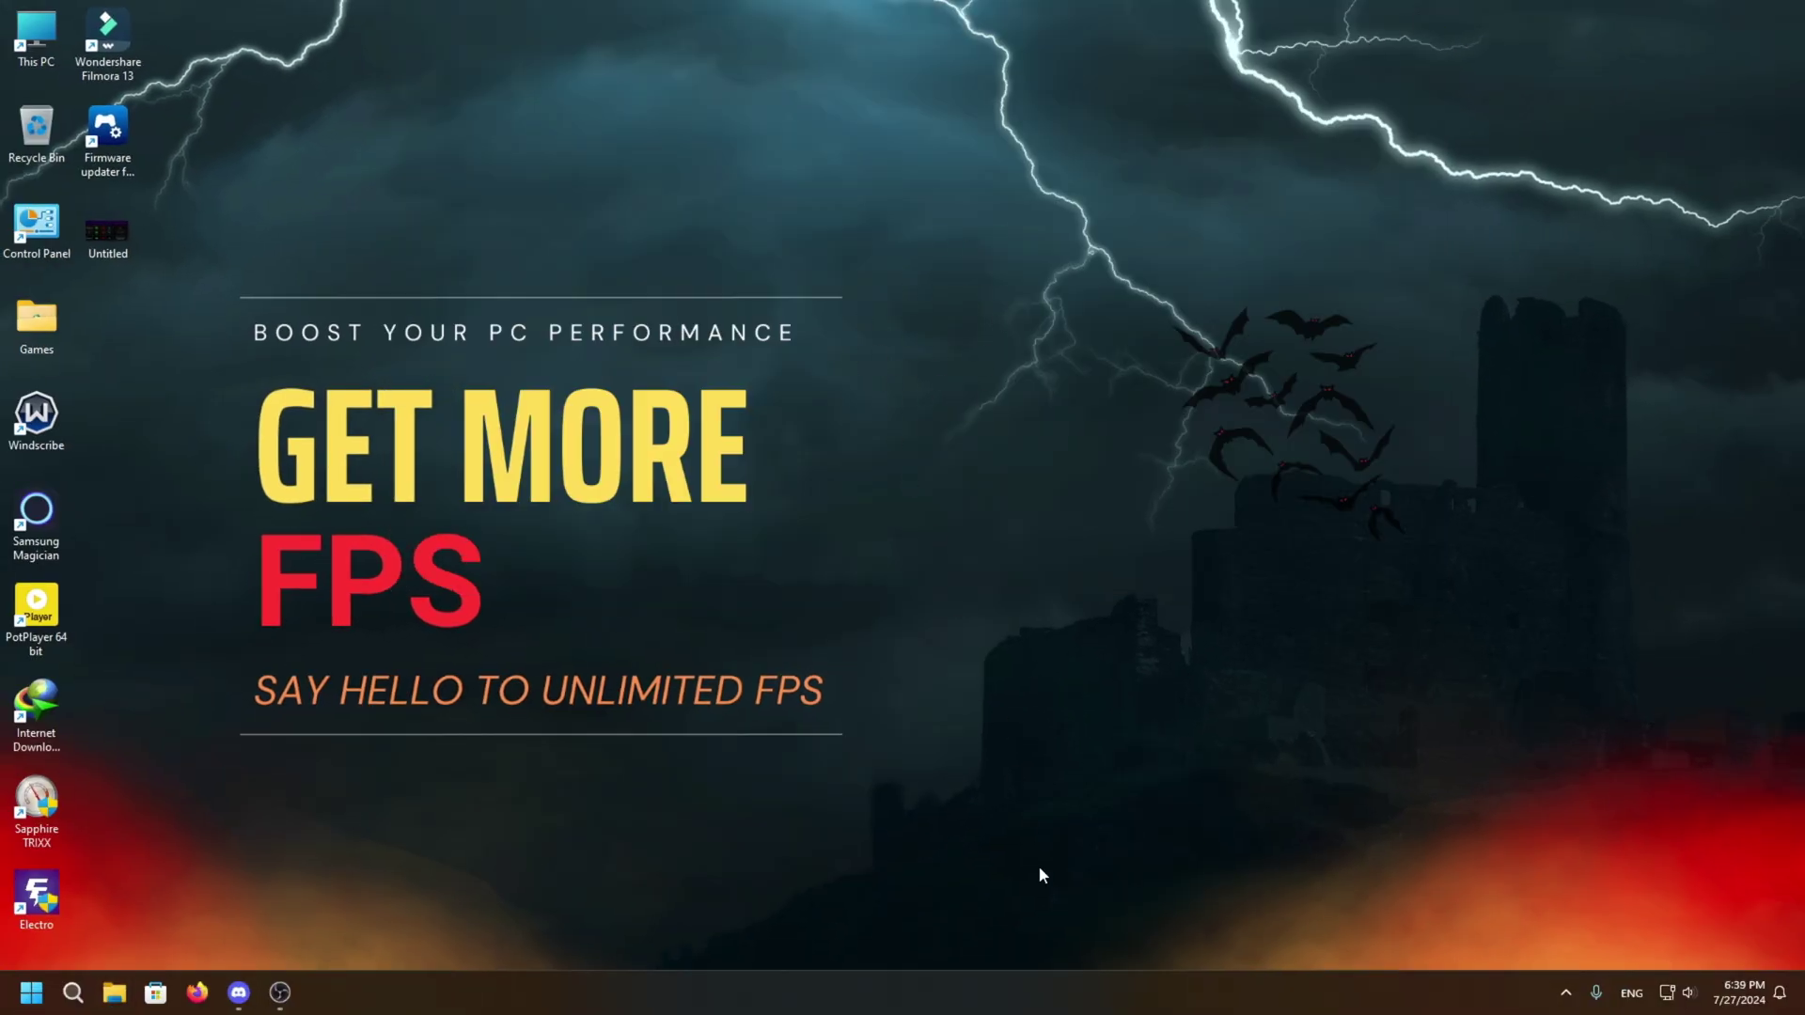
# Step: Open Task Manager, review the status and startup impact of the startup apps, and close it
pyautogui.rightClick(1091, 984)
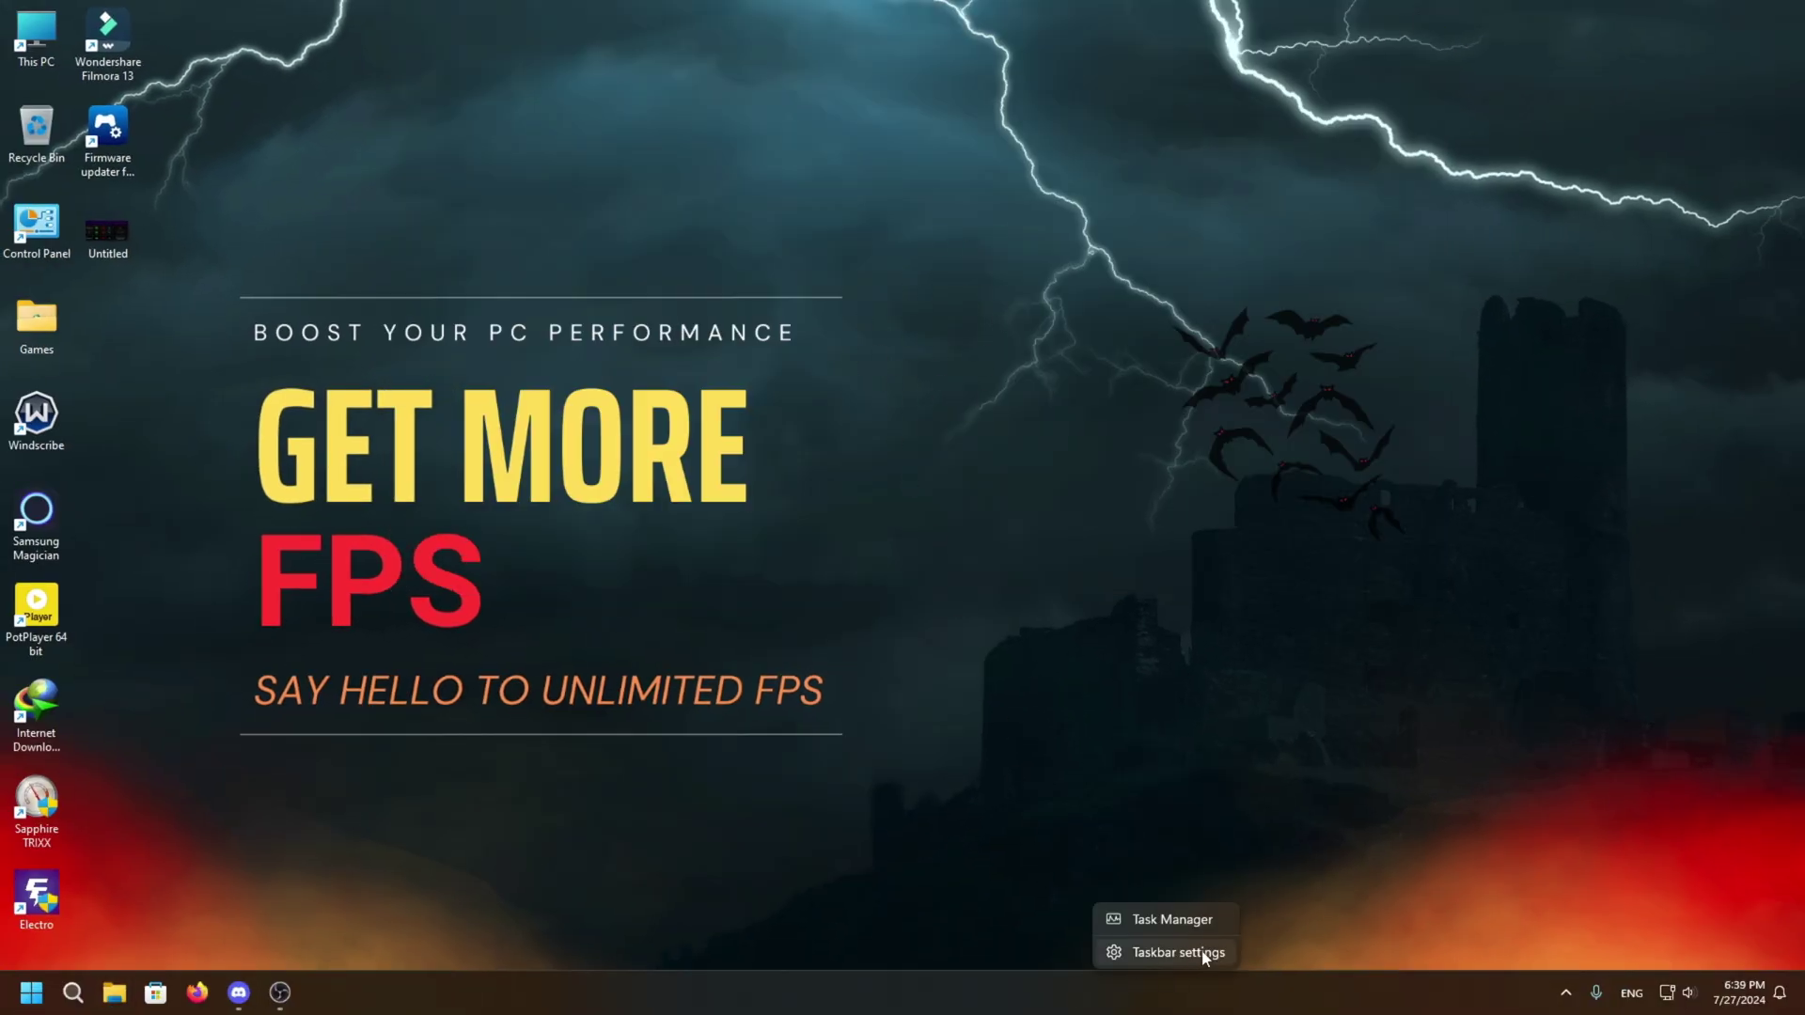
pyautogui.click(1114, 918)
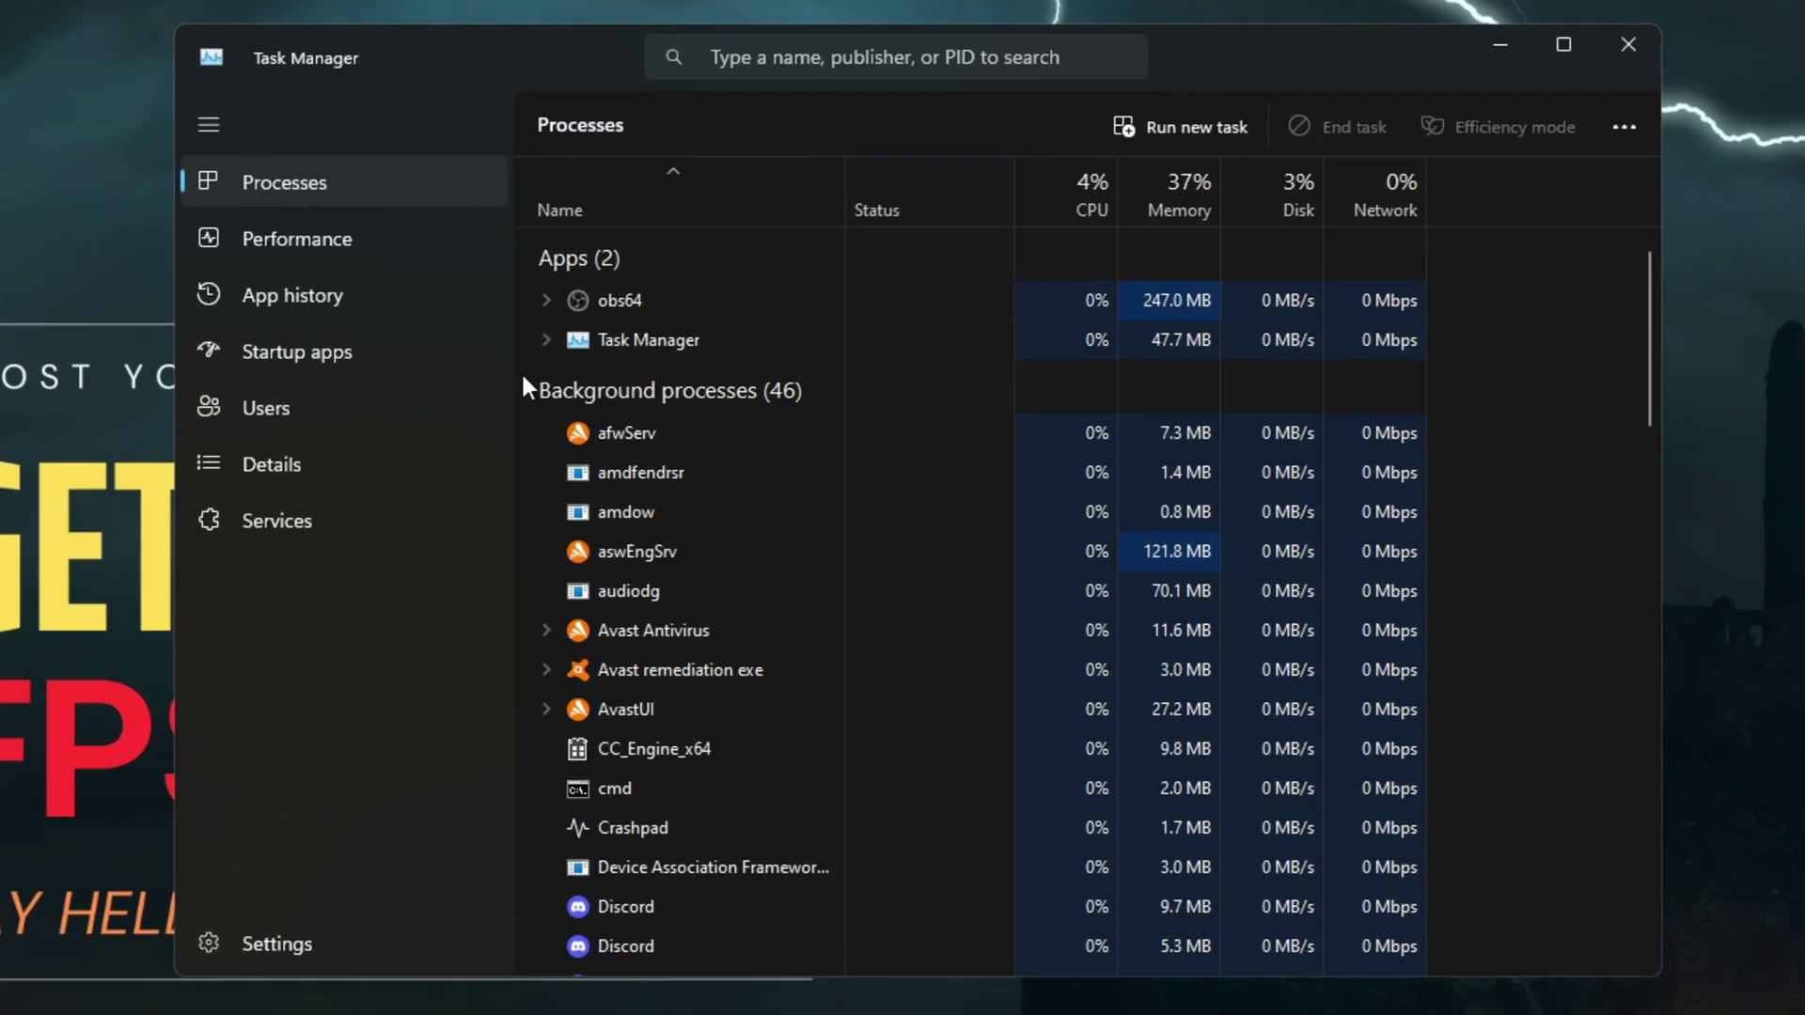
pyautogui.click(311, 366)
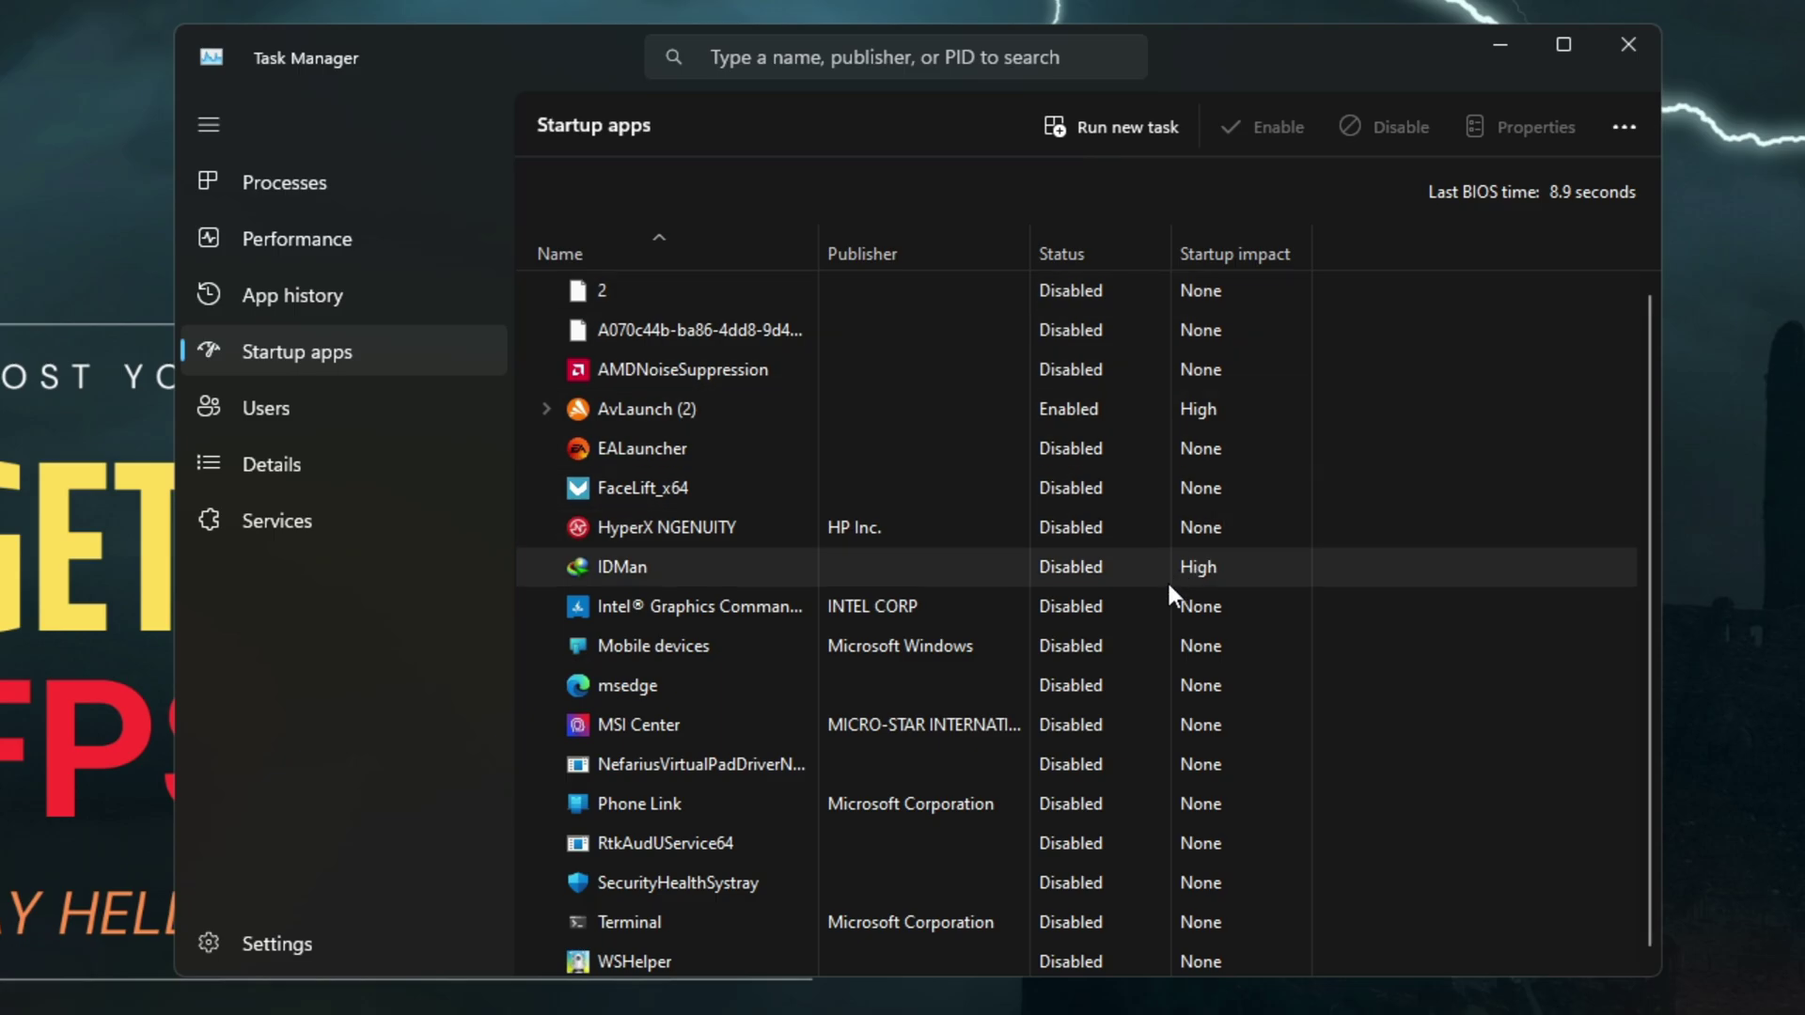
pyautogui.scroll(-1, 1111, 806)
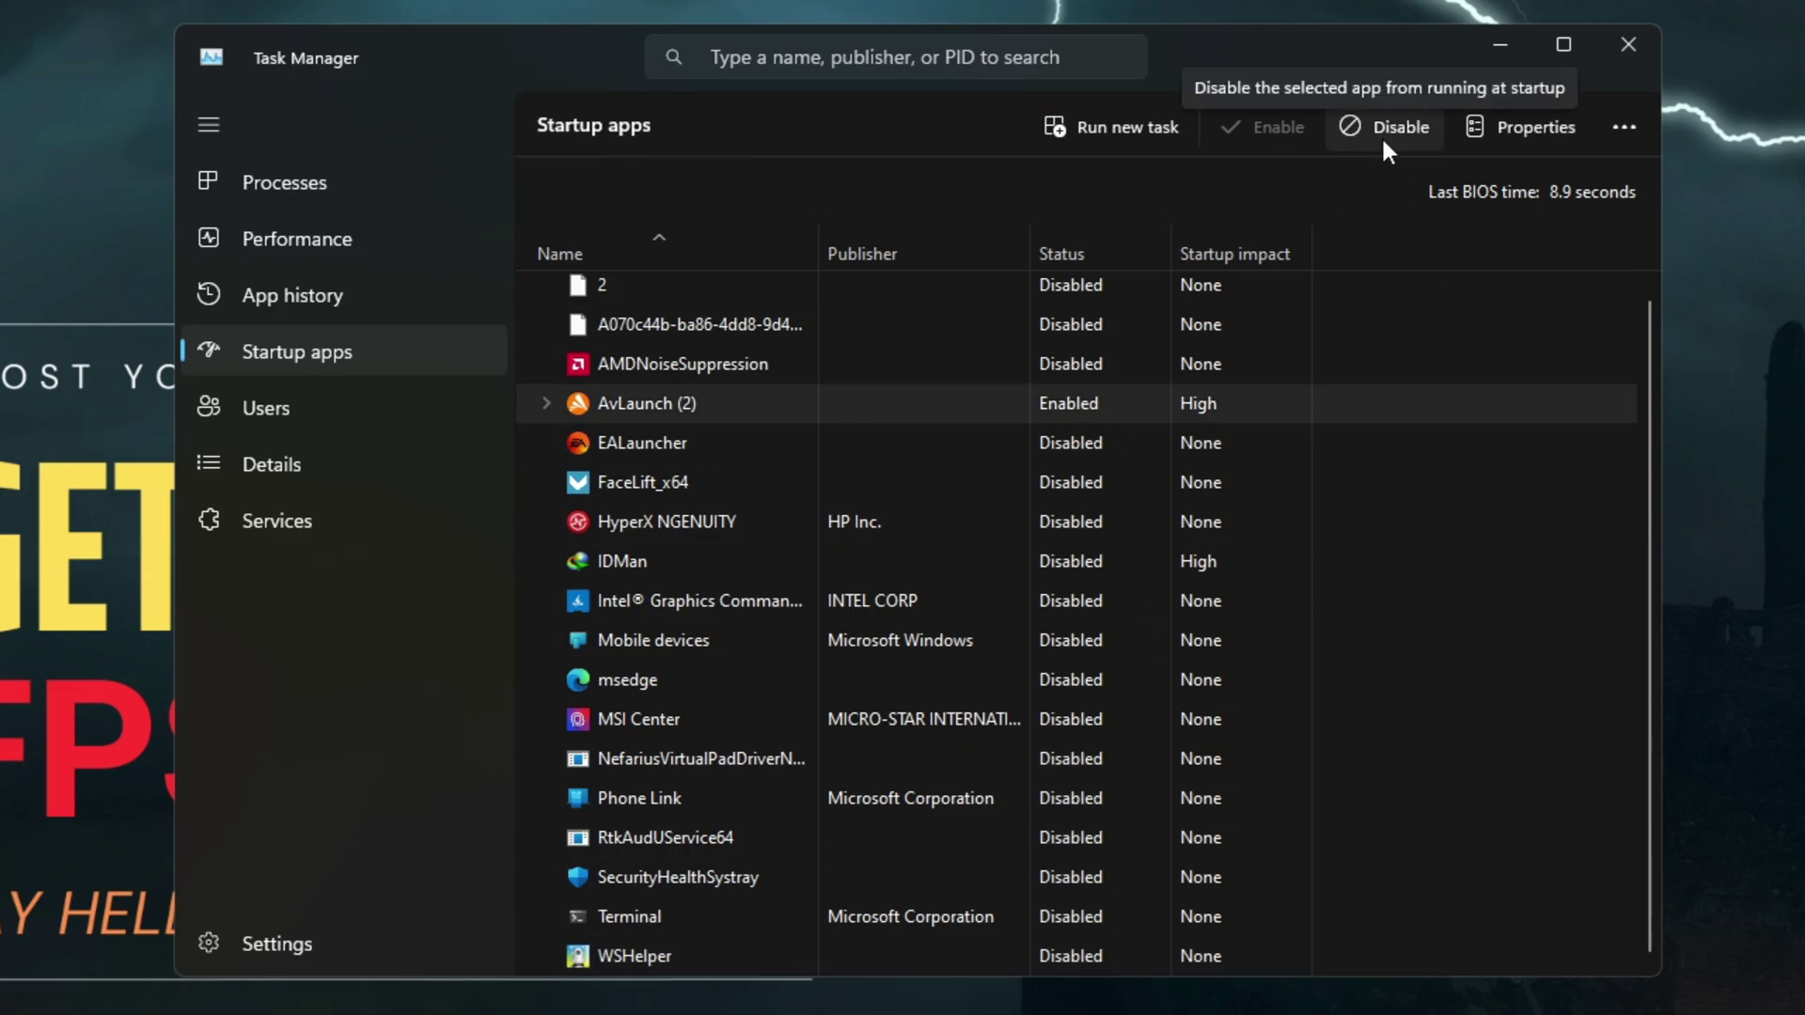
pyautogui.click(1634, 43)
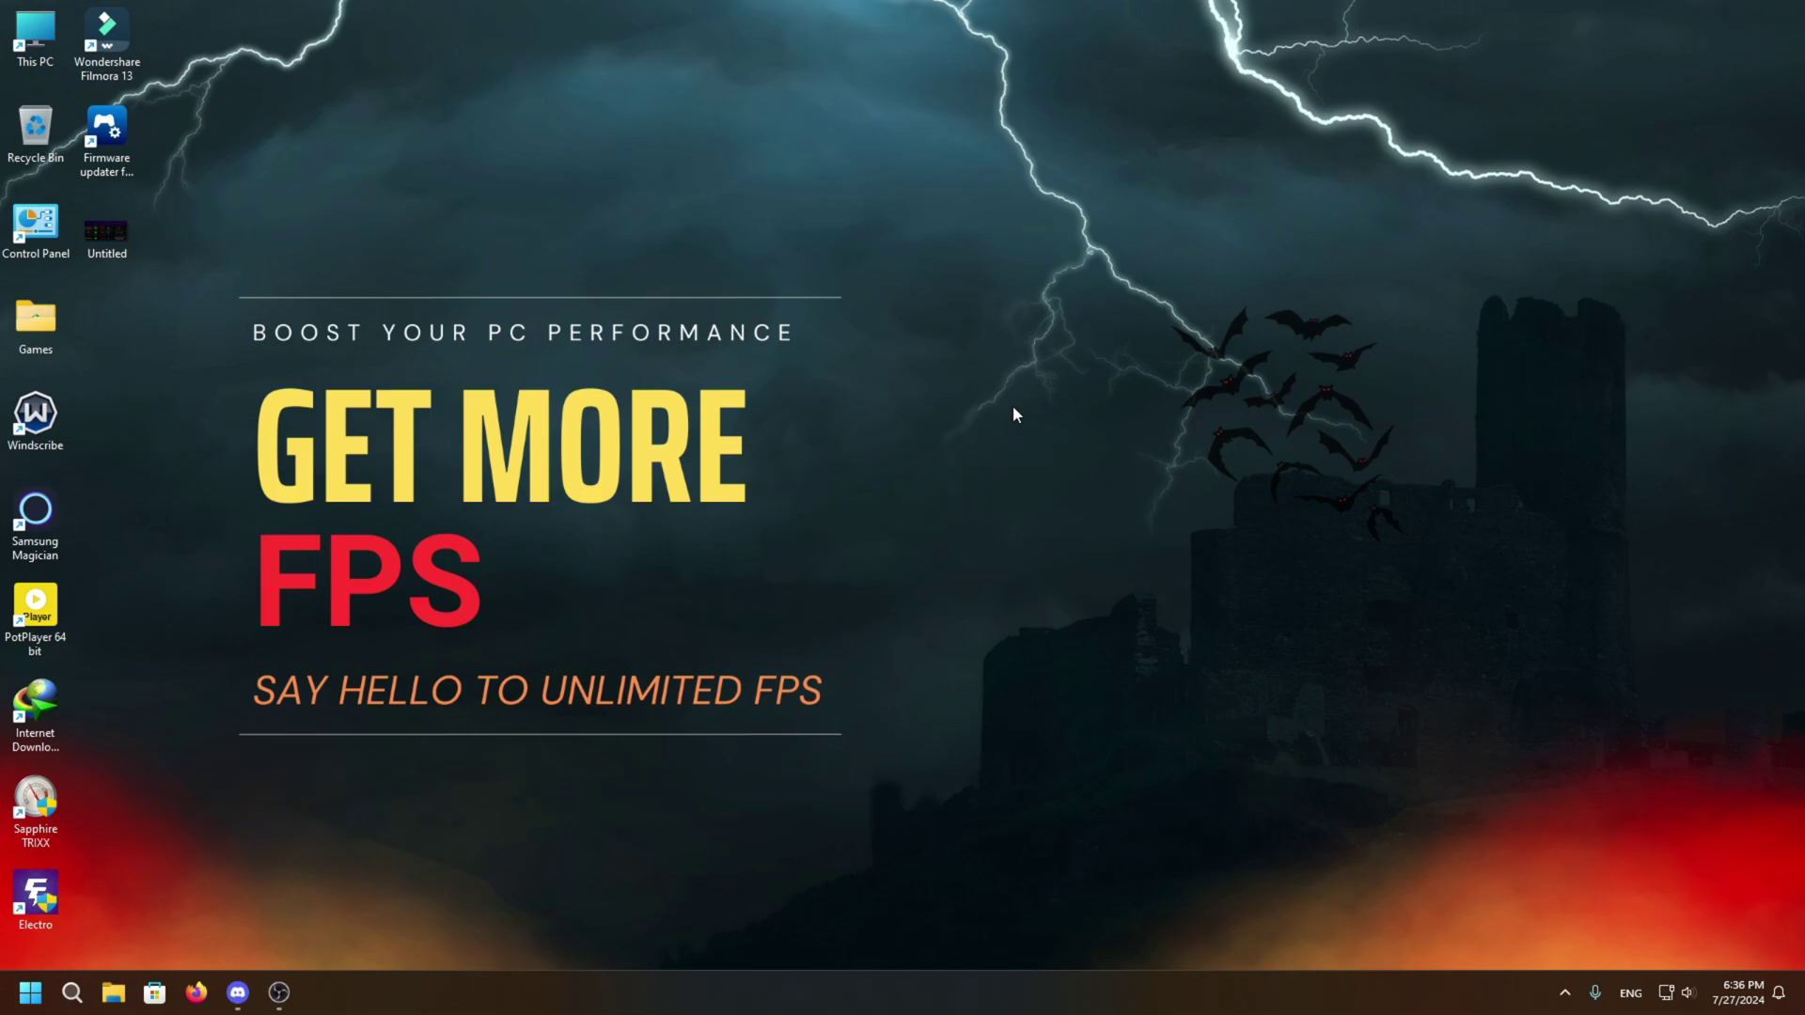
# Step: Search Windows for power plan choices, try High performance, select Ultimate Performance instead, and close Power Options
pyautogui.click(73, 993)
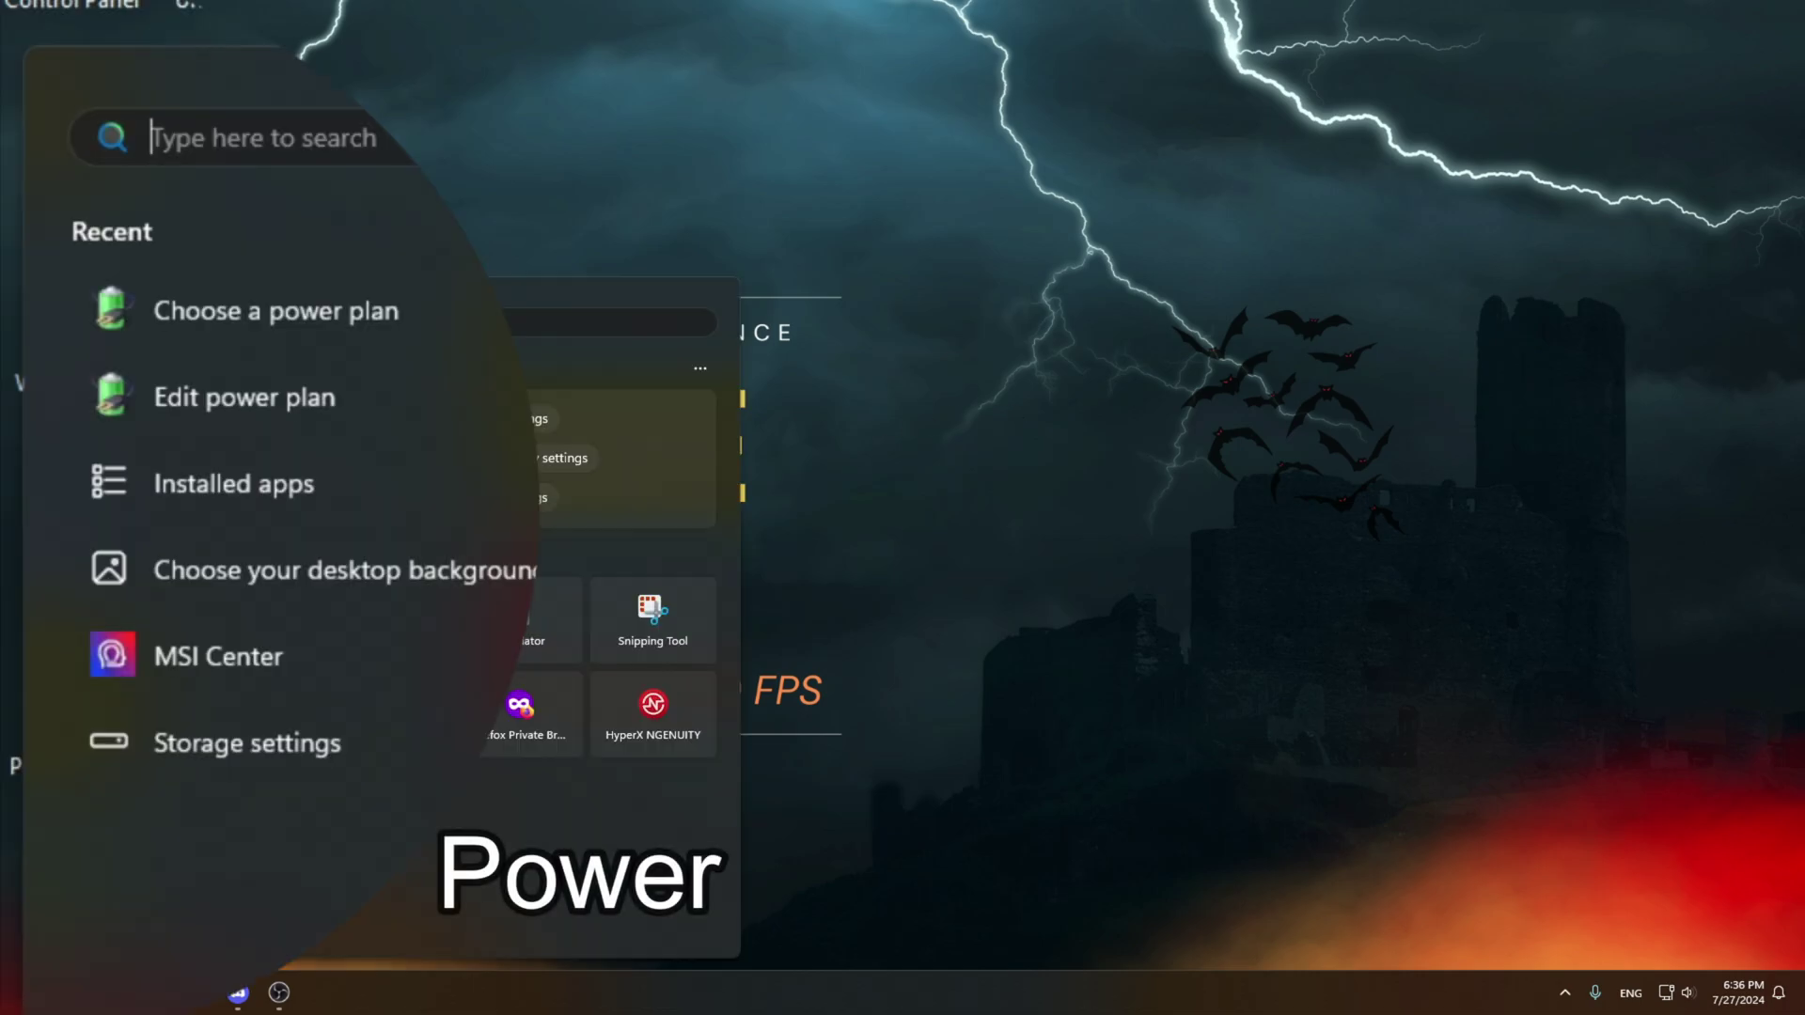
pyautogui.write('power')
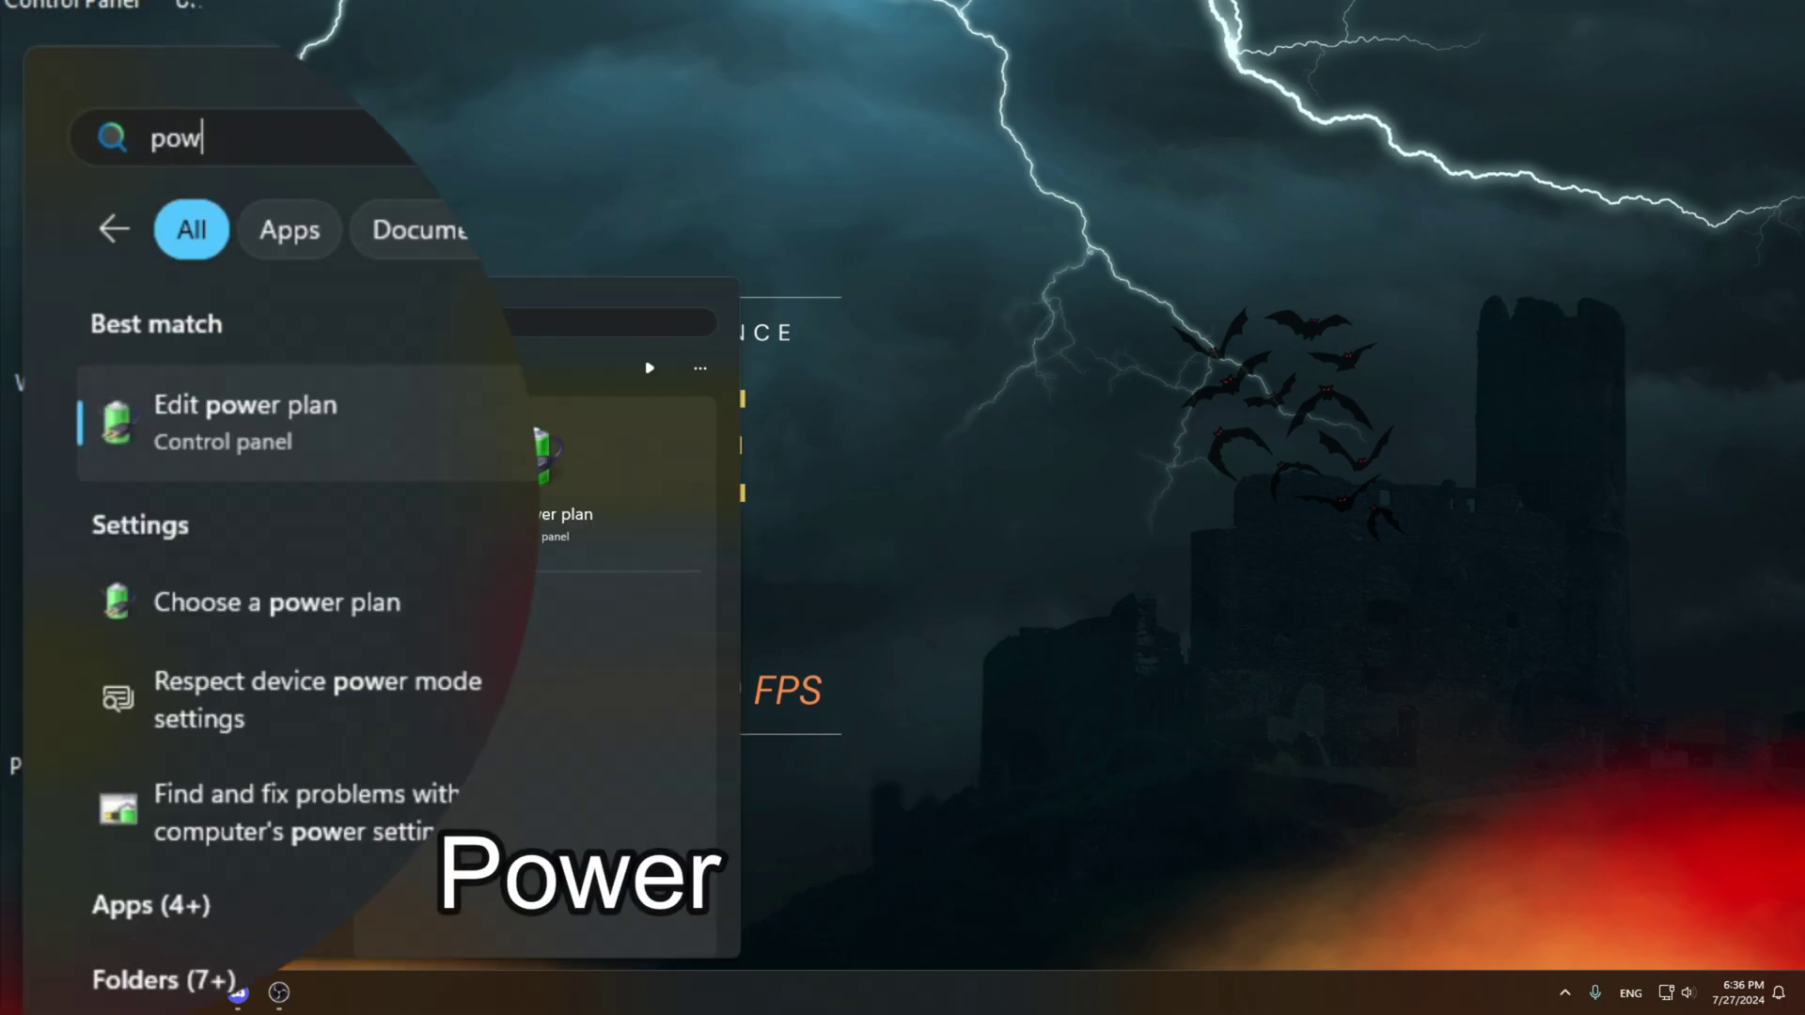
pyautogui.click(380, 607)
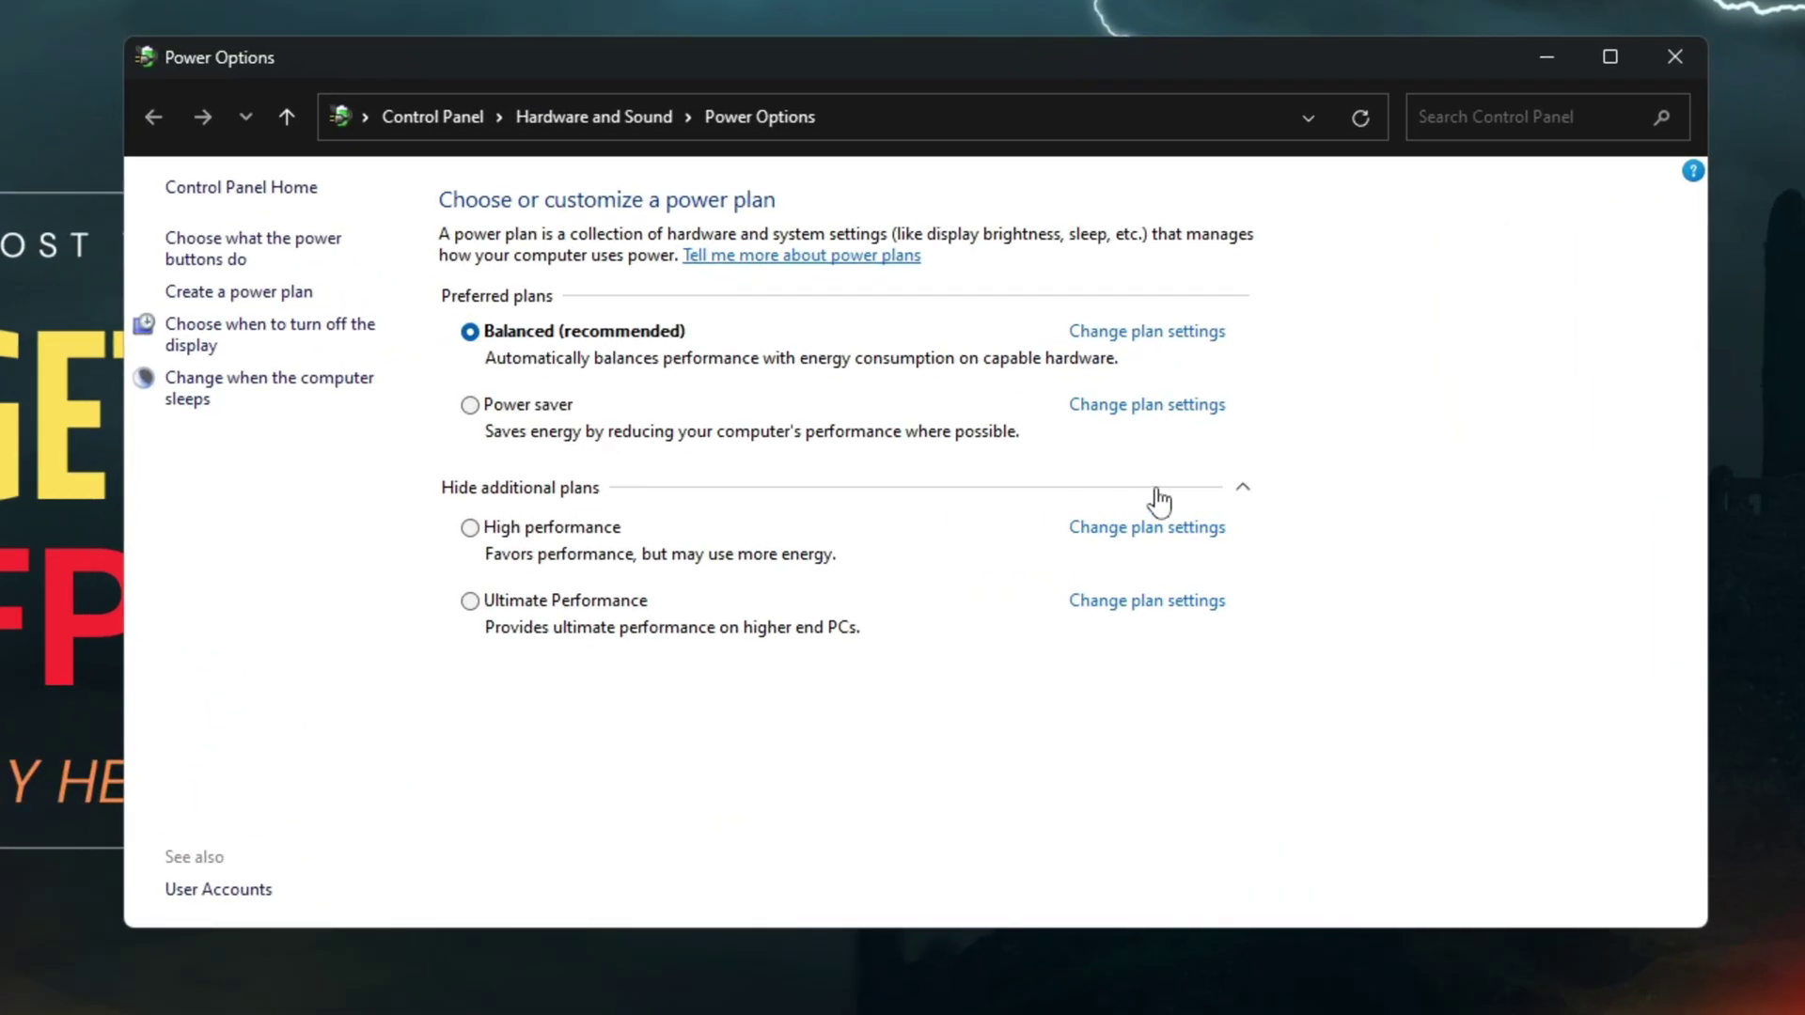
pyautogui.click(1246, 504)
pyautogui.click(1239, 513)
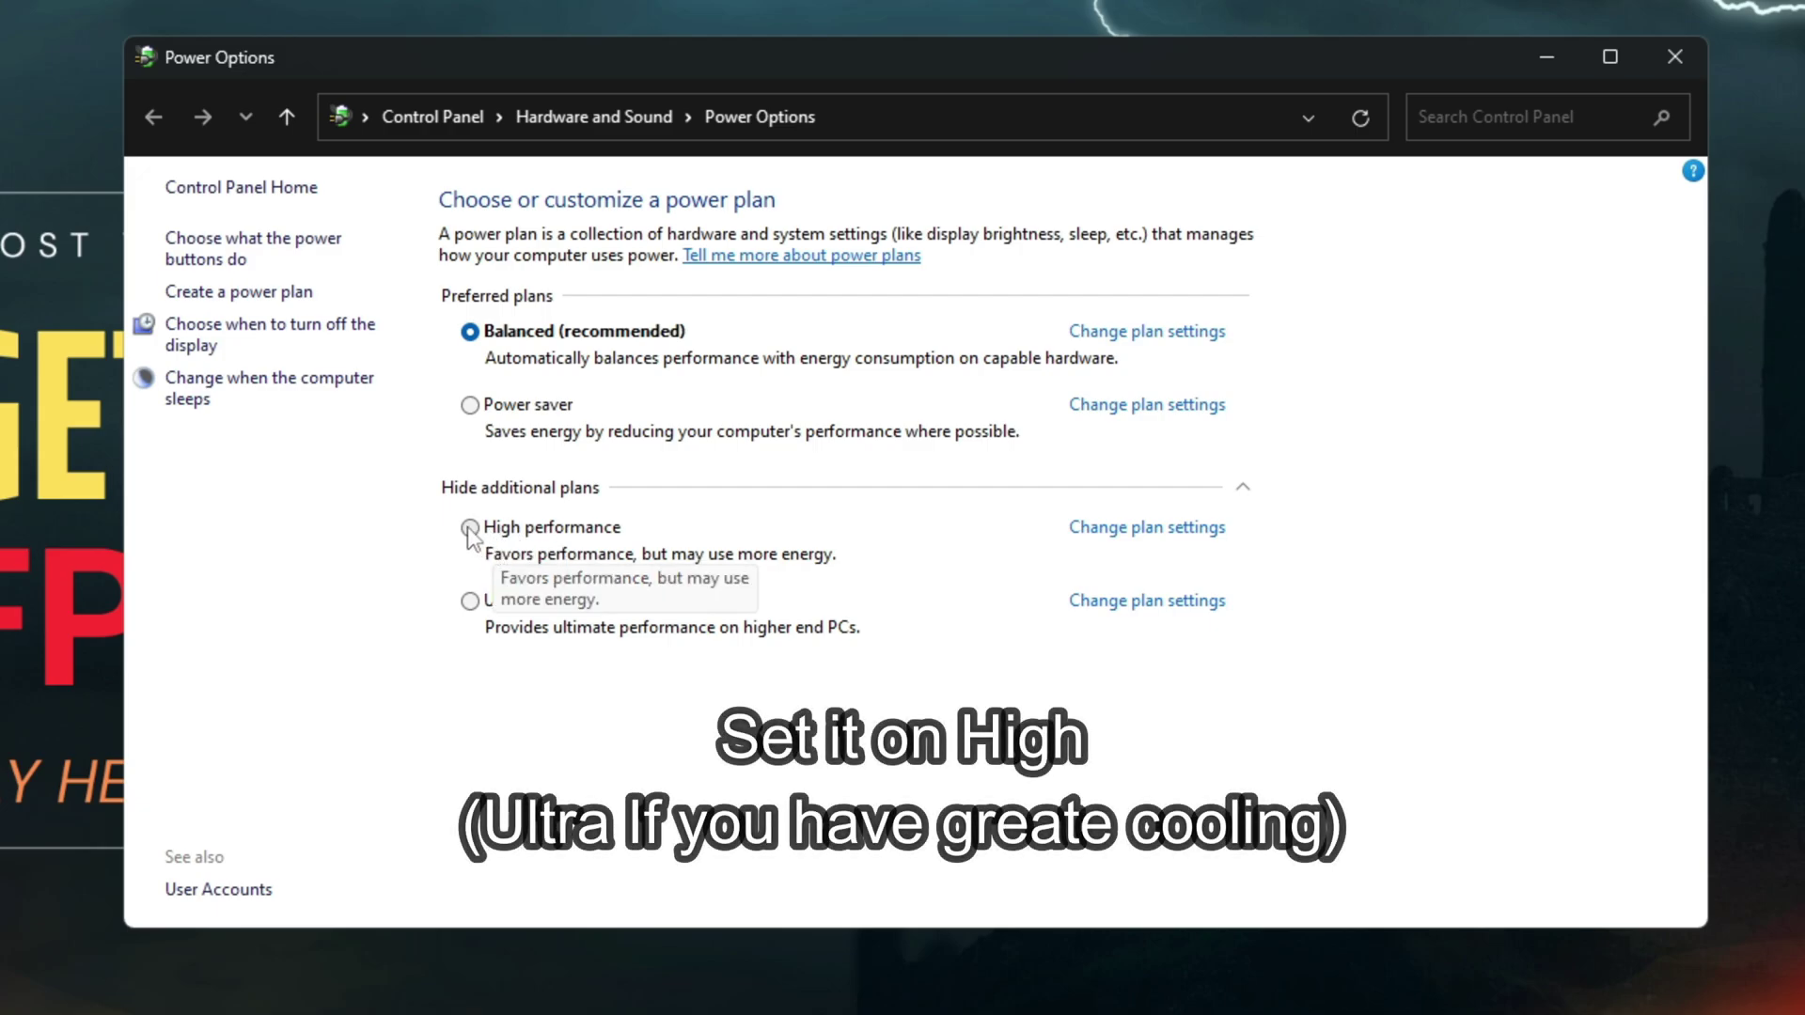
pyautogui.click(469, 527)
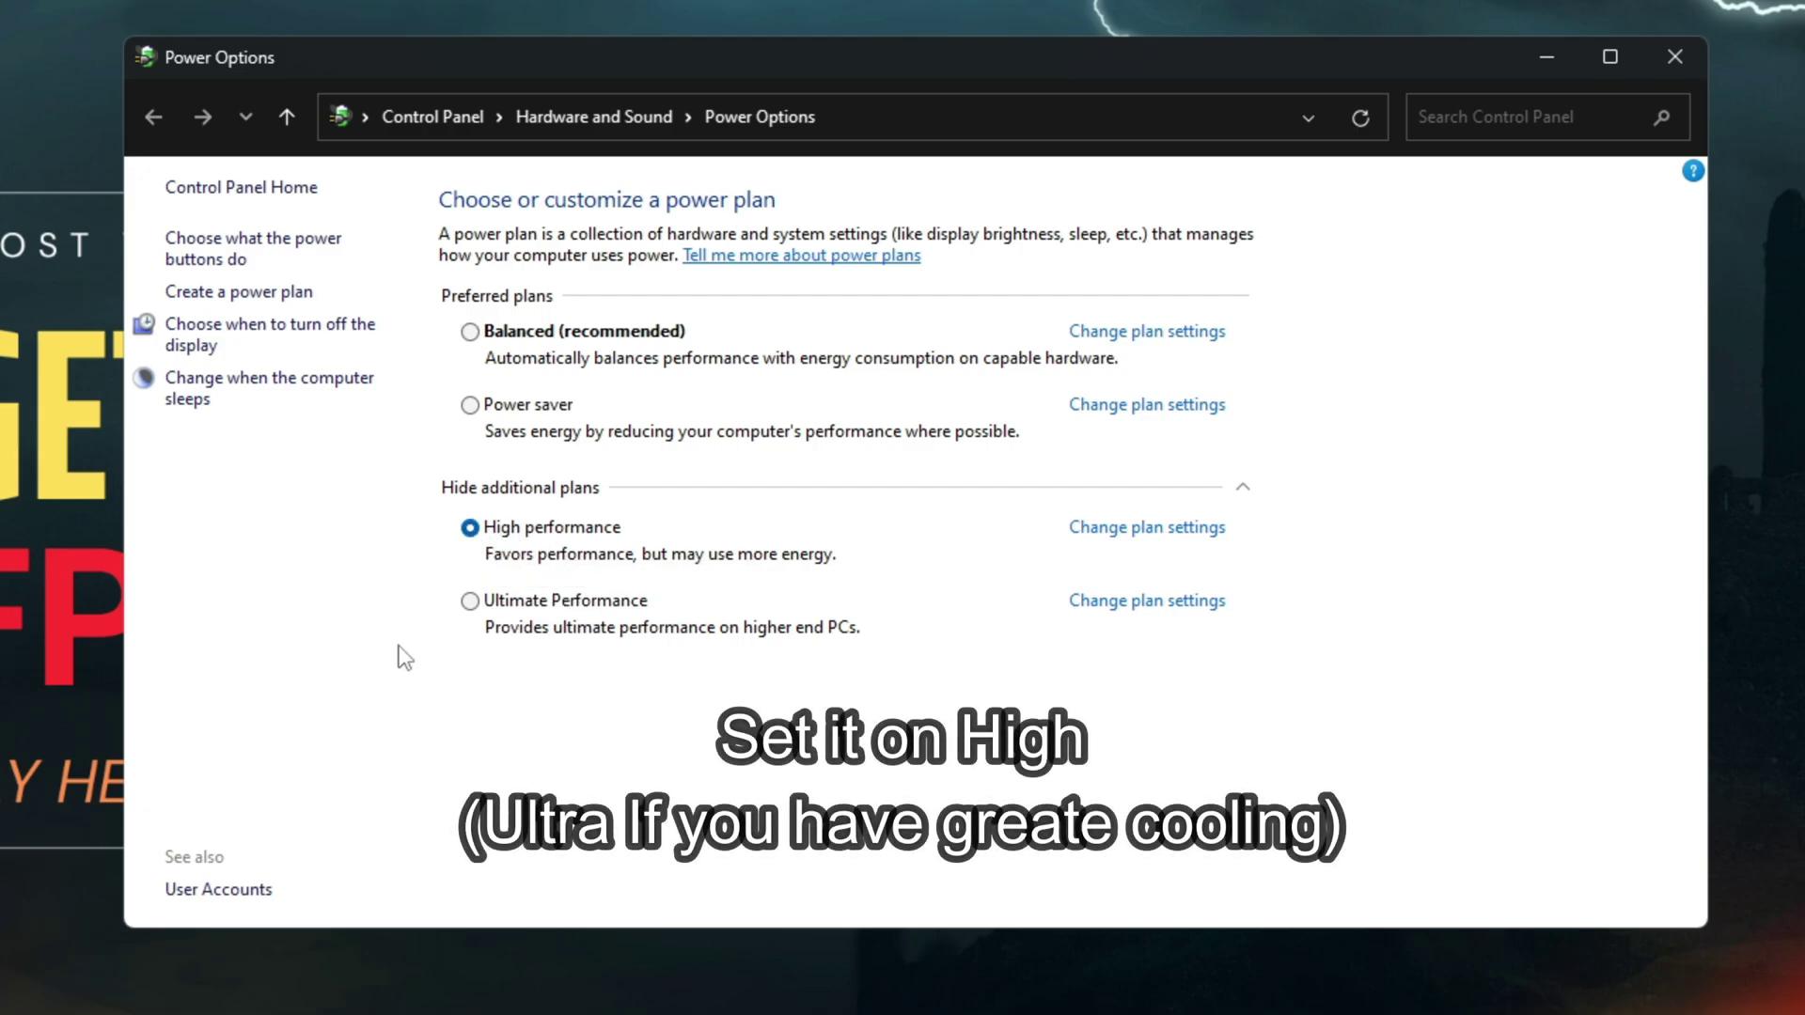
pyautogui.click(470, 603)
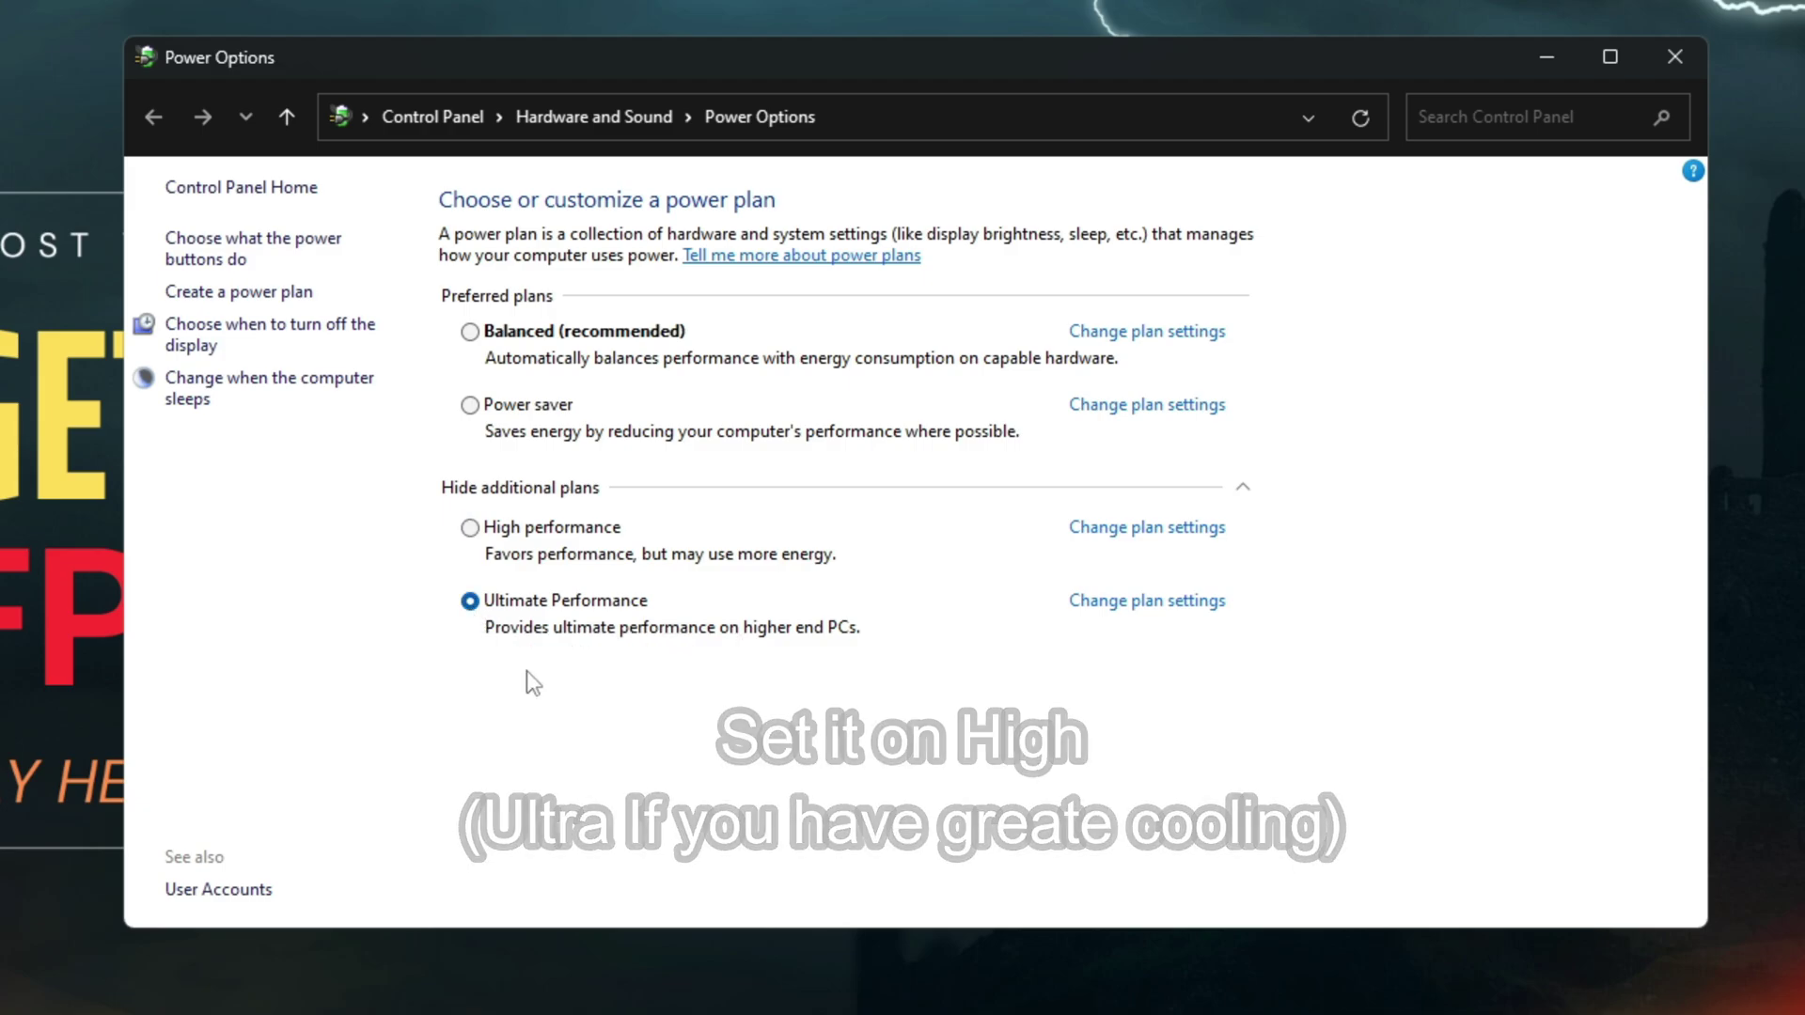
pyautogui.click(1673, 59)
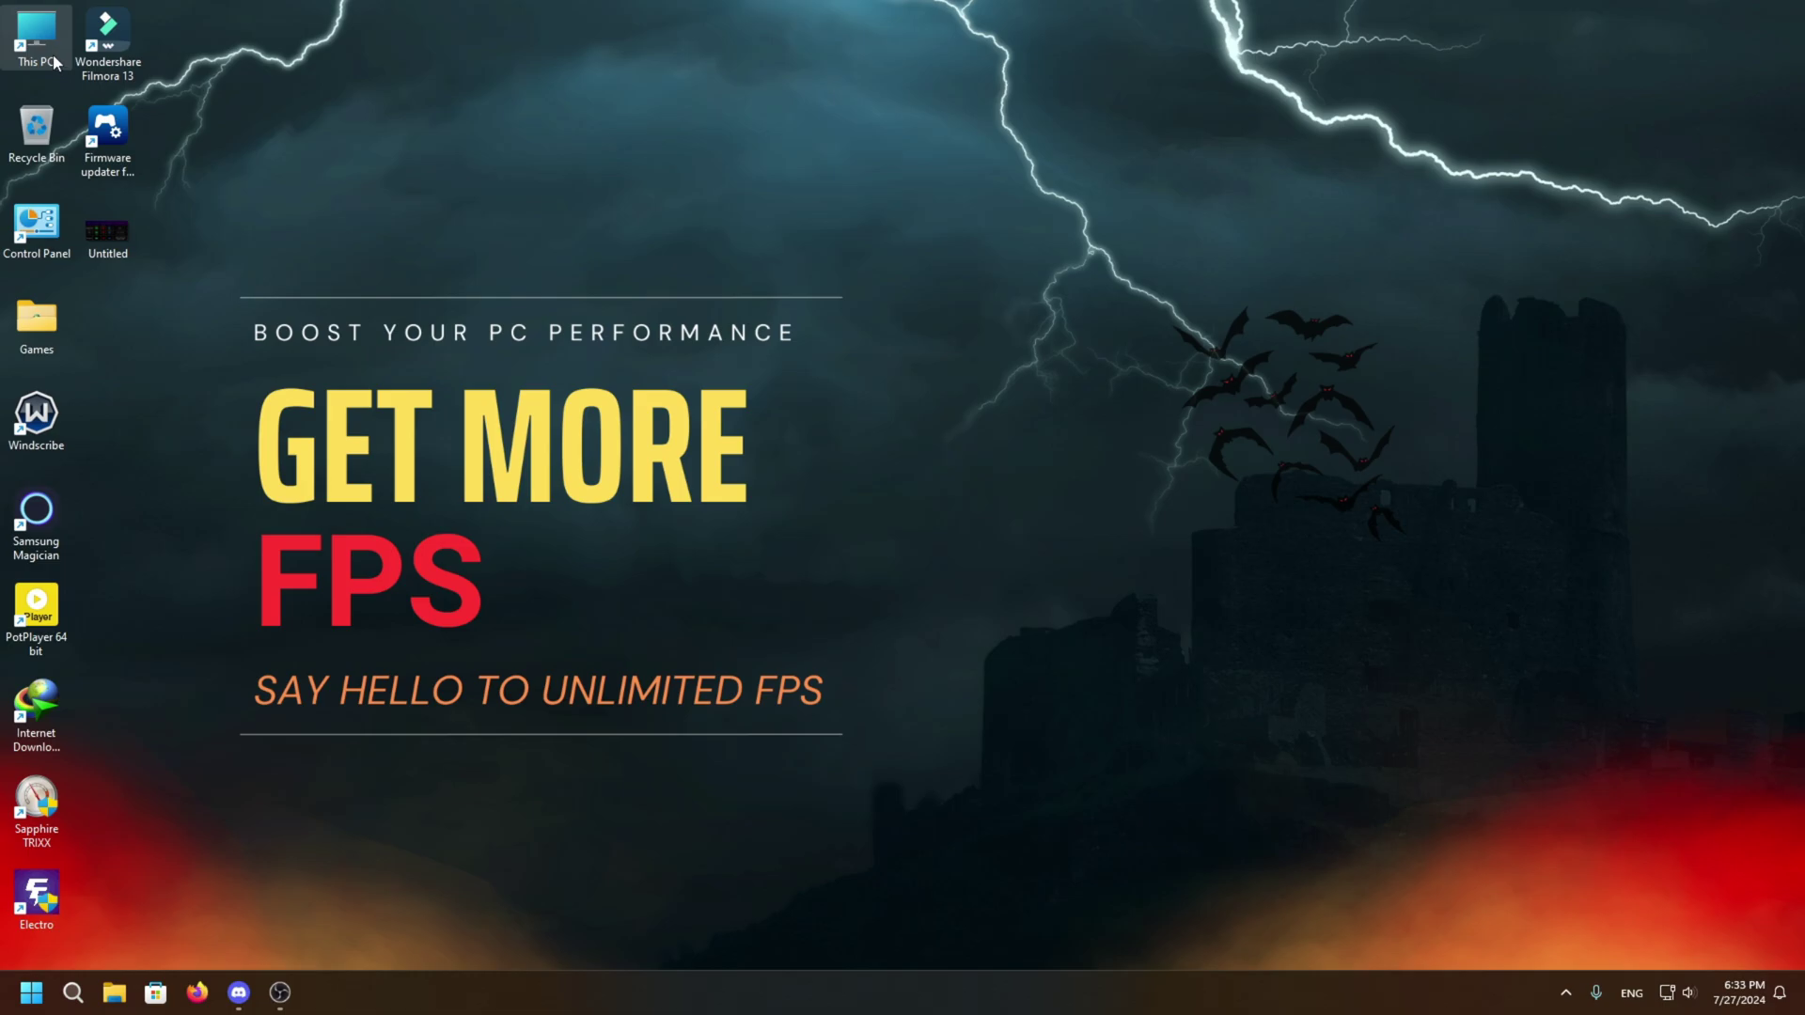
# Step: Open the advanced system settings from the properties of This PC and move the System Properties dialog to mid-screen
pyautogui.doubleClick(52, 60)
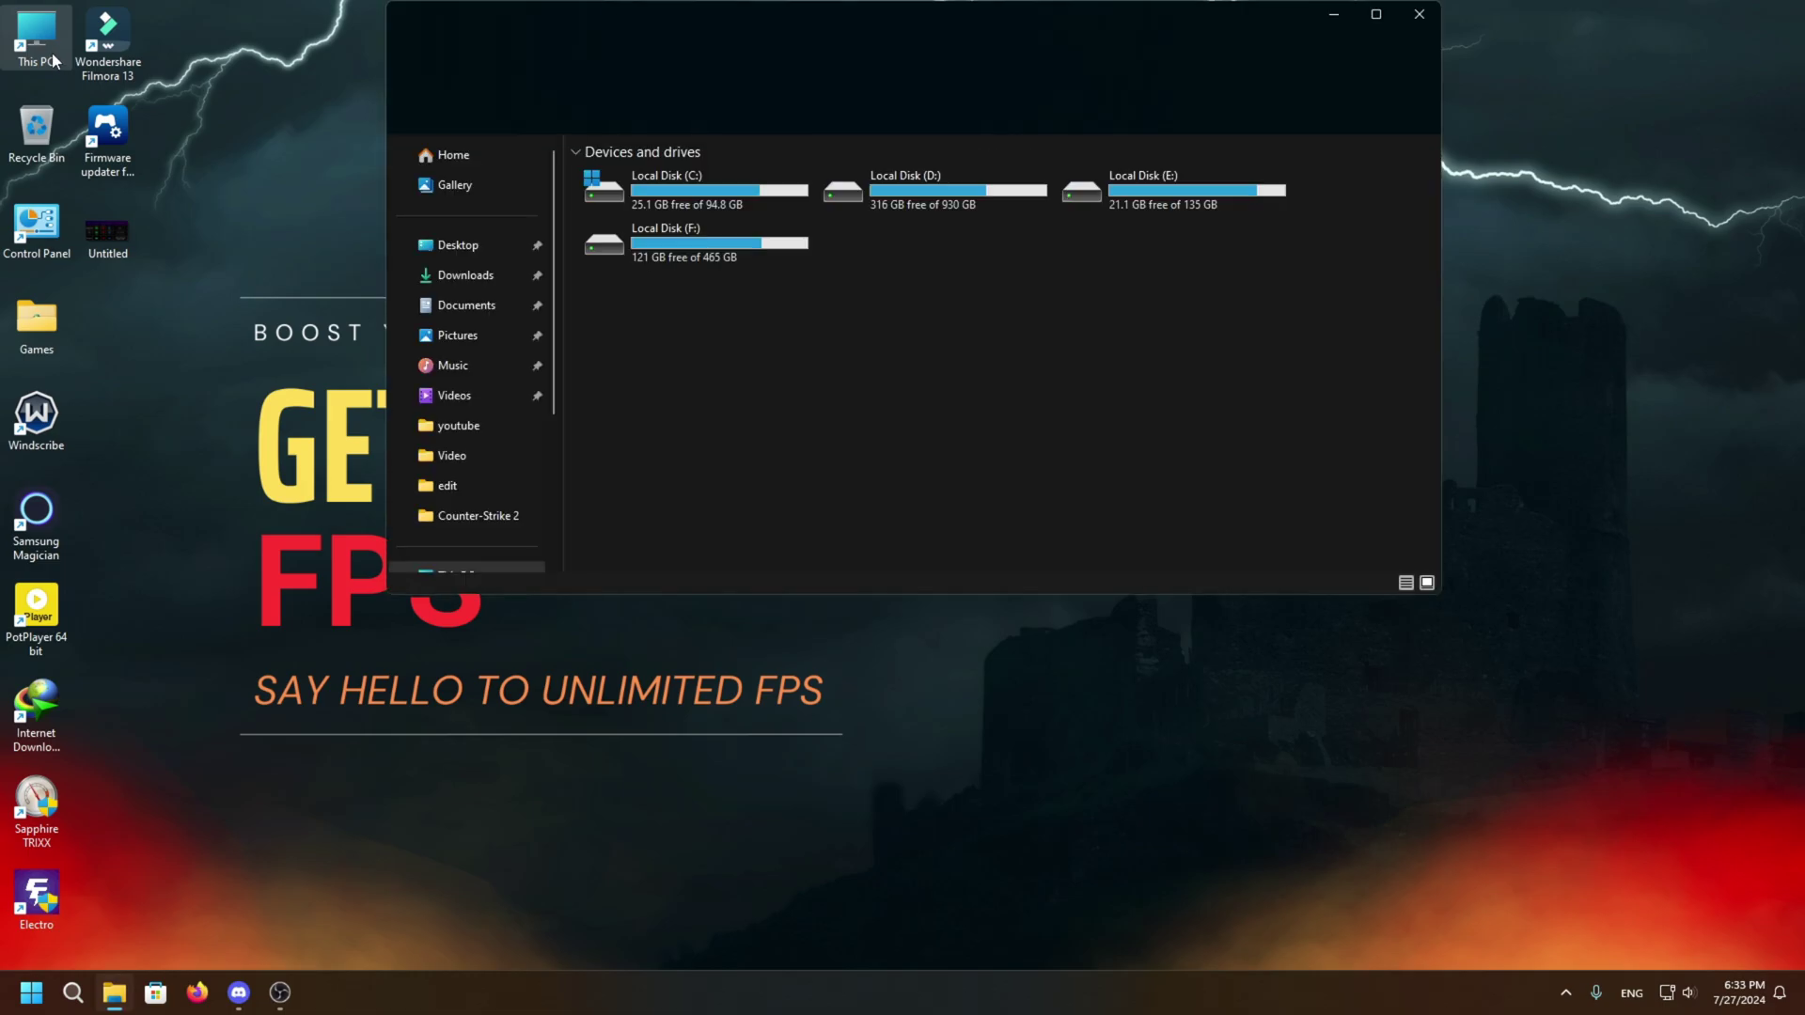
pyautogui.rightClick(979, 363)
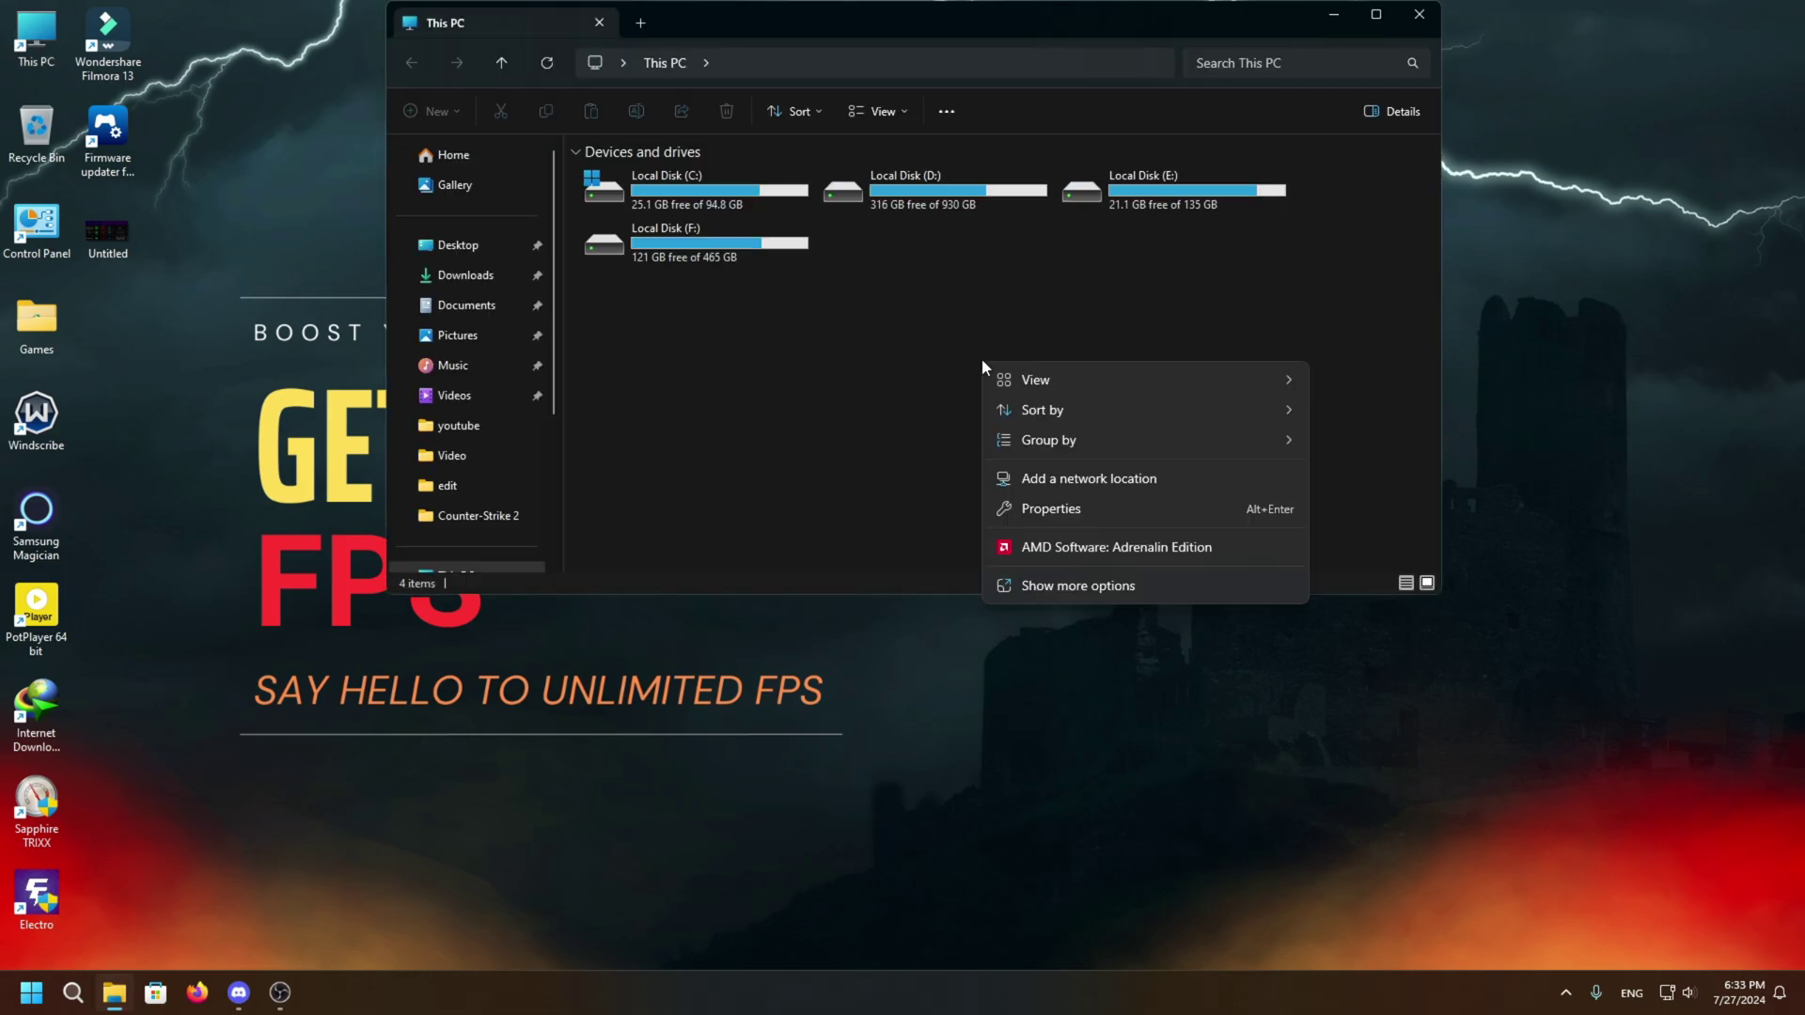
pyautogui.click(1079, 509)
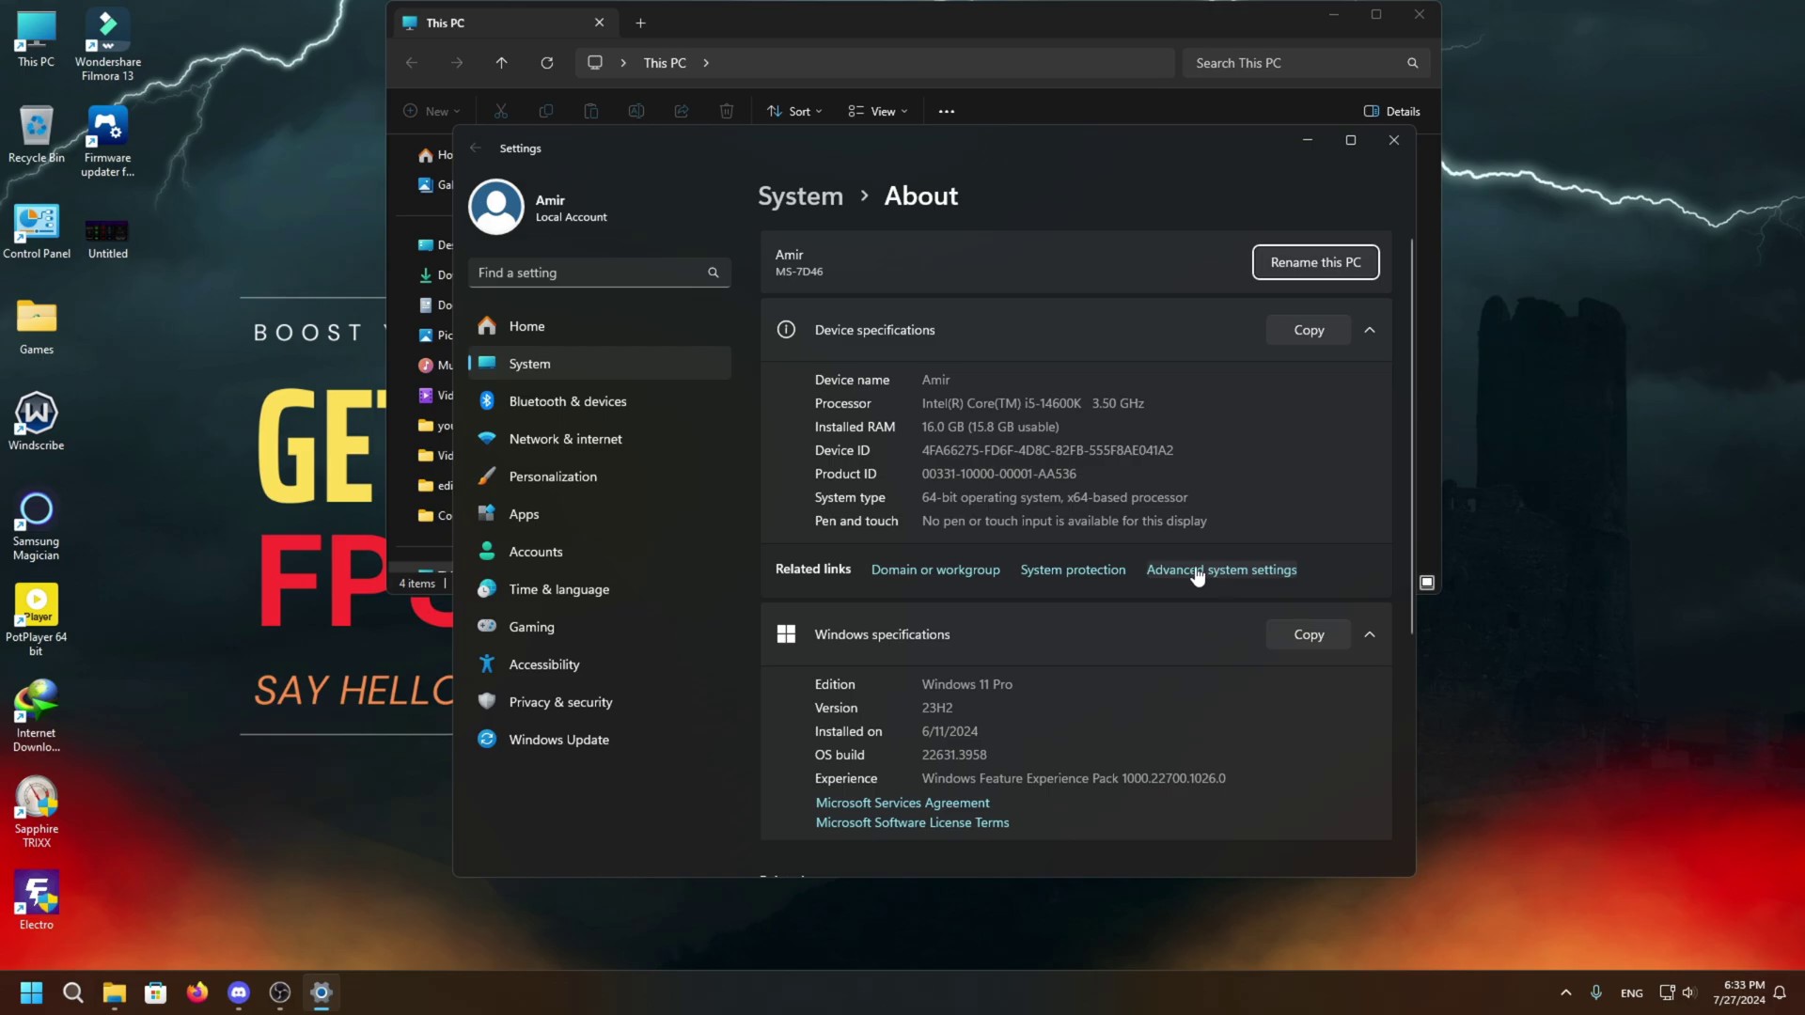
pyautogui.click(1226, 571)
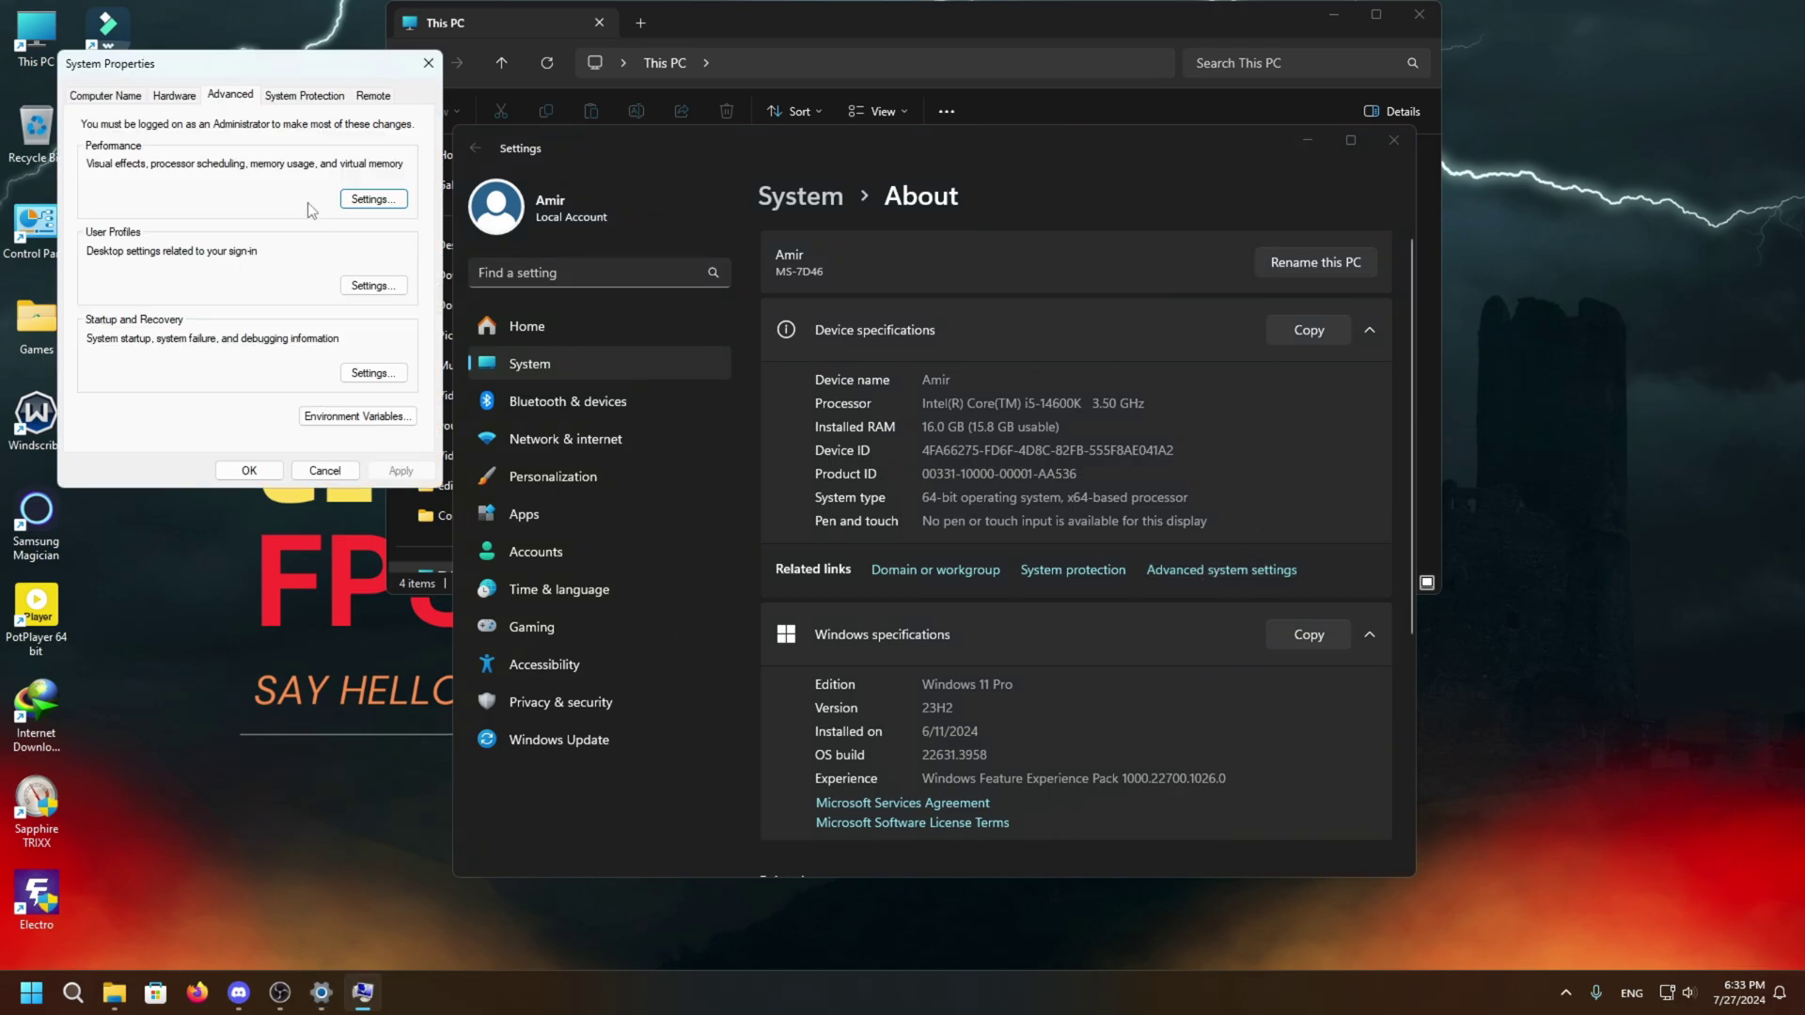
pyautogui.moveTo(258, 64); pyautogui.dragTo(862, 201)
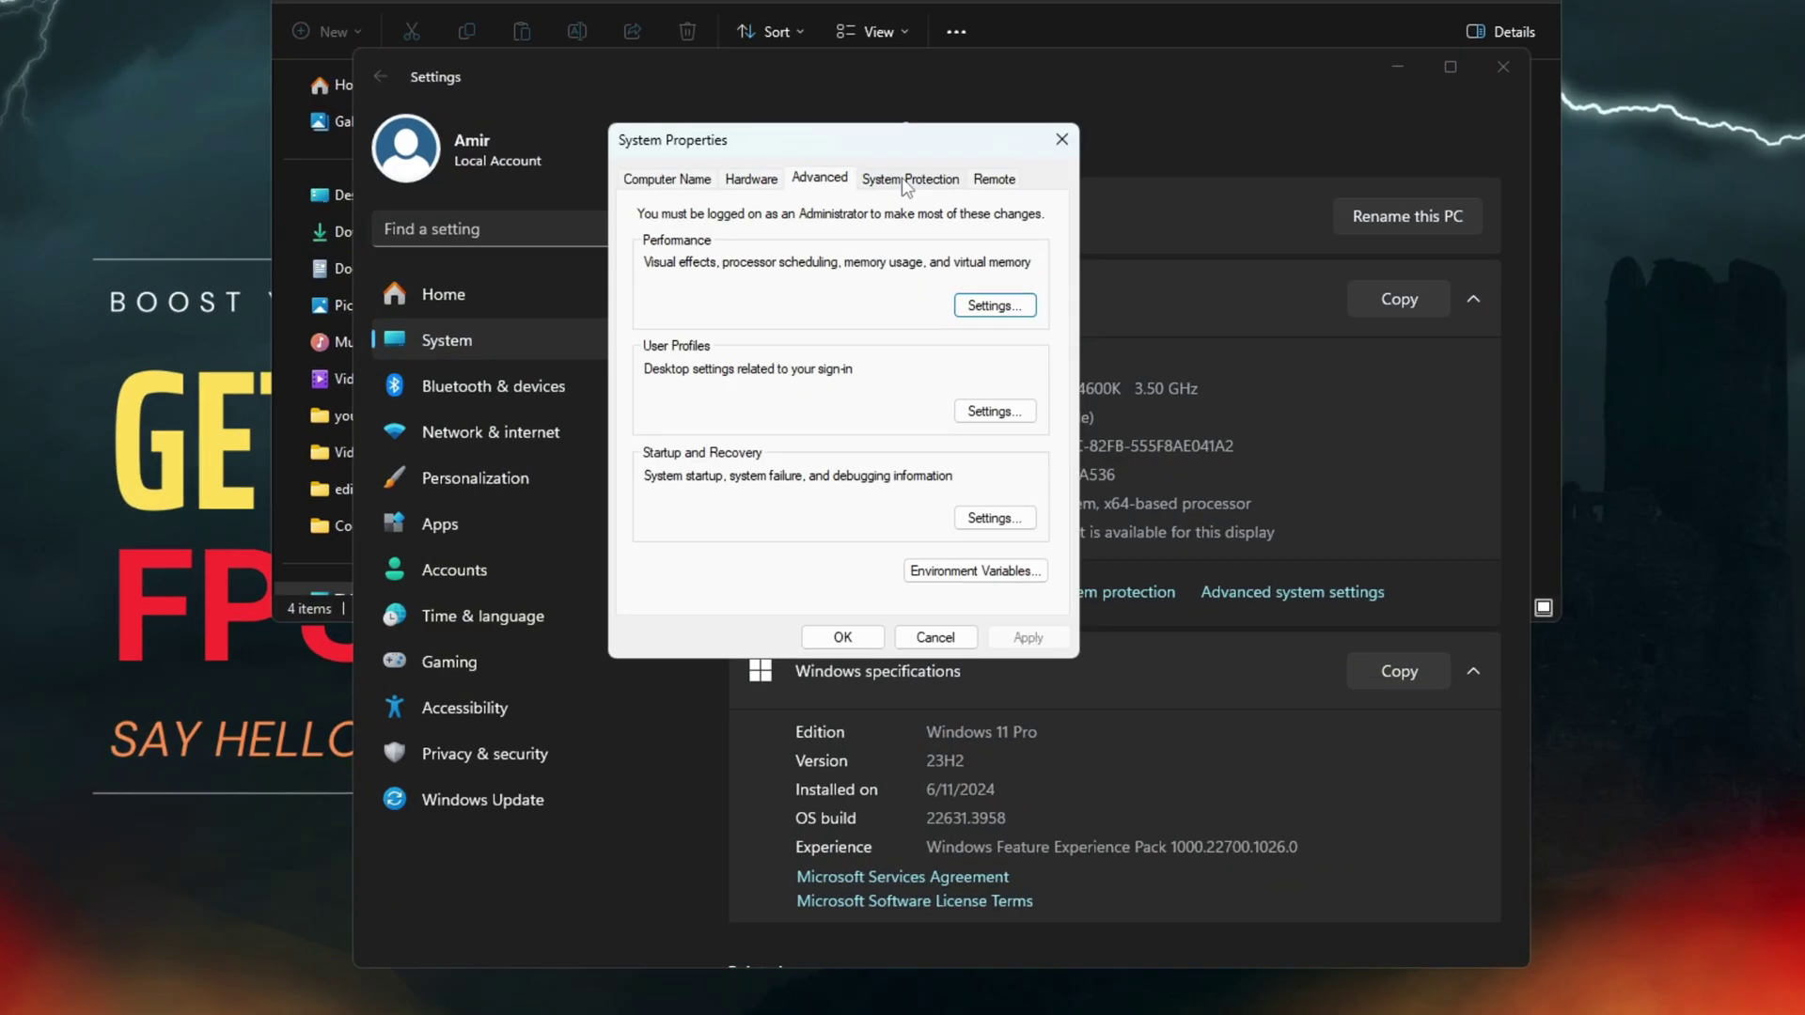
# Step: Adjust the visual effects for best performance, keep only thumbnails instead of icons and smooth edges of screen fonts enabled, and apply
pyautogui.click(1042, 273)
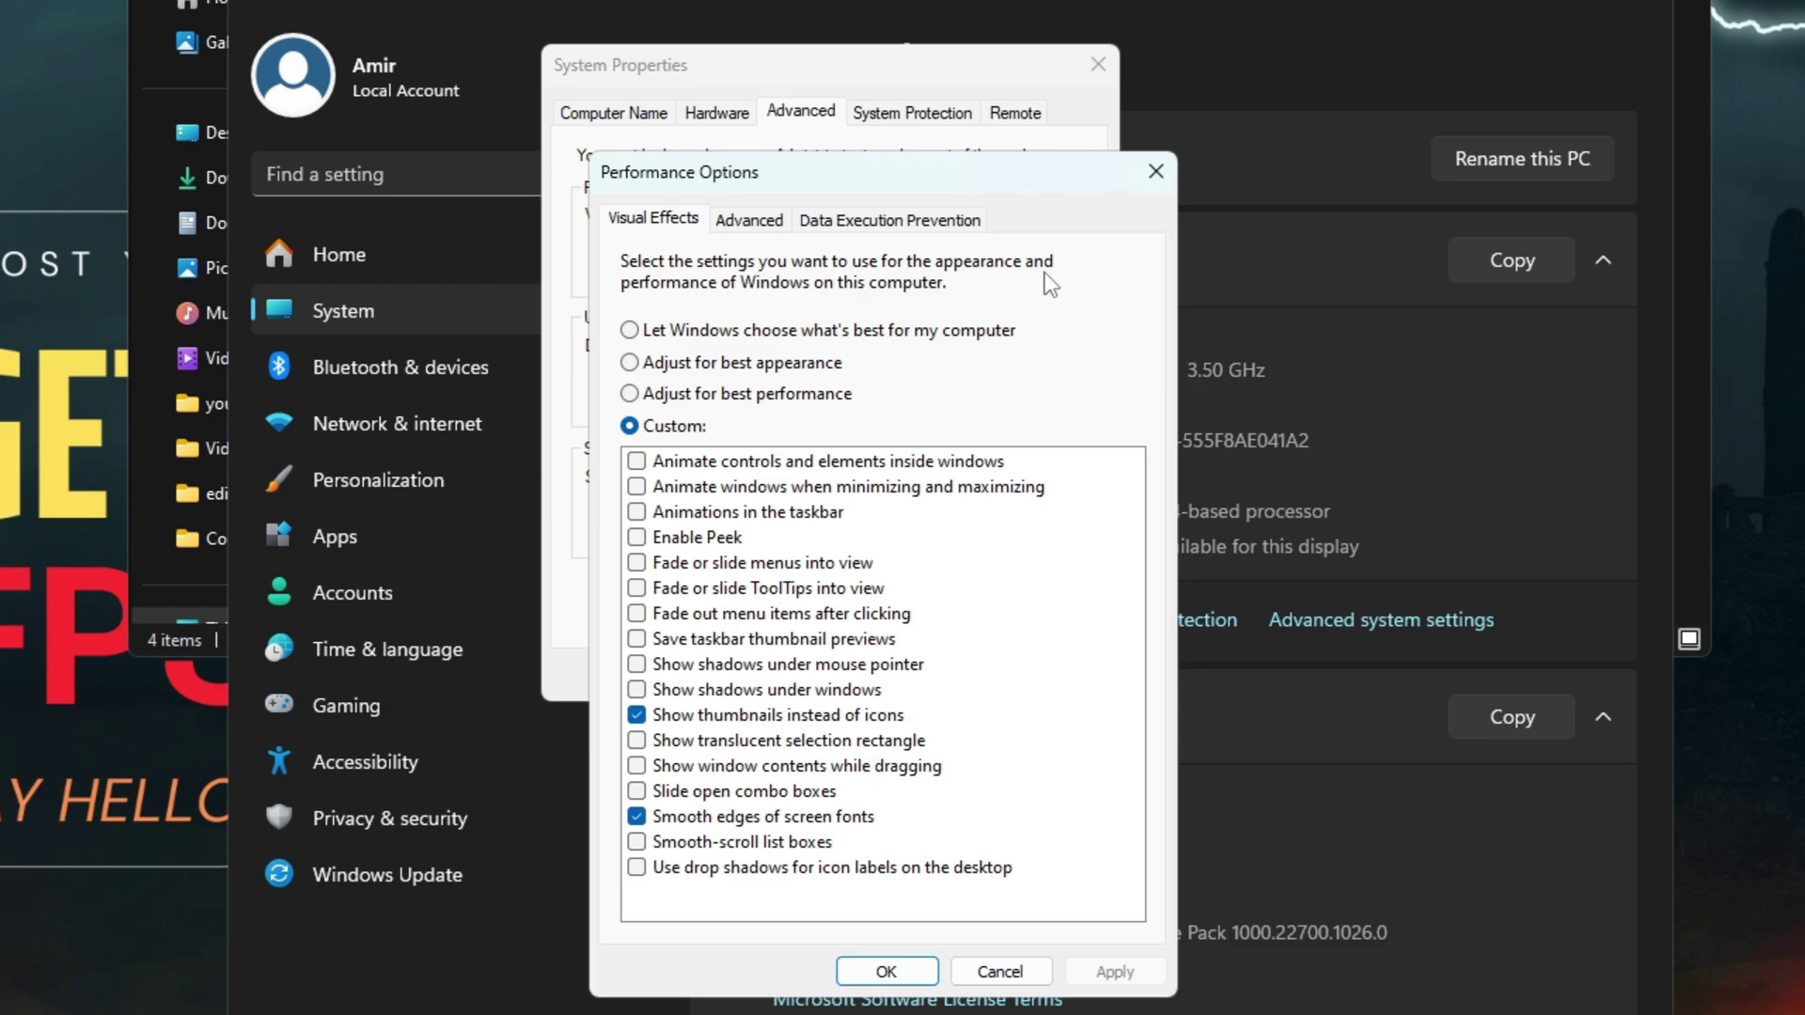
pyautogui.click(630, 394)
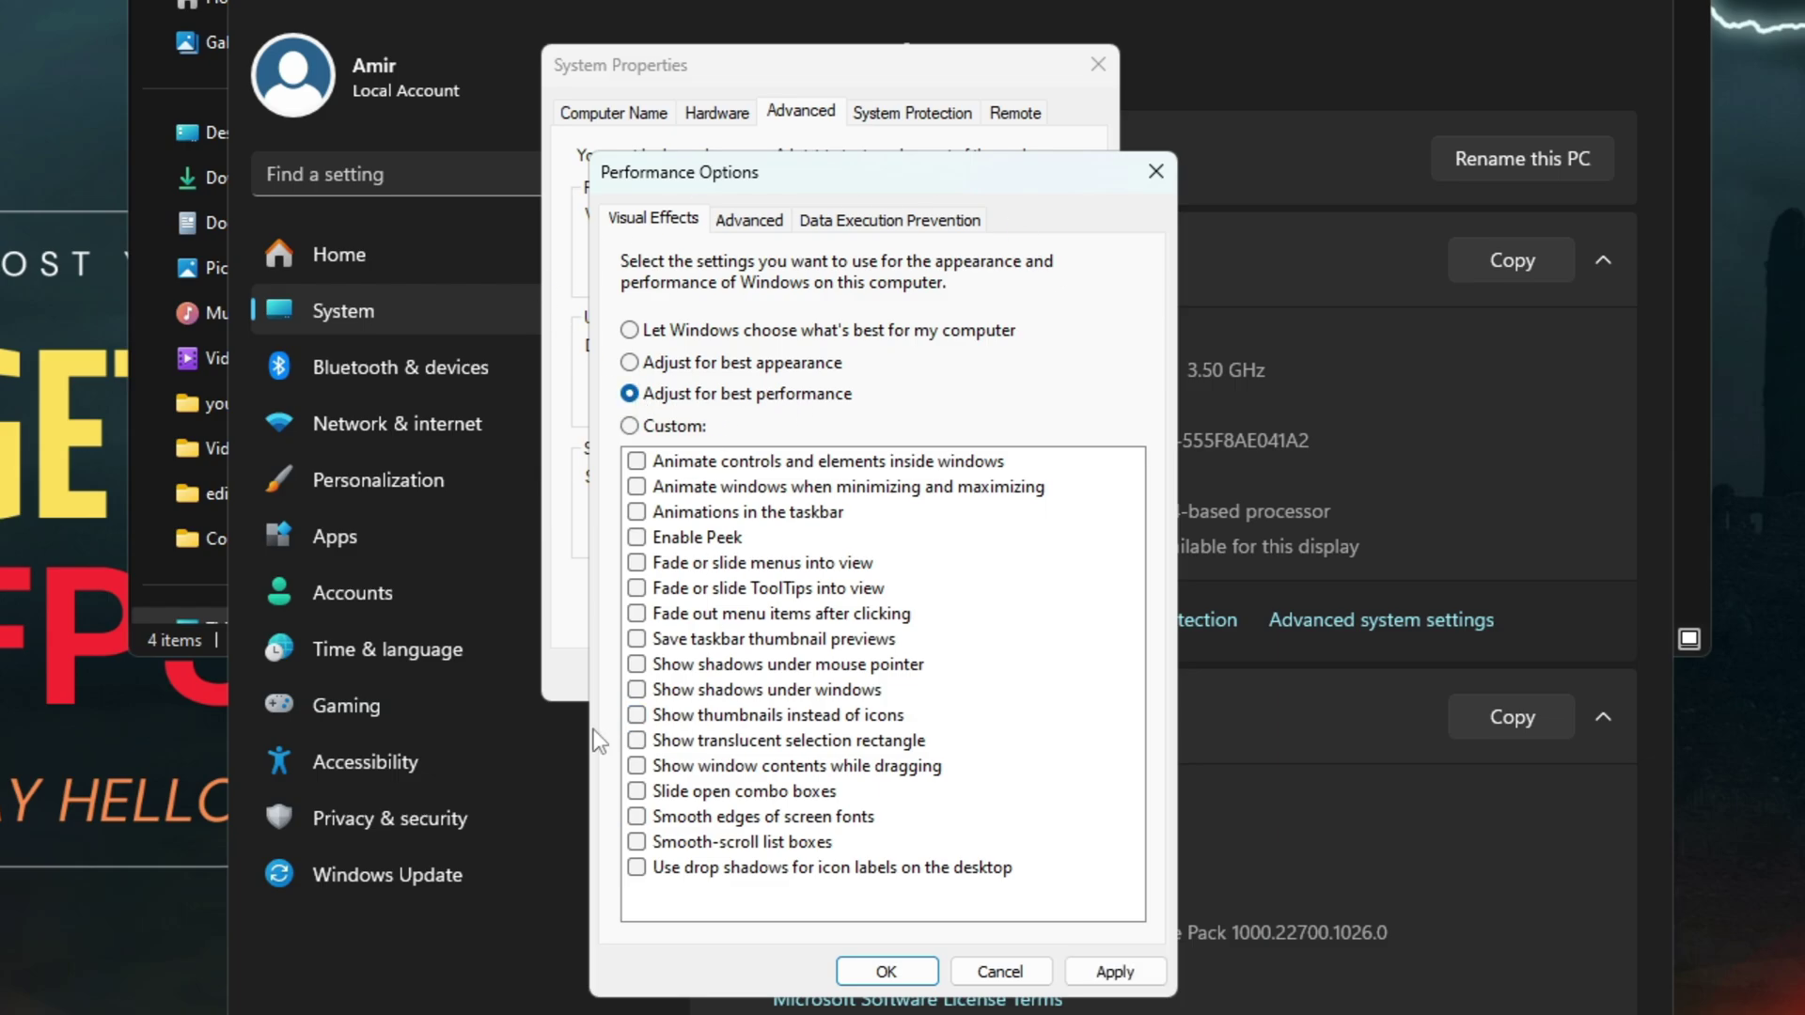
pyautogui.click(636, 715)
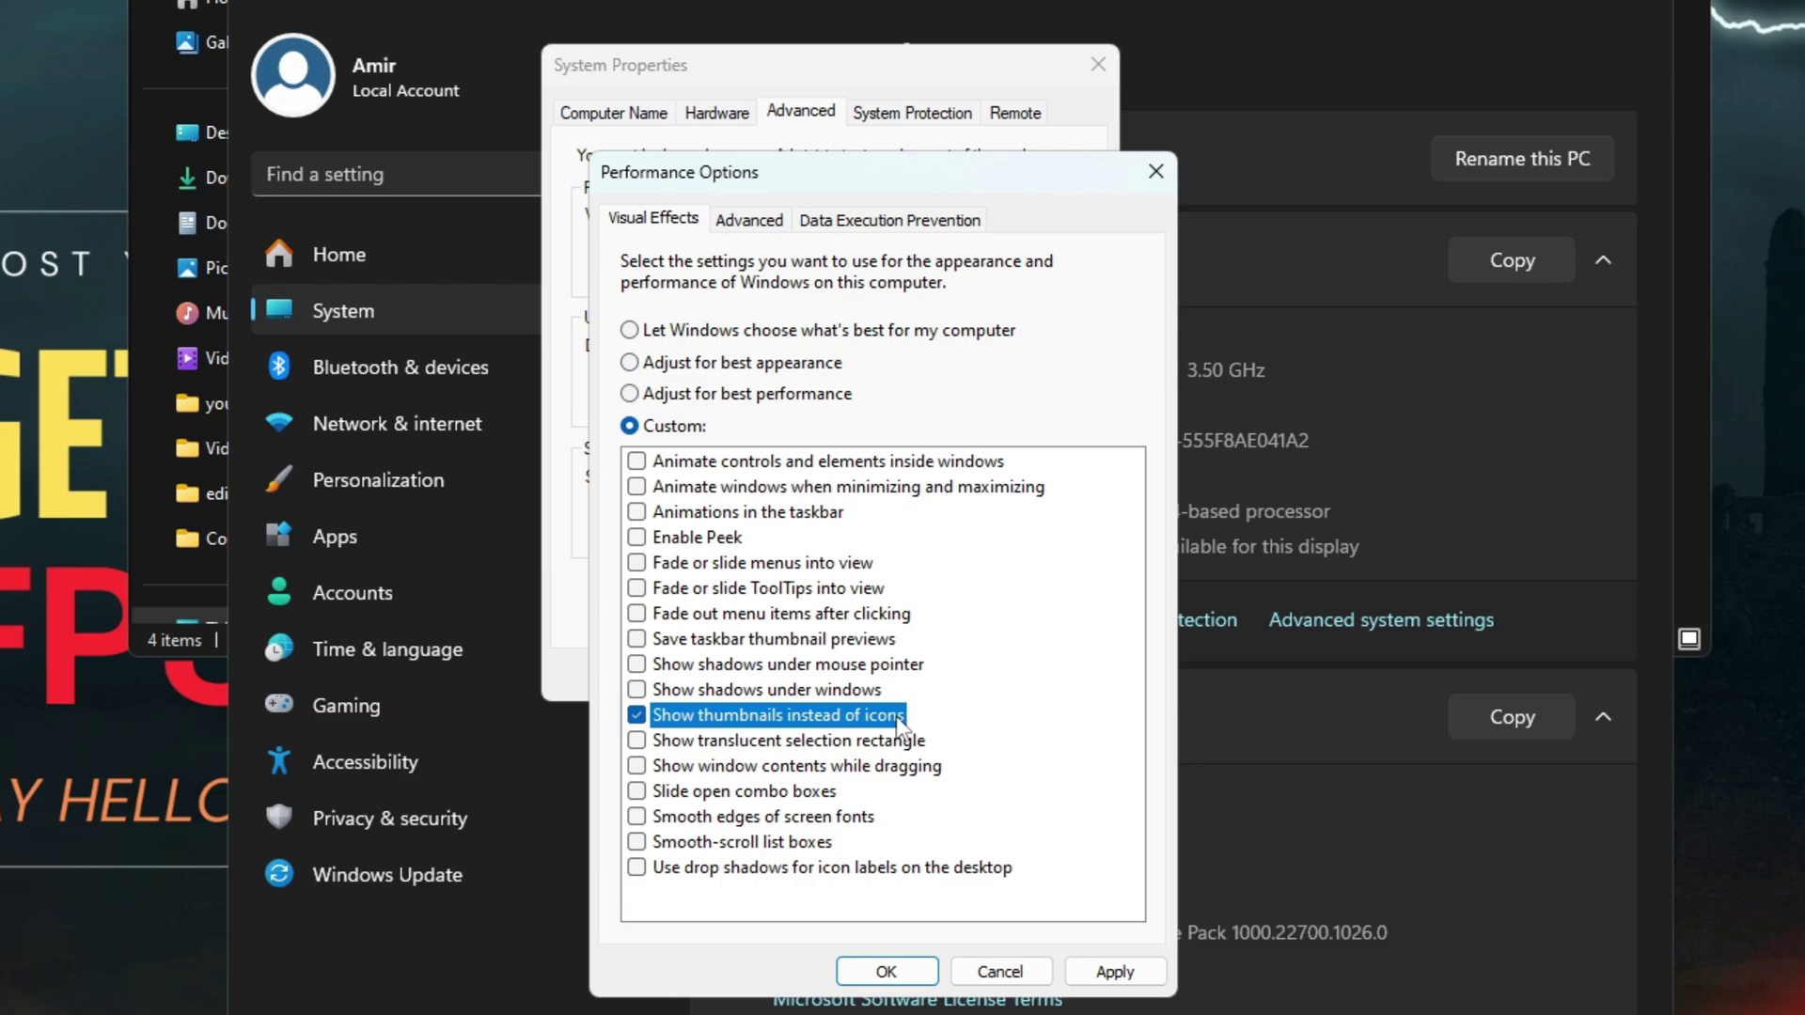
pyautogui.click(636, 817)
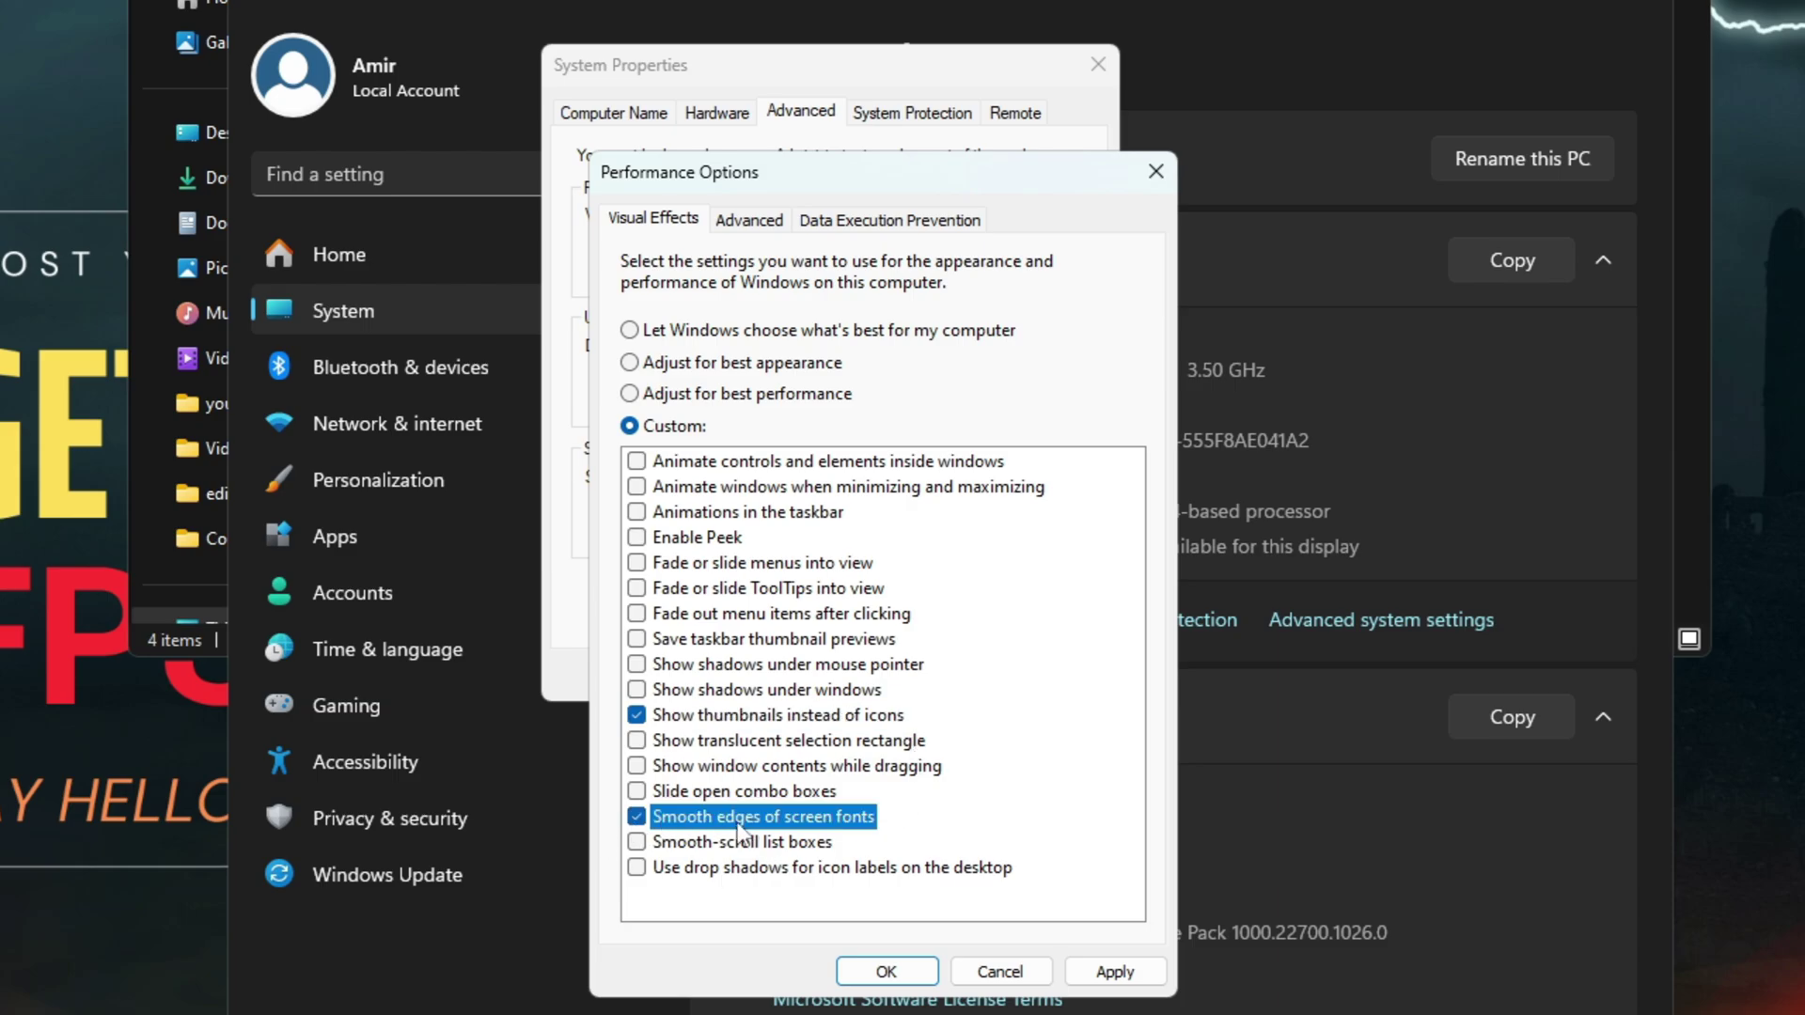
pyautogui.click(1109, 973)
# Step: In the virtual memory settings, use a system managed paging file on drive D: and no paging file on C:, E: and F:
pyautogui.click(749, 219)
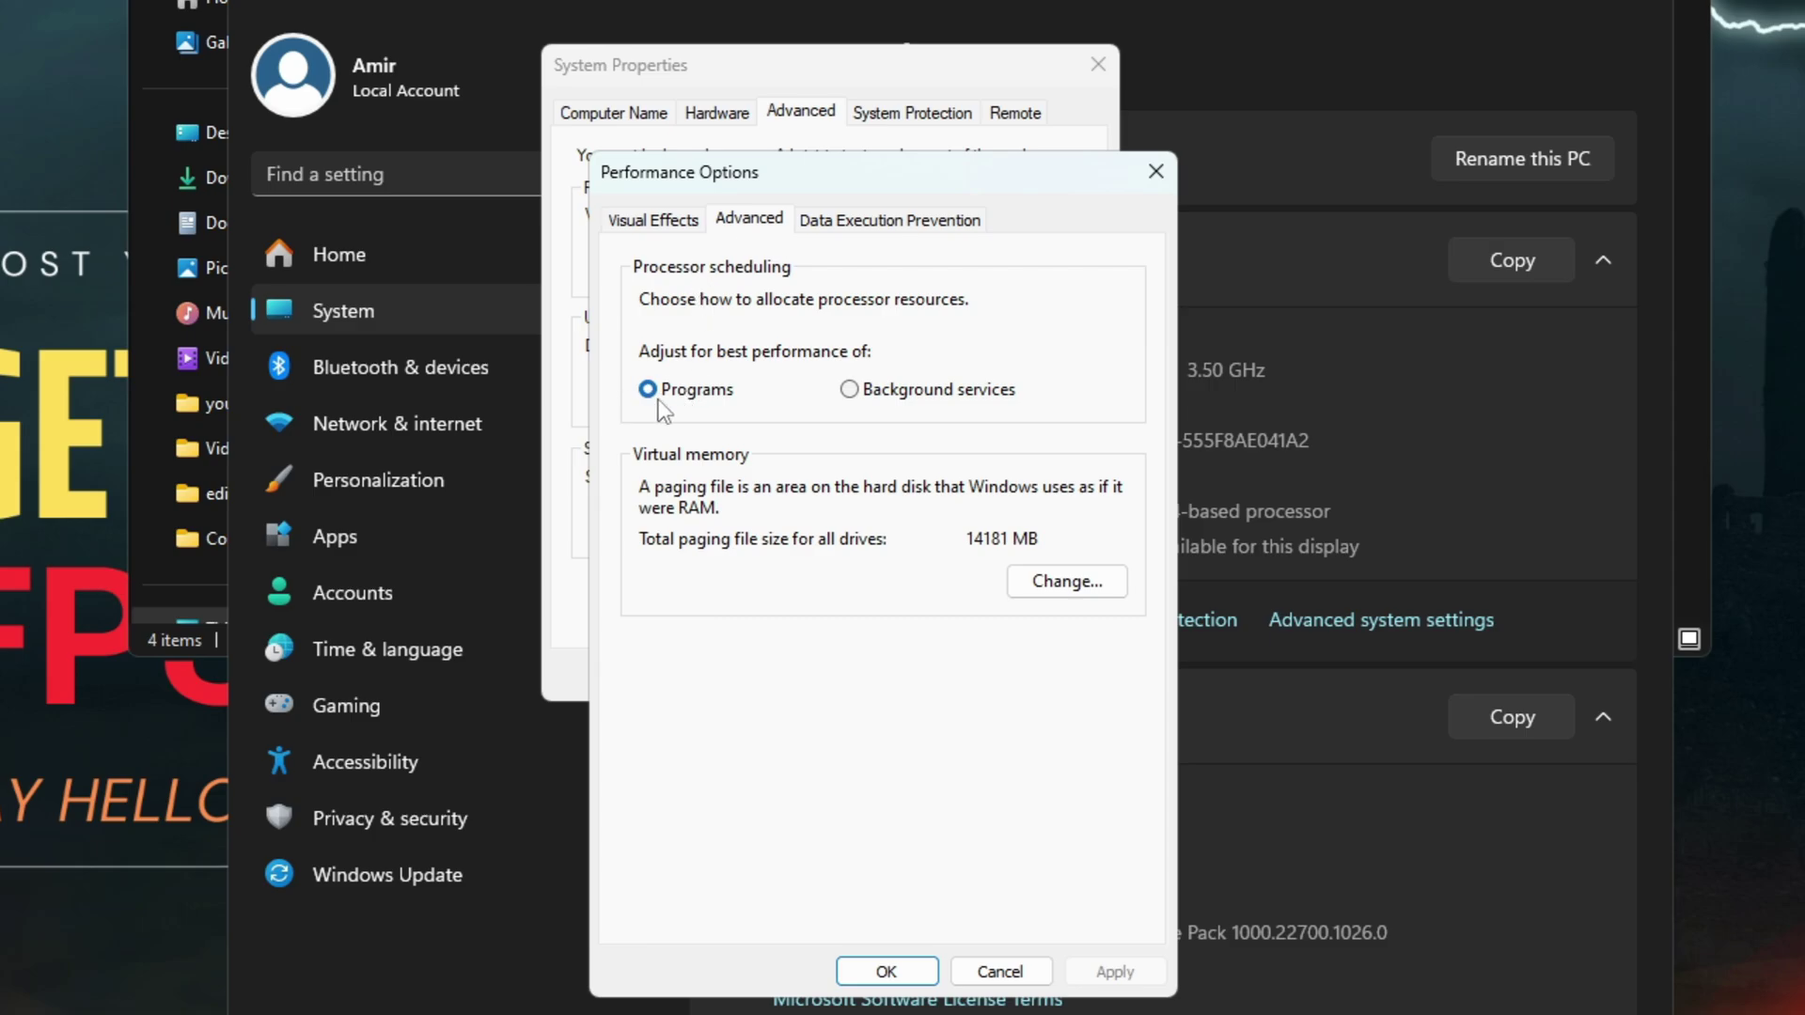
pyautogui.click(1057, 583)
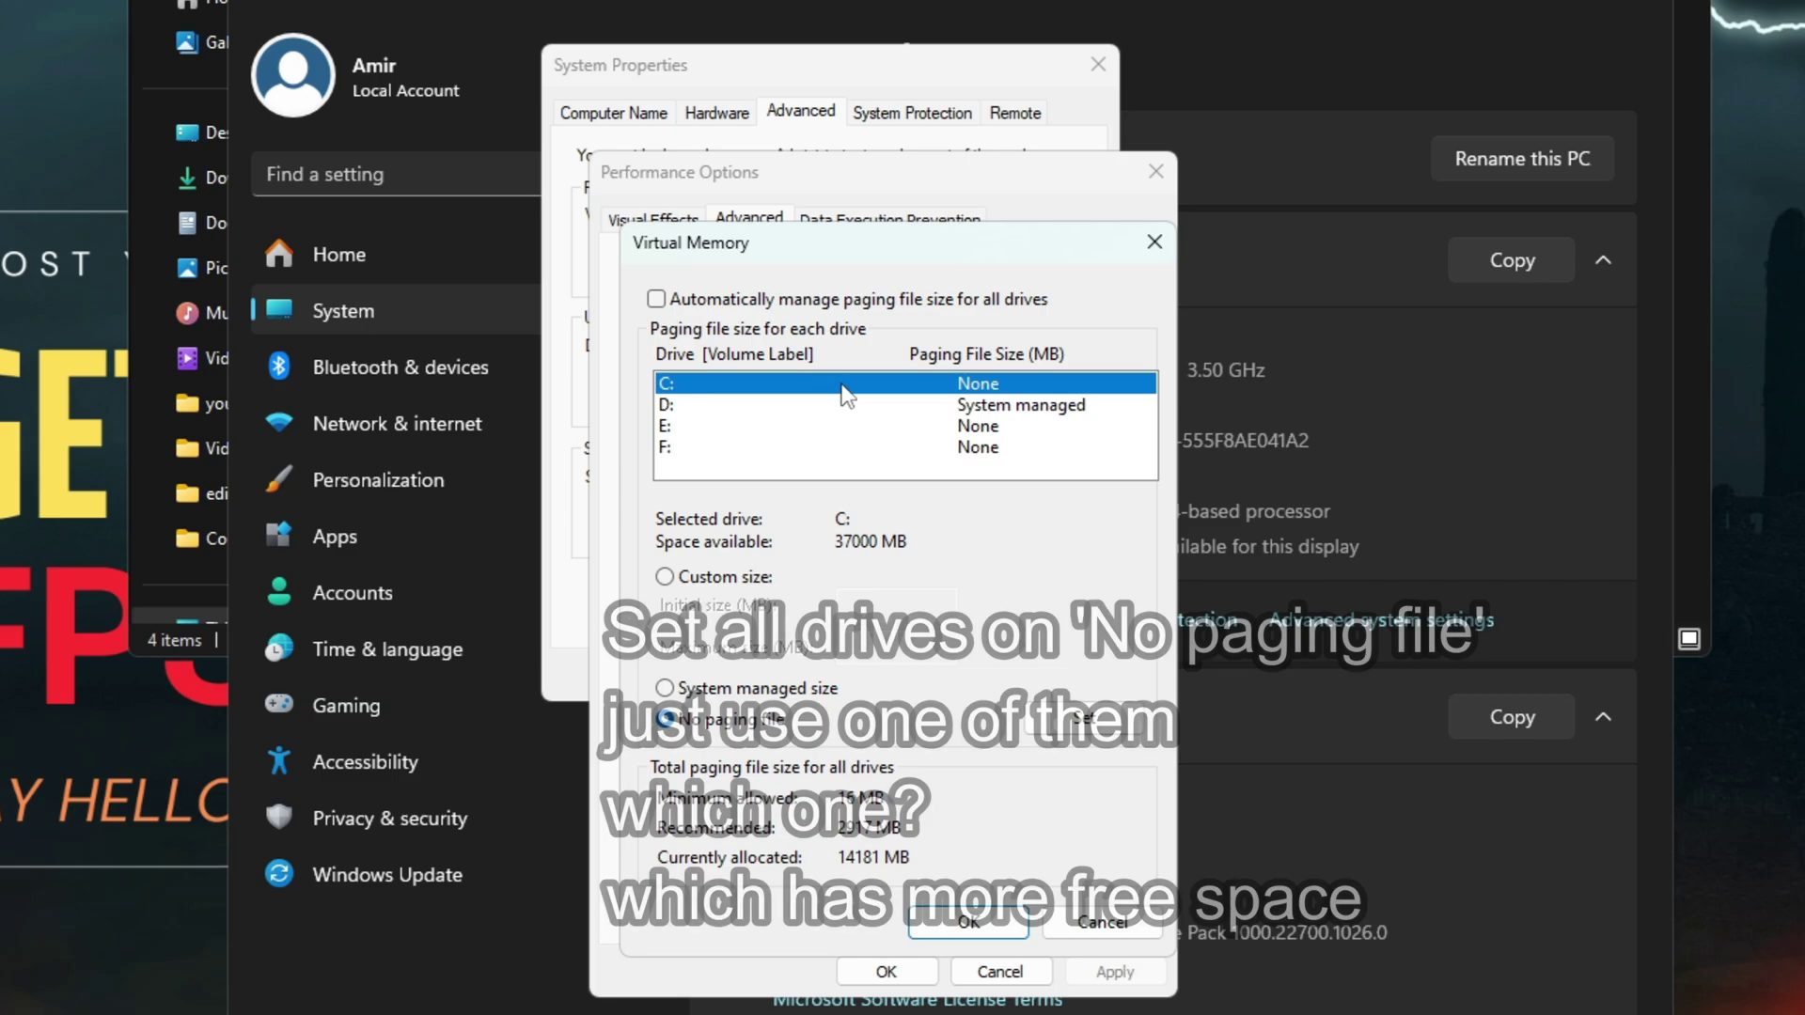
pyautogui.click(657, 300)
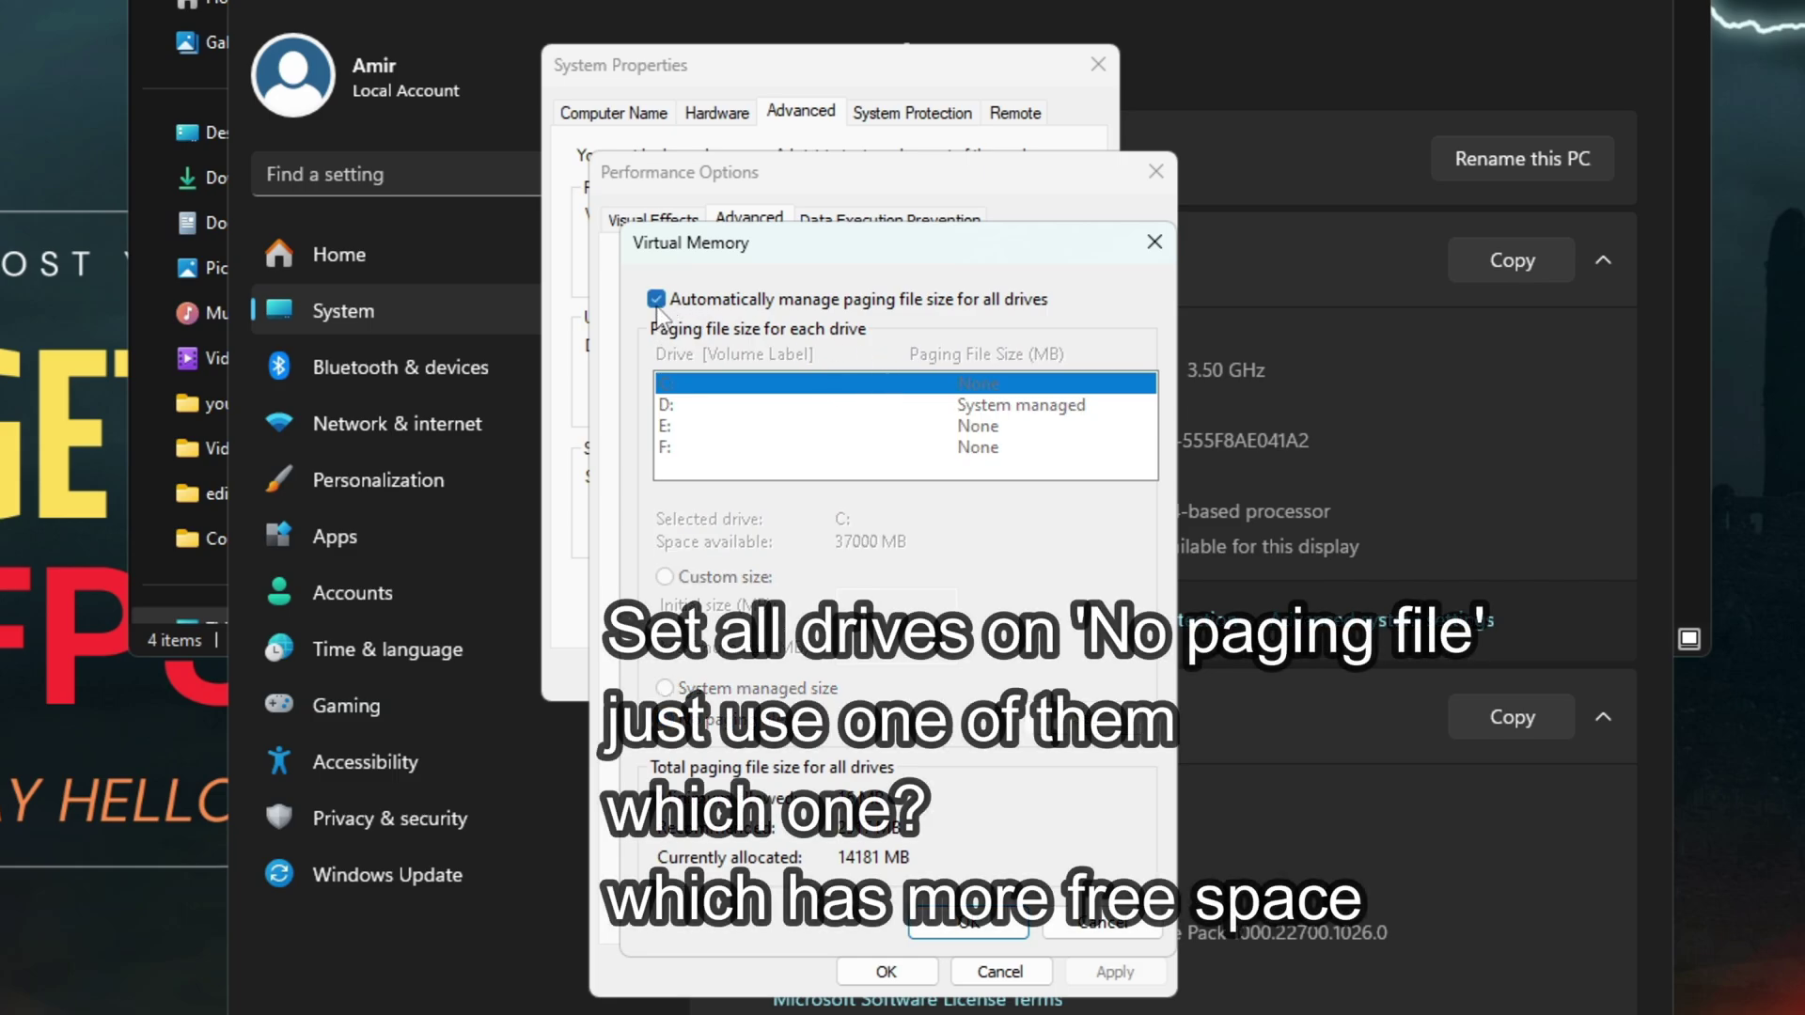
pyautogui.click(657, 300)
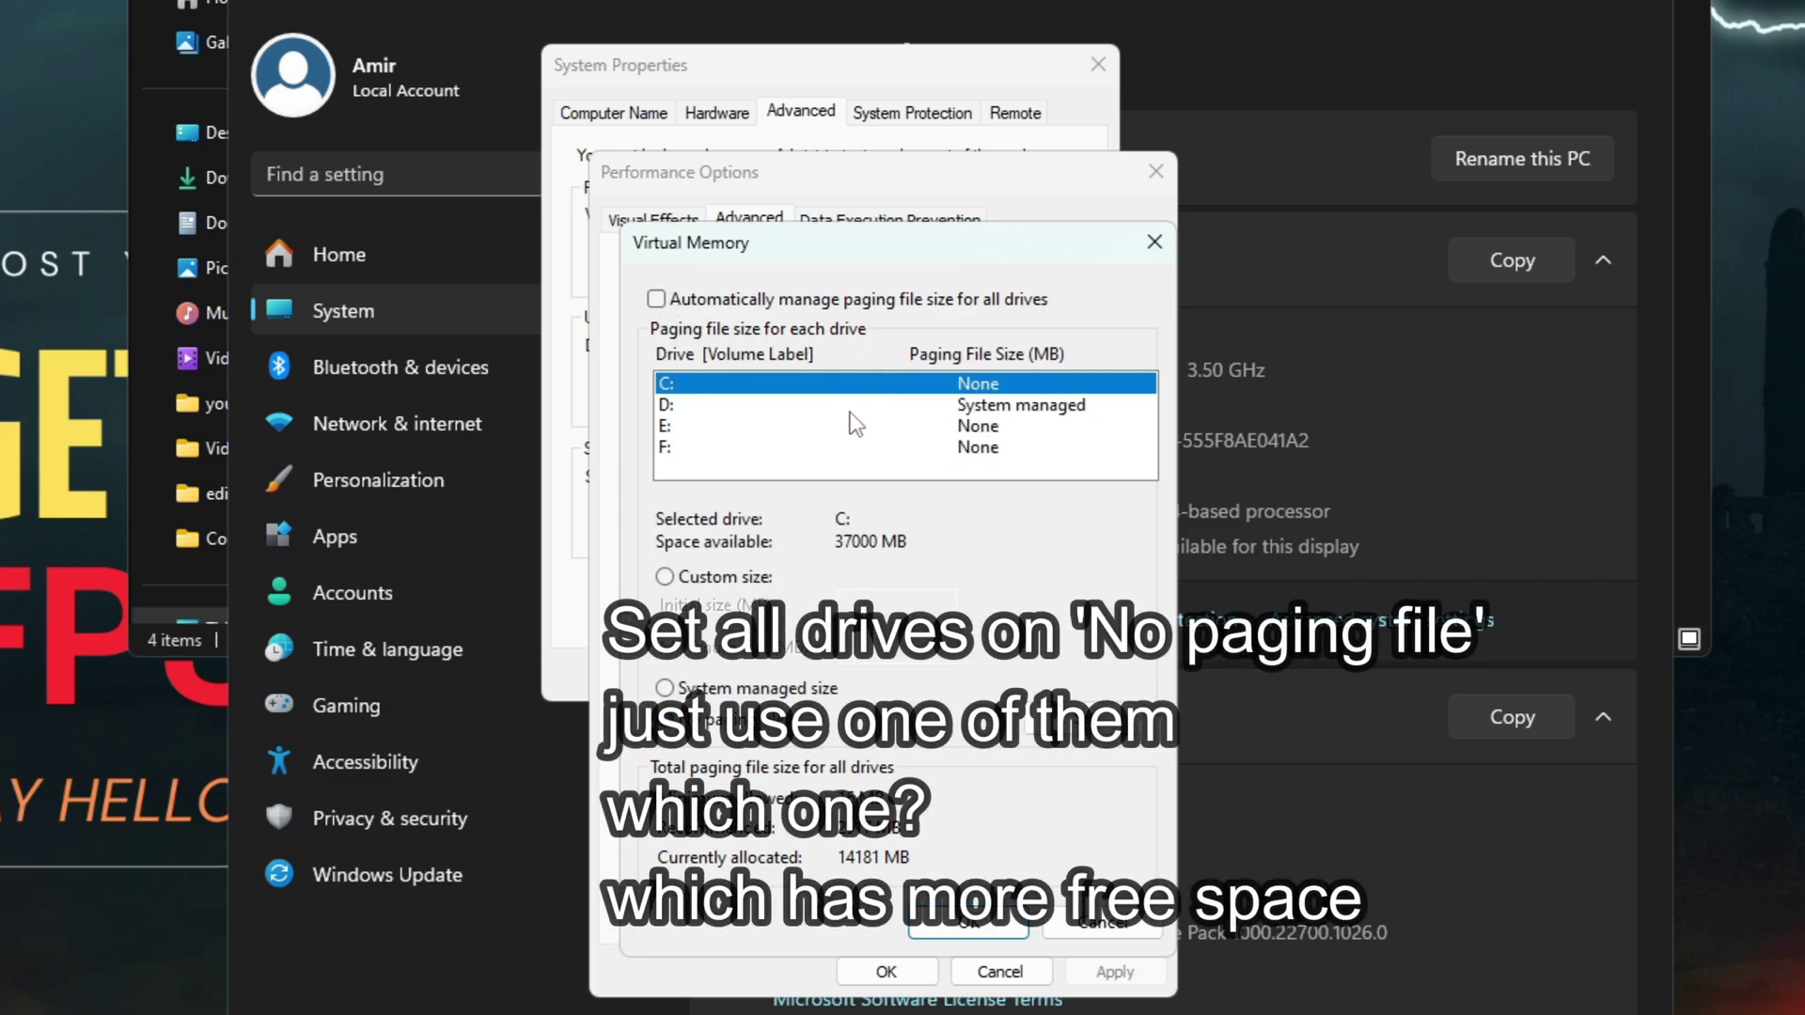
pyautogui.click(939, 405)
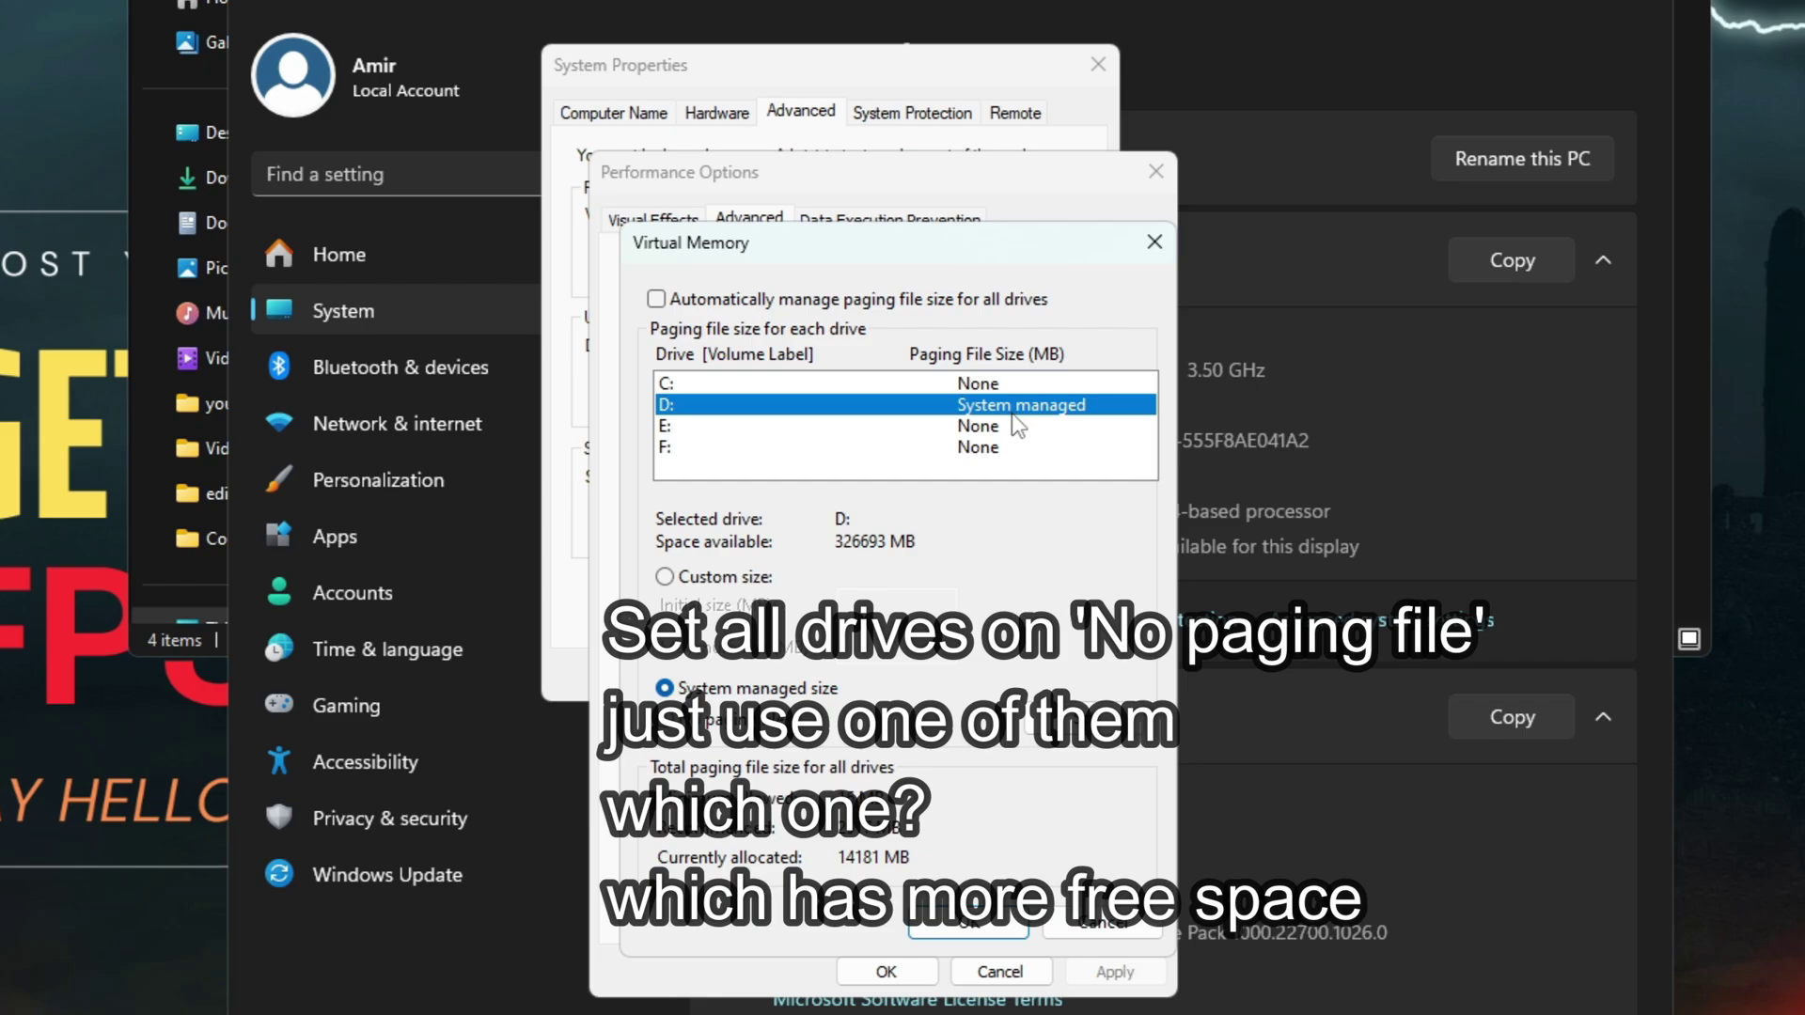
pyautogui.click(989, 384)
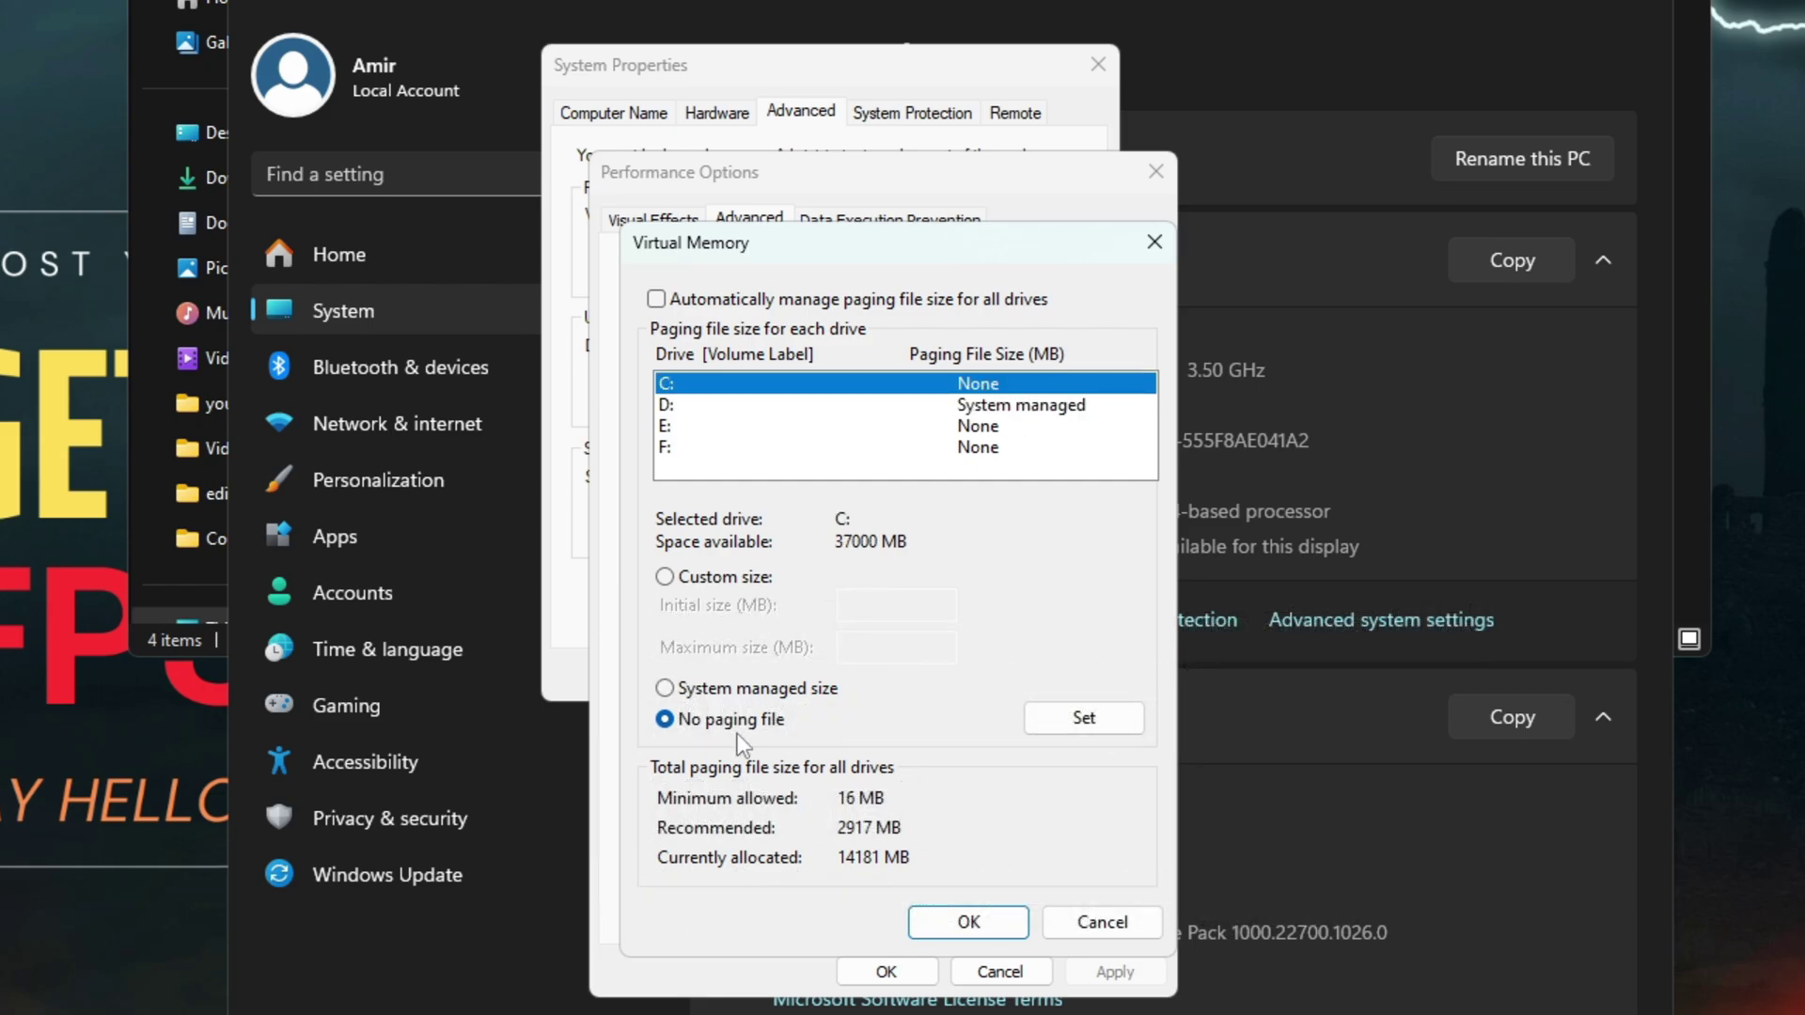
pyautogui.click(983, 428)
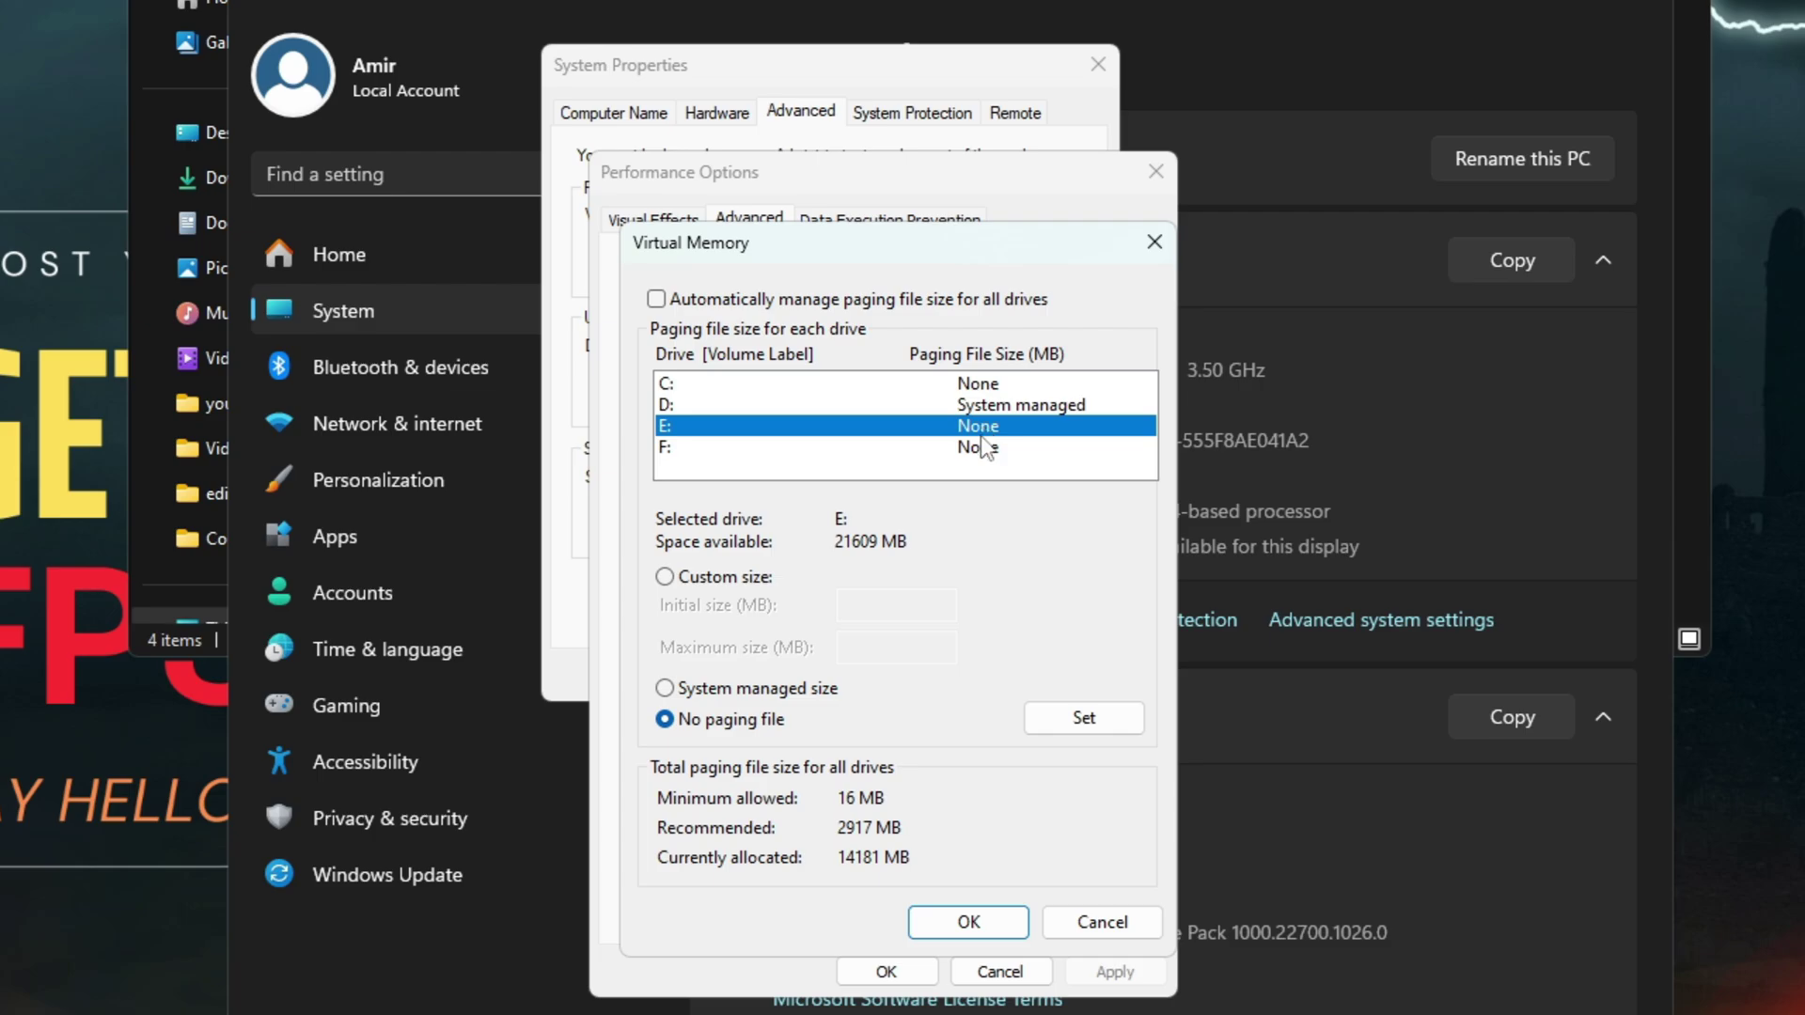
pyautogui.click(976, 449)
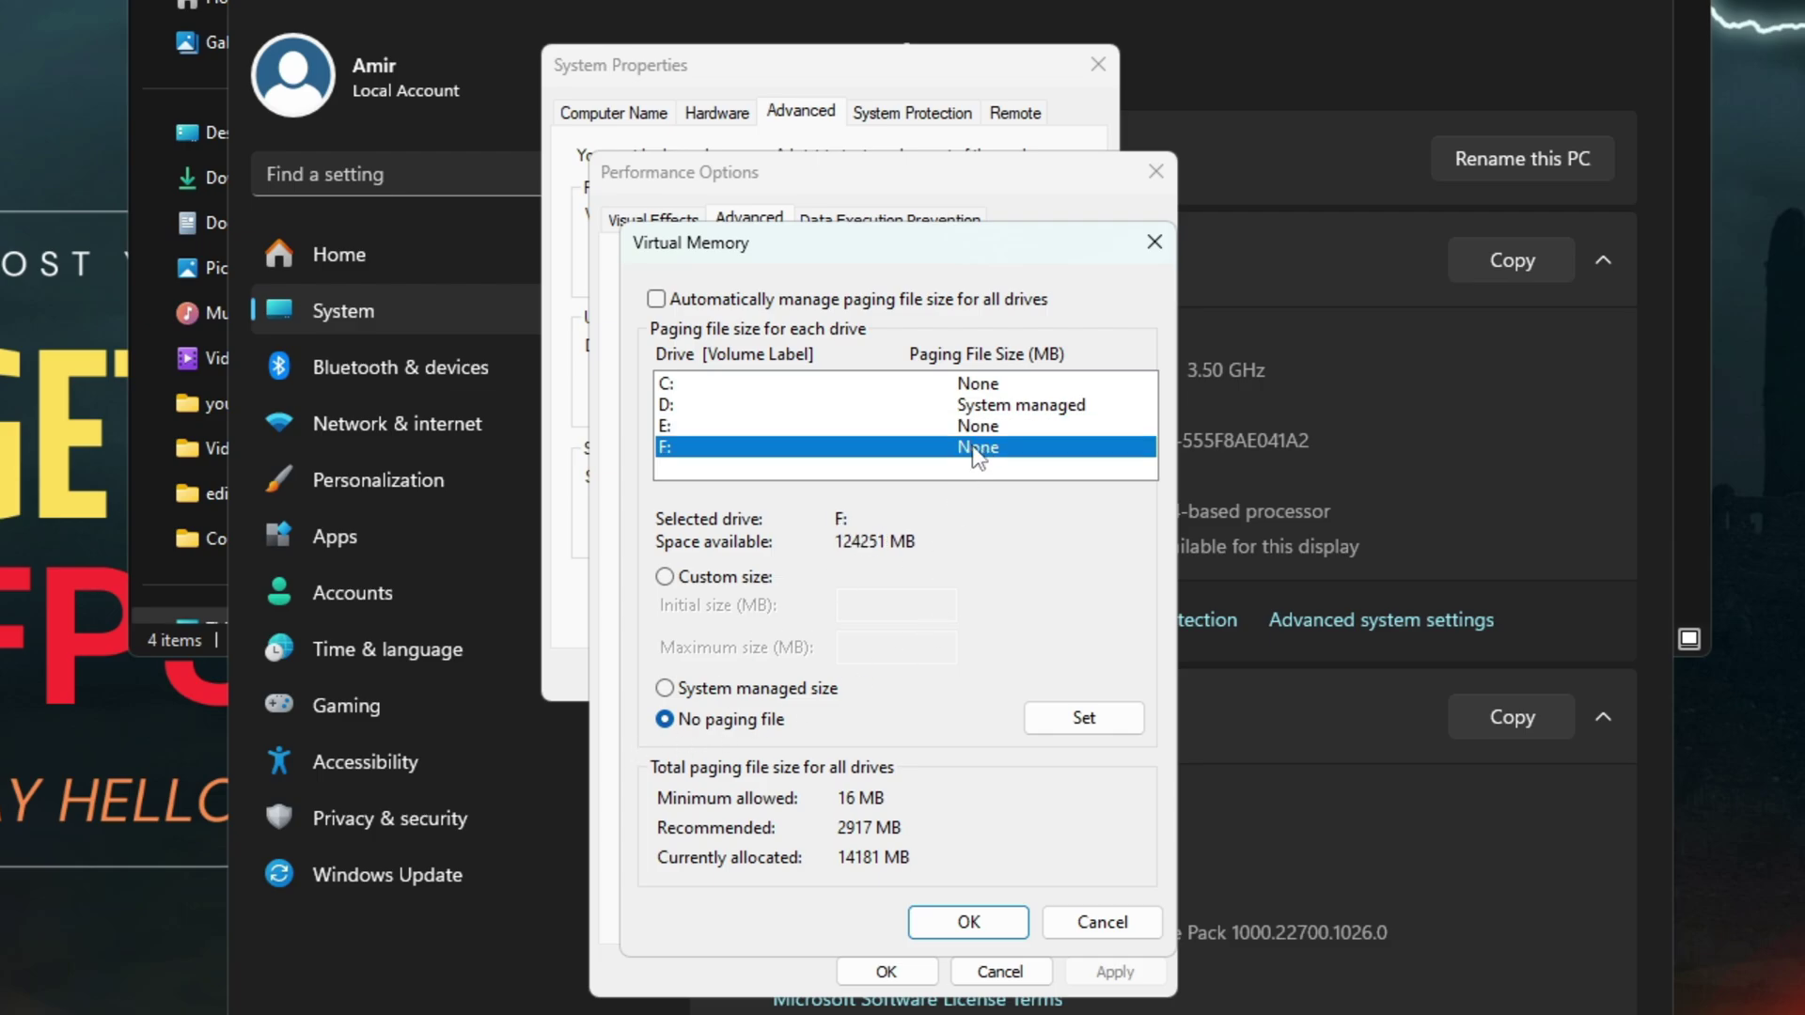
pyautogui.click(972, 405)
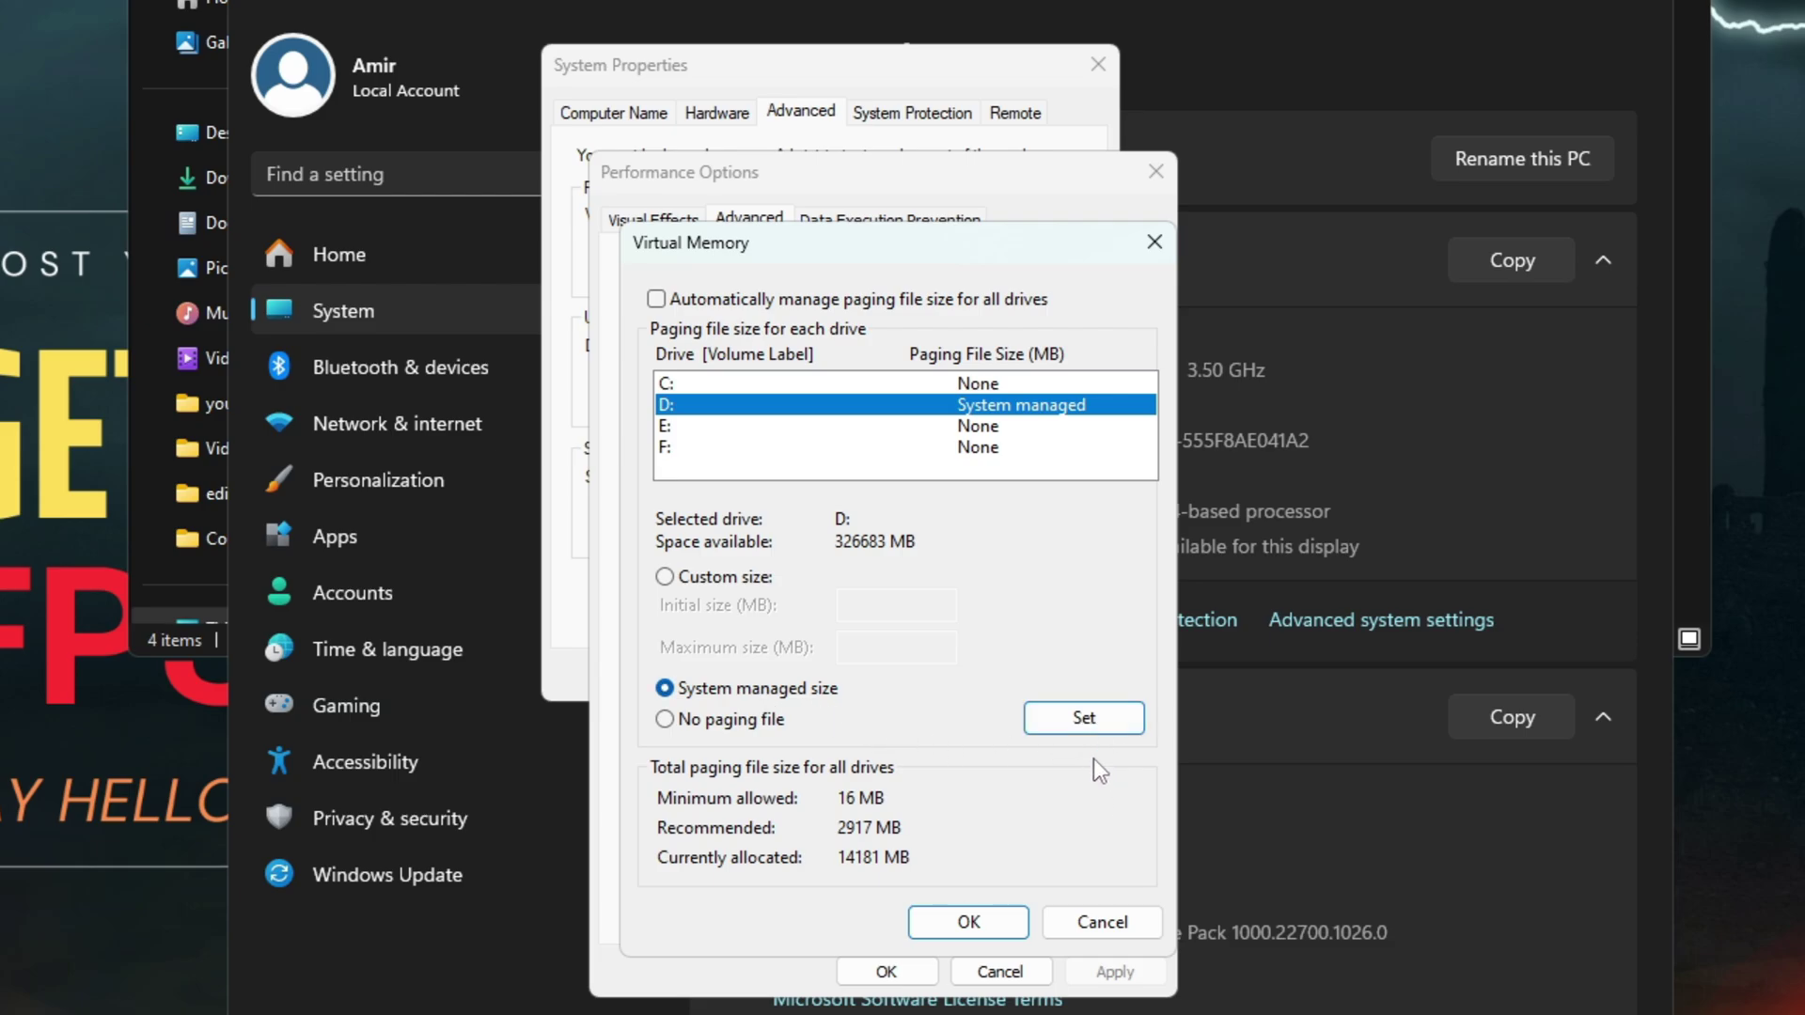
pyautogui.click(968, 922)
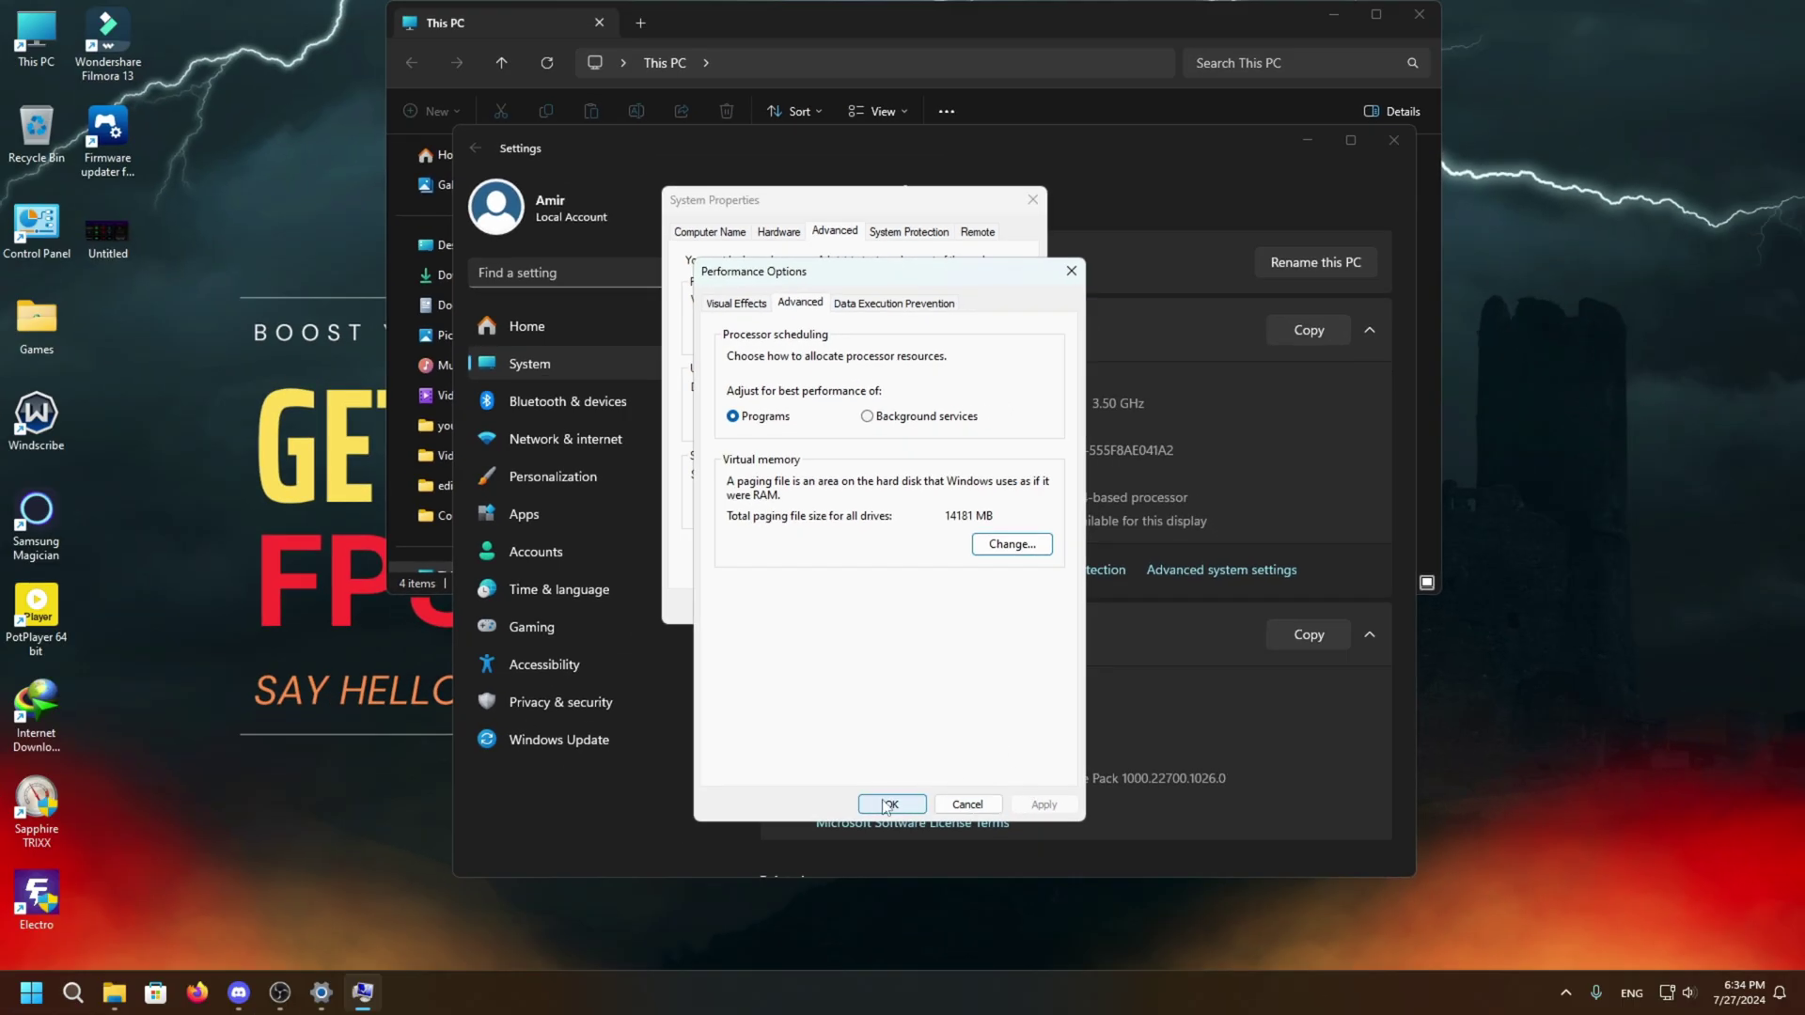
# Step: Confirm the performance options and close the Settings, System Properties and This PC windows
pyautogui.click(892, 804)
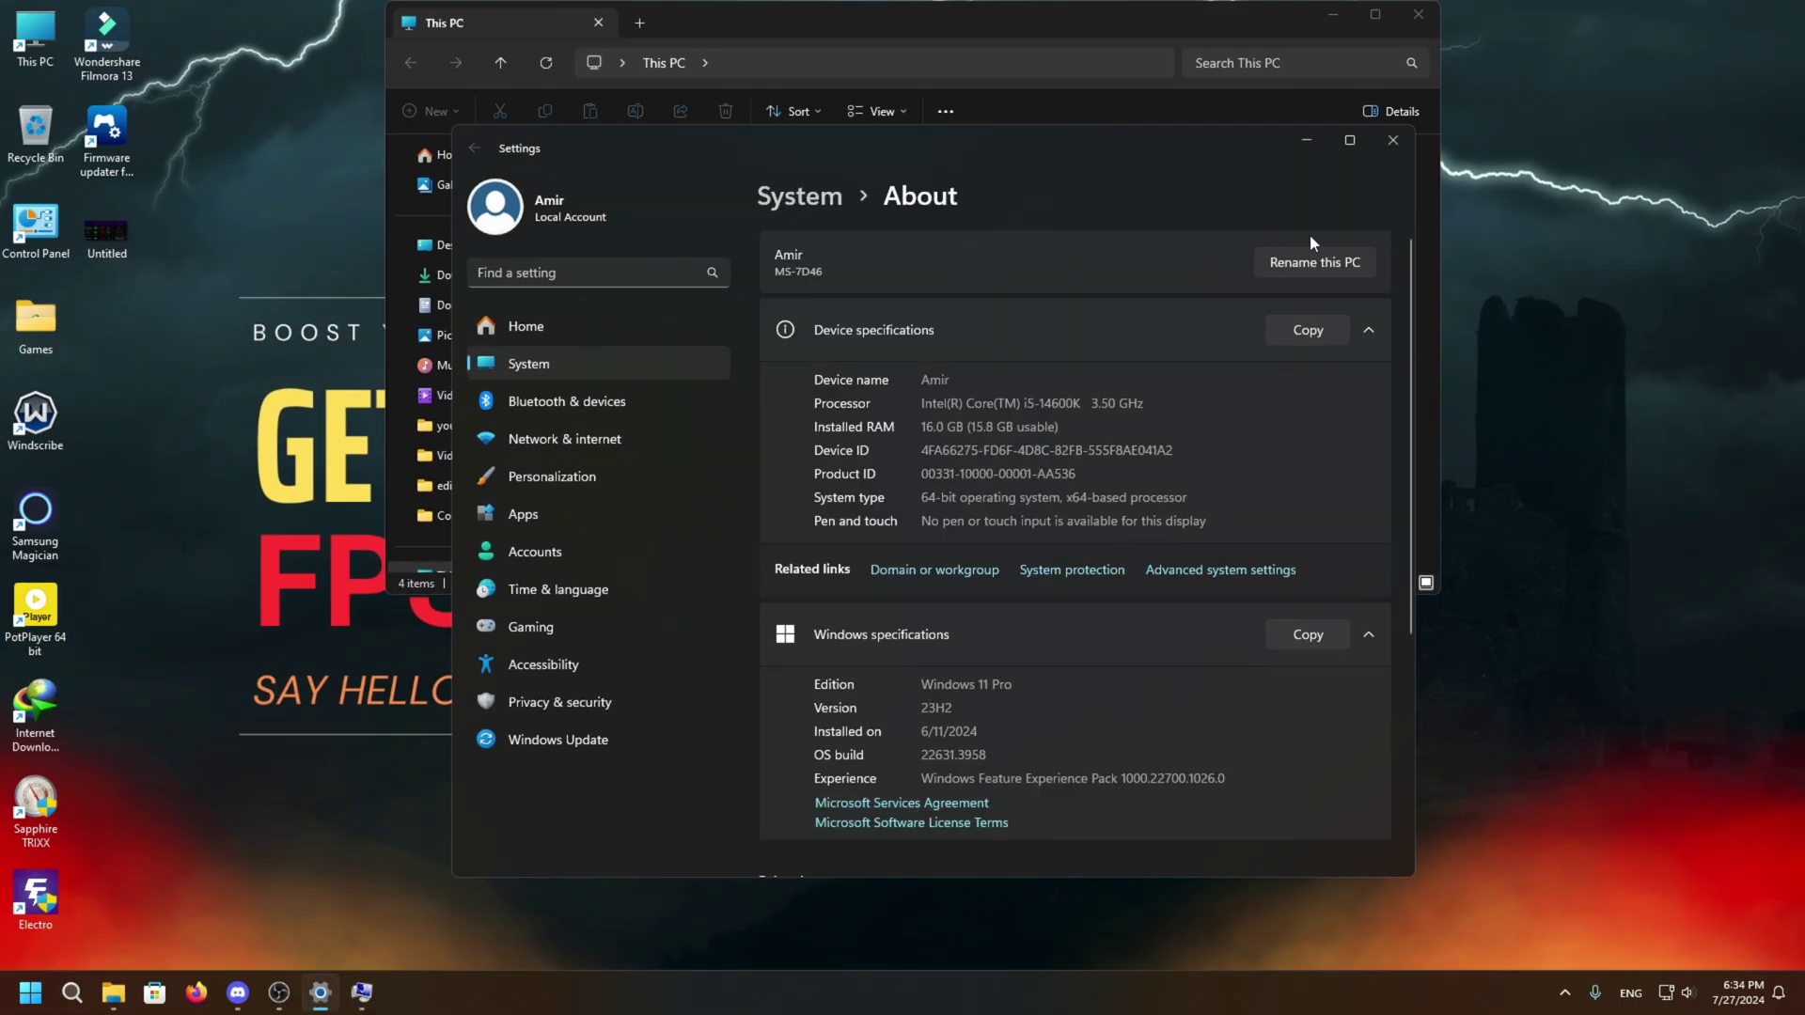
pyautogui.click(1392, 149)
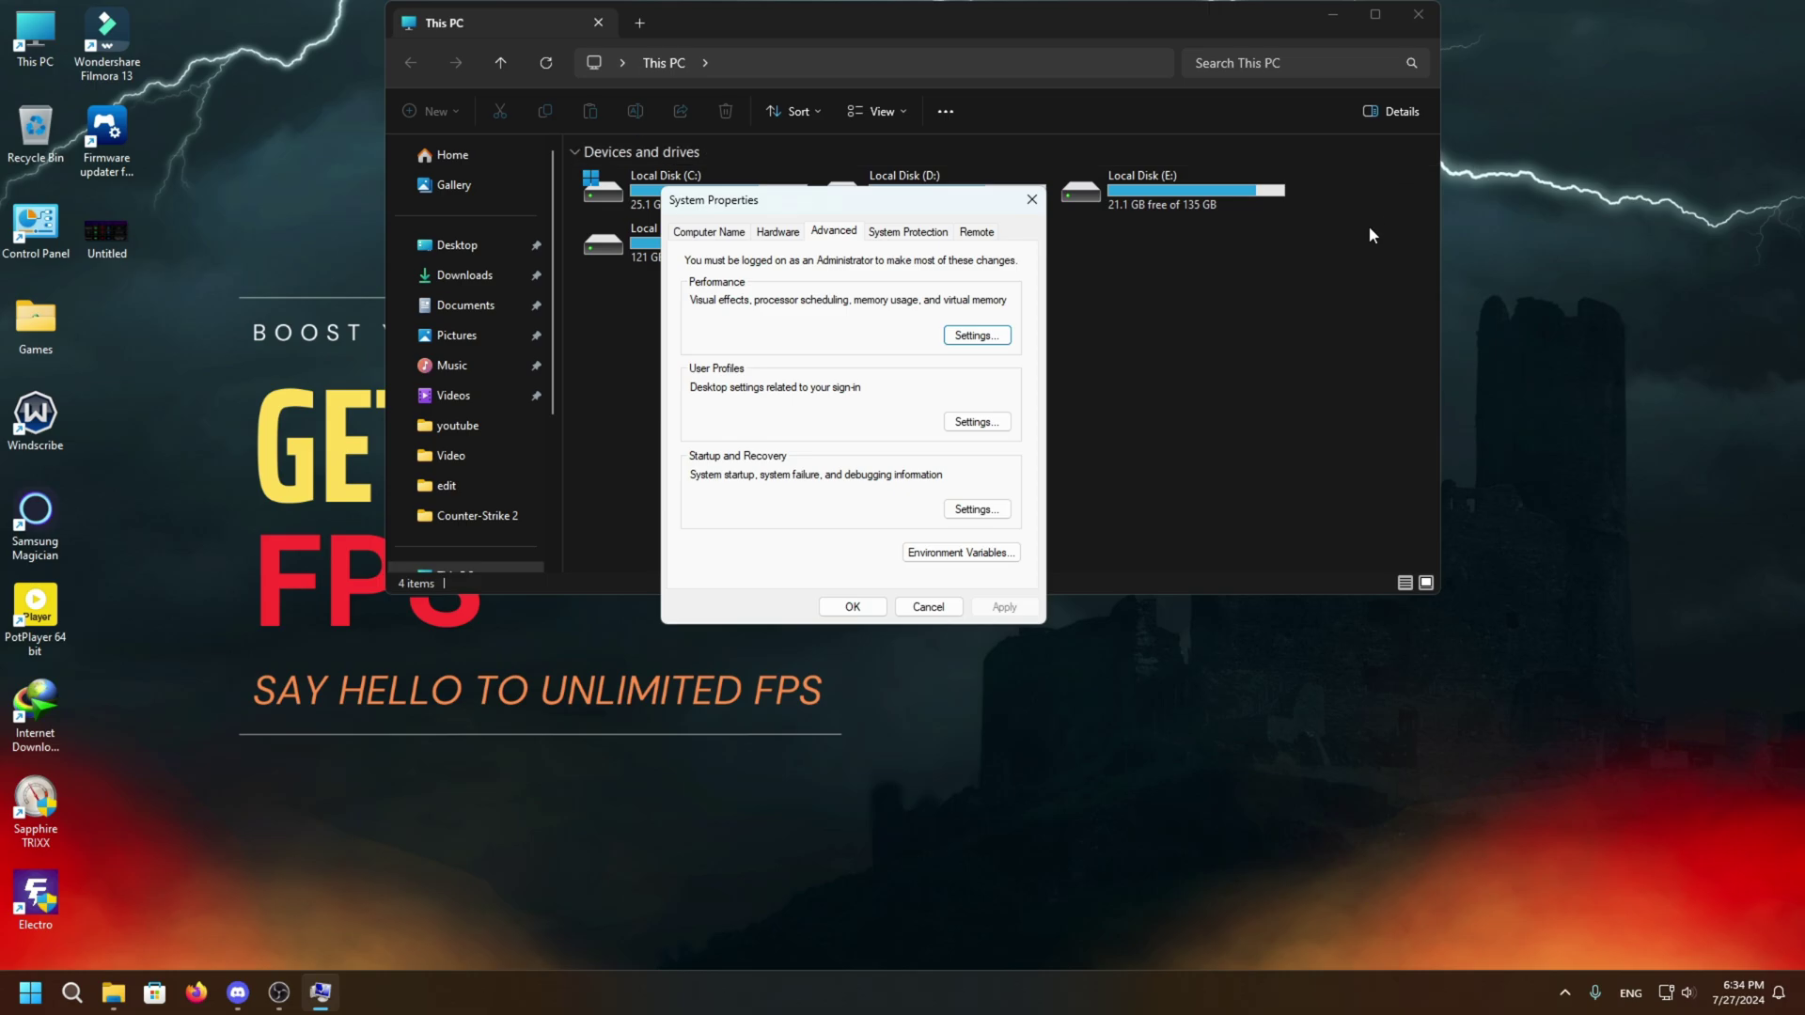
pyautogui.click(1031, 199)
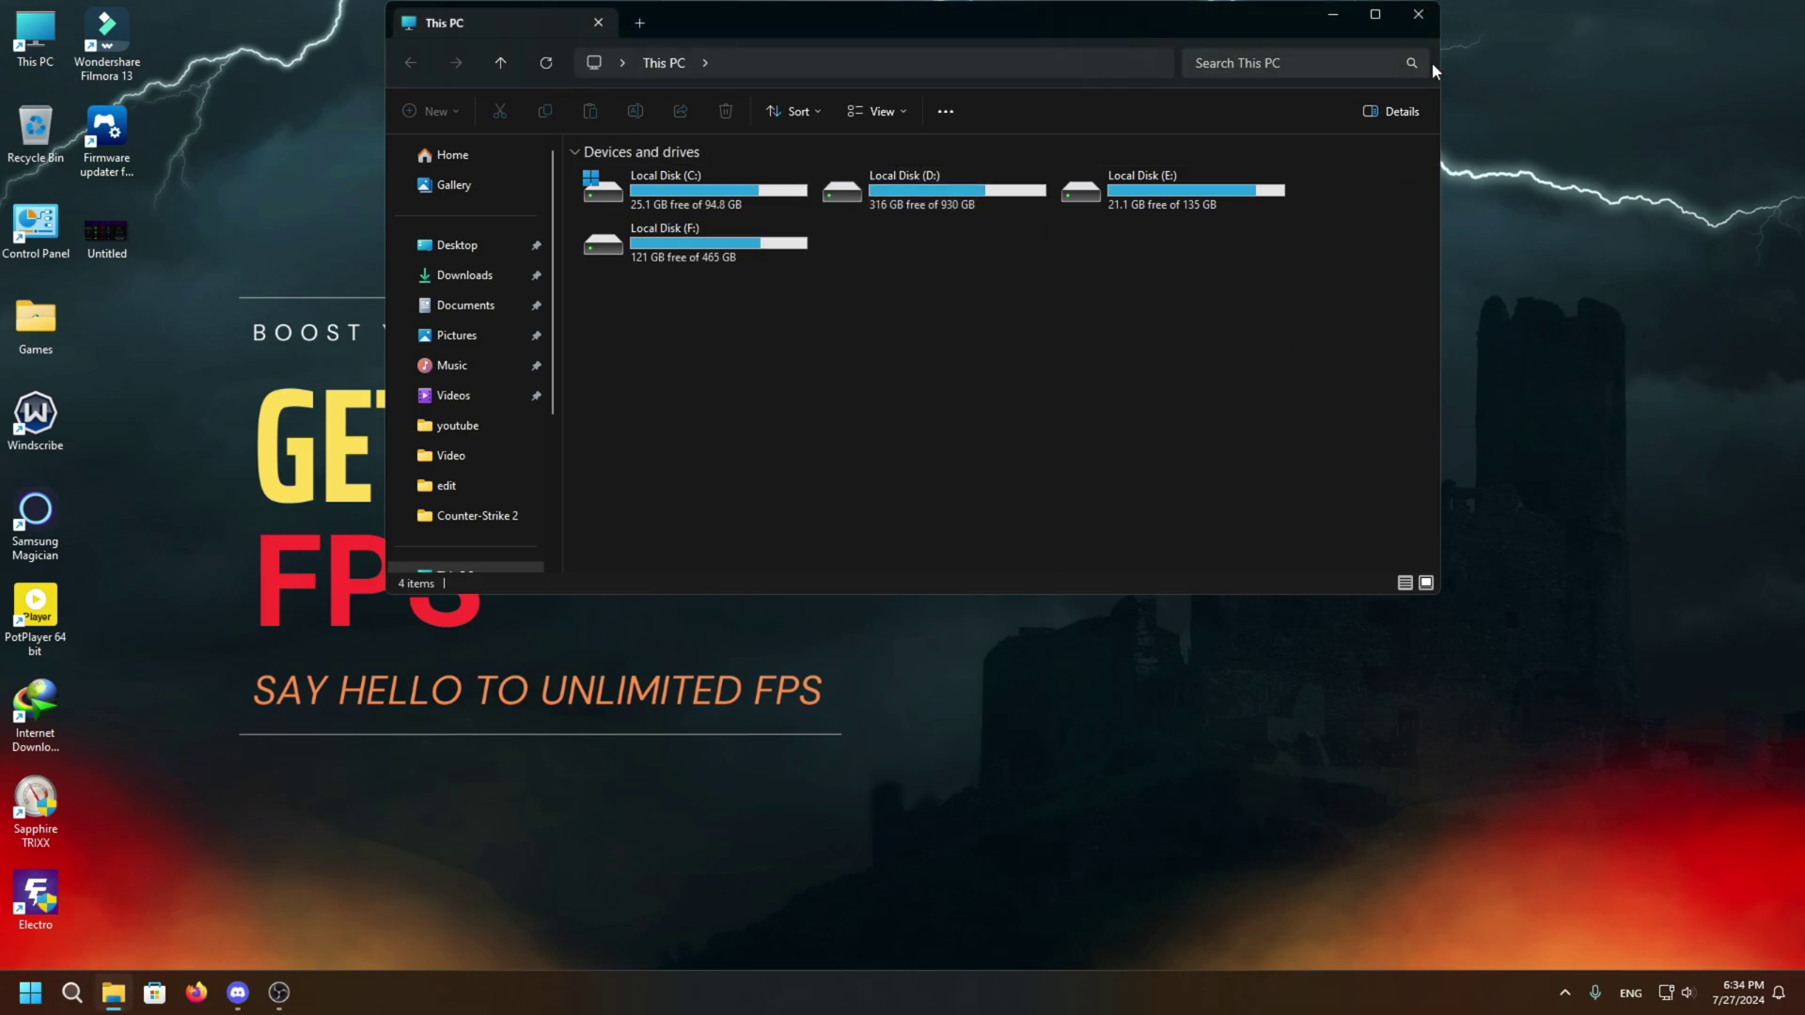
pyautogui.click(1418, 14)
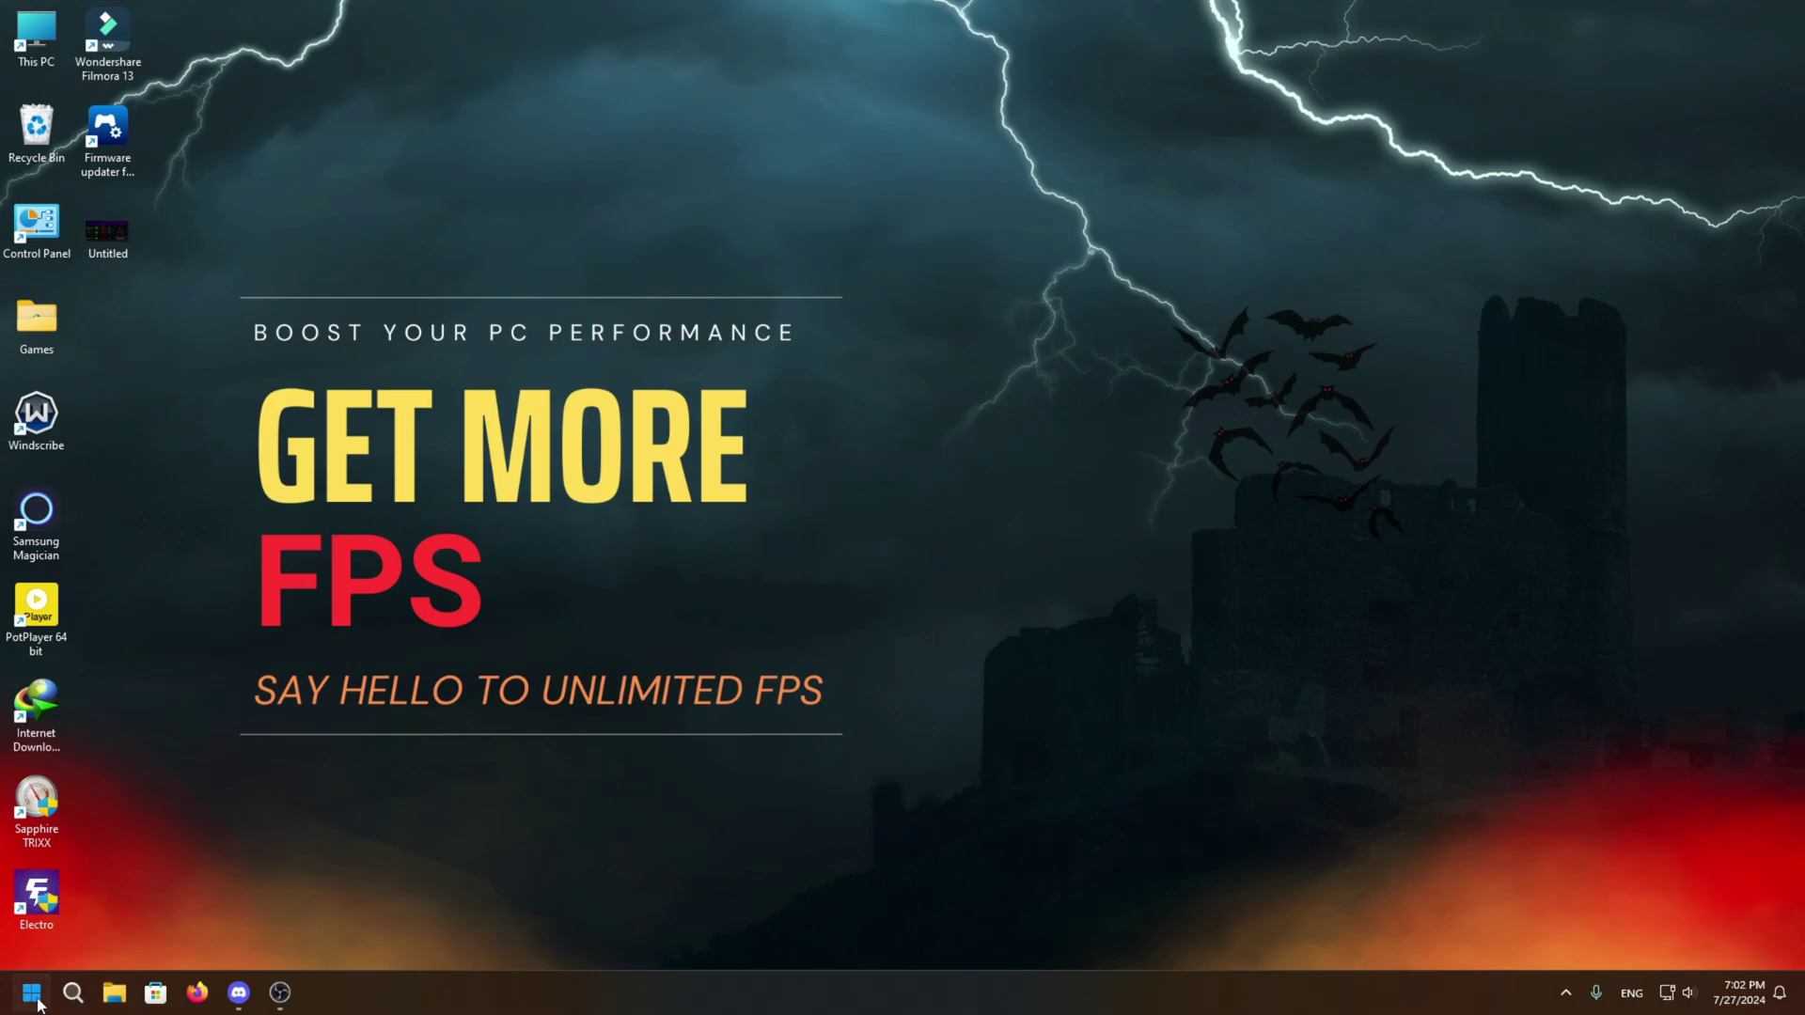
# Step: Open Windows Update in Settings, check for updates, and close Settings
pyautogui.click(36, 1002)
pyautogui.click(109, 443)
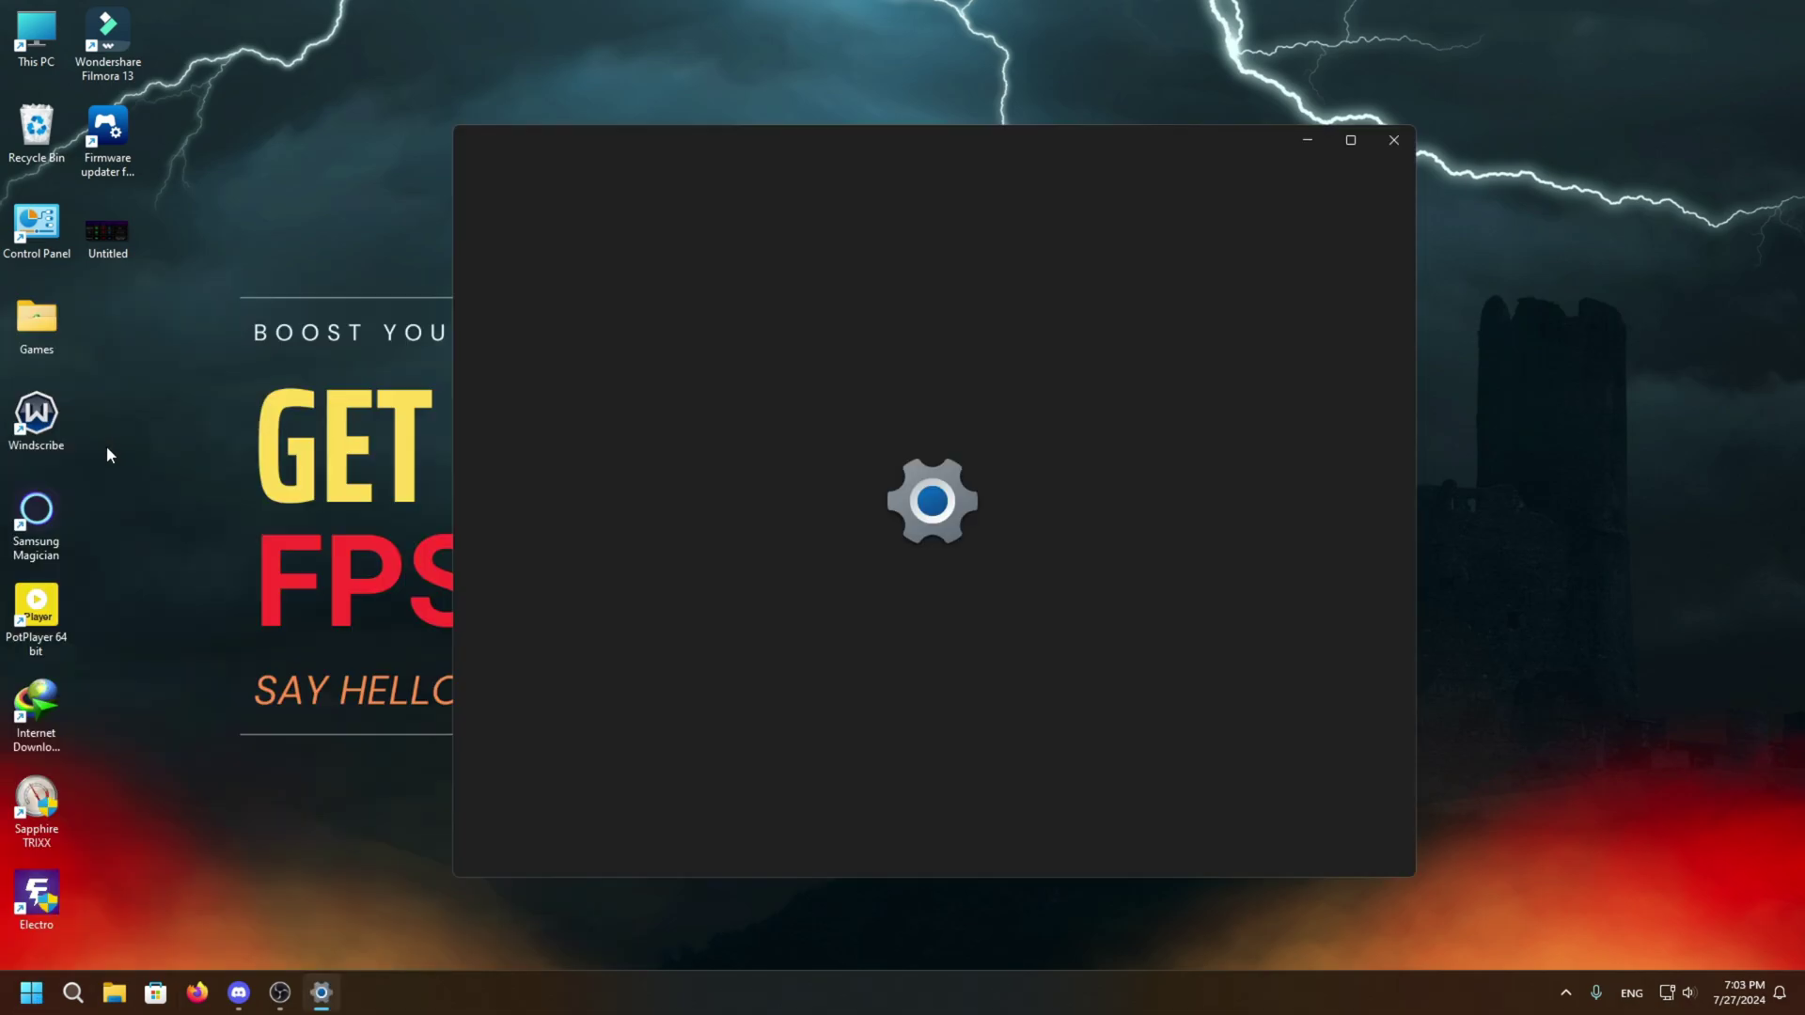
pyautogui.click(553, 741)
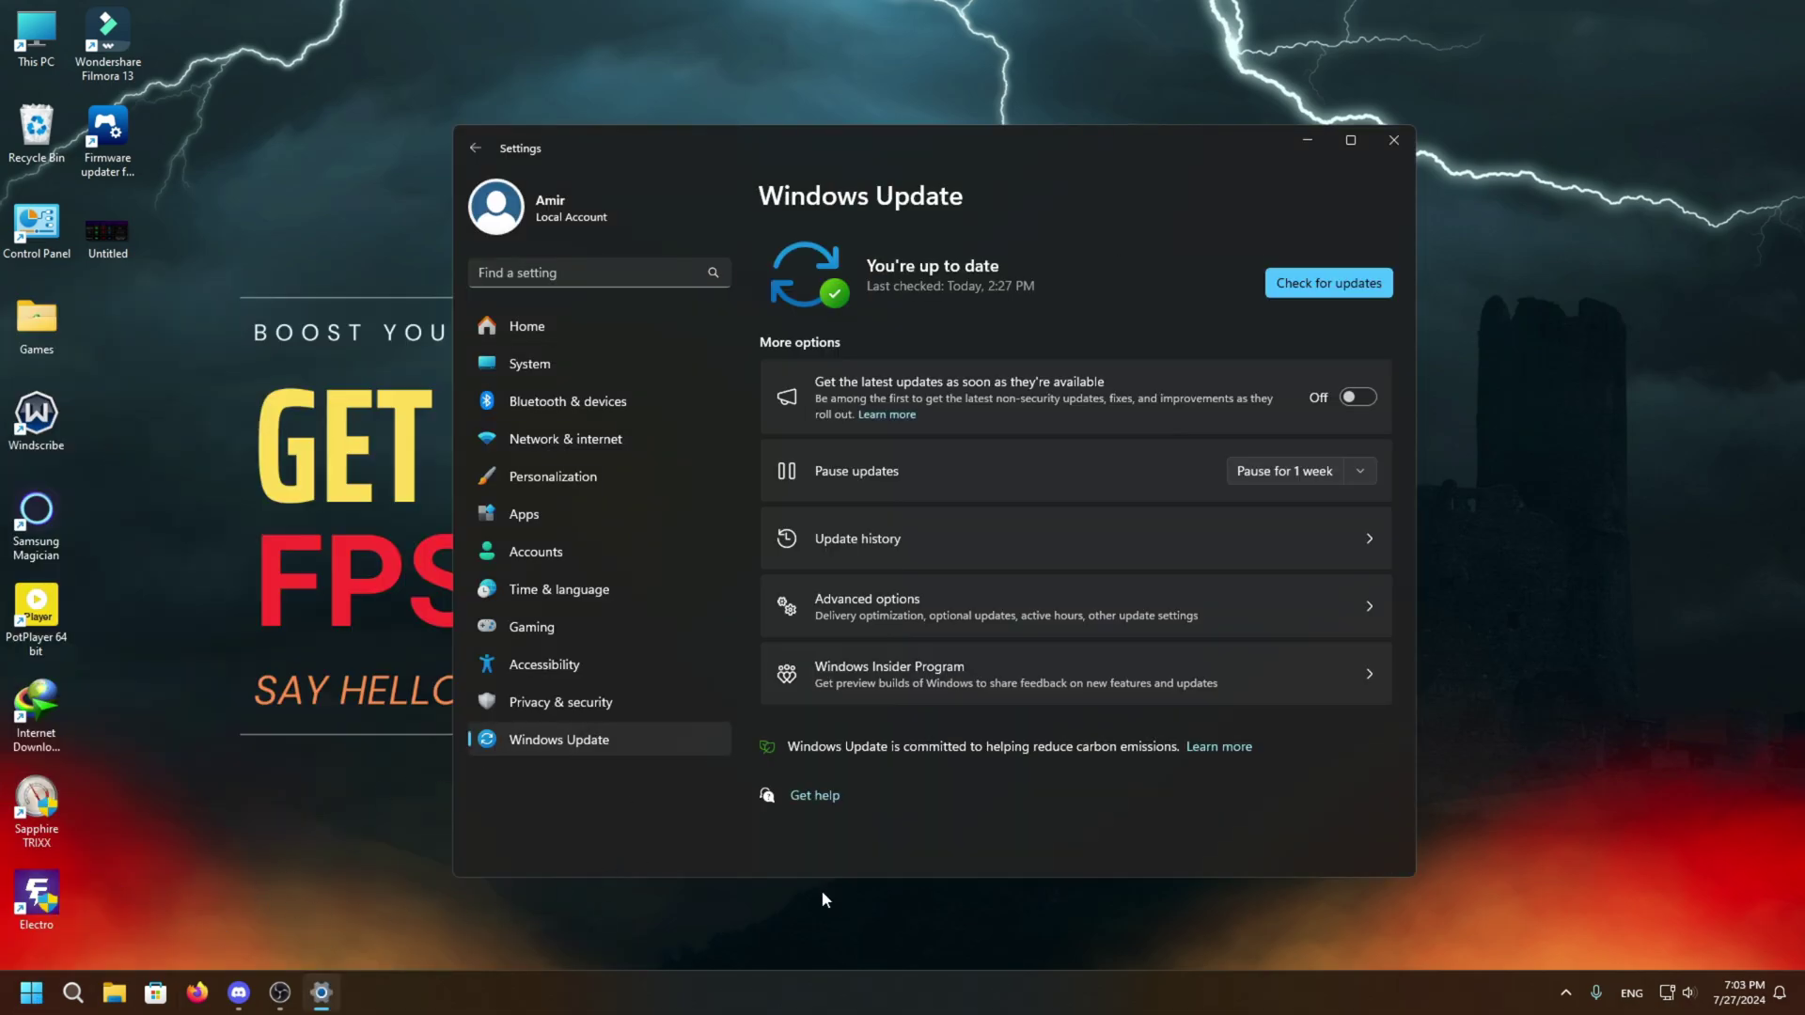
pyautogui.click(1315, 292)
pyautogui.click(1393, 140)
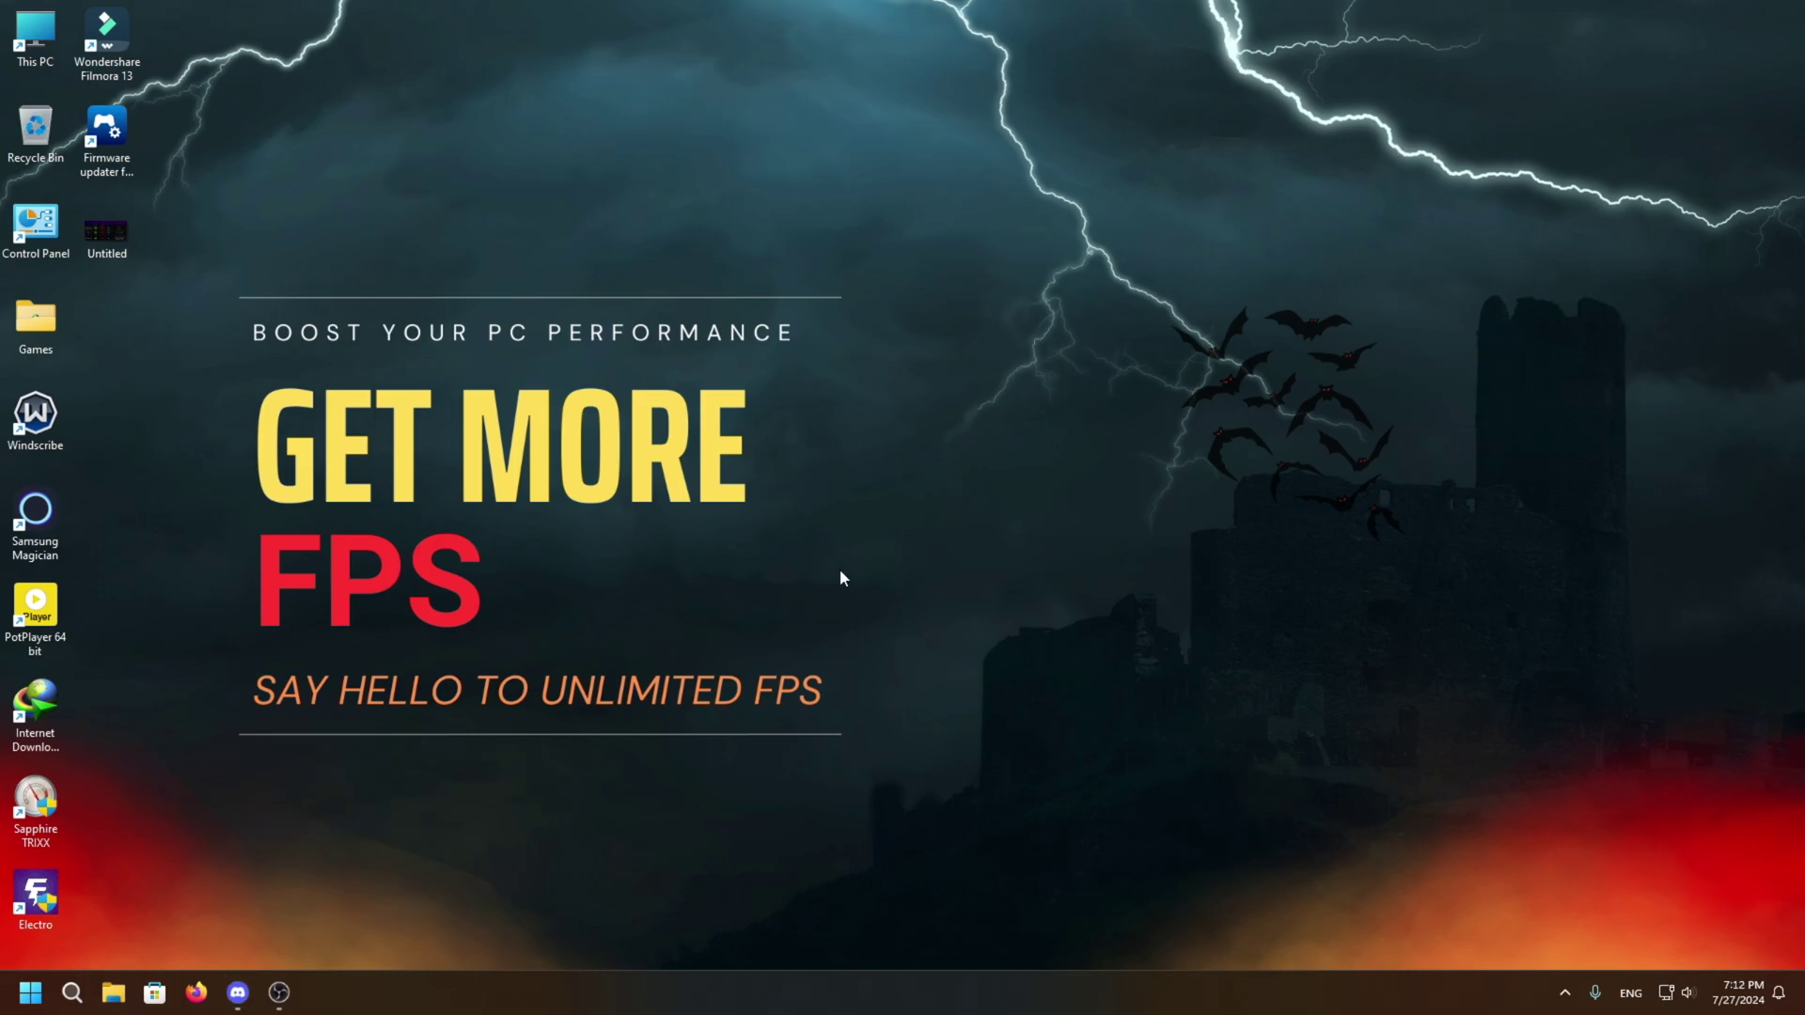
# Step: Search Windows for cmd, run Command Prompt as administrator, and execute sfc /scannow
pyautogui.click(71, 993)
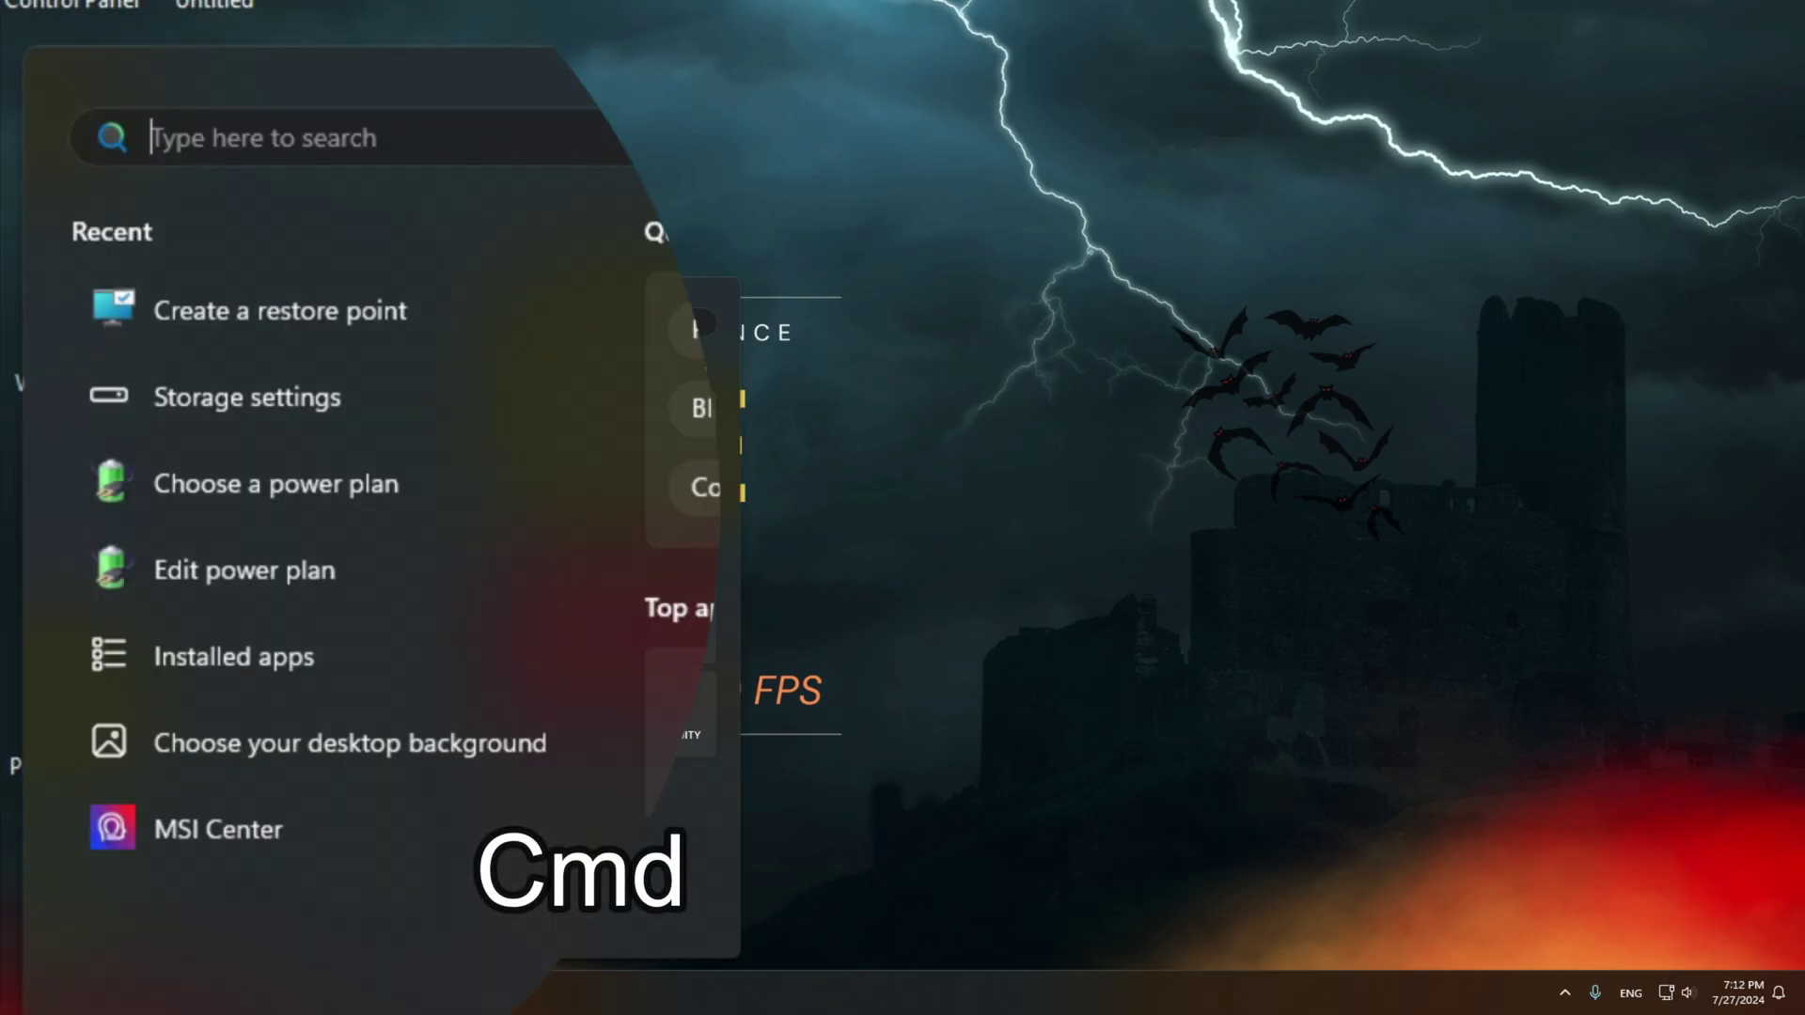
pyautogui.write('cmd')
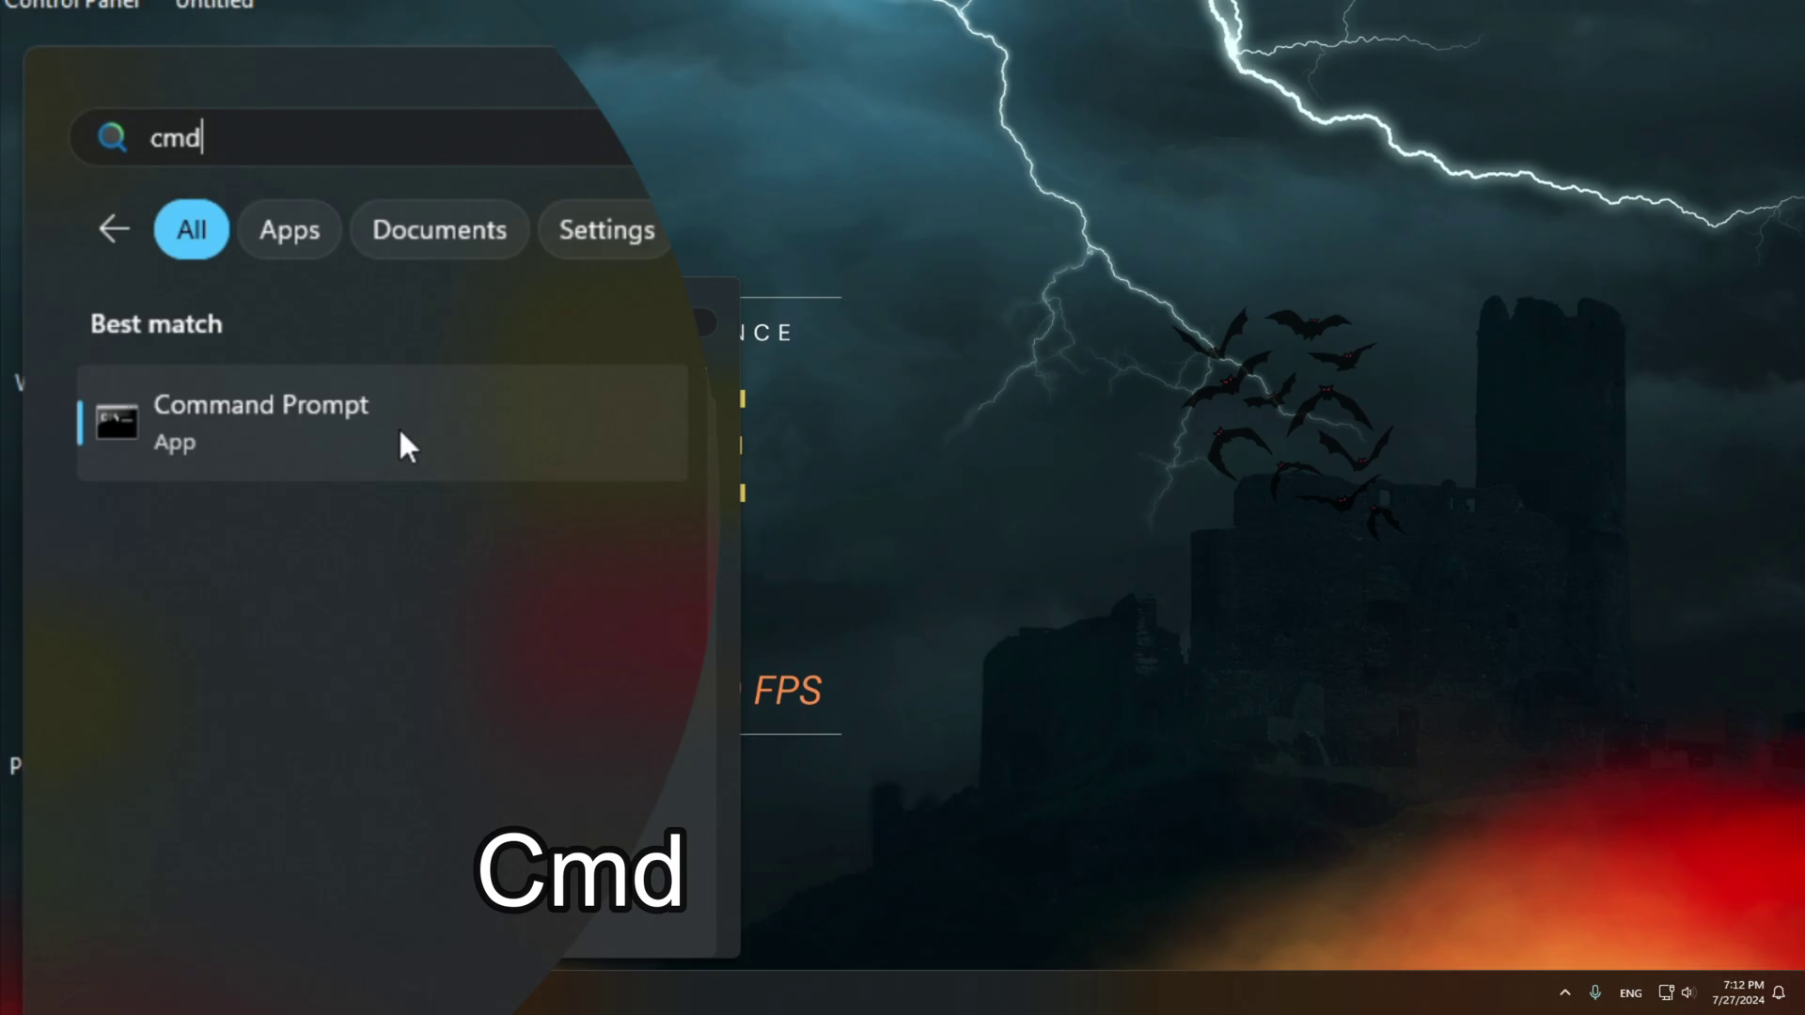
pyautogui.rightClick(361, 431)
pyautogui.click(484, 470)
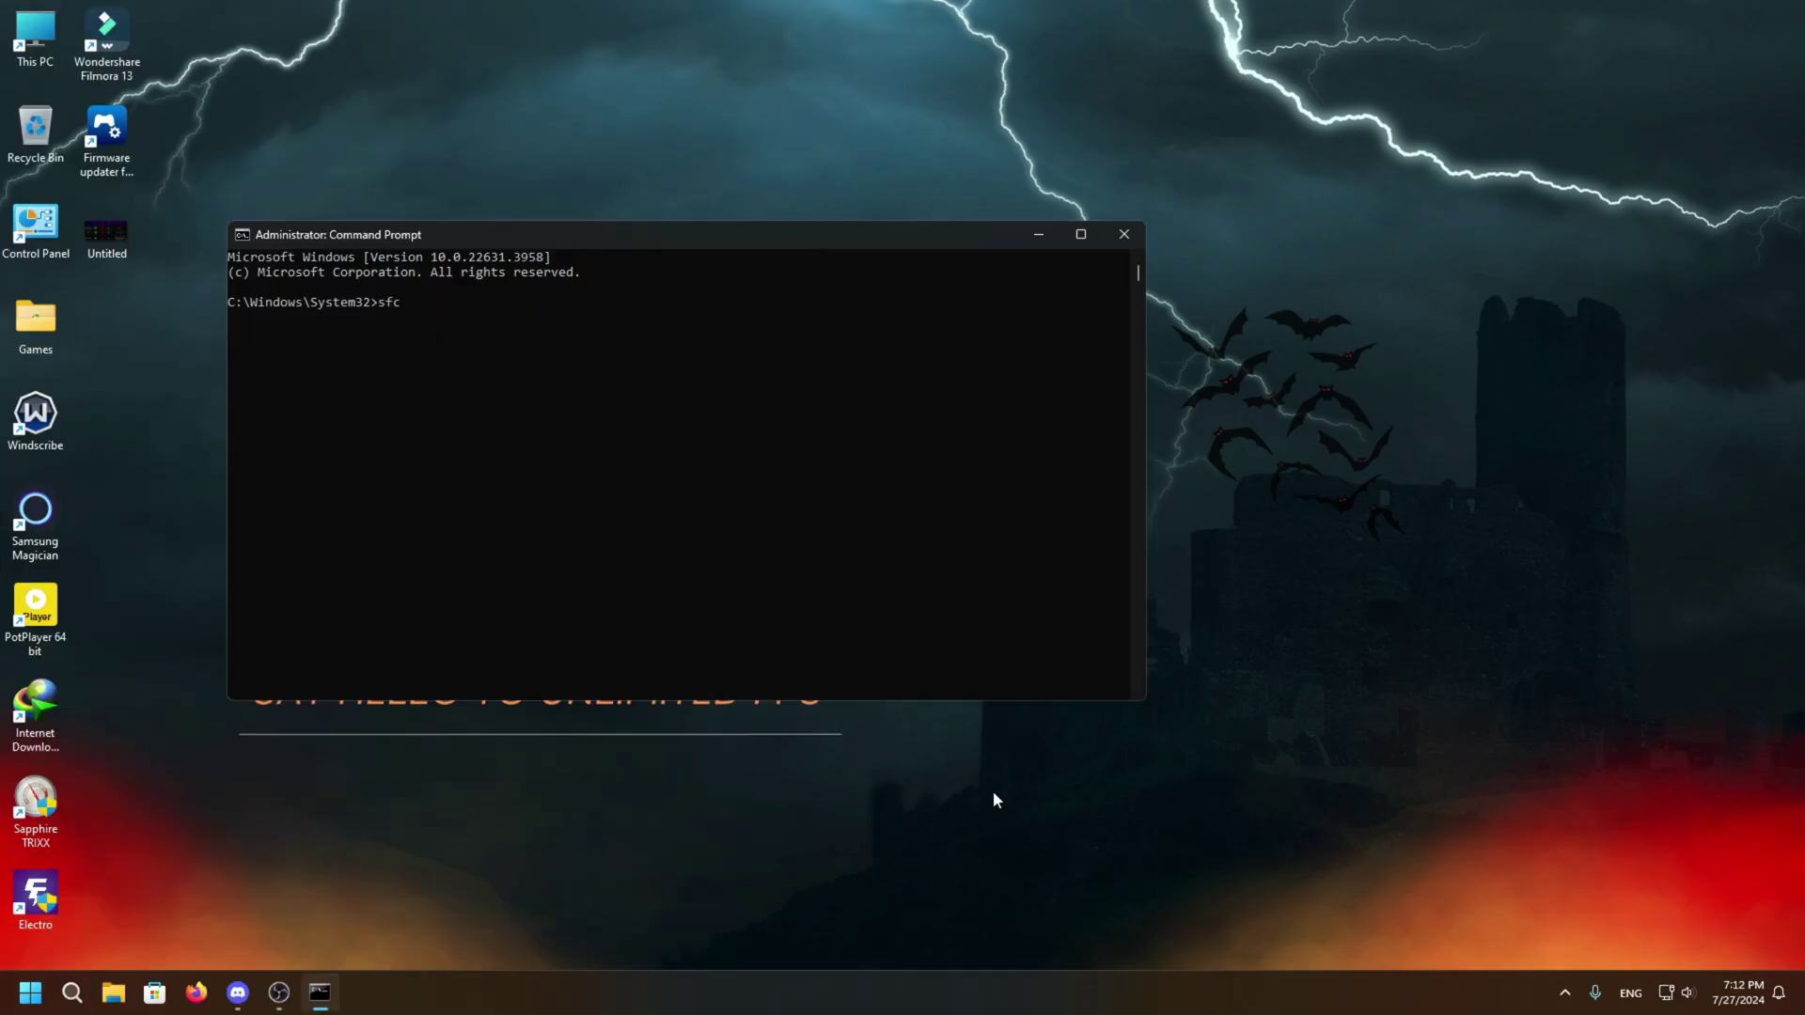
pyautogui.write('sfc /scan')
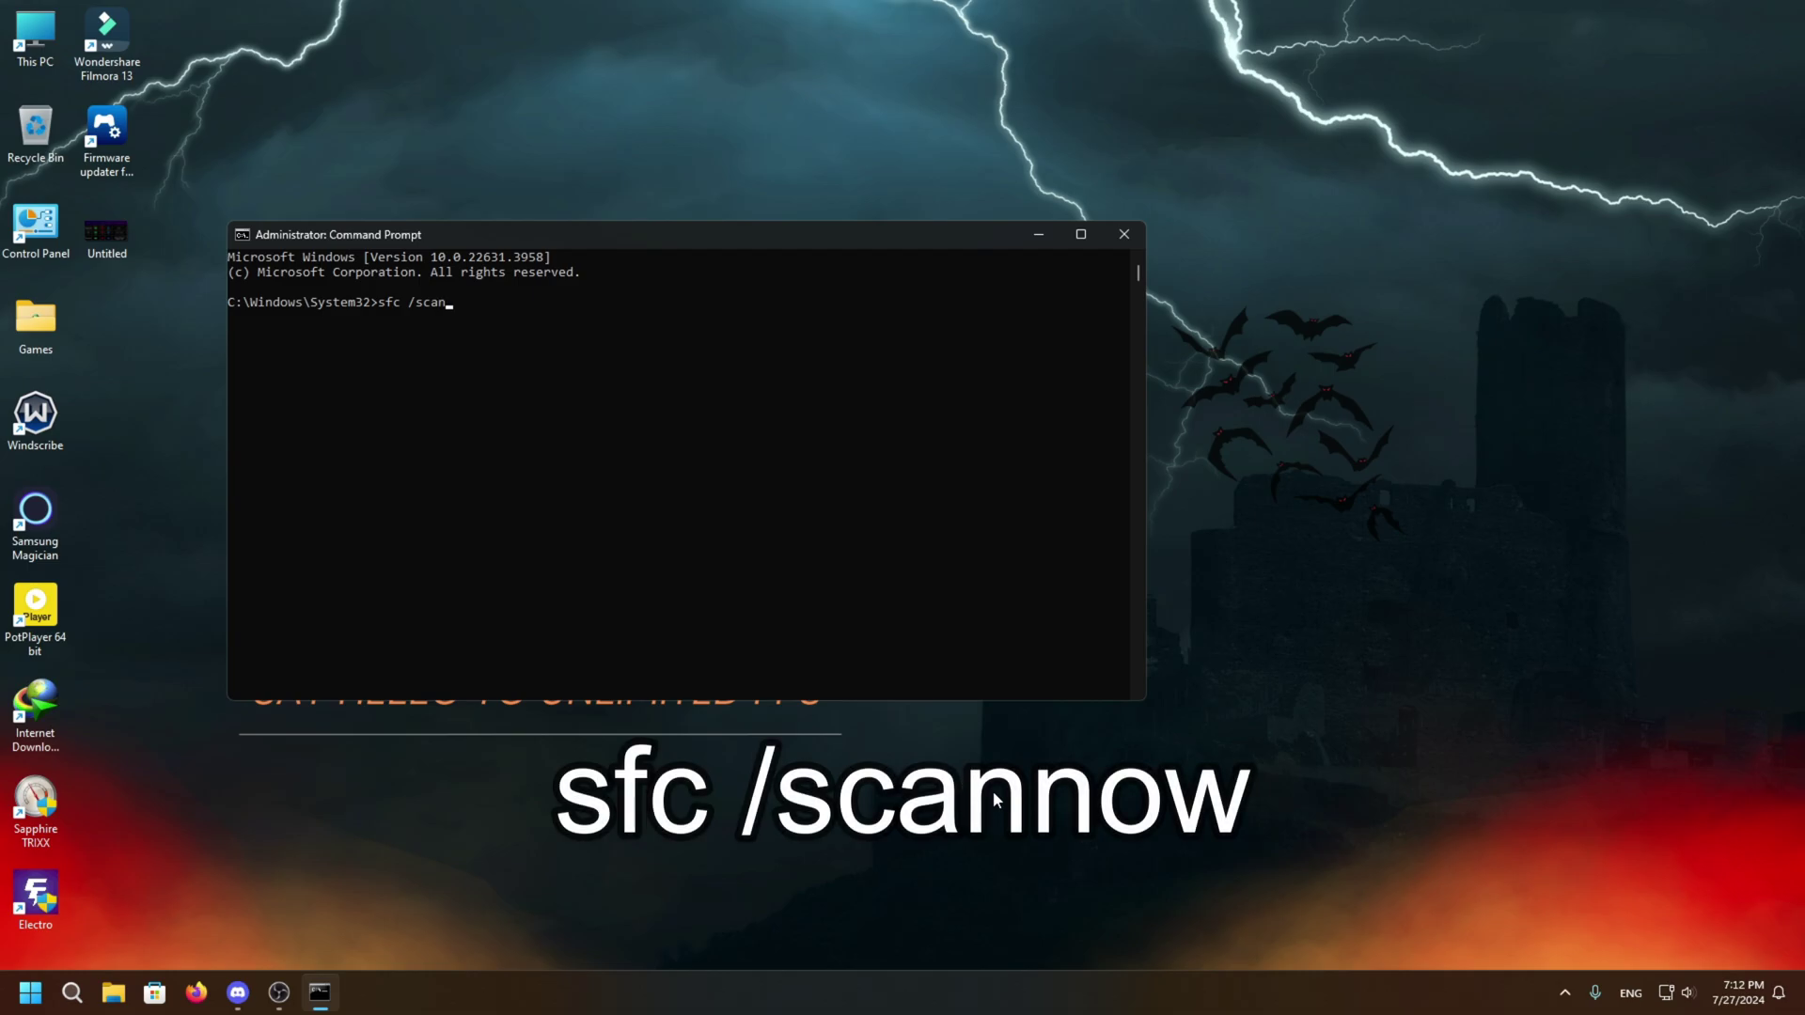
pyautogui.write('now')
pyautogui.press('Return')
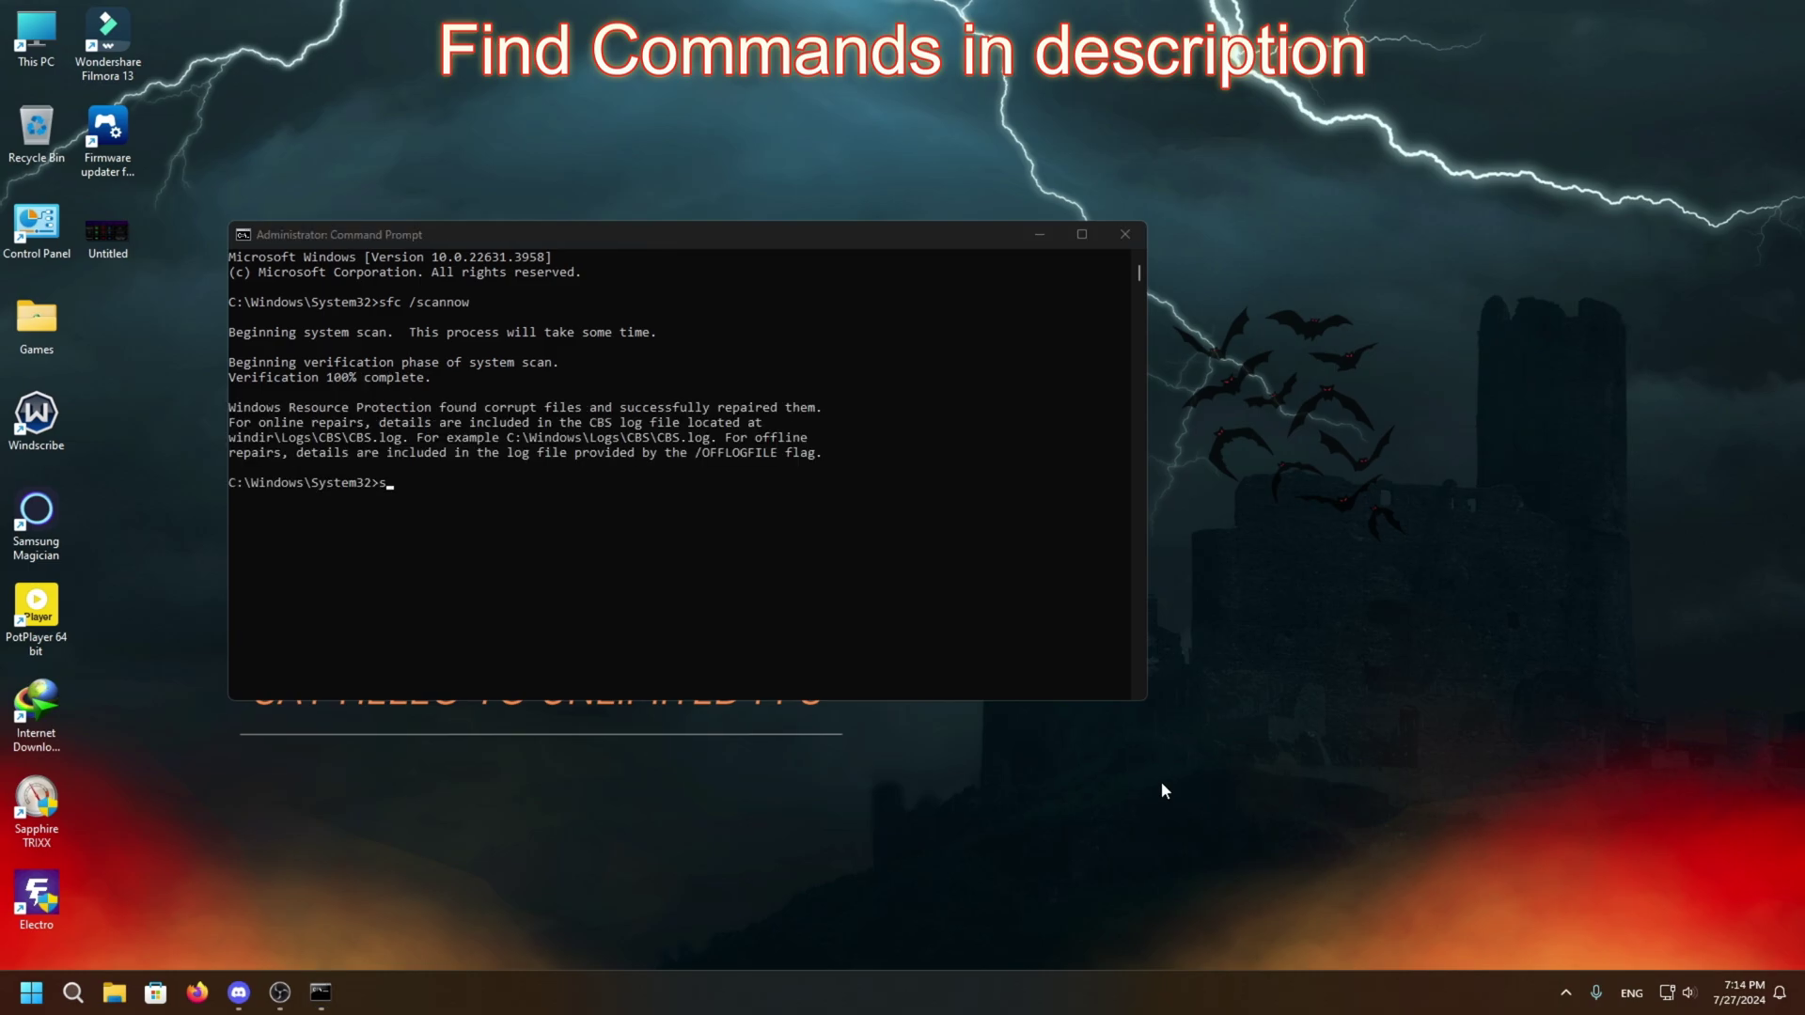
# Step: Run DISM /Online /Cleanup-image /Restorehealth in the Command Prompt and close it once the restore operation finishes
pyautogui.click(836, 239)
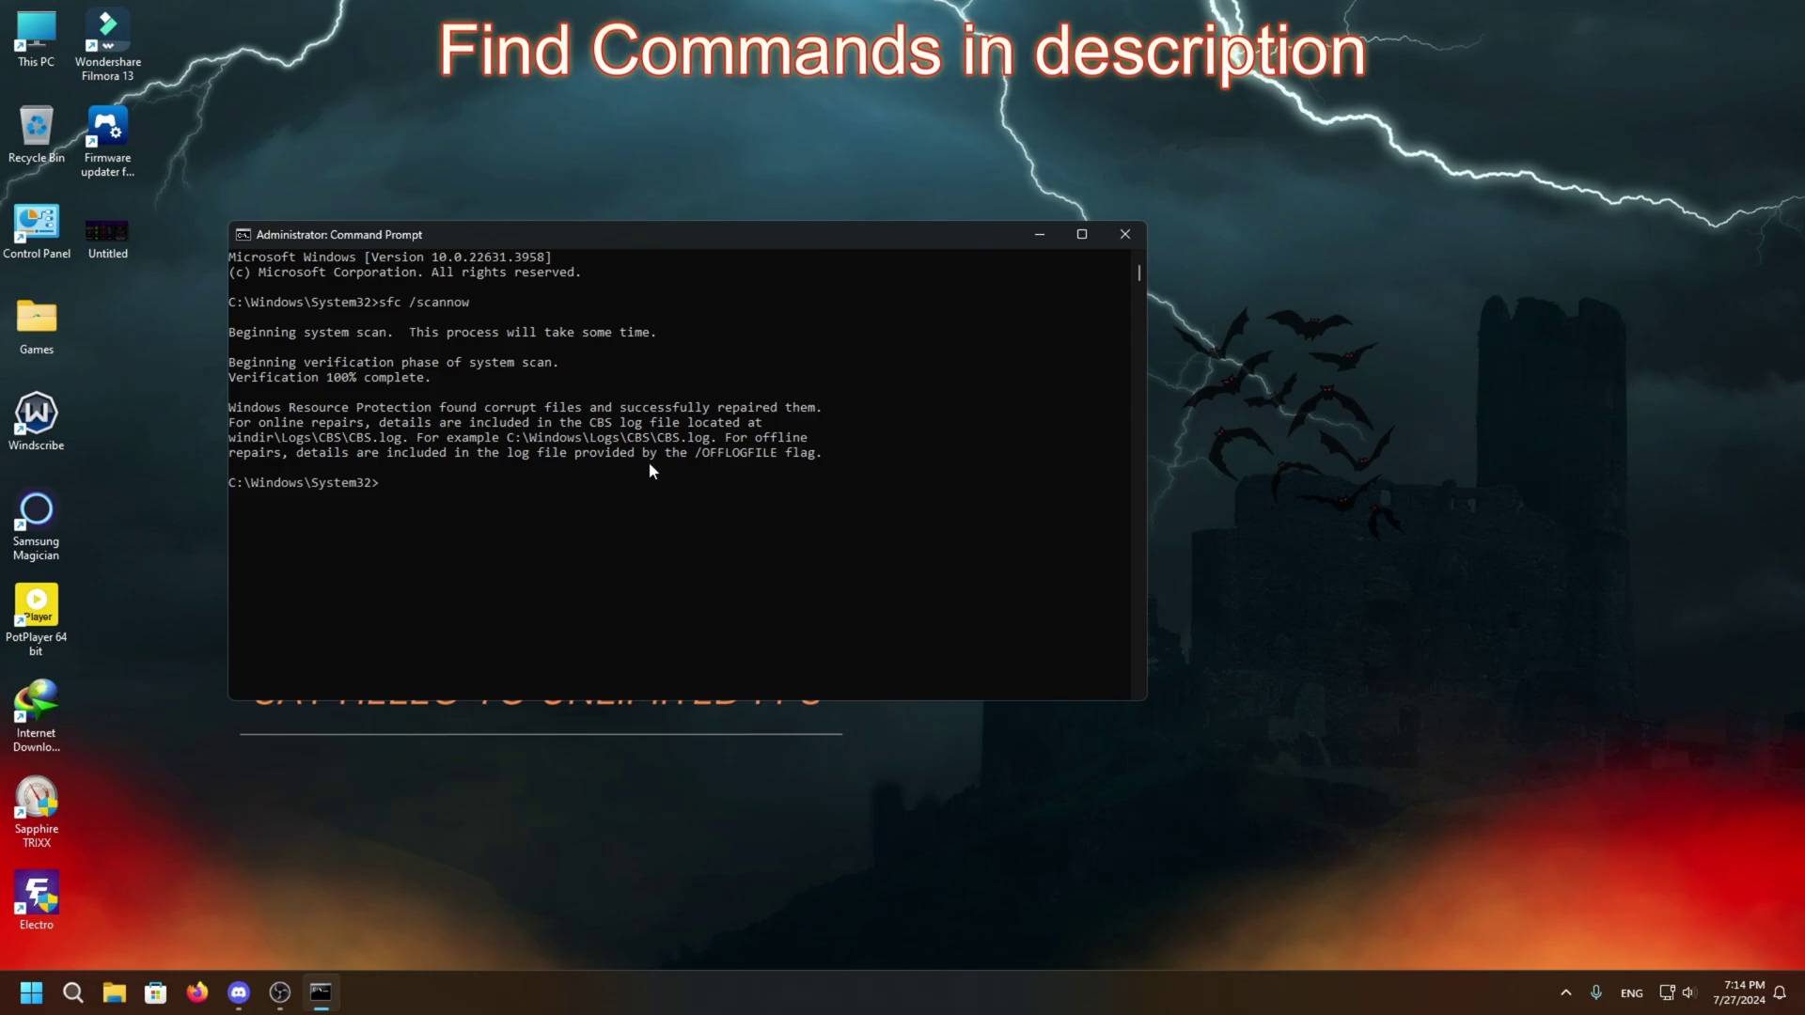
pyautogui.click(858, 870)
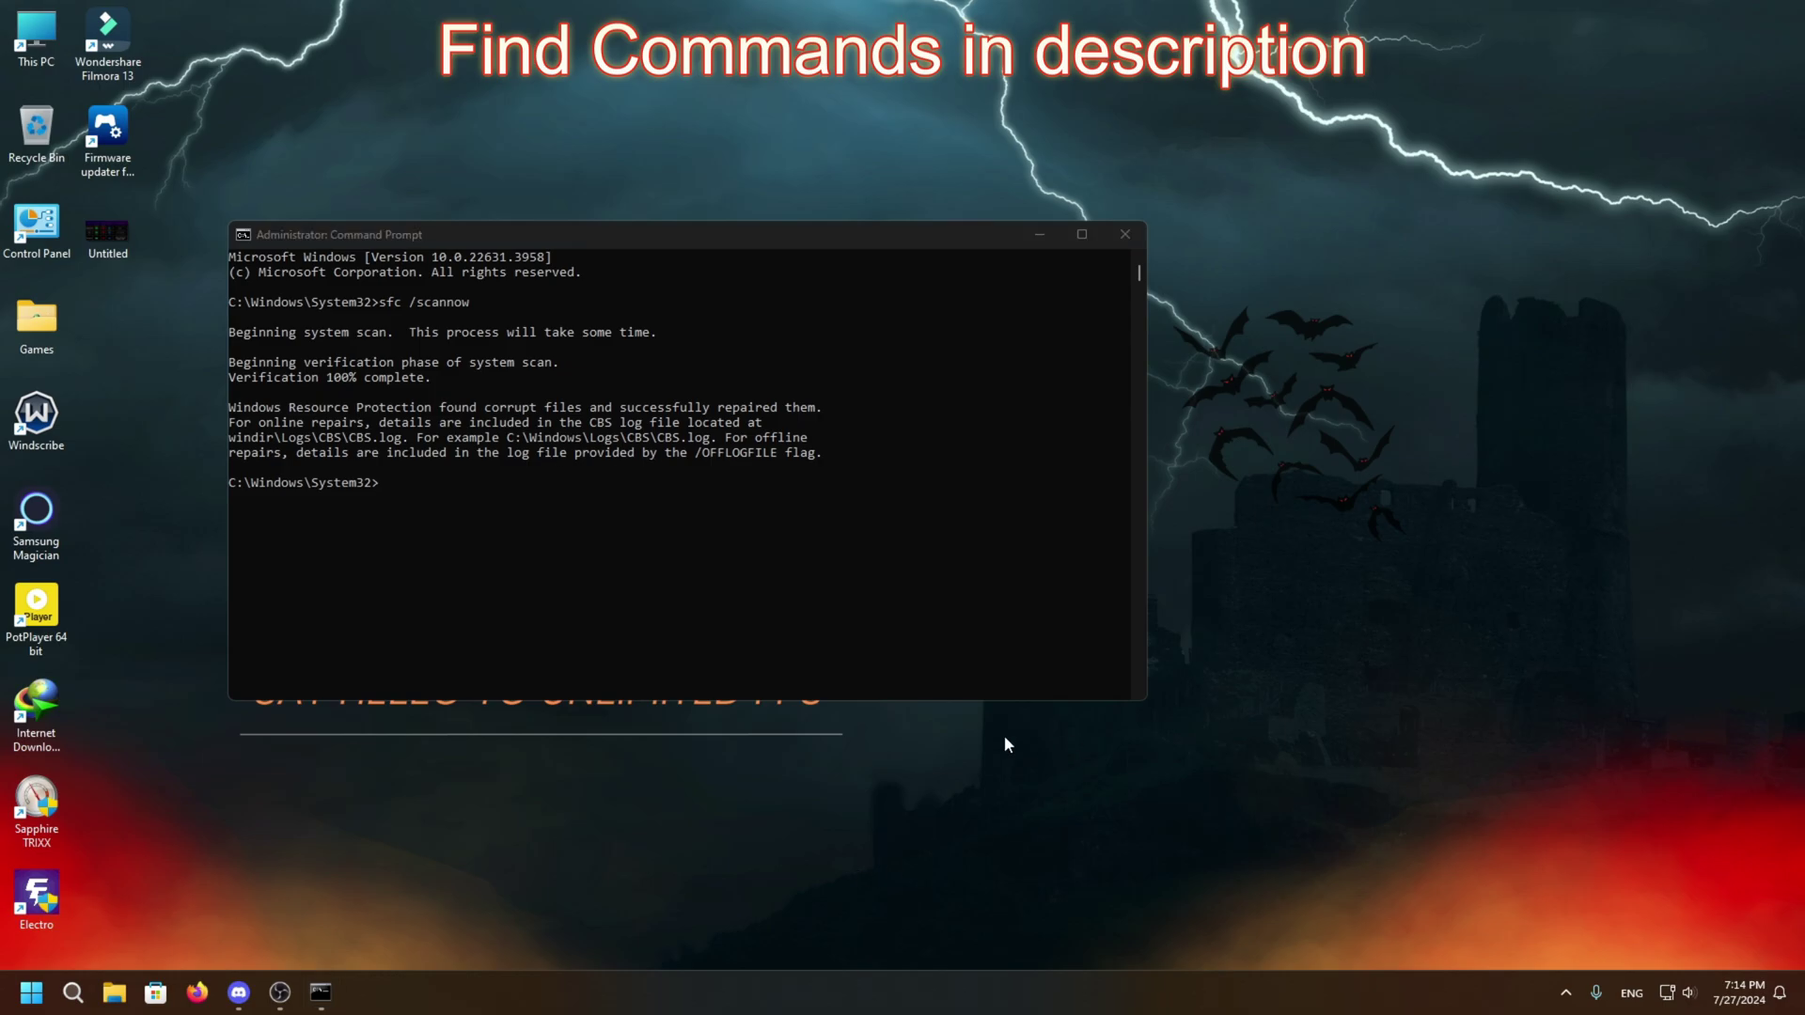
pyautogui.click(655, 246)
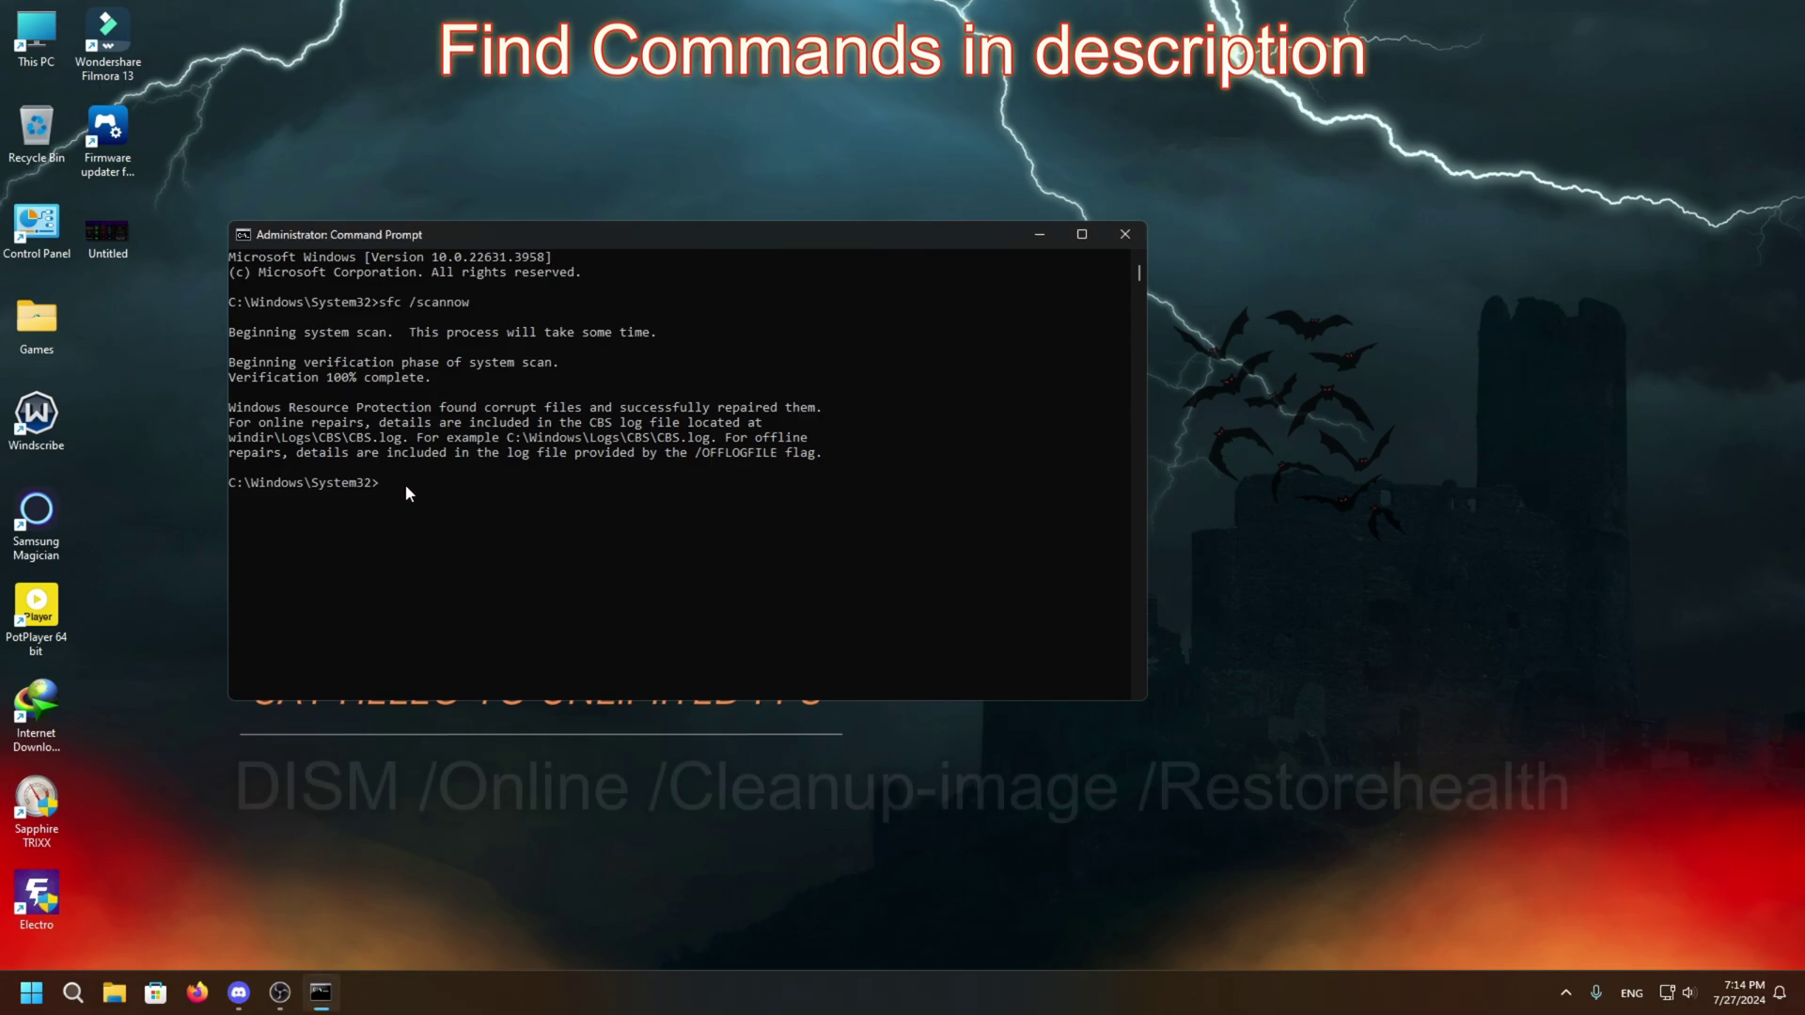
pyautogui.rightClick(463, 481)
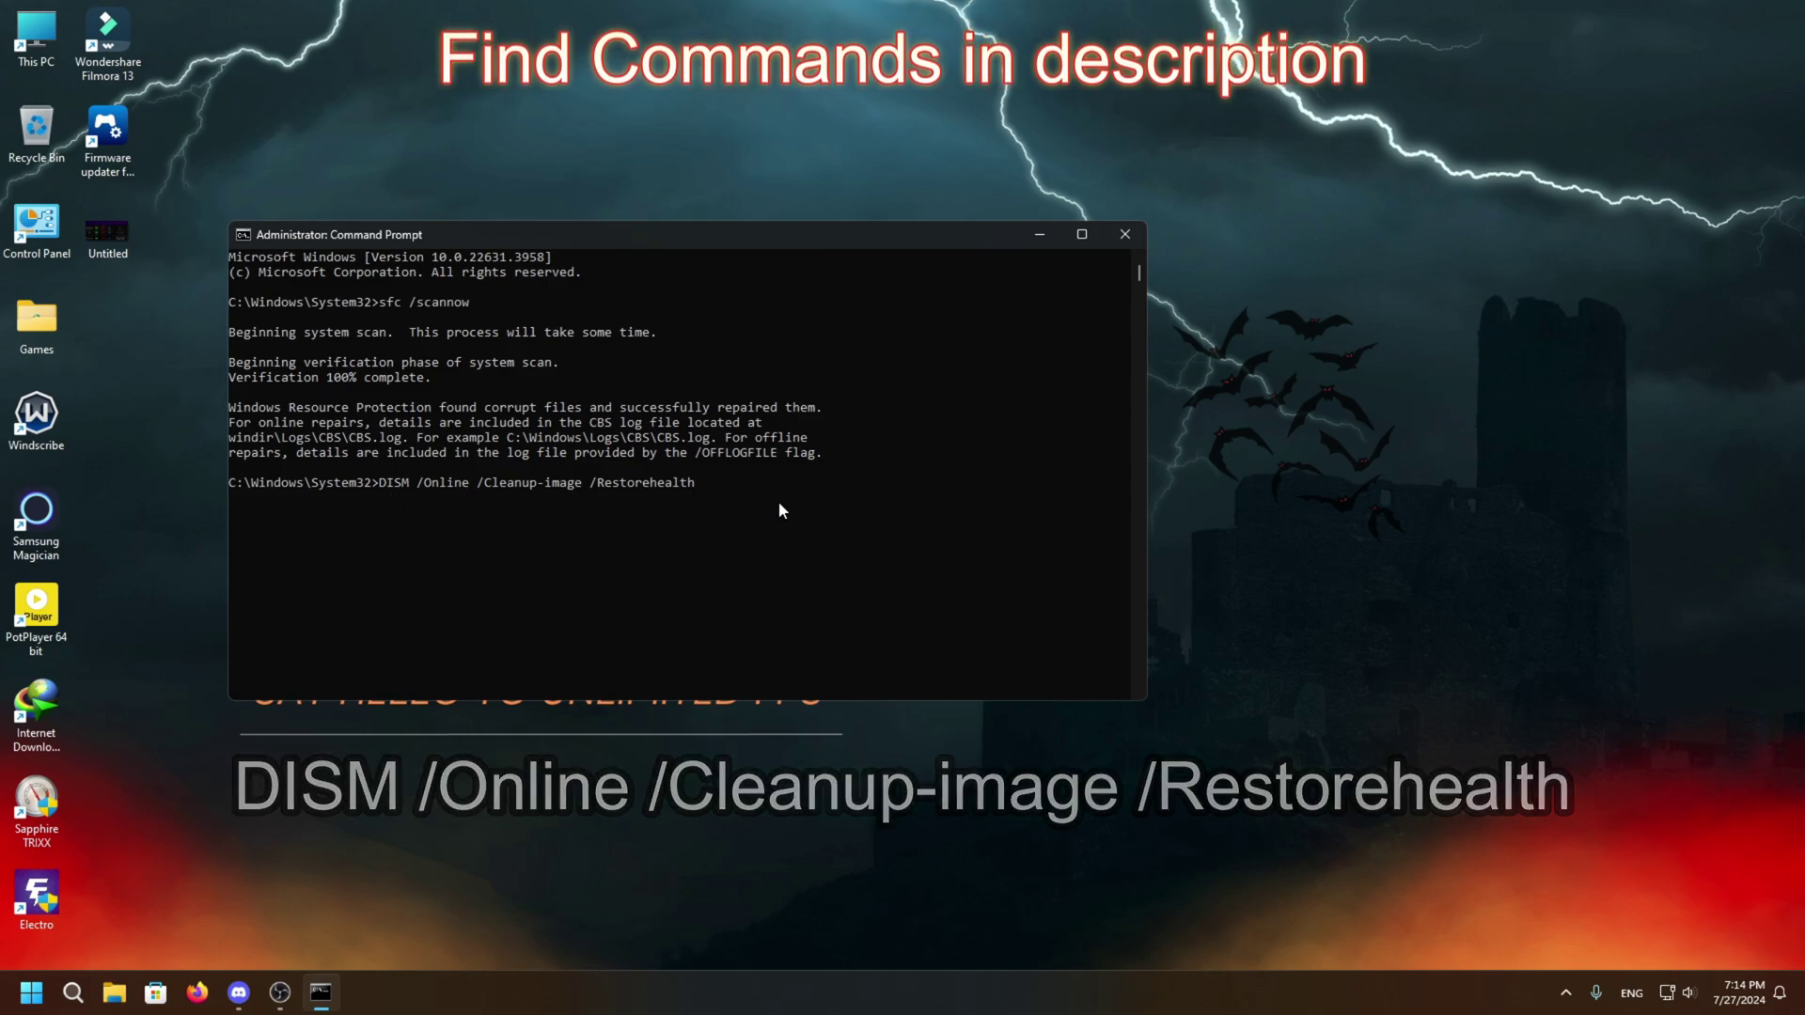
pyautogui.press('Return')
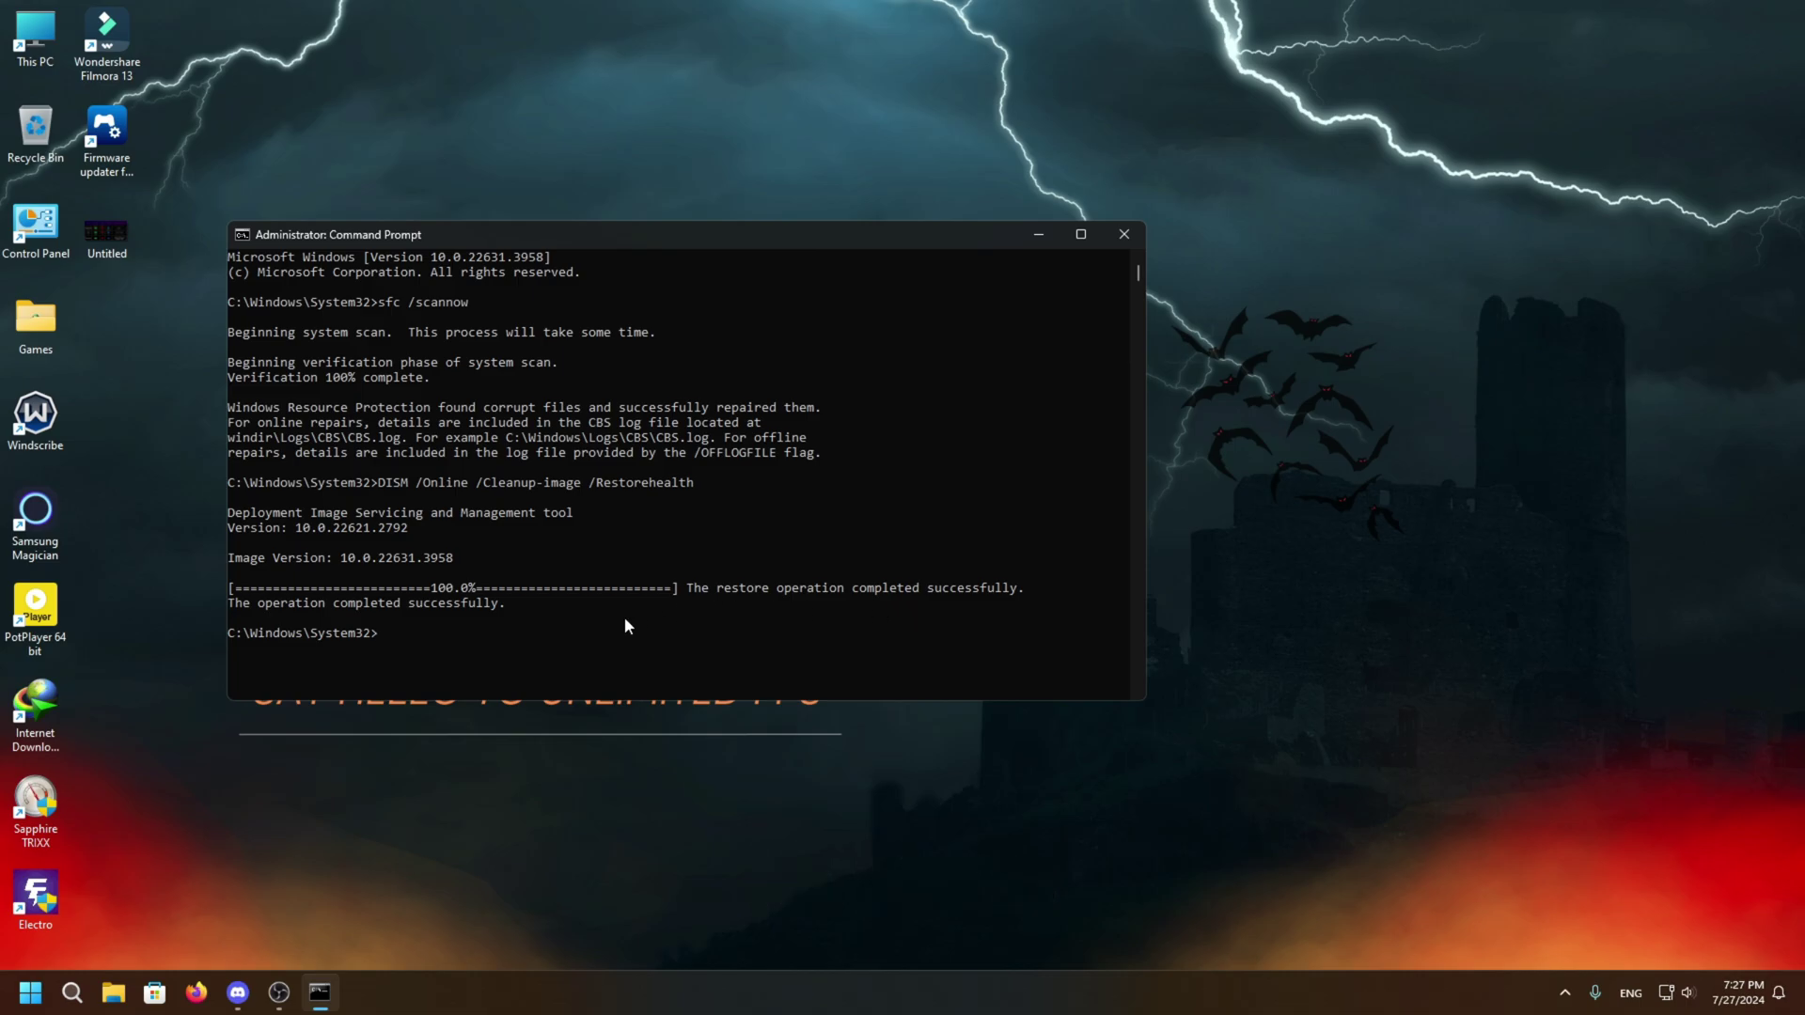
pyautogui.click(1124, 234)
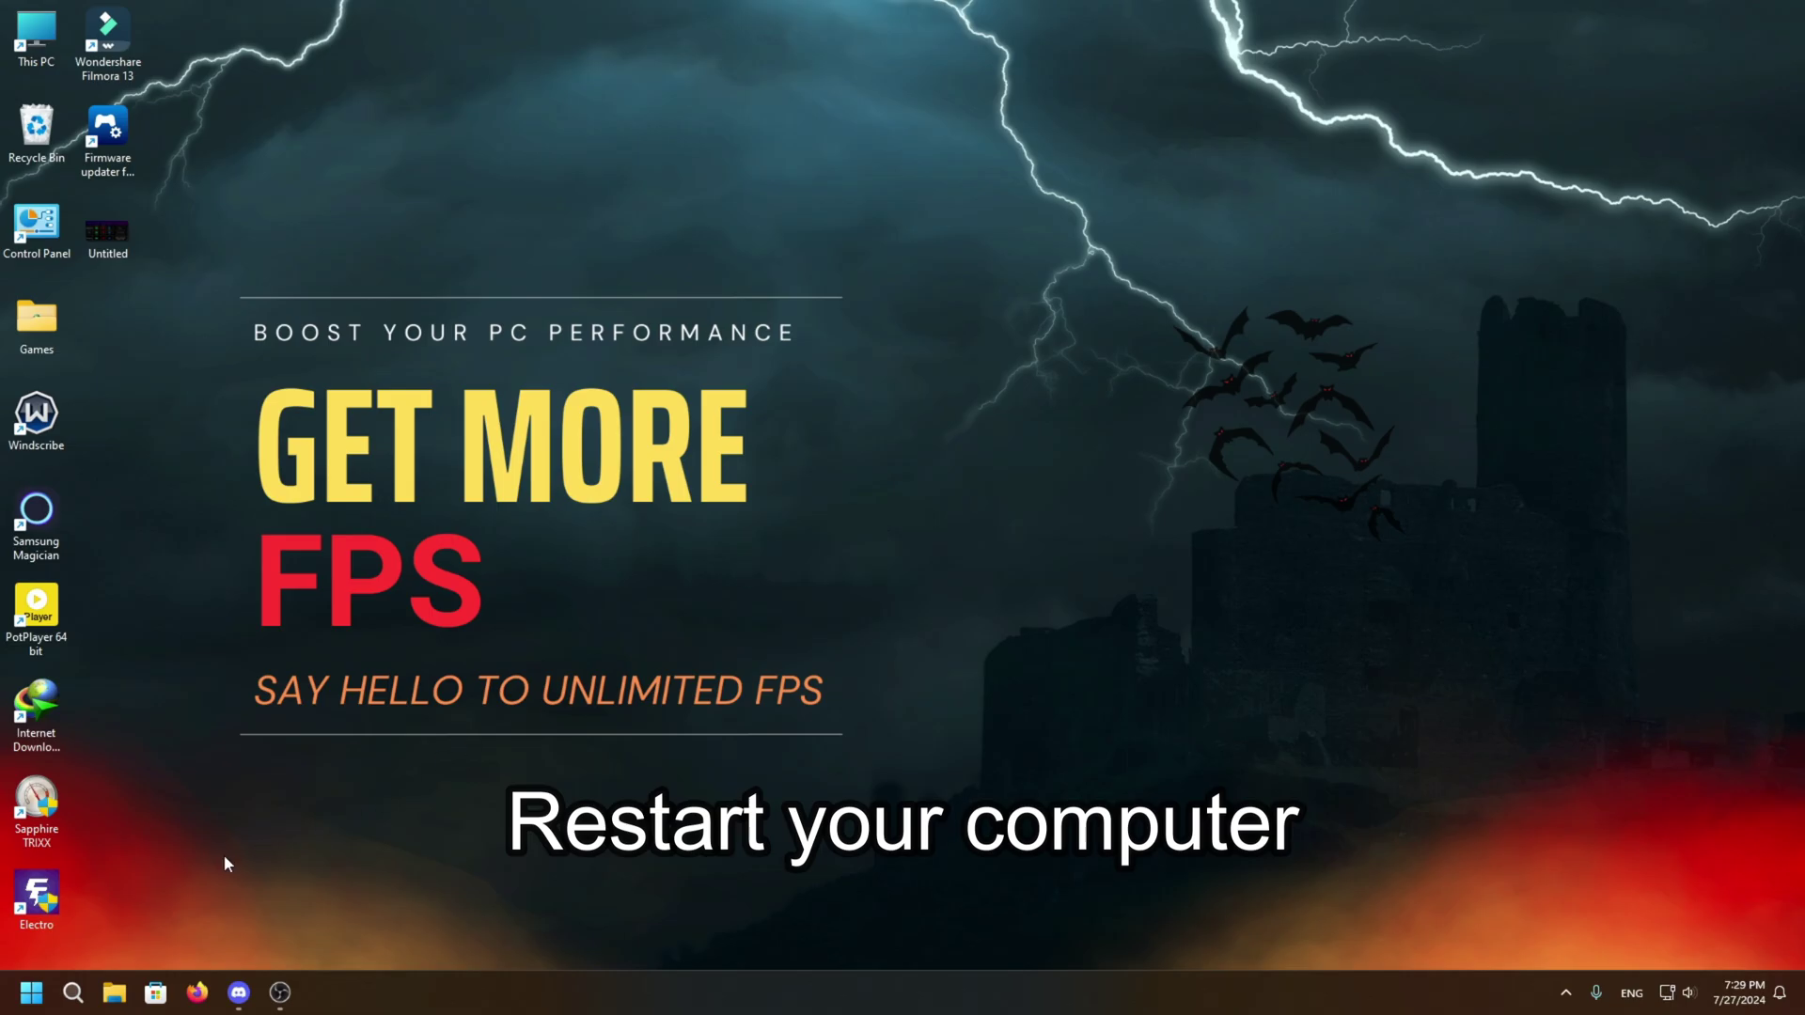
# Step: Restart the computer
pyautogui.click(31, 992)
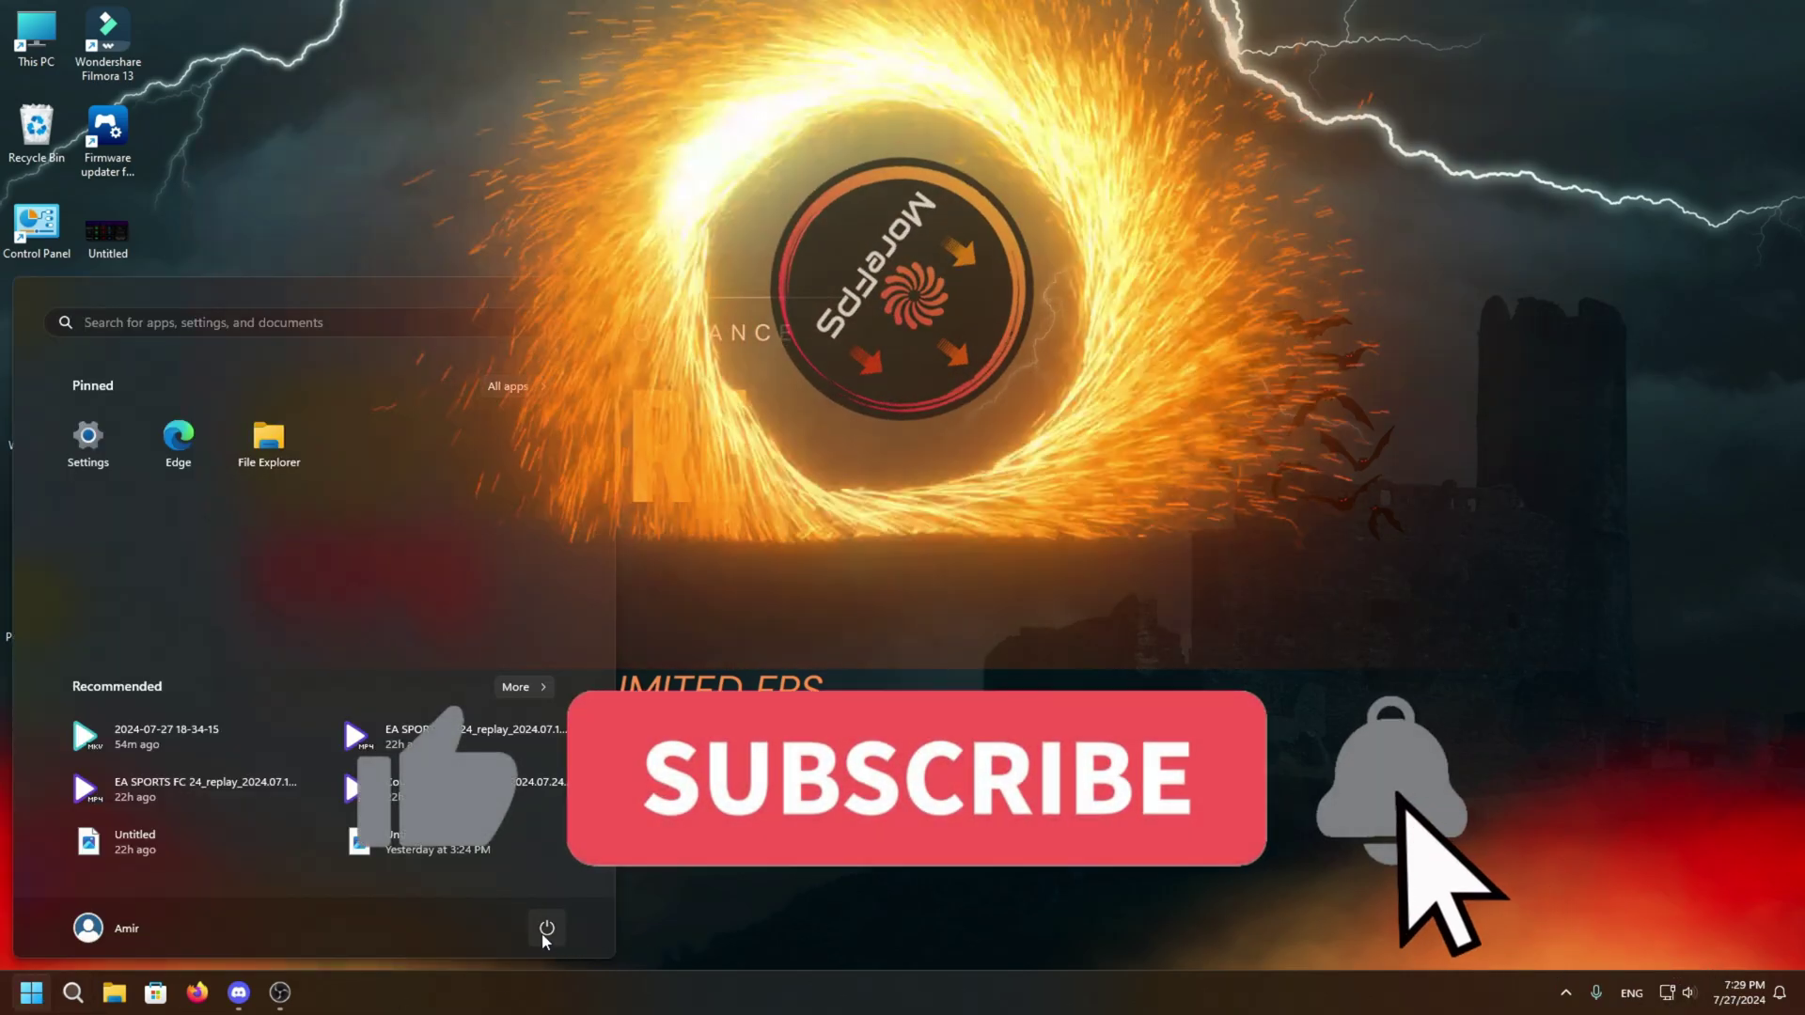
pyautogui.click(545, 933)
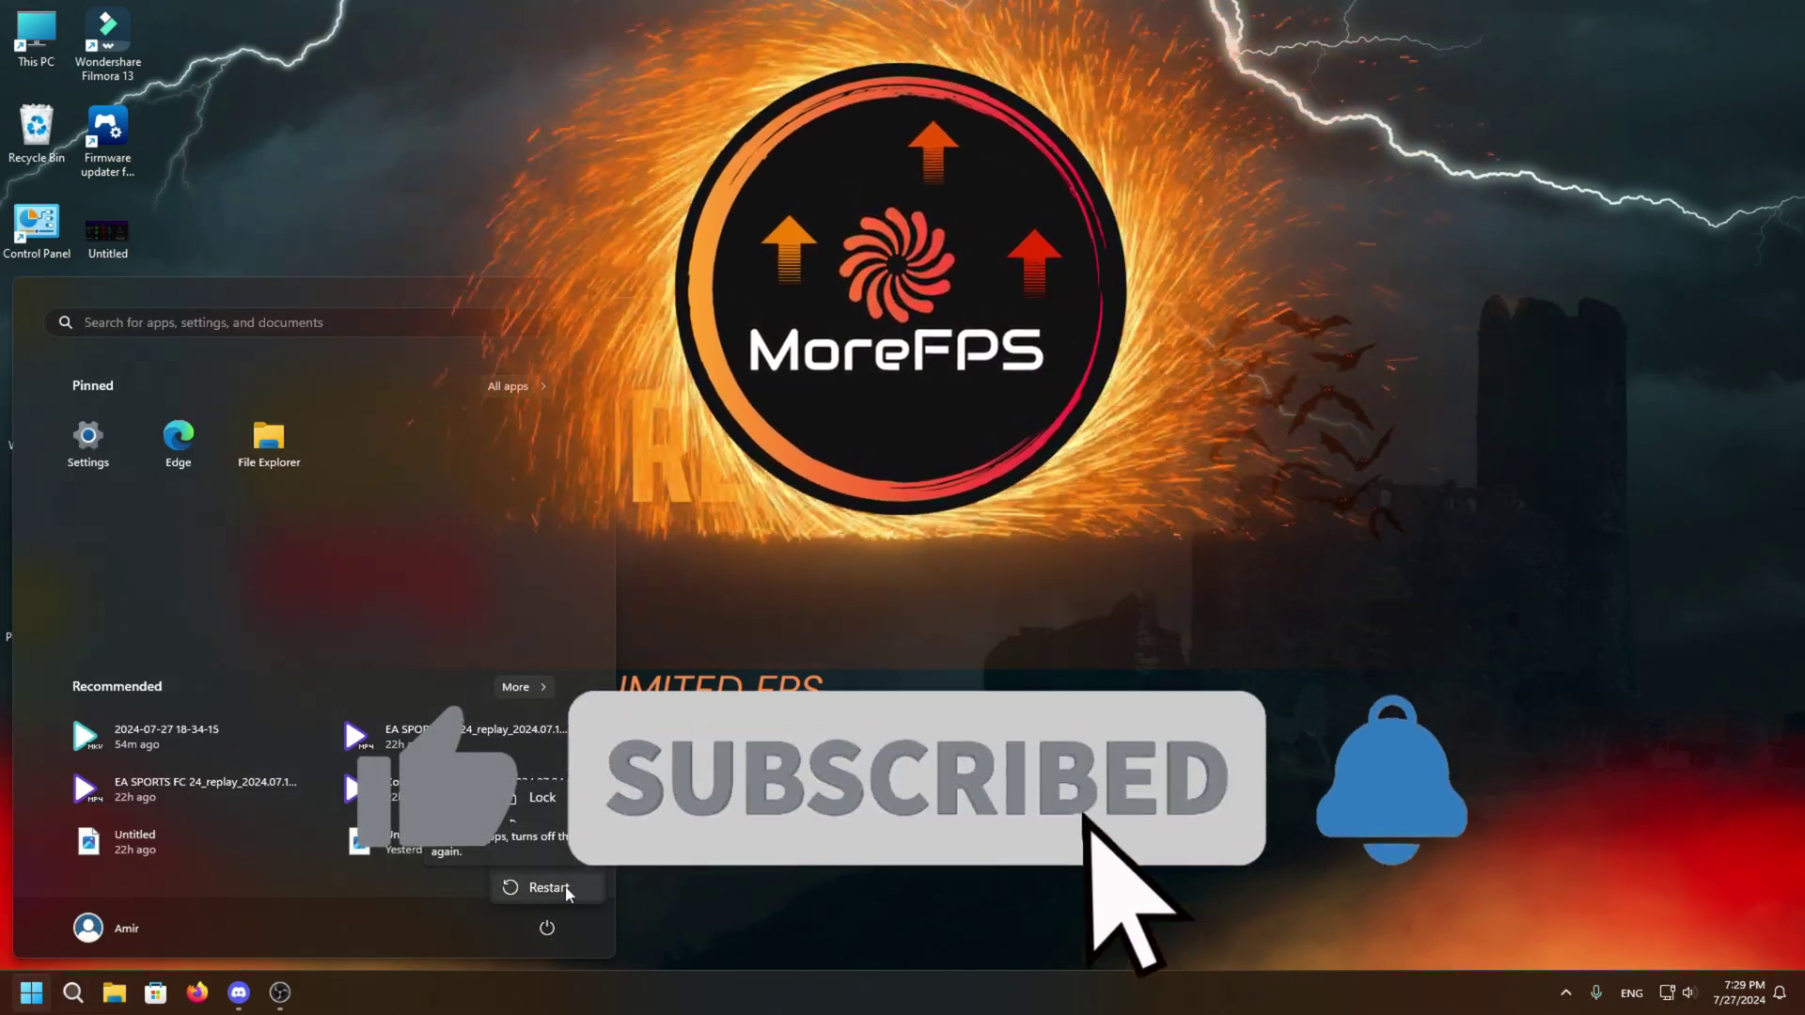